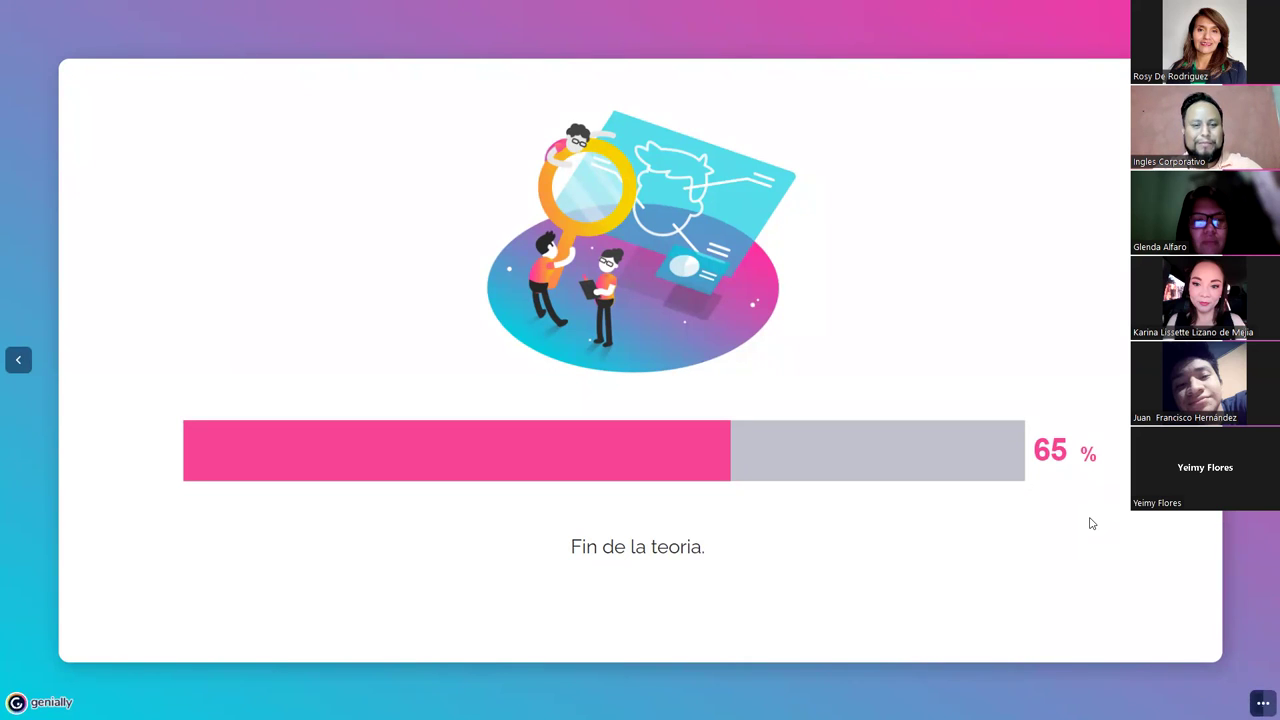
# Step: Switch to the Excel workbook "Sesión6 - Función BuscarV" and open the Hoja1 sheet with its book table enlarged
pyautogui.hotkey('alt', 'Tab')
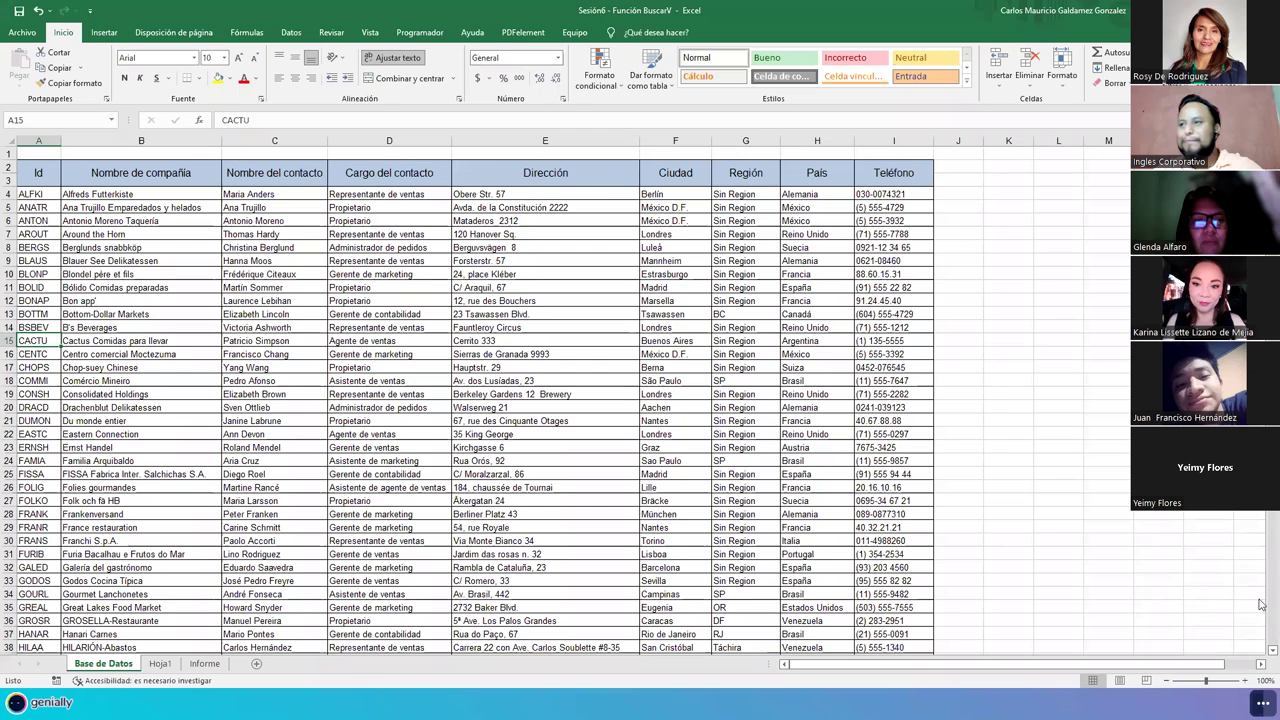
pyautogui.click(160, 664)
pyautogui.scroll(7, 424, 466)
pyautogui.scroll(3, 424, 466)
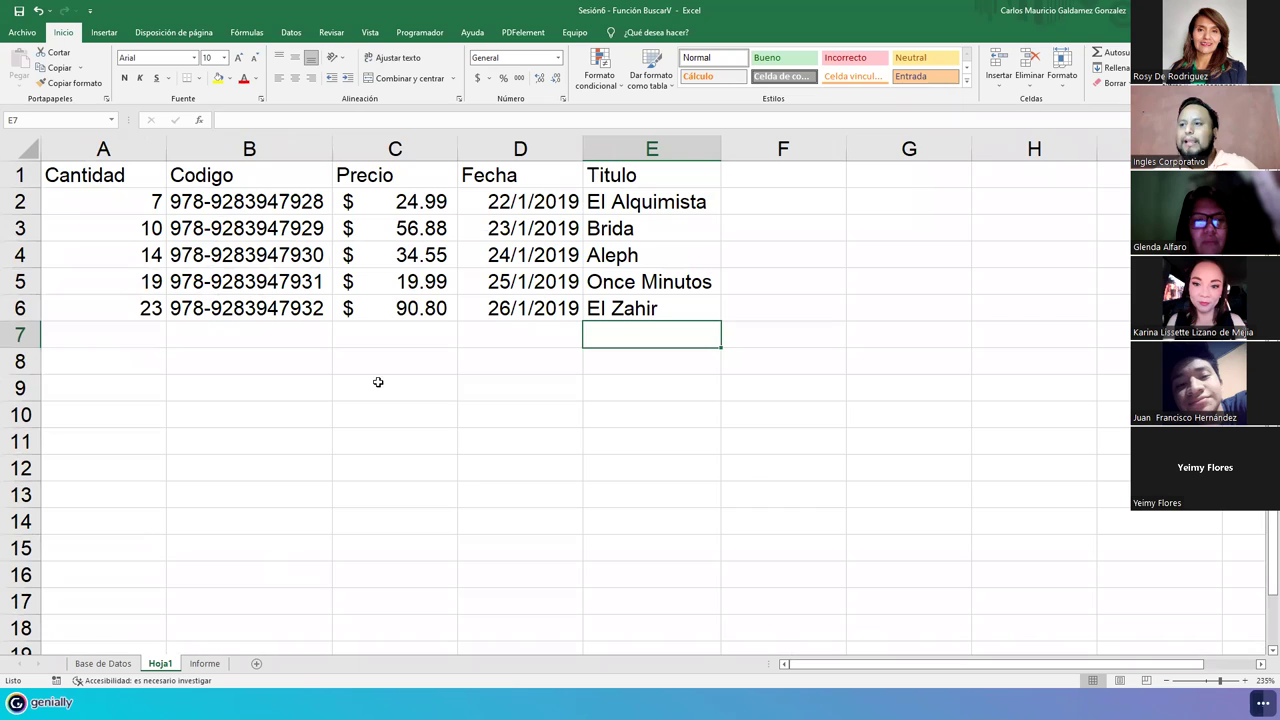
pyautogui.click(378, 382)
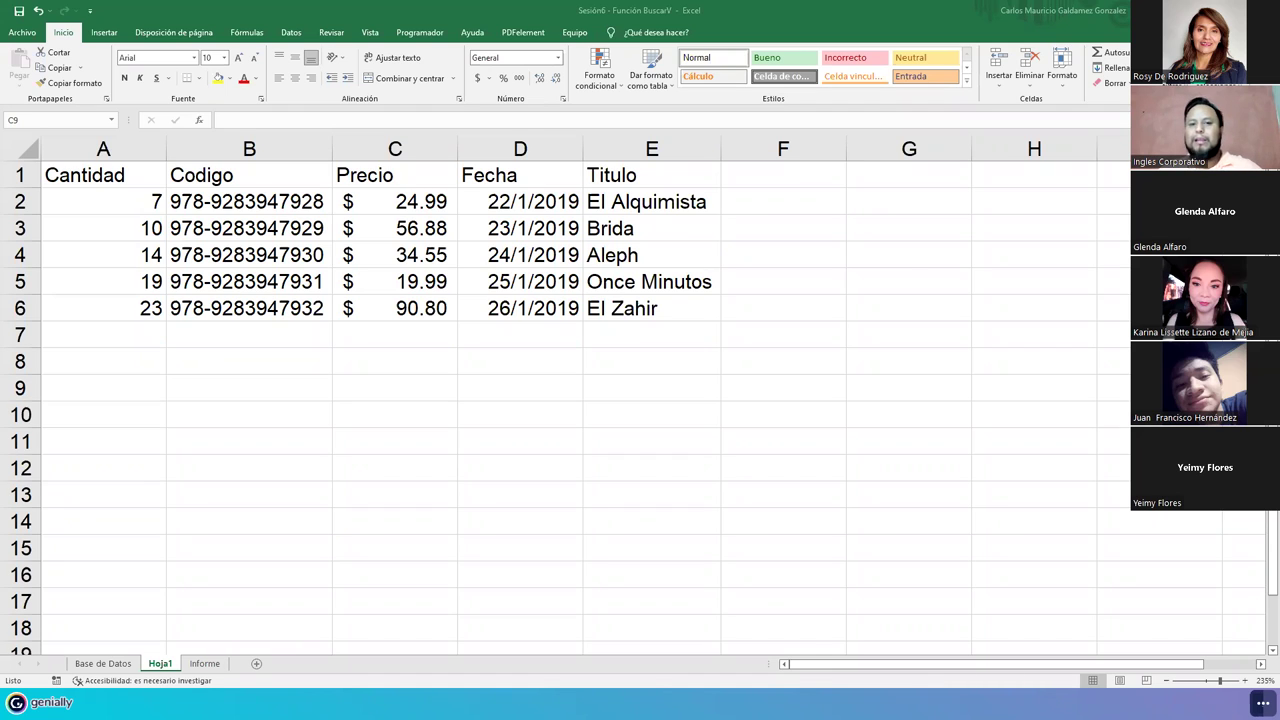
pyautogui.click(378, 388)
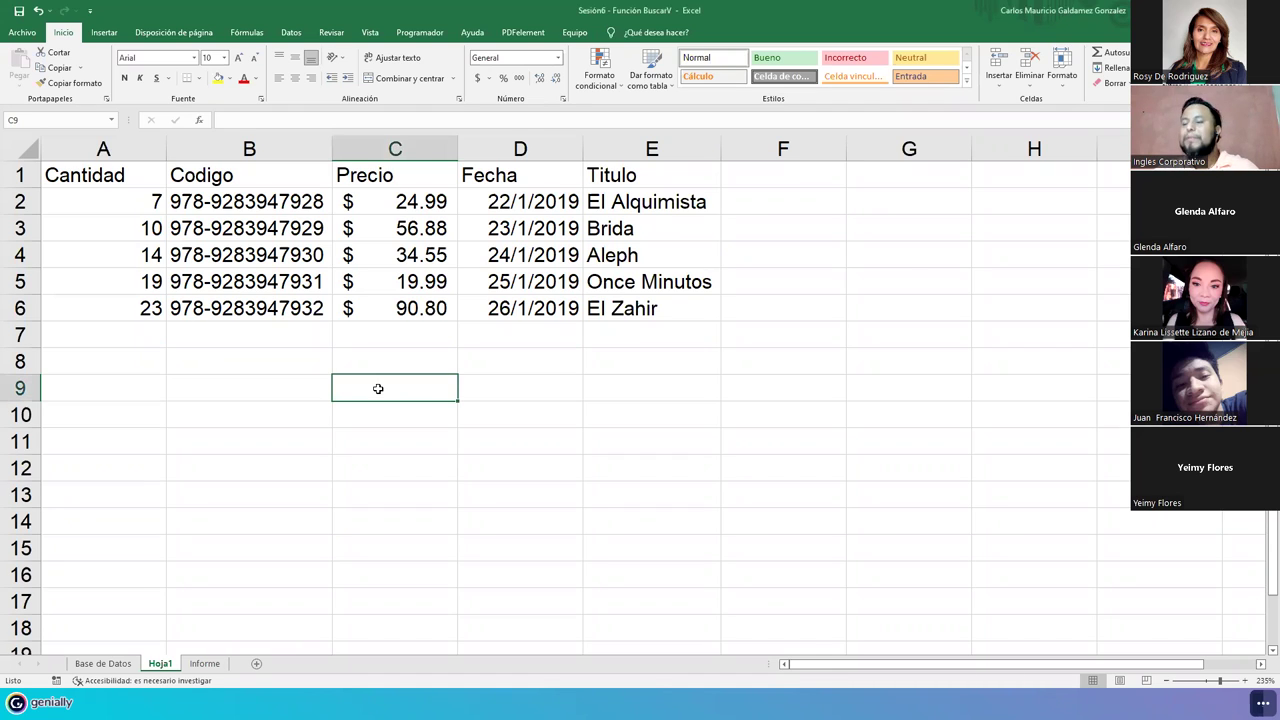
pyautogui.moveTo(120, 177); pyautogui.dragTo(603, 181)
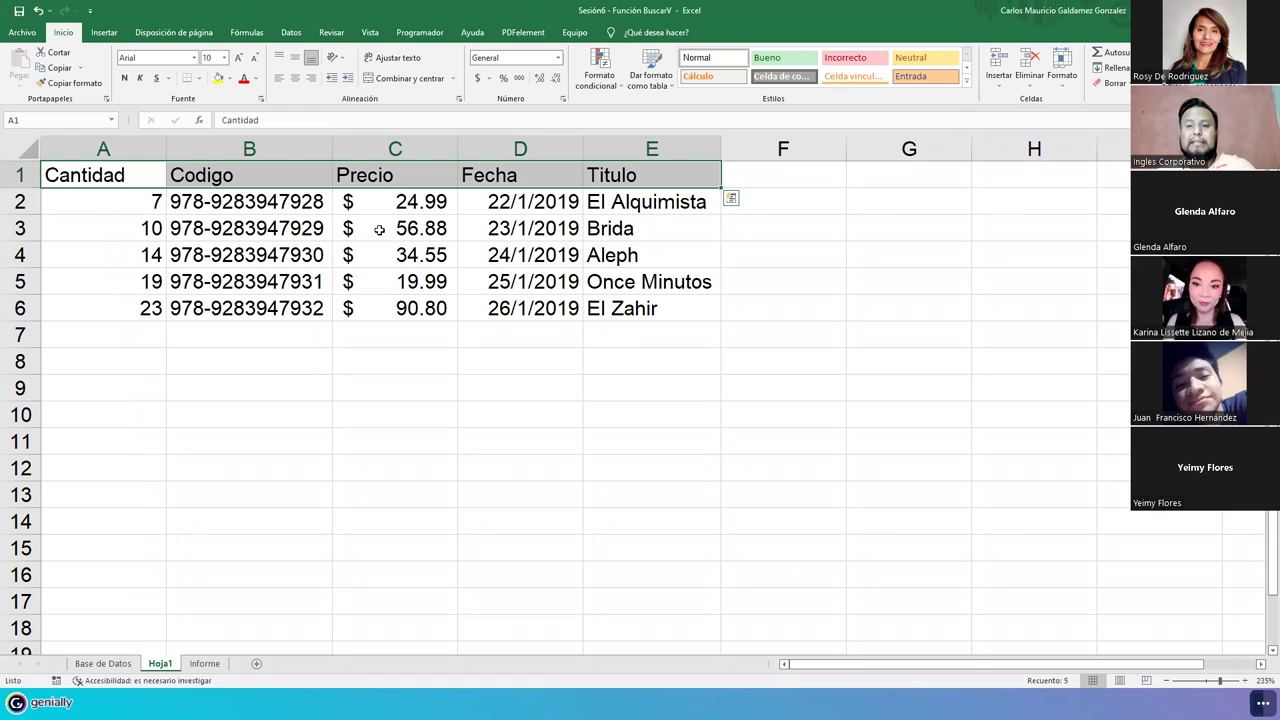
pyautogui.moveTo(220, 202); pyautogui.dragTo(235, 300)
pyautogui.click(262, 330)
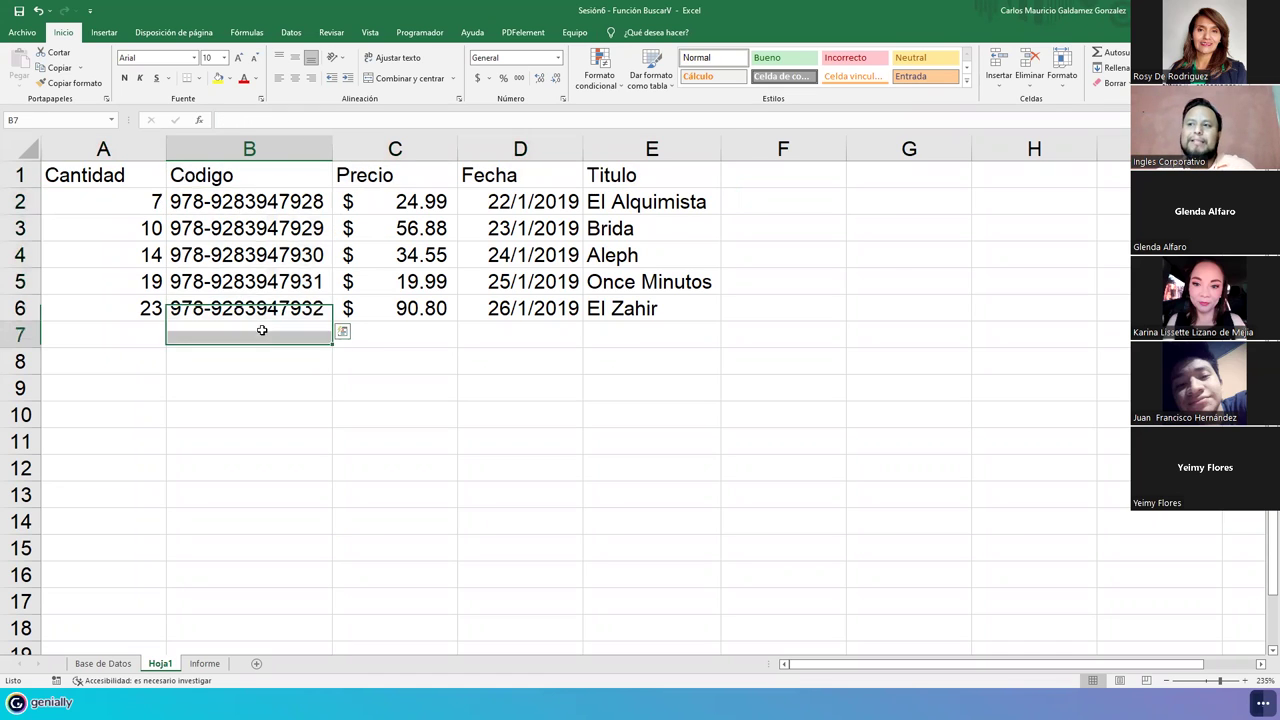
pyautogui.click(932, 206)
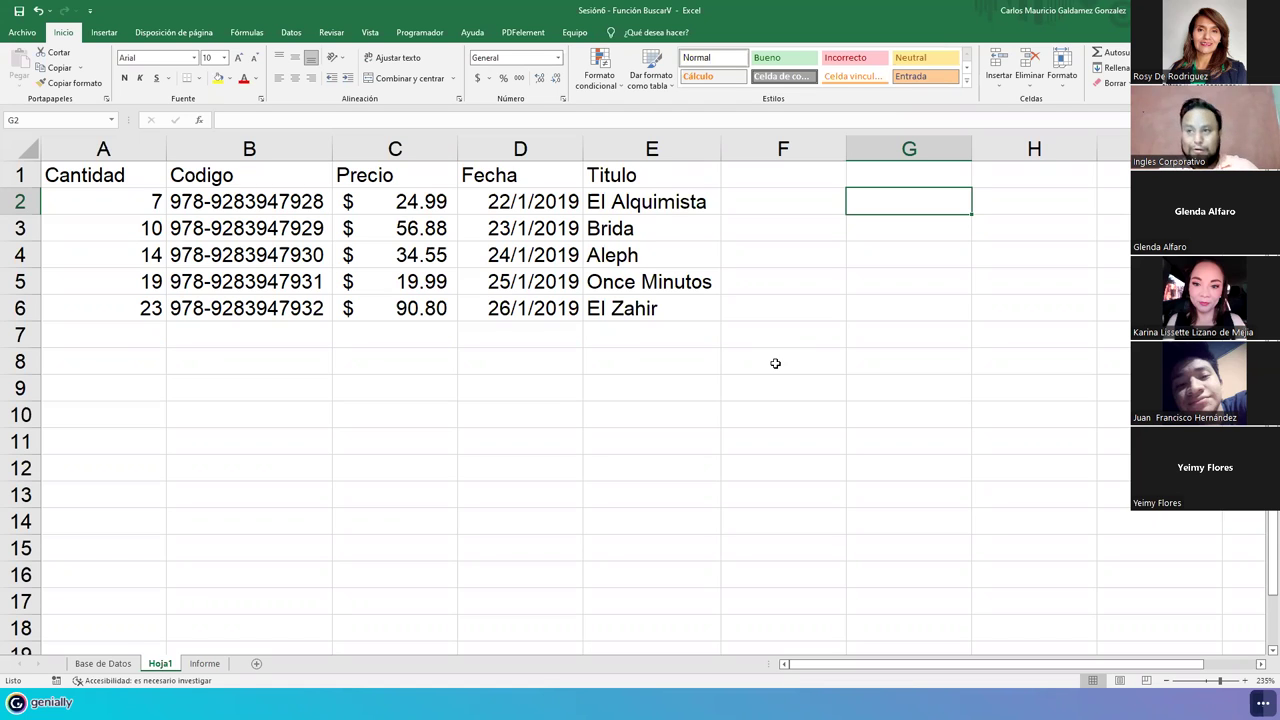
# Step: Apply all borders to every cell of the book table in A1:E6
pyautogui.moveTo(100, 187); pyautogui.dragTo(718, 318)
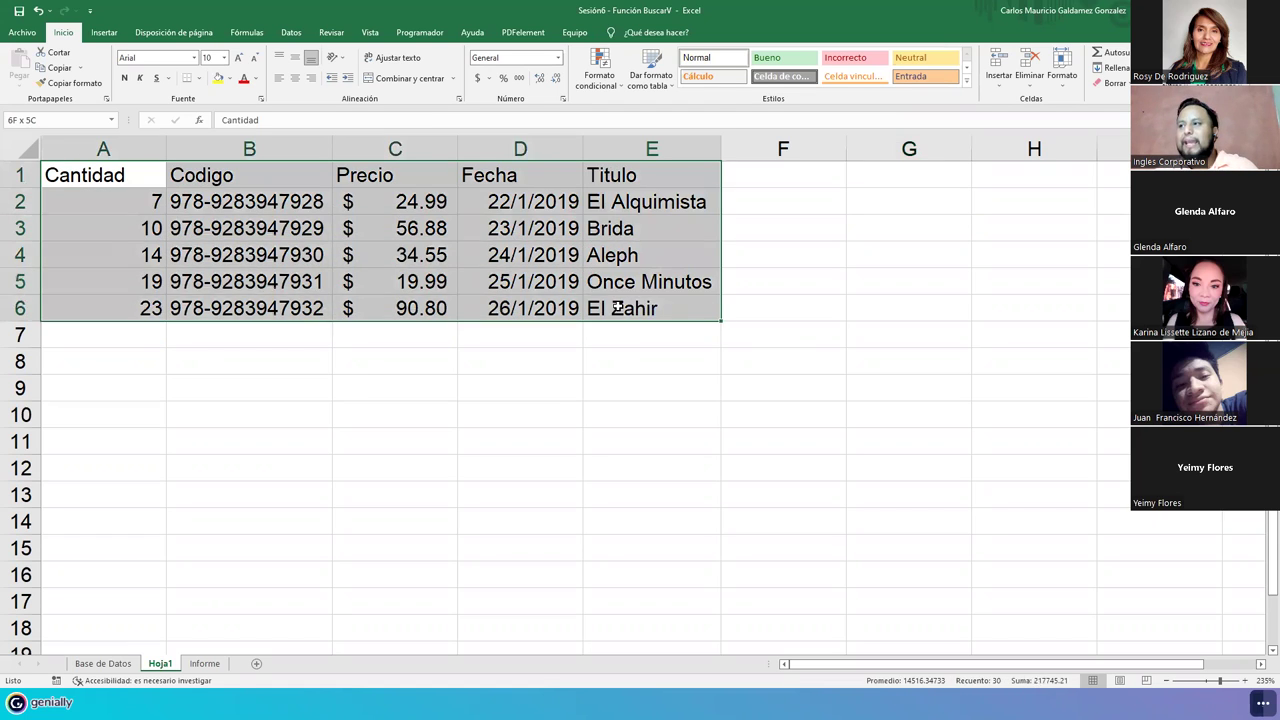
pyautogui.click(197, 80)
pyautogui.click(230, 192)
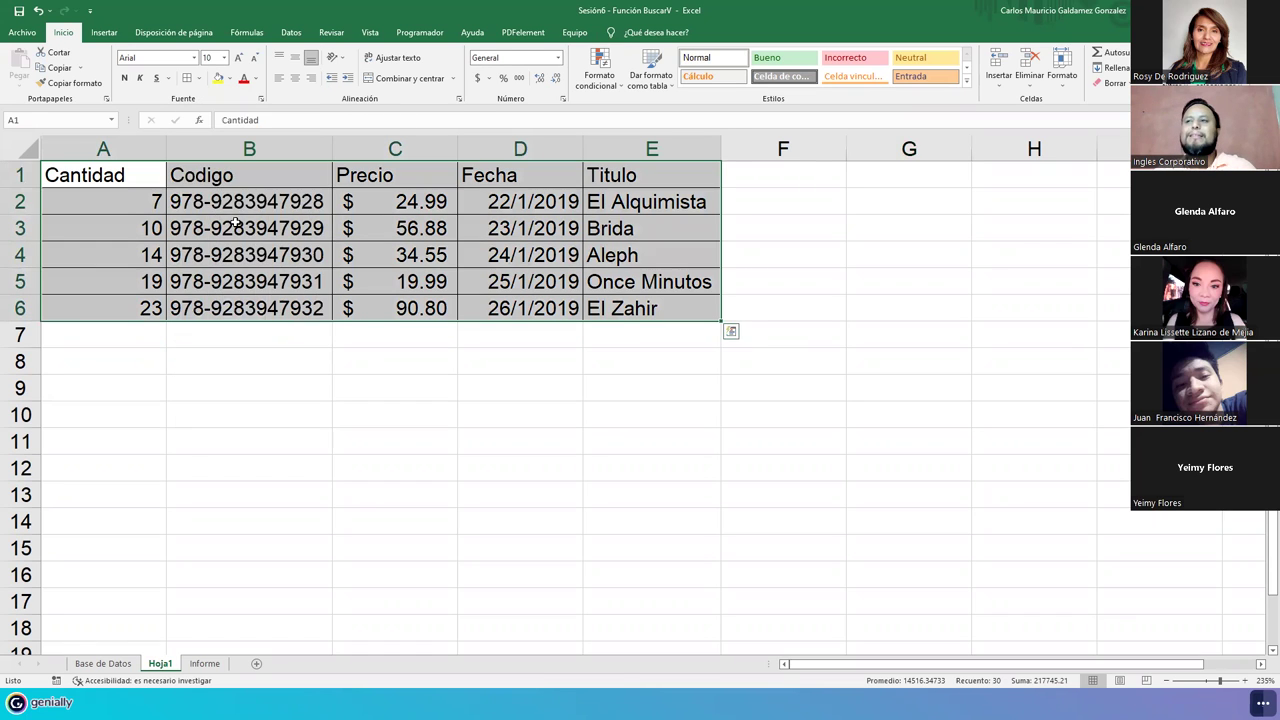
# Step: Fit the widths of the Cantidad and Codigo columns to their contents
pyautogui.click(296, 282)
pyautogui.doubleClick(166, 155)
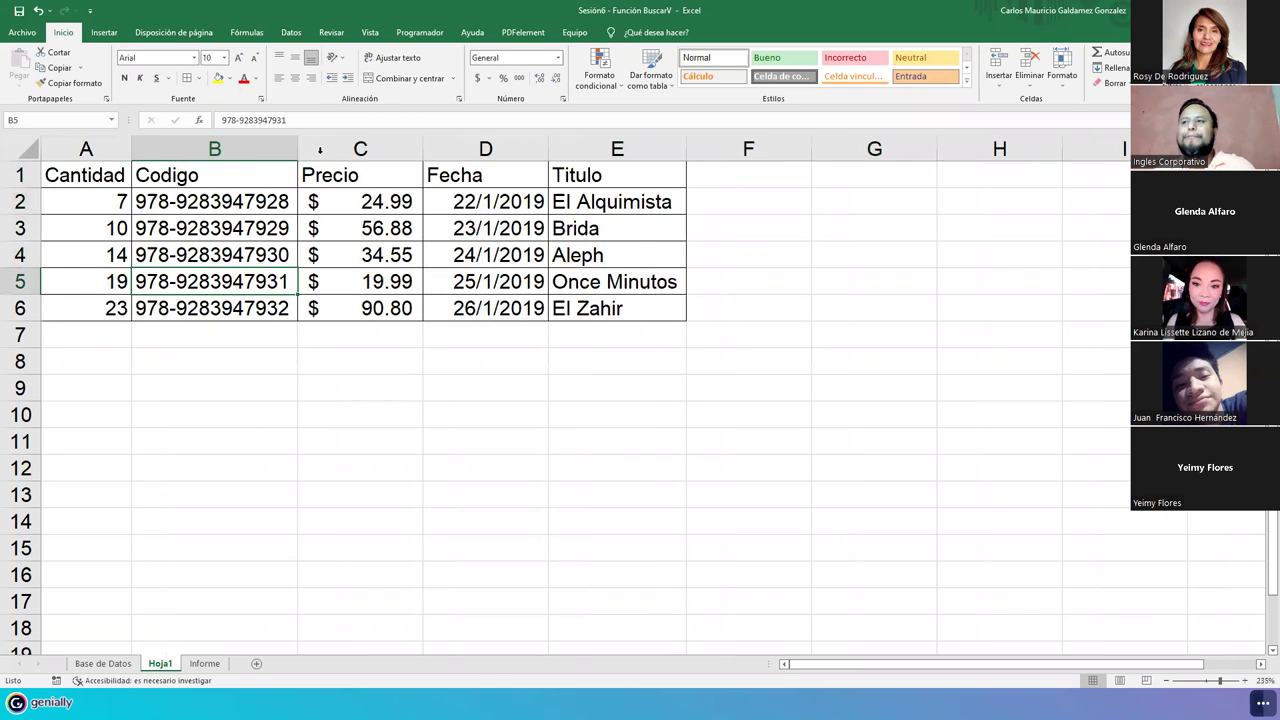
pyautogui.doubleClick(298, 150)
# Step: Center the header cells A1:E1 of the book table horizontally and make them bold
pyautogui.moveTo(90, 170); pyautogui.dragTo(567, 176)
pyautogui.click(295, 78)
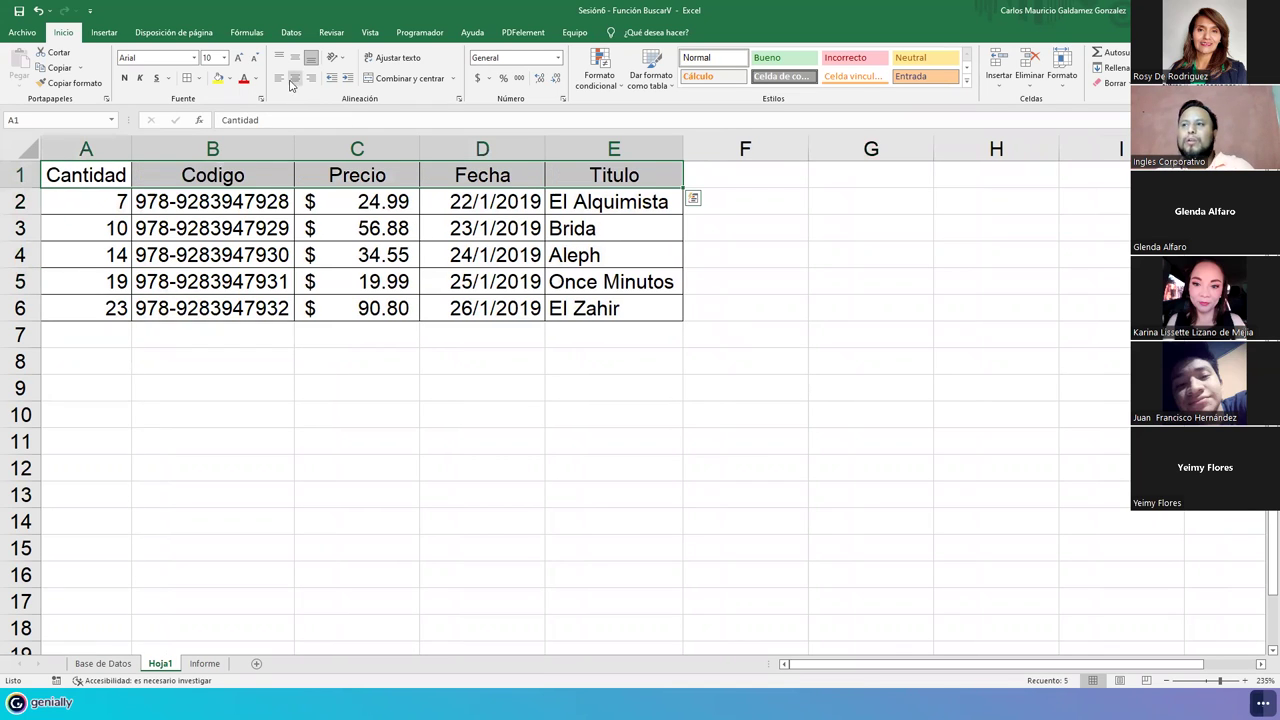
pyautogui.click(124, 78)
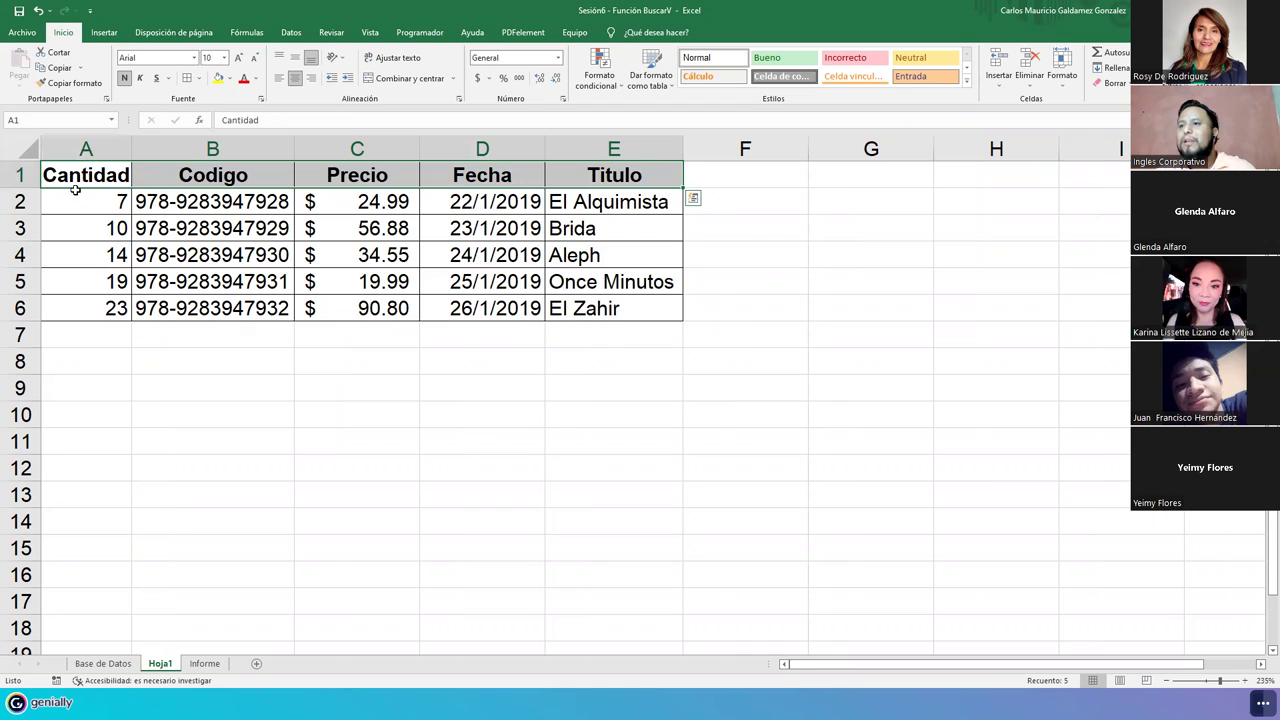
pyautogui.moveTo(82, 200); pyautogui.dragTo(579, 308)
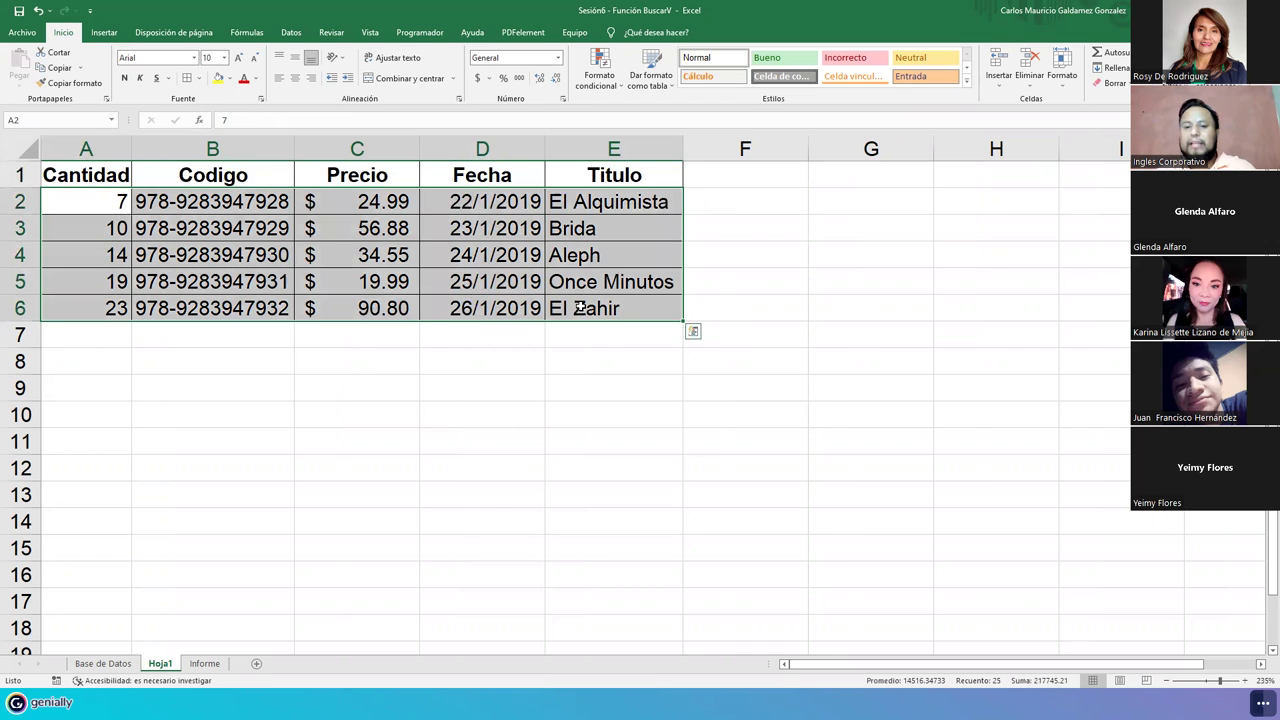
pyautogui.click(484, 288)
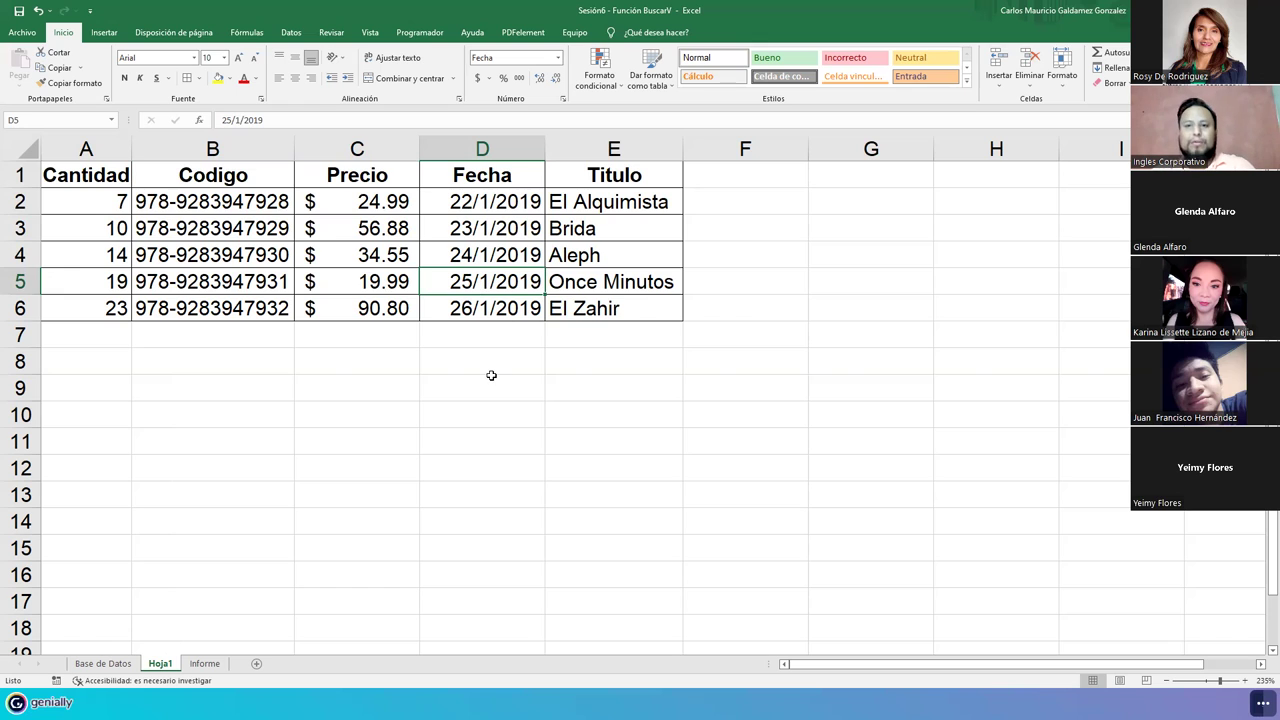
pyautogui.moveTo(85, 181); pyautogui.dragTo(588, 312)
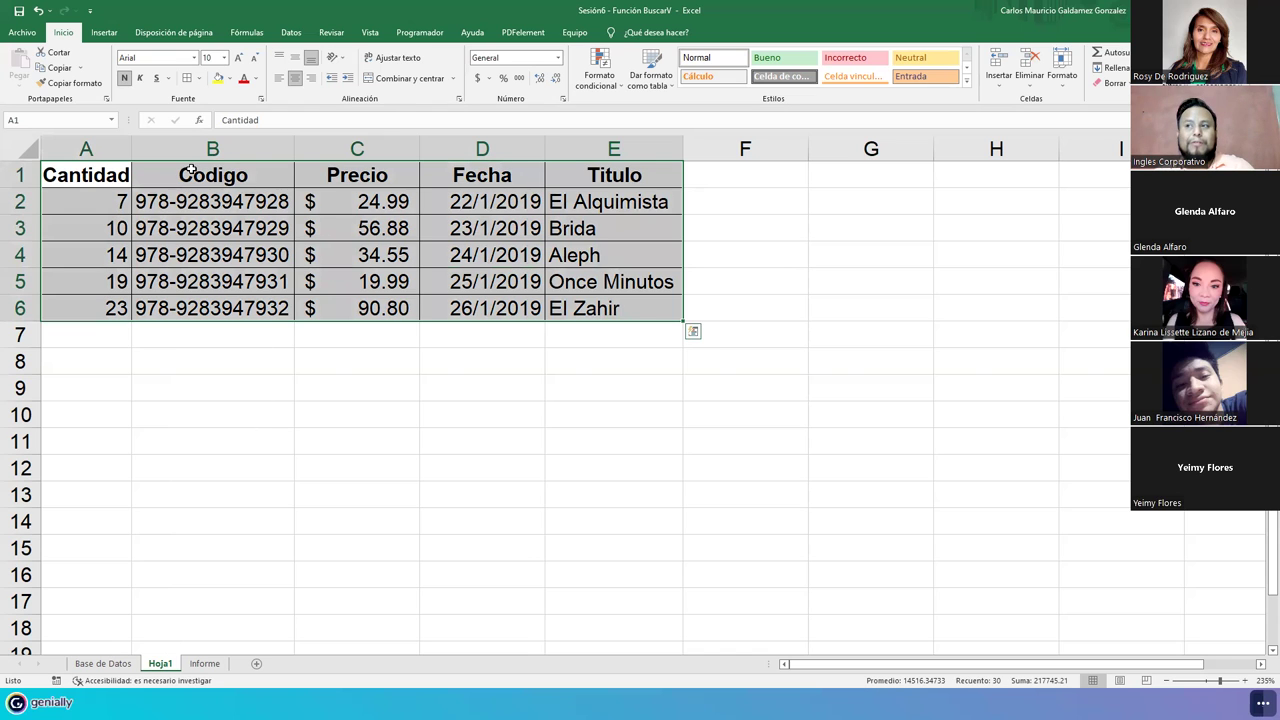
pyautogui.moveTo(195, 174); pyautogui.dragTo(198, 305)
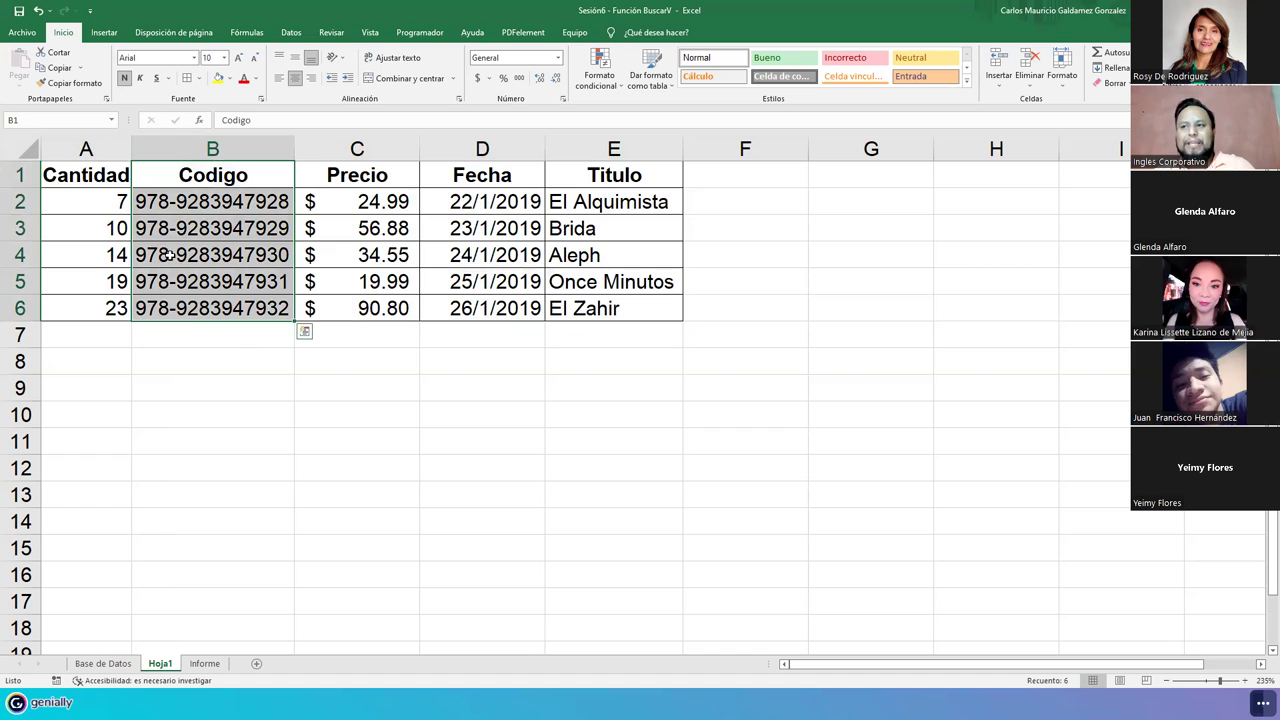
pyautogui.moveTo(180, 177); pyautogui.dragTo(197, 303)
pyautogui.moveTo(84, 172); pyautogui.dragTo(107, 307)
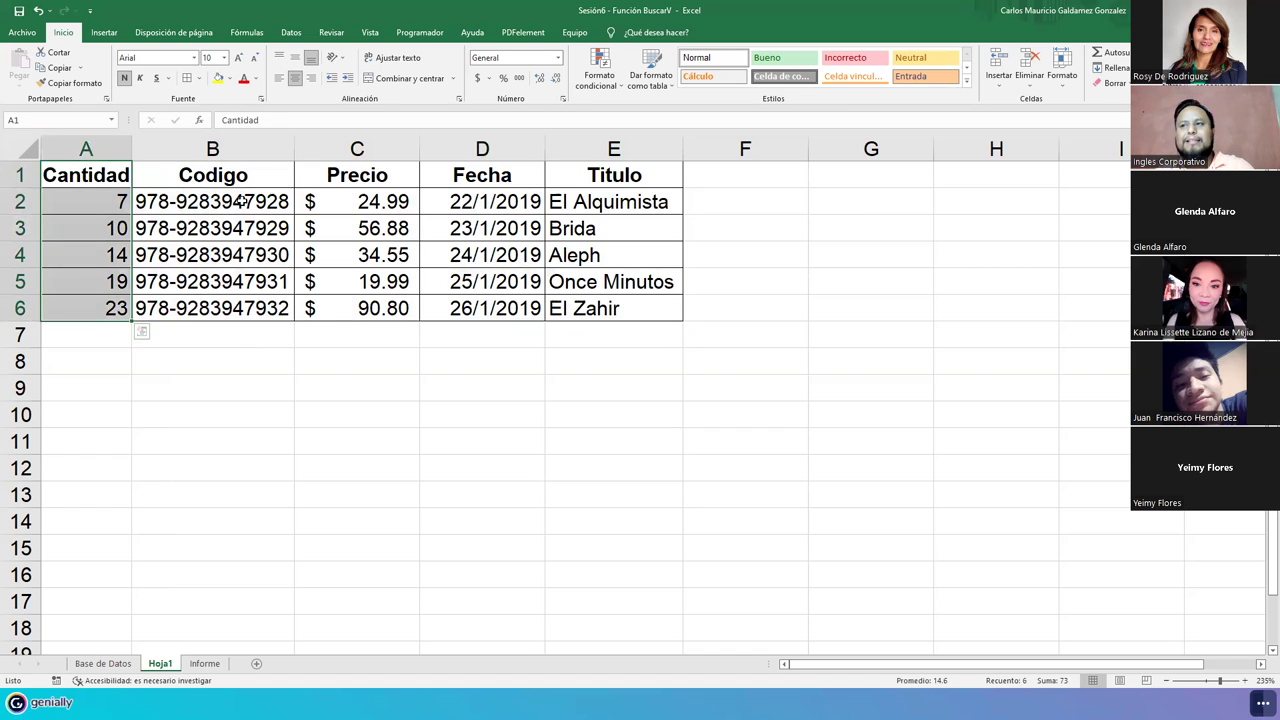
pyautogui.moveTo(234, 177); pyautogui.dragTo(244, 307)
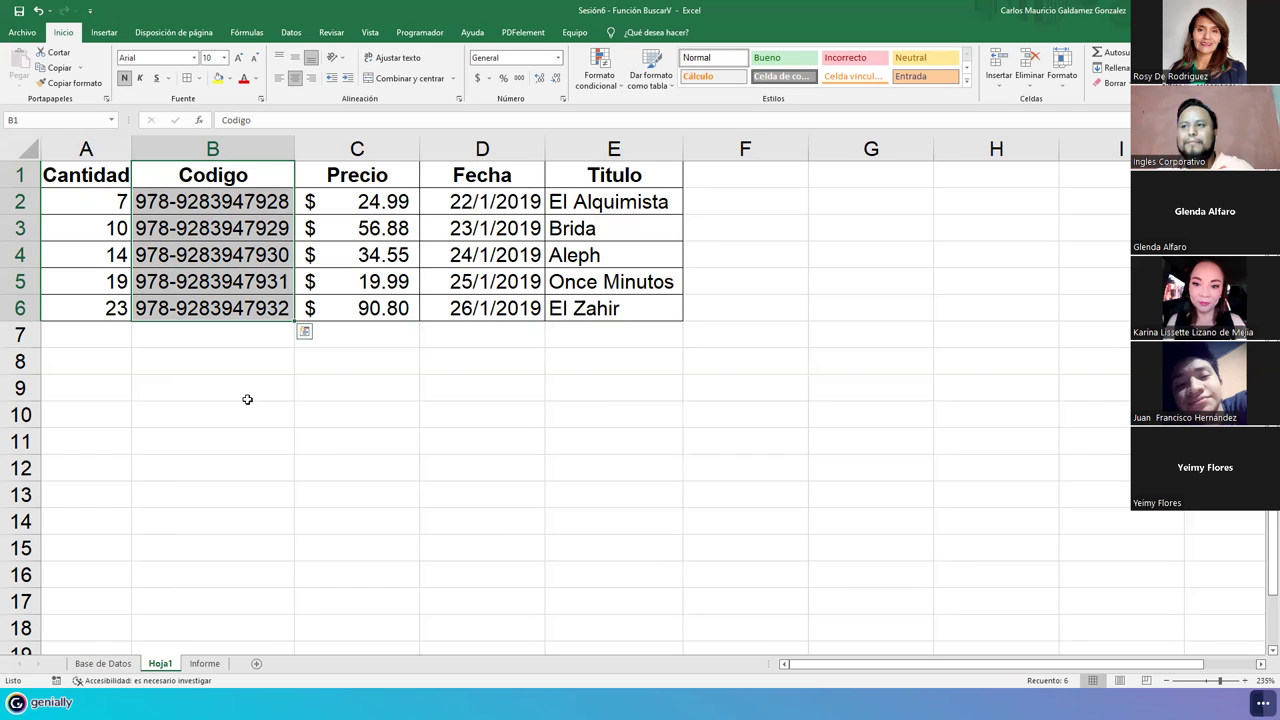
# Step: Move the Codigo cells into a new column inserted before Cantidad, and delete the column they leave empty
pyautogui.rightClick(76, 149)
pyautogui.click(134, 251)
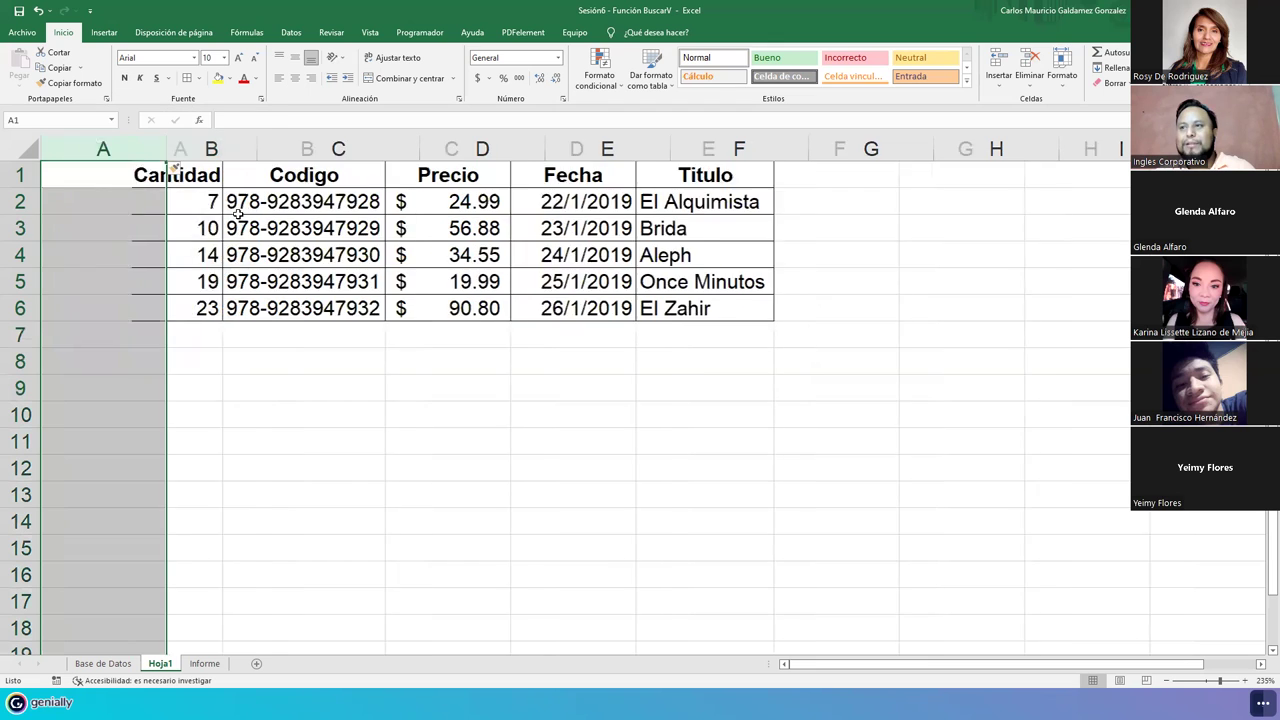
pyautogui.moveTo(343, 177); pyautogui.dragTo(115, 350)
pyautogui.moveTo(120, 192); pyautogui.dragTo(120, 176)
pyautogui.rightClick(338, 149)
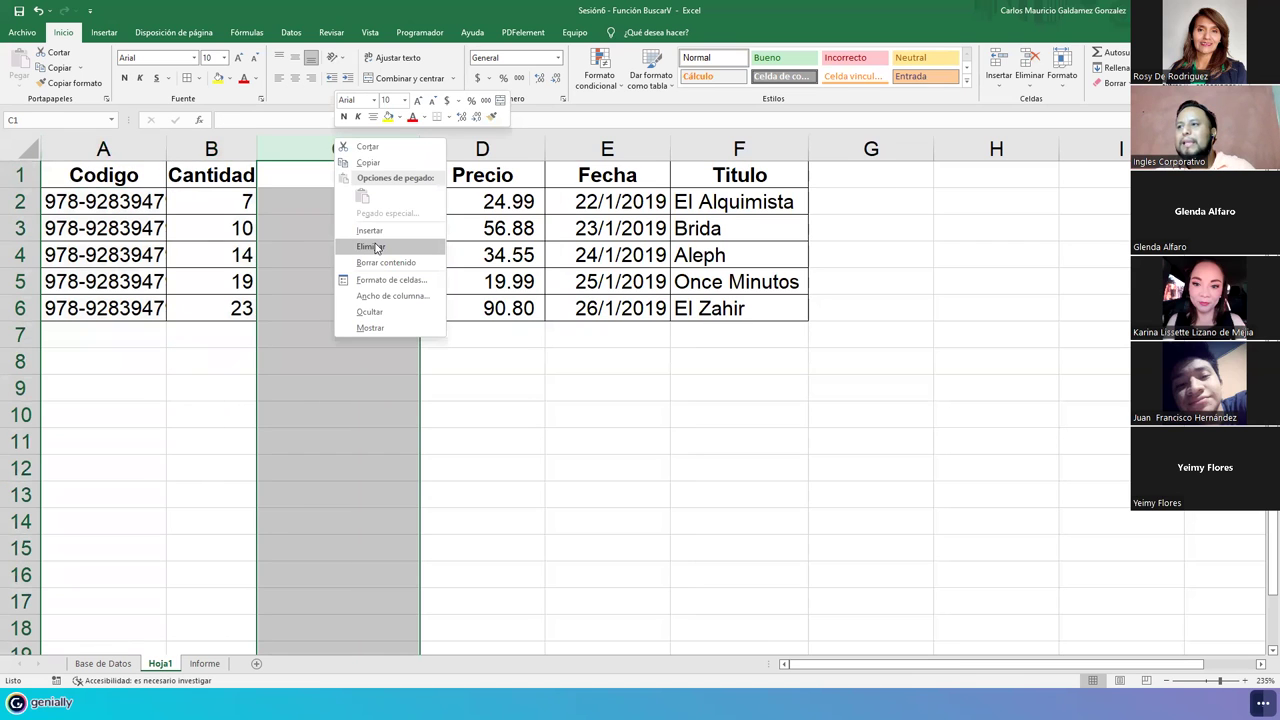
pyautogui.click(376, 248)
# Step: Widen the Cantidad column slightly and the Codigo column enough to show the full book codes
pyautogui.moveTo(100, 211); pyautogui.dragTo(560, 335)
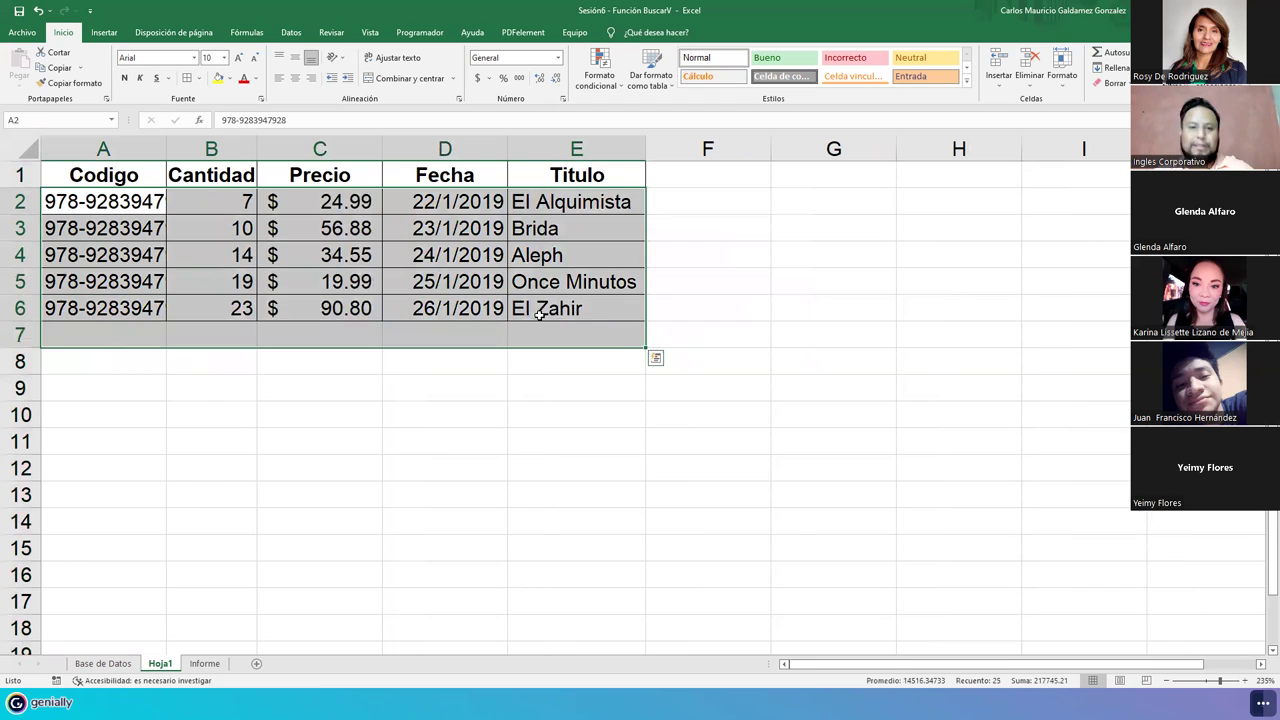
pyautogui.click(294, 283)
pyautogui.moveTo(100, 175); pyautogui.dragTo(560, 308)
pyautogui.moveTo(257, 149); pyautogui.dragTo(266, 149)
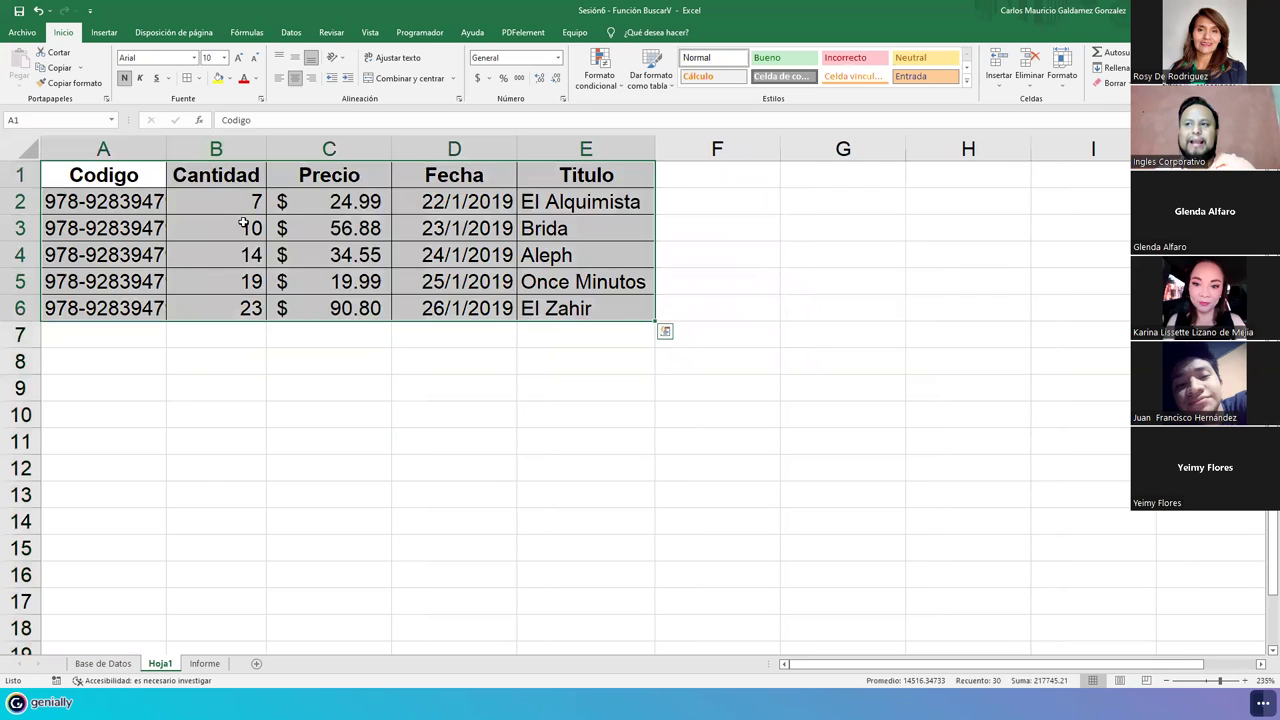
pyautogui.click(243, 223)
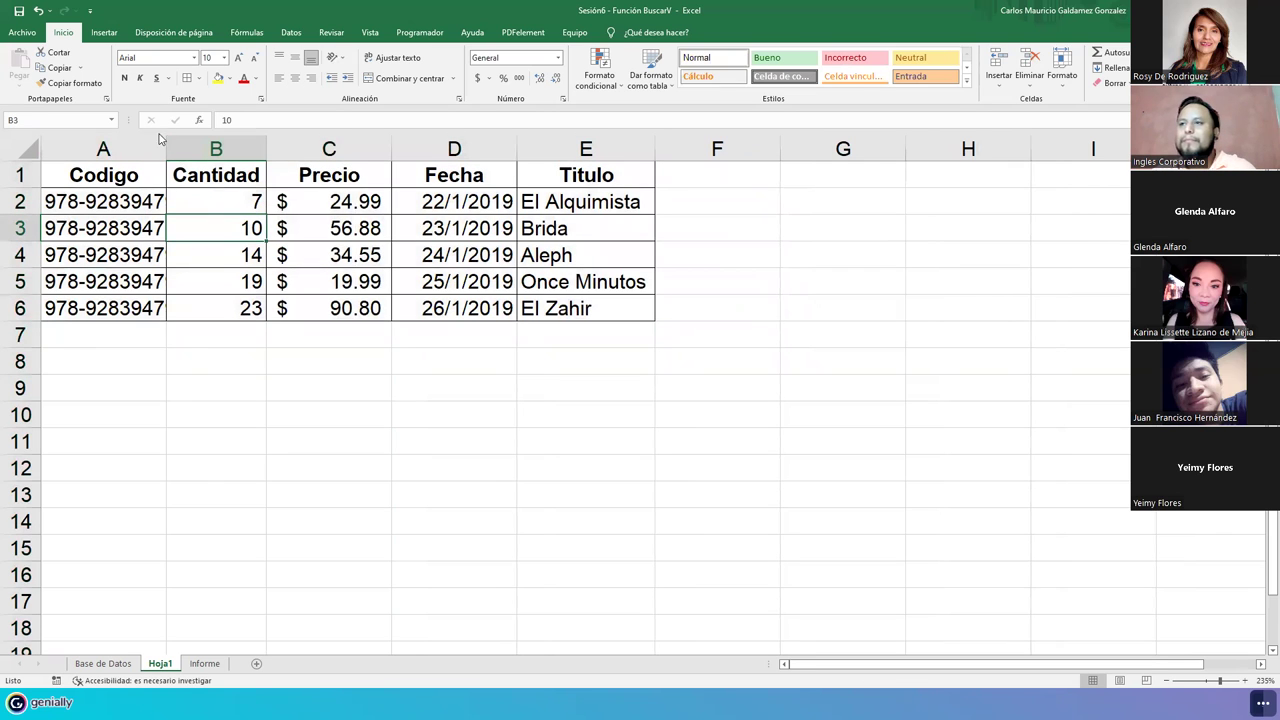
pyautogui.moveTo(167, 151); pyautogui.dragTo(203, 151)
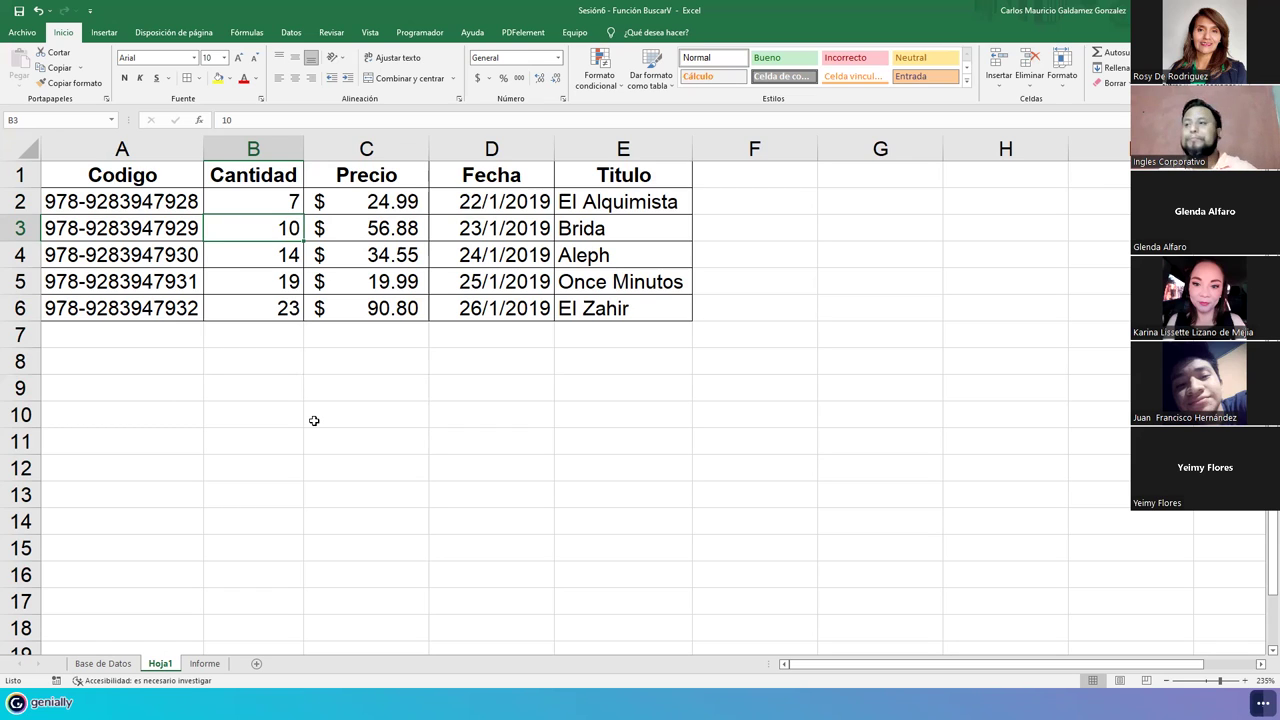
# Step: Review the book table in A1:E6, including the Titulo entries and the Codigo values in A2:A6
pyautogui.moveTo(604, 208); pyautogui.dragTo(617, 314)
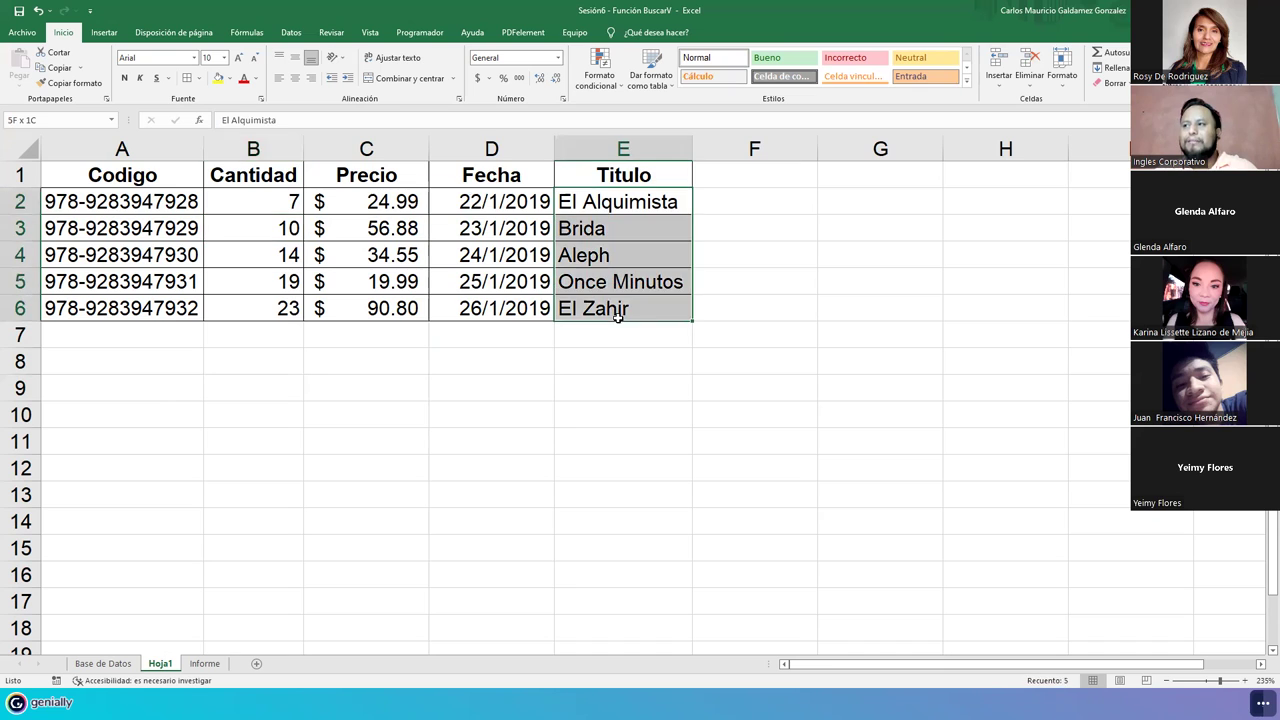
pyautogui.click(484, 285)
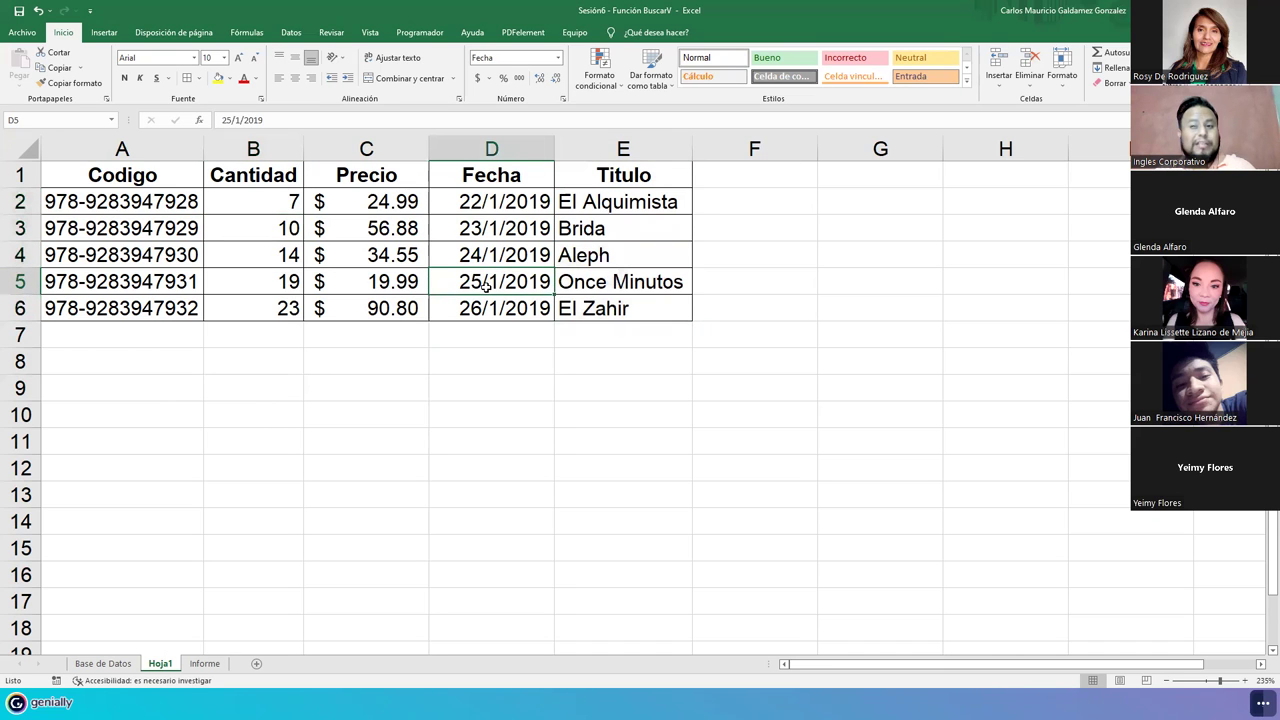
pyautogui.moveTo(136, 172); pyautogui.dragTo(578, 309)
pyautogui.click(578, 309)
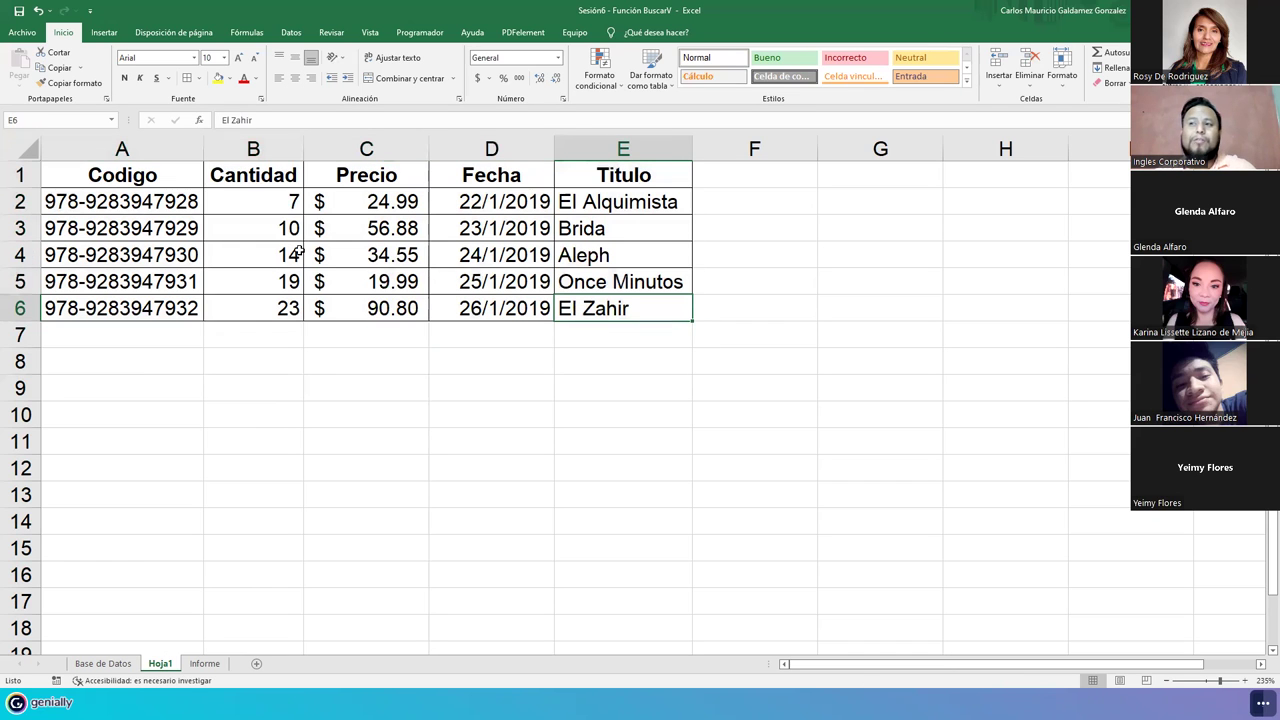
pyautogui.moveTo(189, 170); pyautogui.dragTo(630, 308)
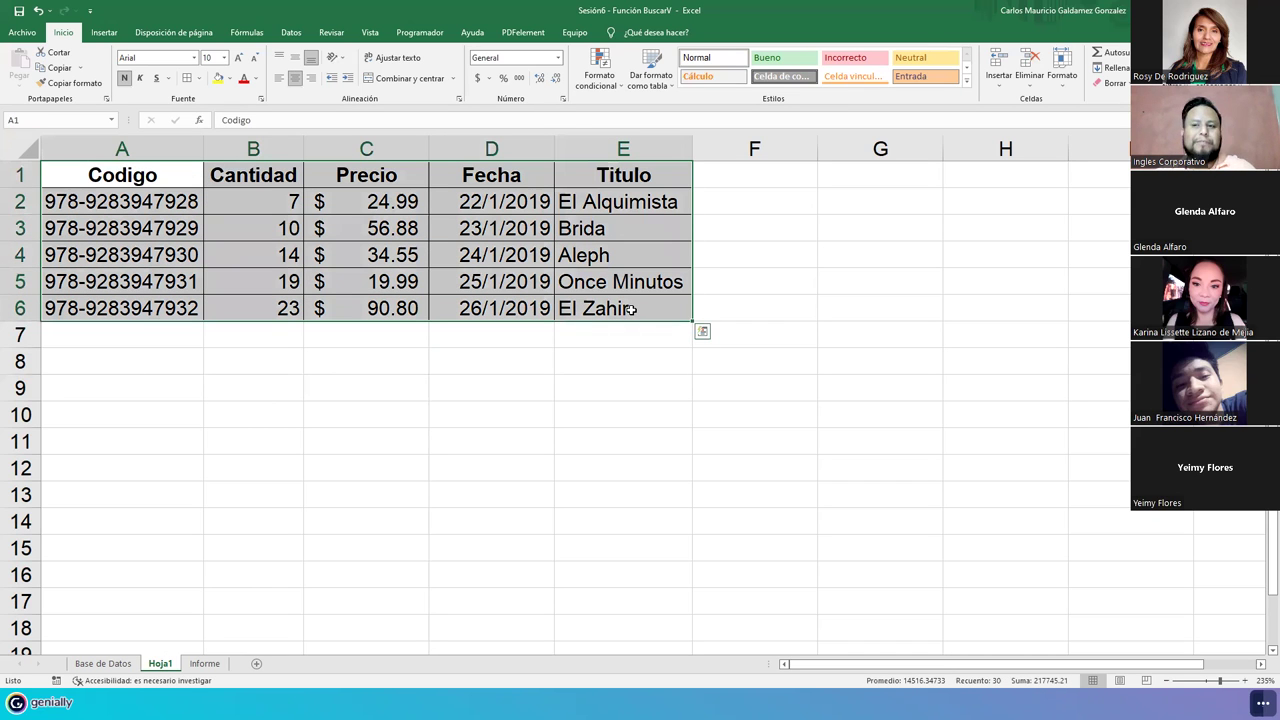
pyautogui.click(251, 416)
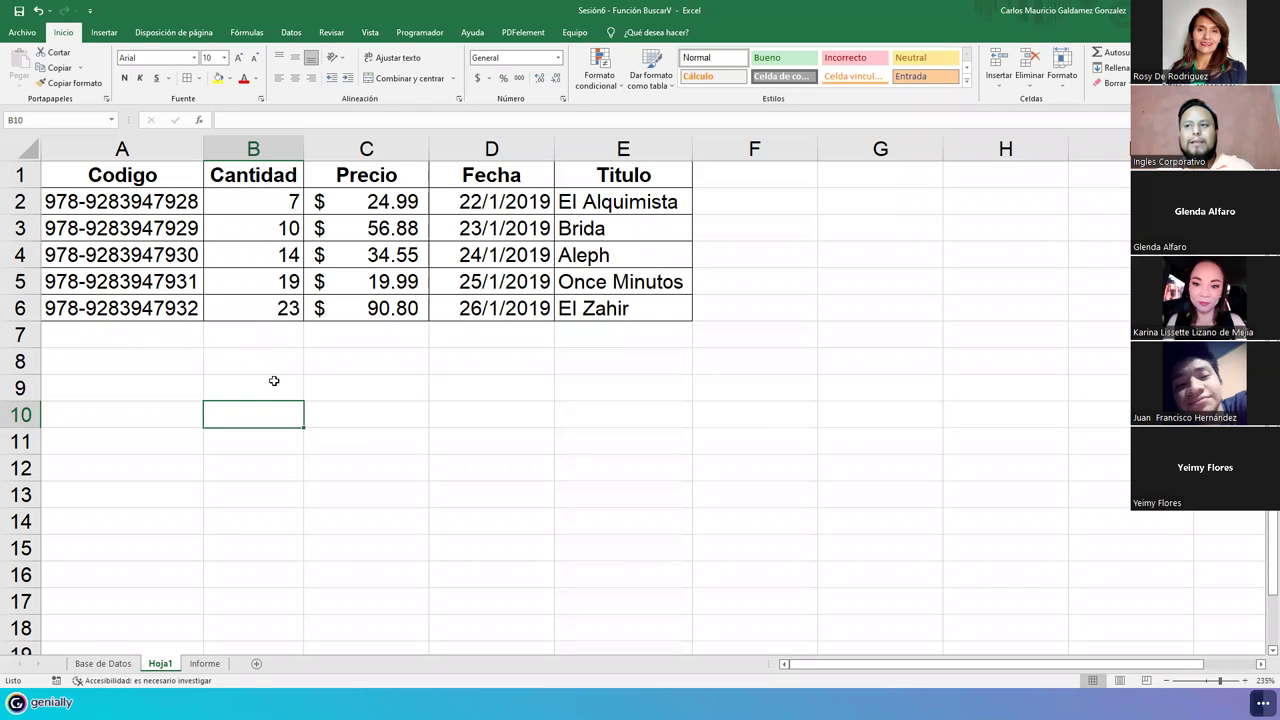
pyautogui.doubleClick(252, 408)
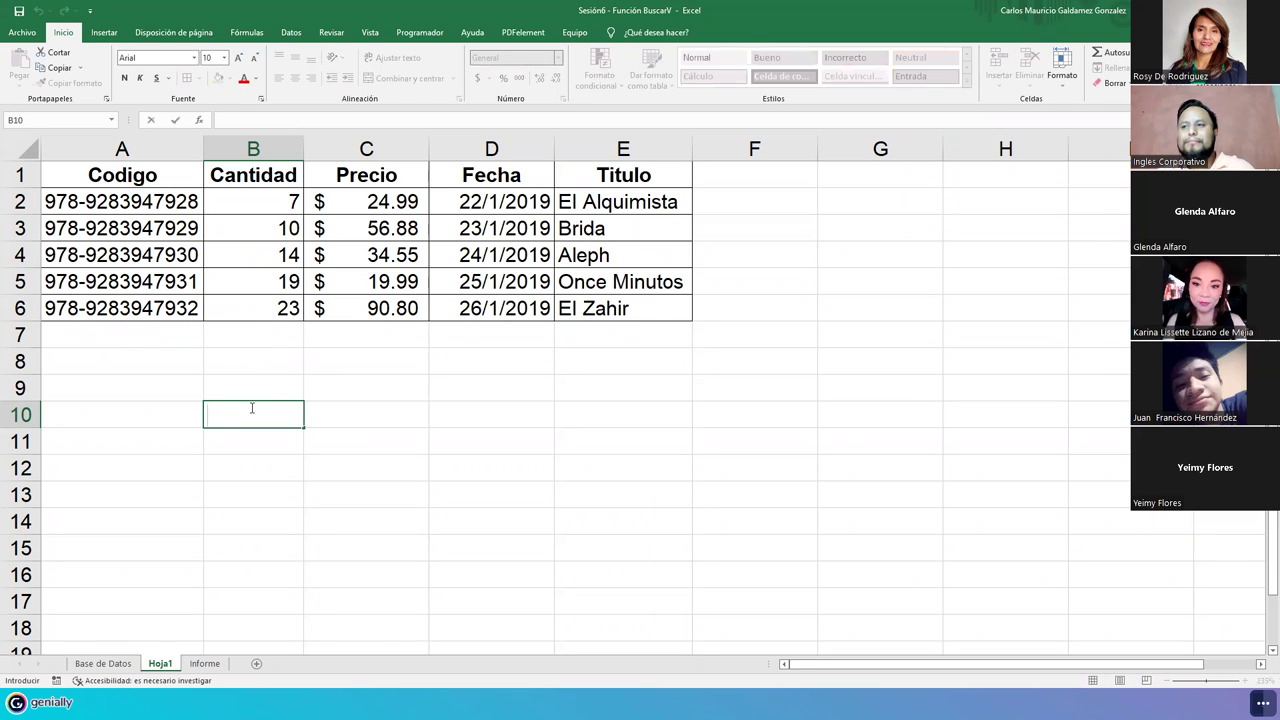
pyautogui.click(154, 414)
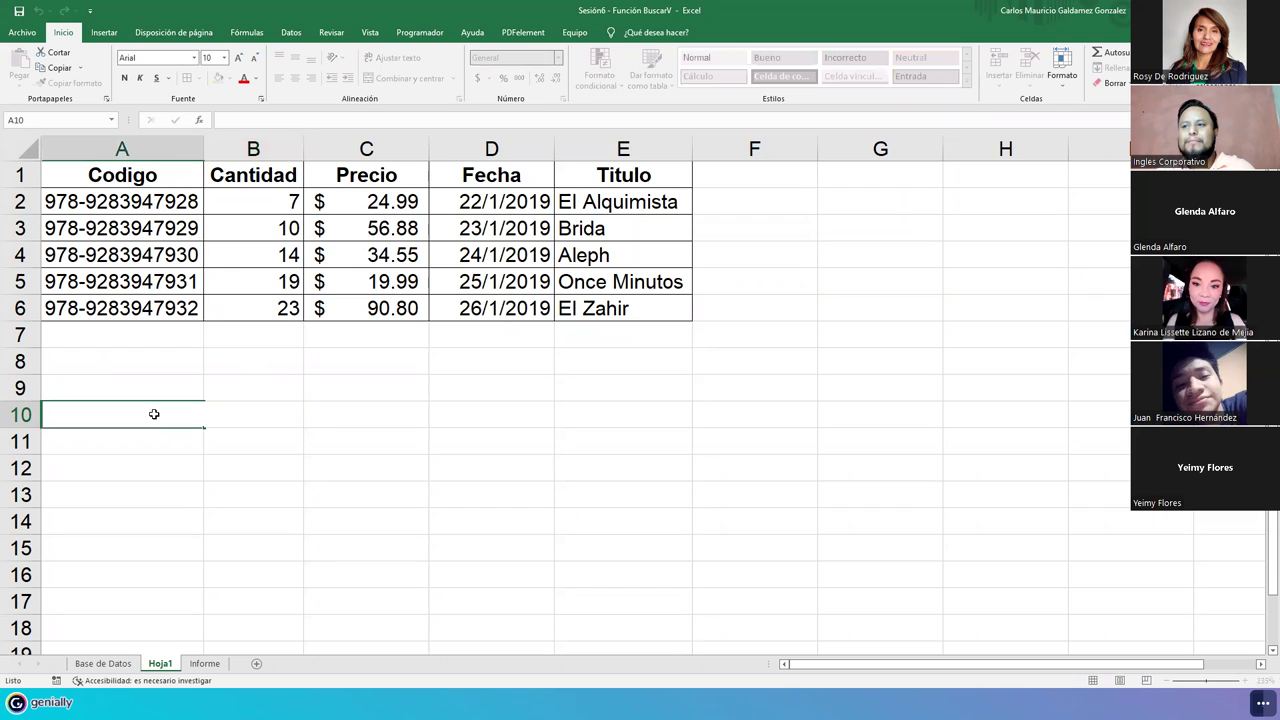
pyautogui.click(267, 422)
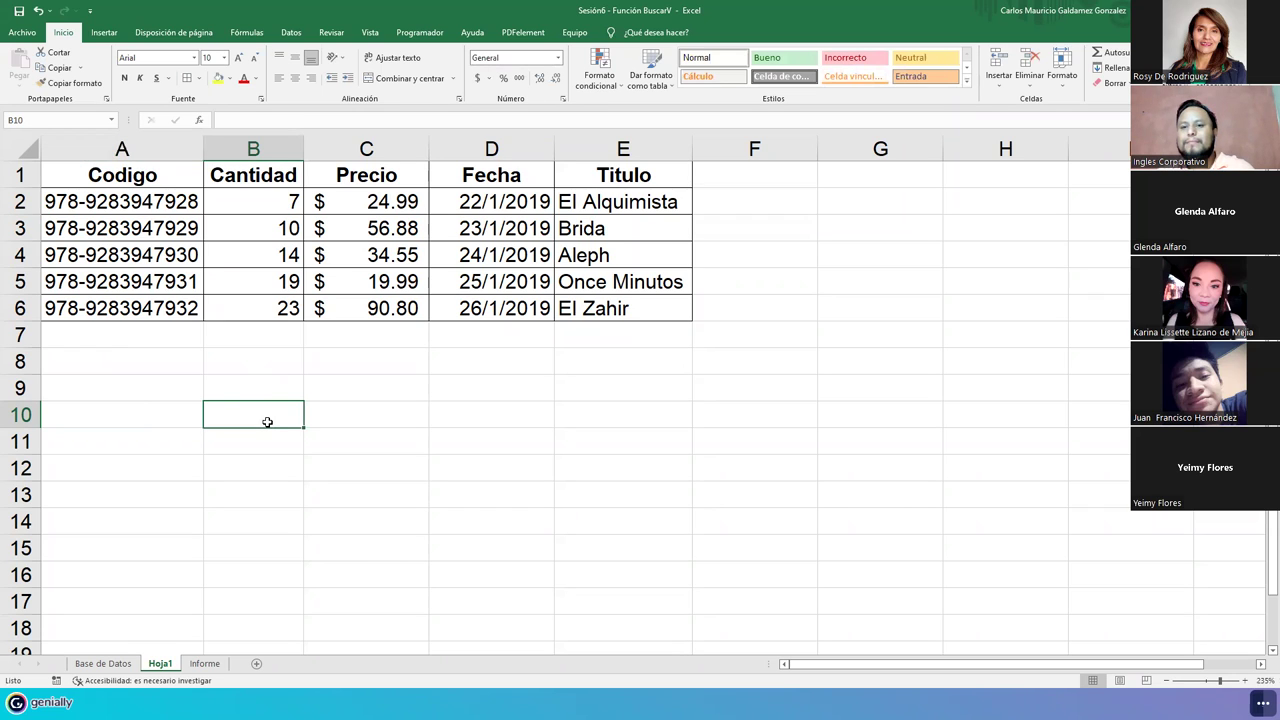
pyautogui.moveTo(195, 415); pyautogui.dragTo(240, 417)
pyautogui.click(239, 418)
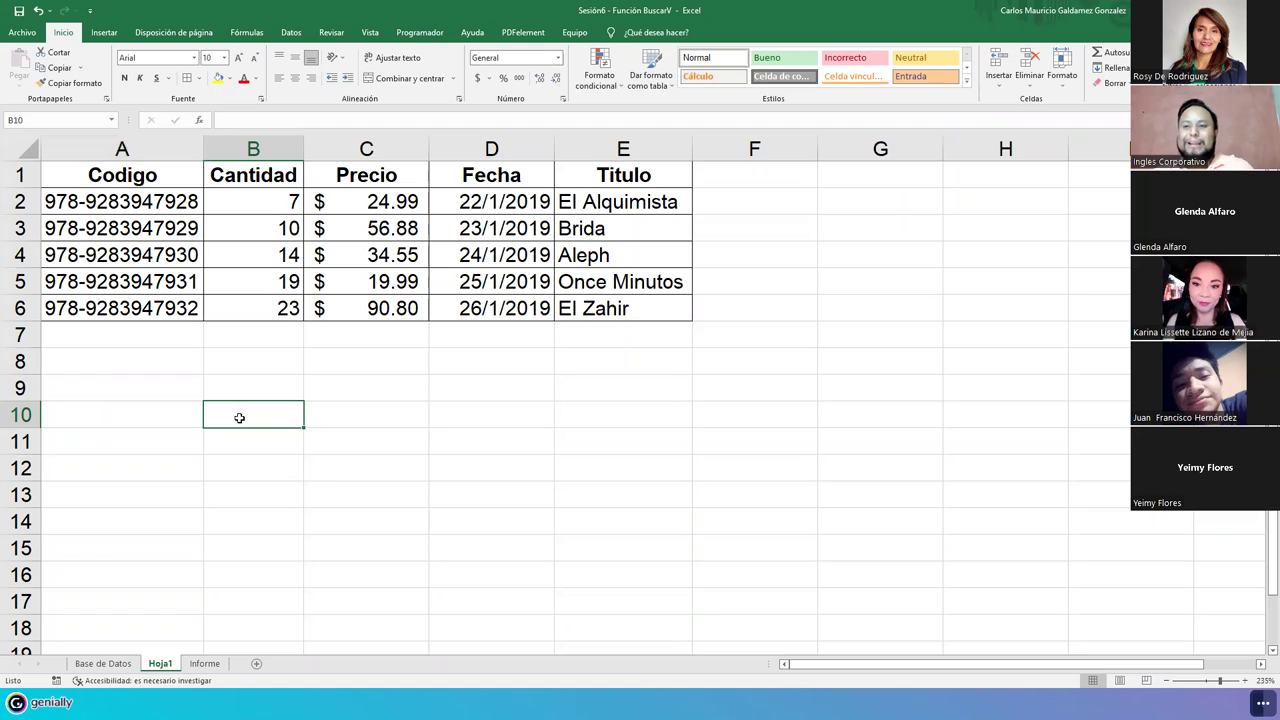
pyautogui.moveTo(120, 195); pyautogui.dragTo(133, 287)
pyautogui.moveTo(120, 201); pyautogui.dragTo(166, 307)
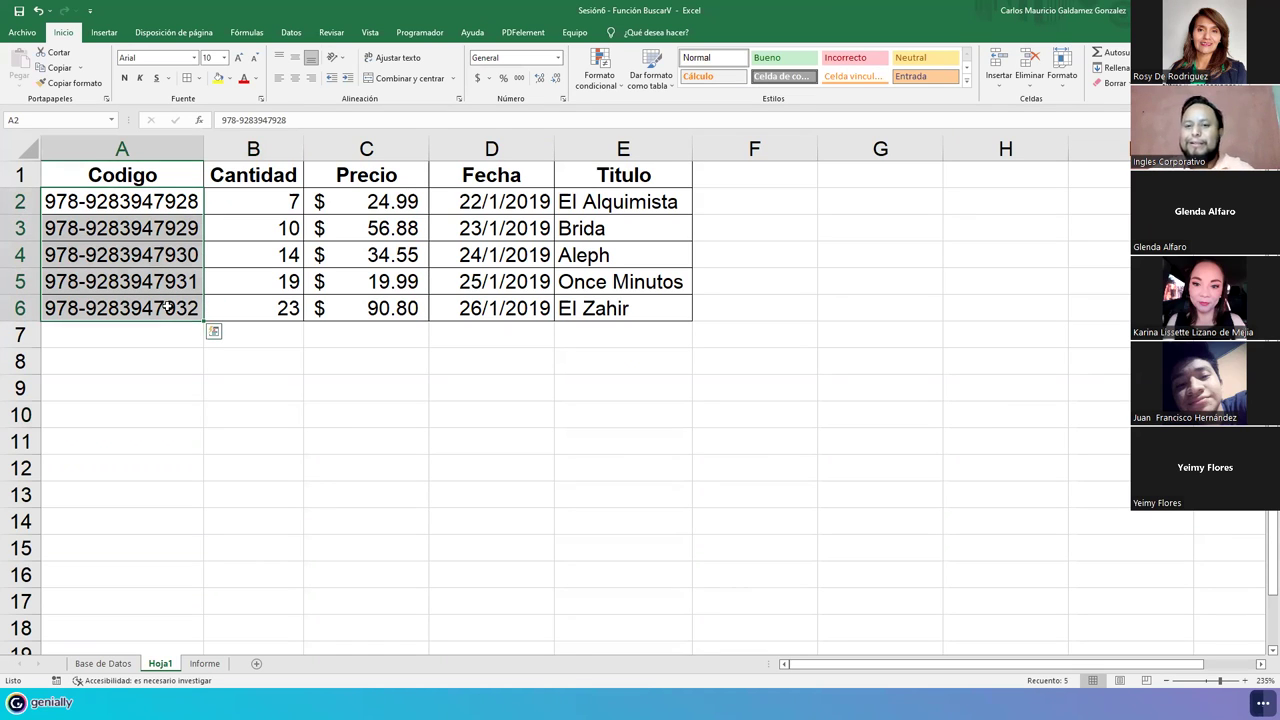
pyautogui.click(168, 307)
pyautogui.moveTo(162, 210); pyautogui.dragTo(157, 302)
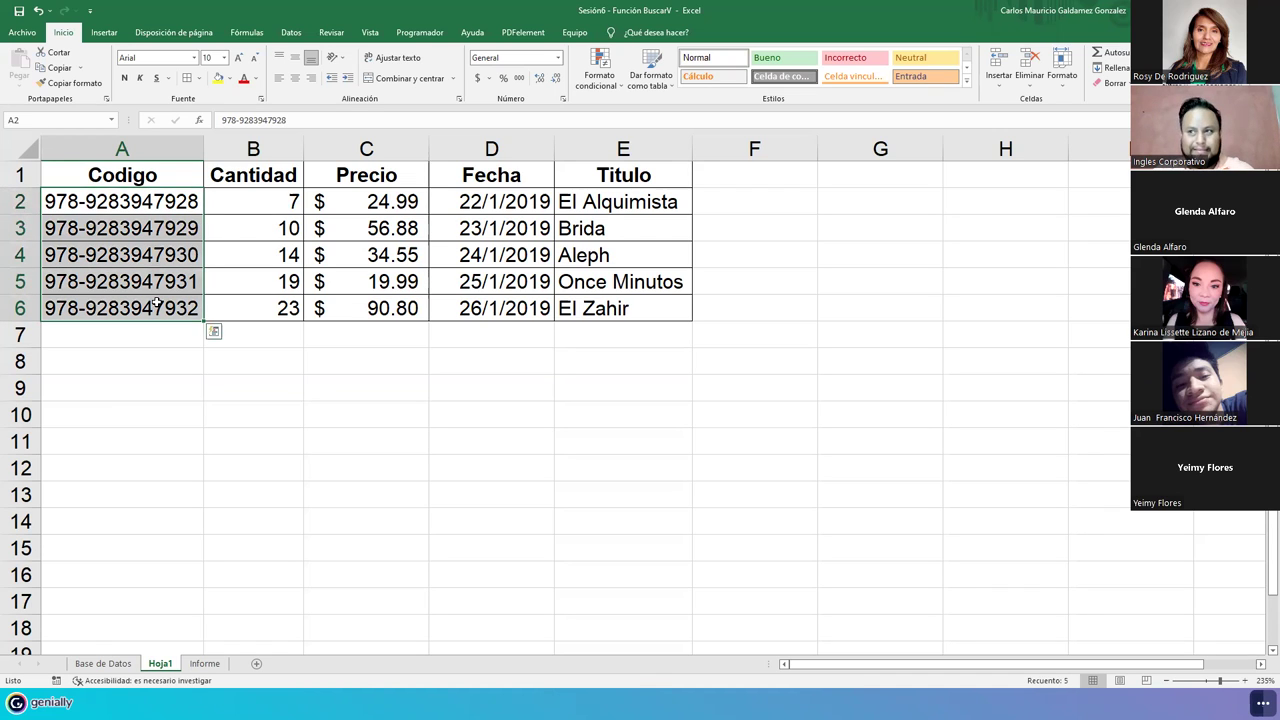
# Step: Narrow the empty column F beside the book table A1:E6
pyautogui.click(178, 258)
pyautogui.moveTo(148, 176); pyautogui.dragTo(589, 308)
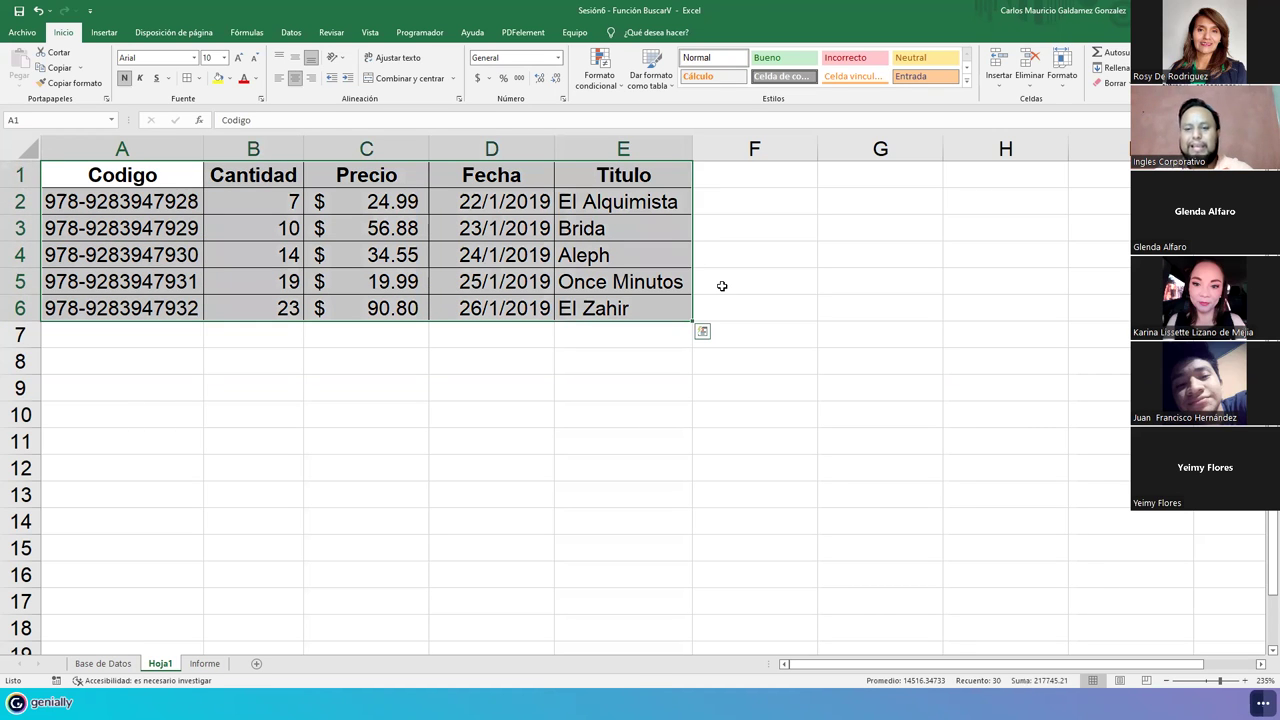
pyautogui.moveTo(817, 149); pyautogui.dragTo(743, 168)
pyautogui.click(195, 298)
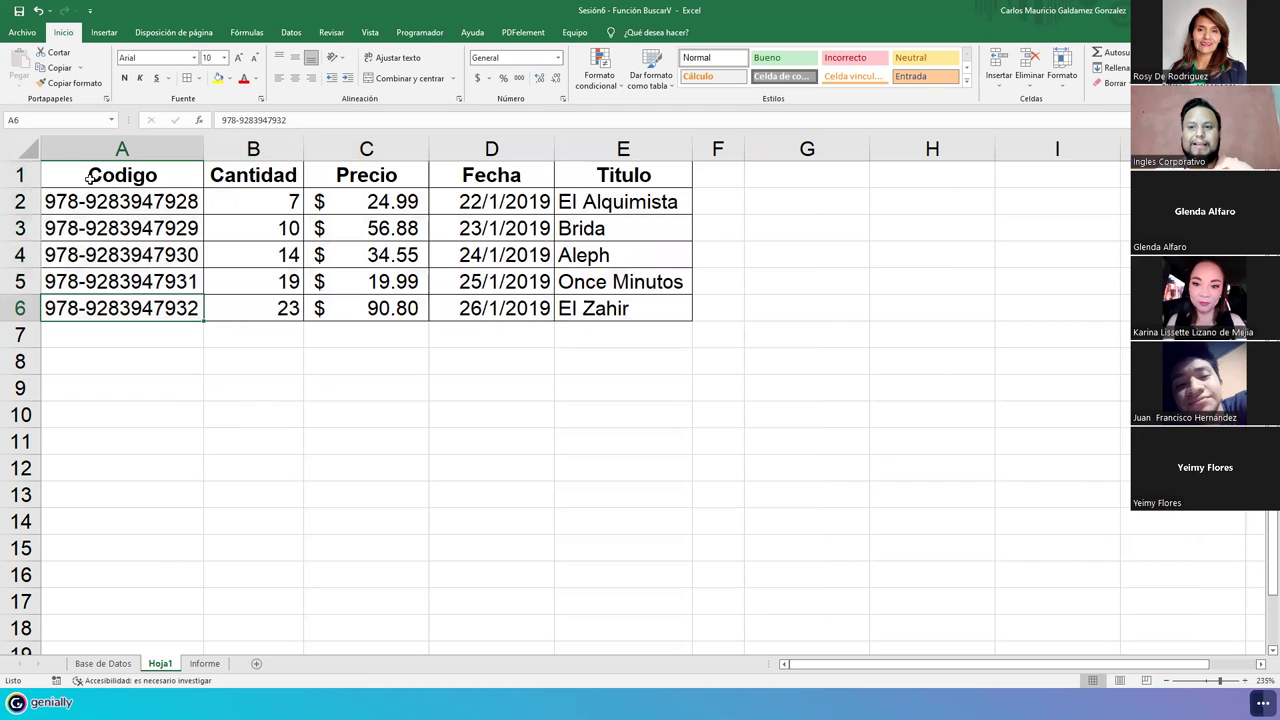
pyautogui.moveTo(90, 177); pyautogui.dragTo(585, 308)
pyautogui.click(243, 396)
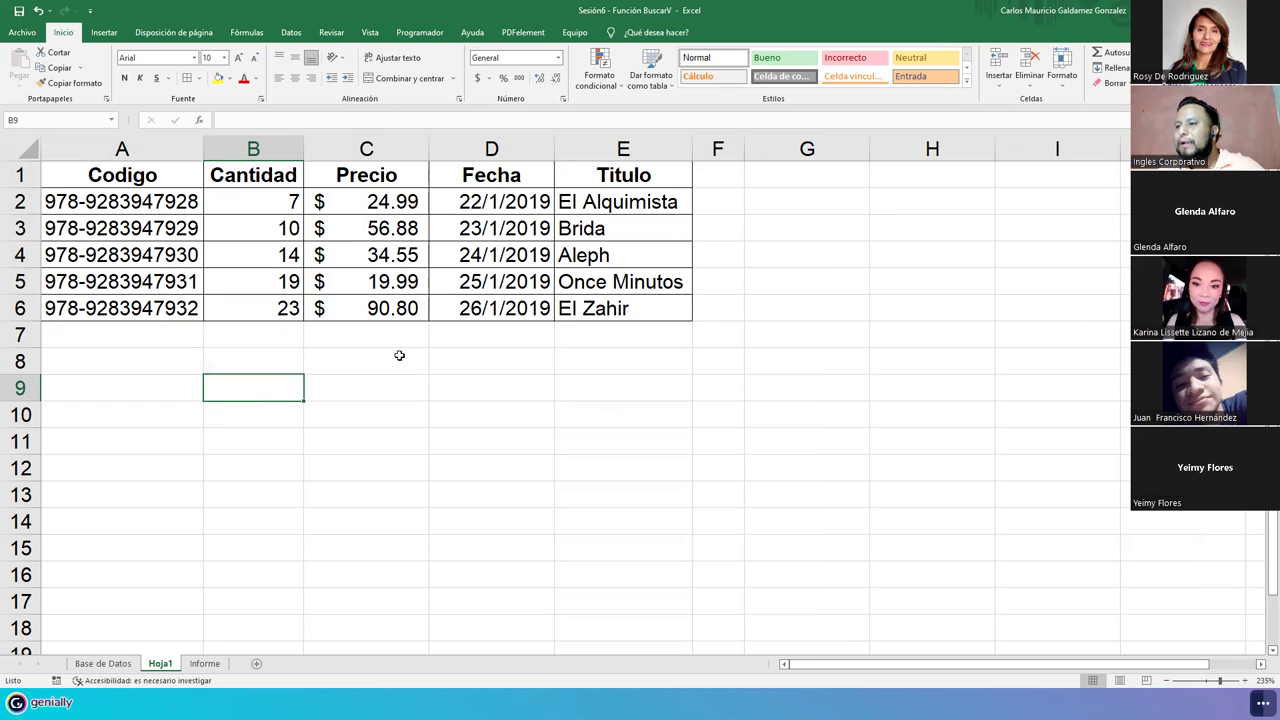
# Step: Enter the labels "Busqueda:" in B11 and "Codigo:" in B12 below the book table
pyautogui.keyDown('ctrl'); pyautogui.scroll(1, 399, 355); pyautogui.keyUp('ctrl')
pyautogui.click(262, 471)
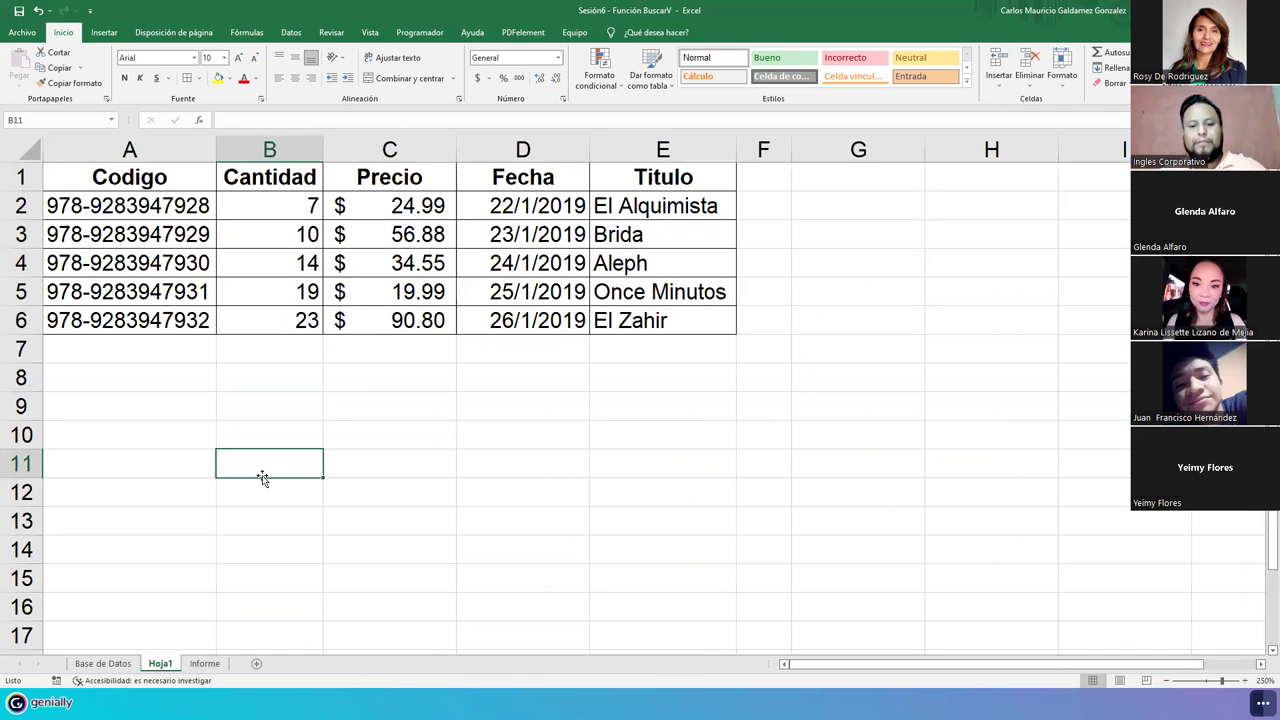
pyautogui.write('Busqueda:')
pyautogui.press('Return')
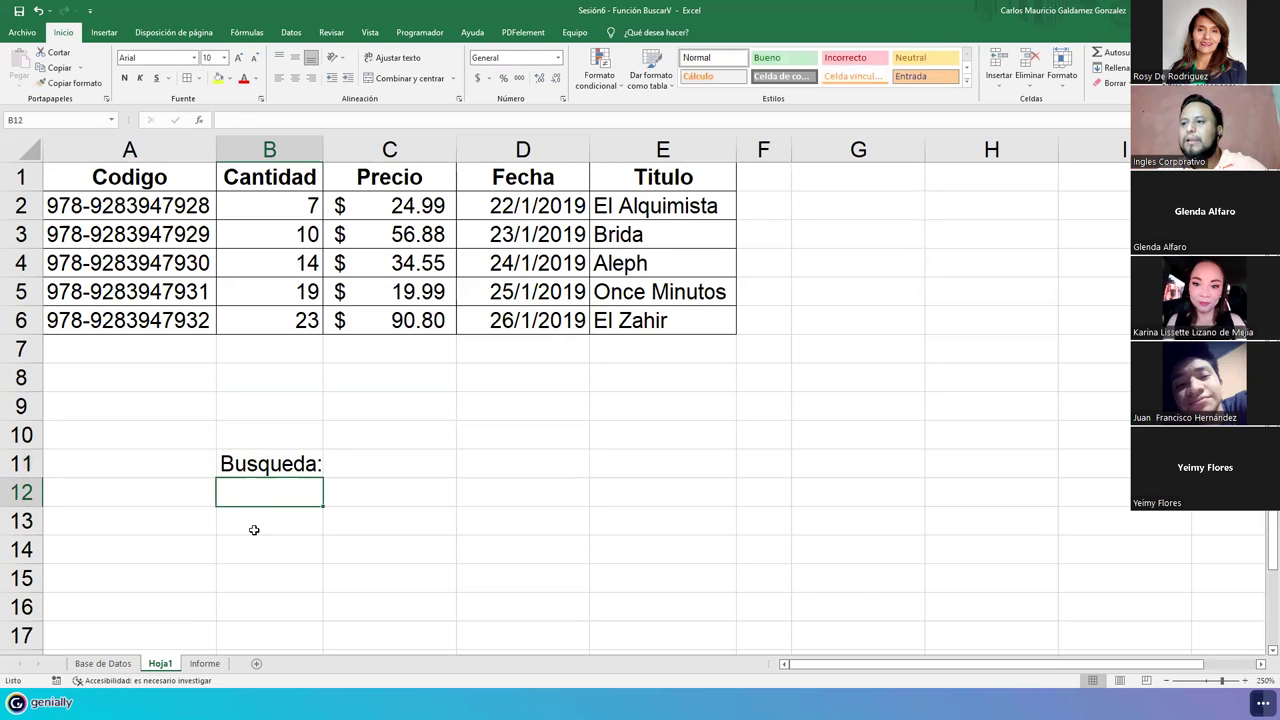
pyautogui.write('Codigo')
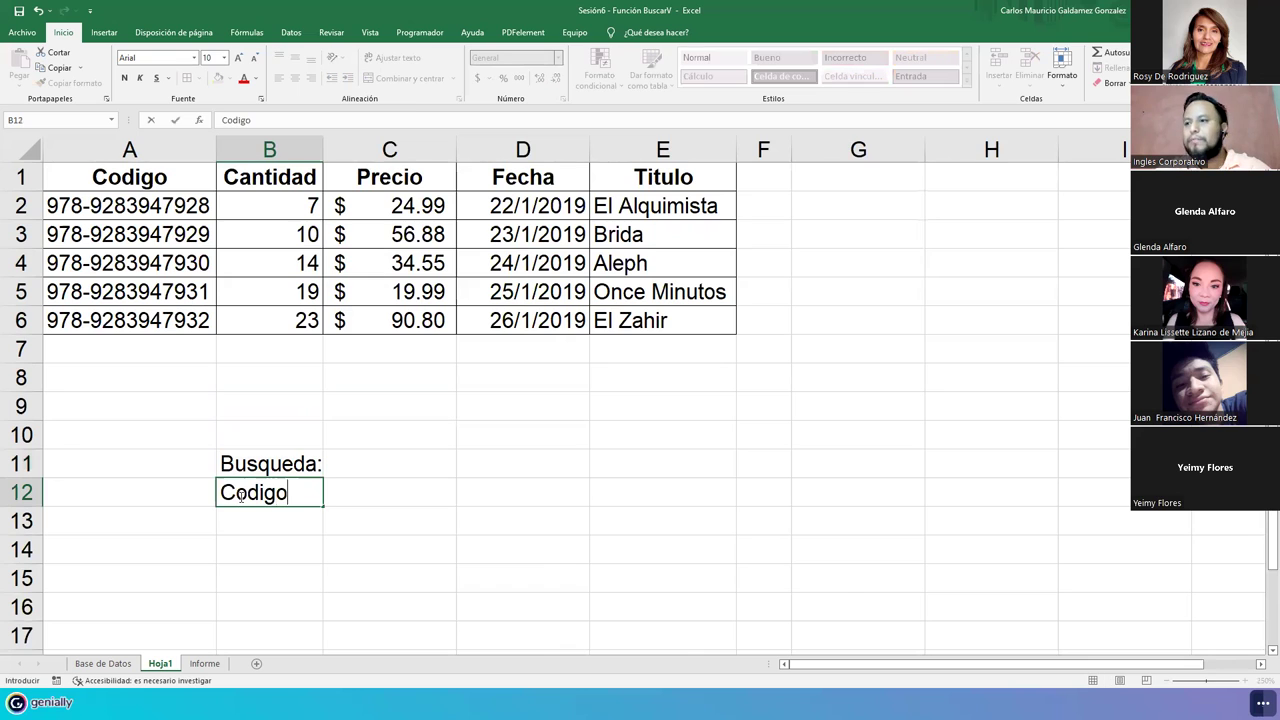
pyautogui.write(',')
pyautogui.press('BackSpace')
pyautogui.write(':')
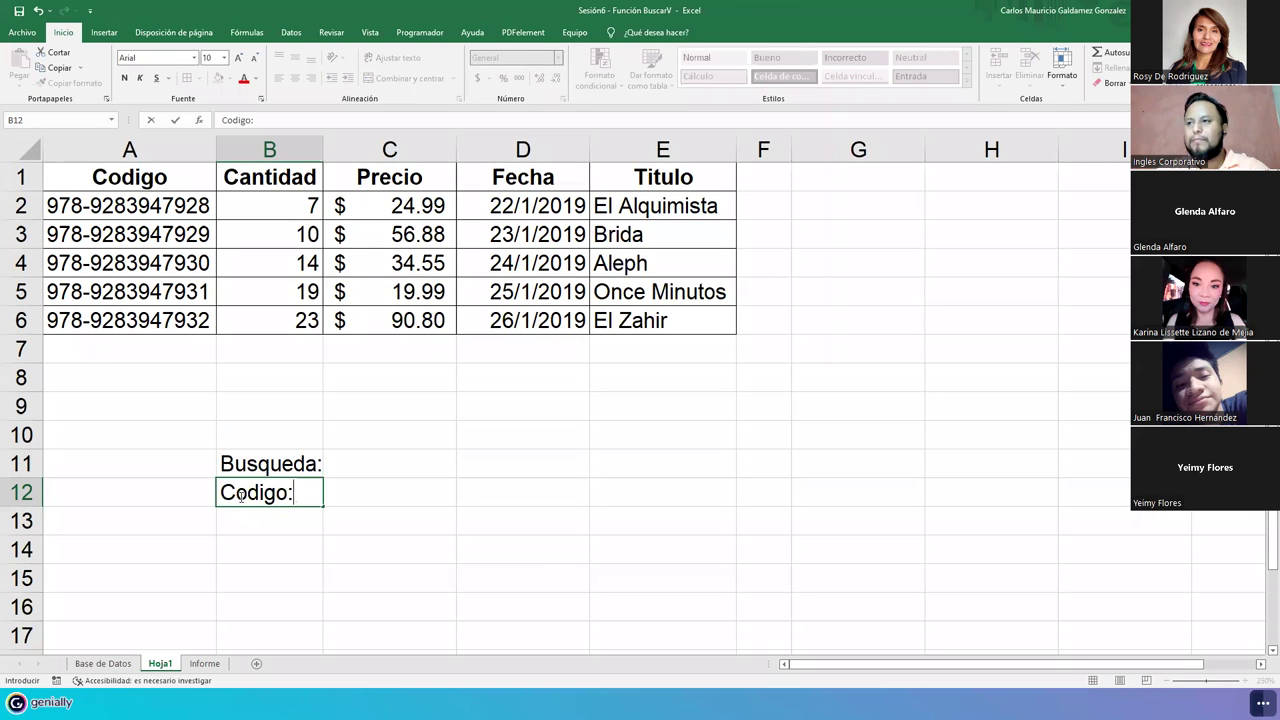
pyautogui.press('Tab')
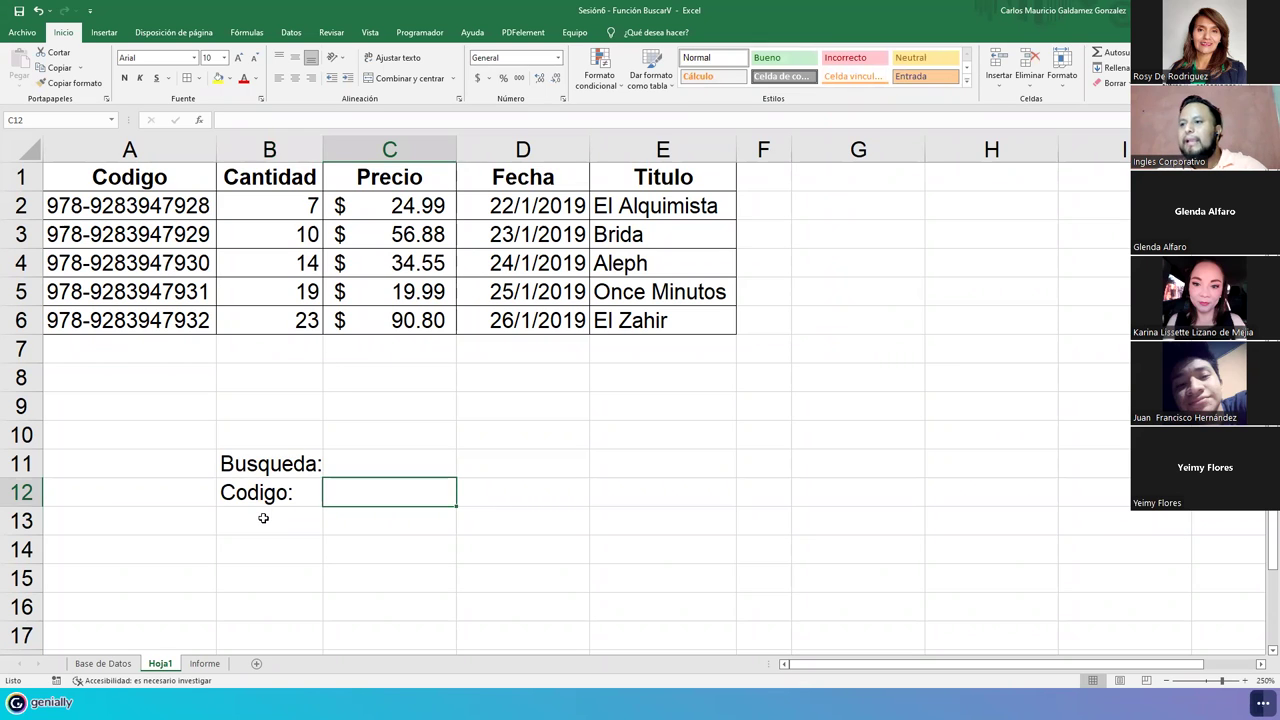
# Step: Try the labels "Precio:" in B13, "Cantidad:" in B14 and "Titulo" in B15
pyautogui.click(263, 518)
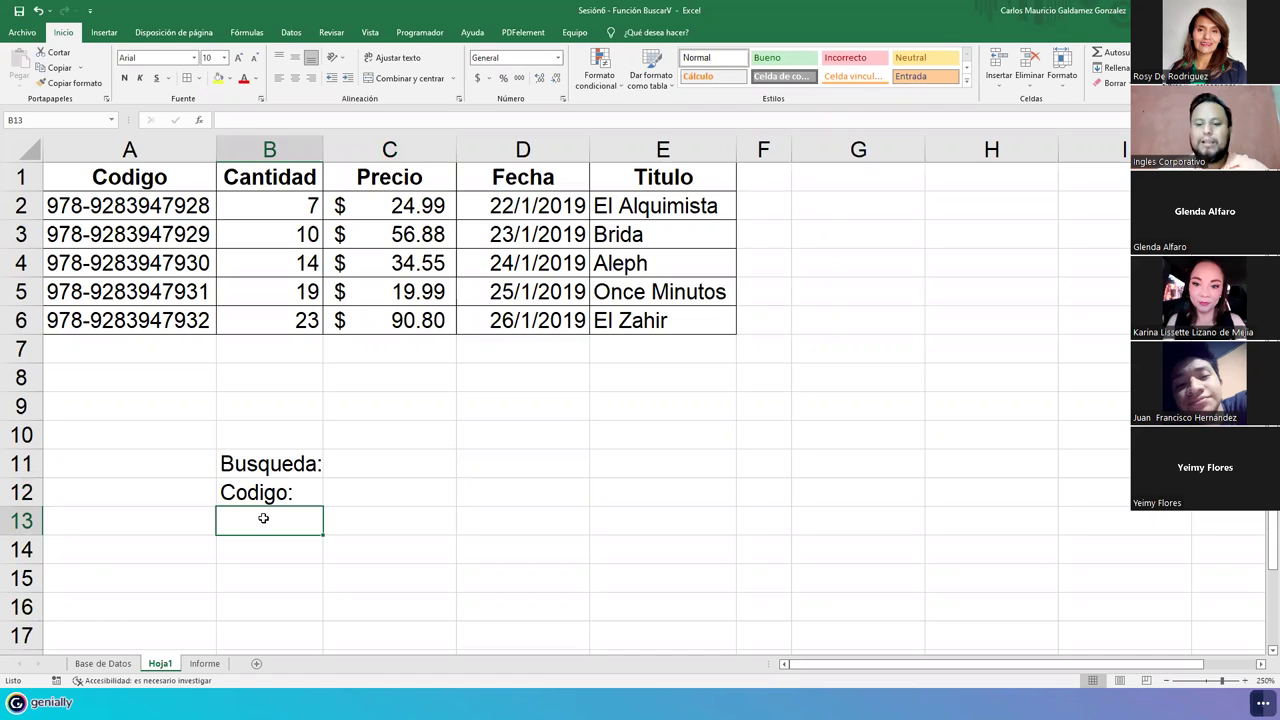
pyautogui.write('Precio:')
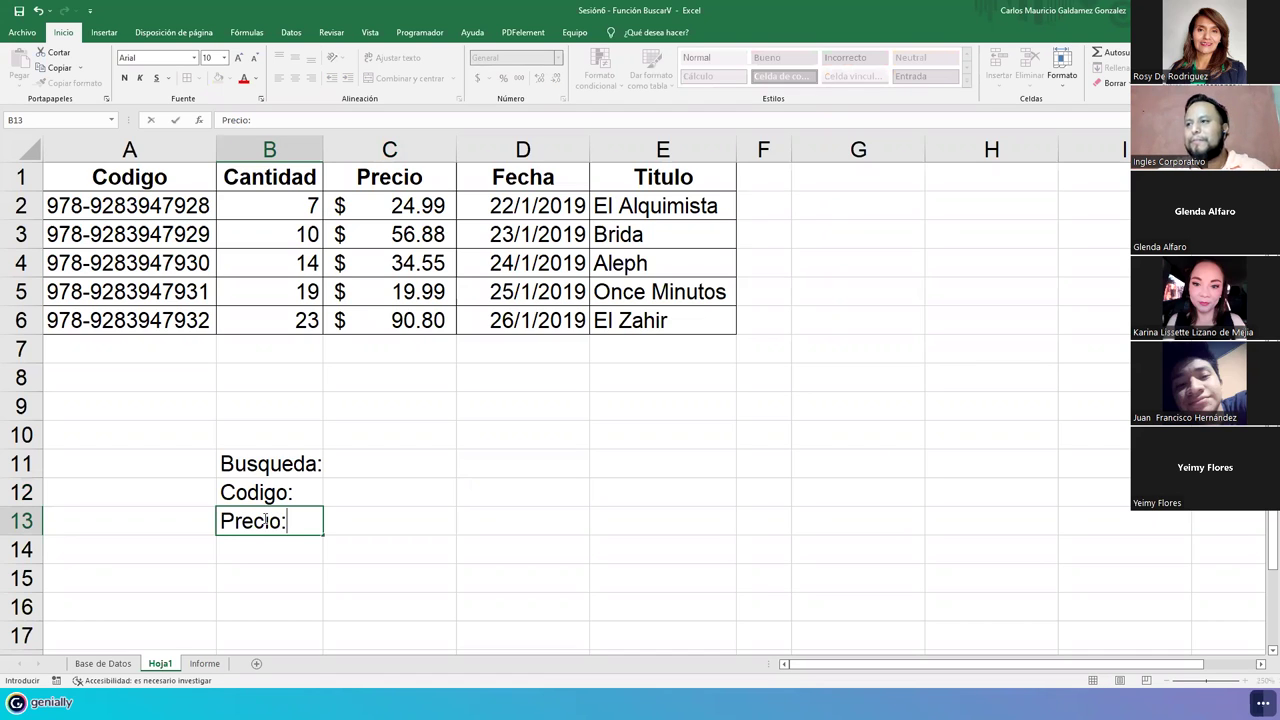
pyautogui.press('Return')
pyautogui.write('Cantidad:')
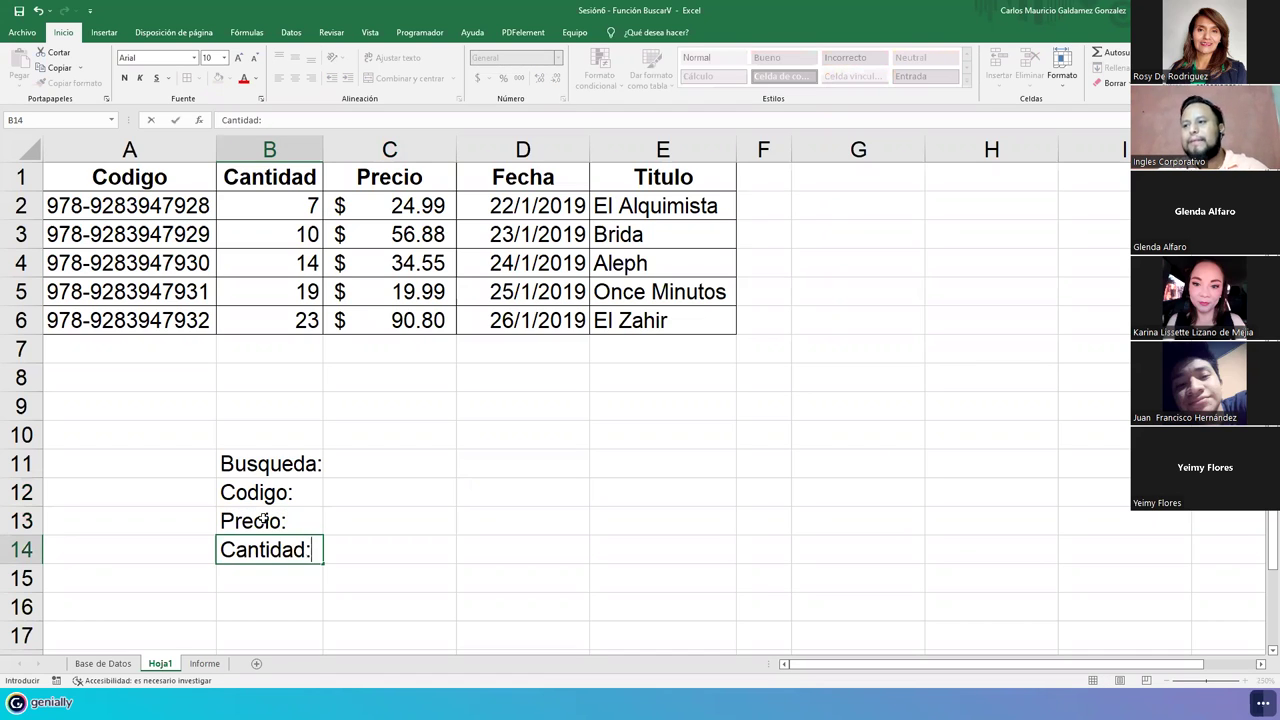
pyautogui.press('Return')
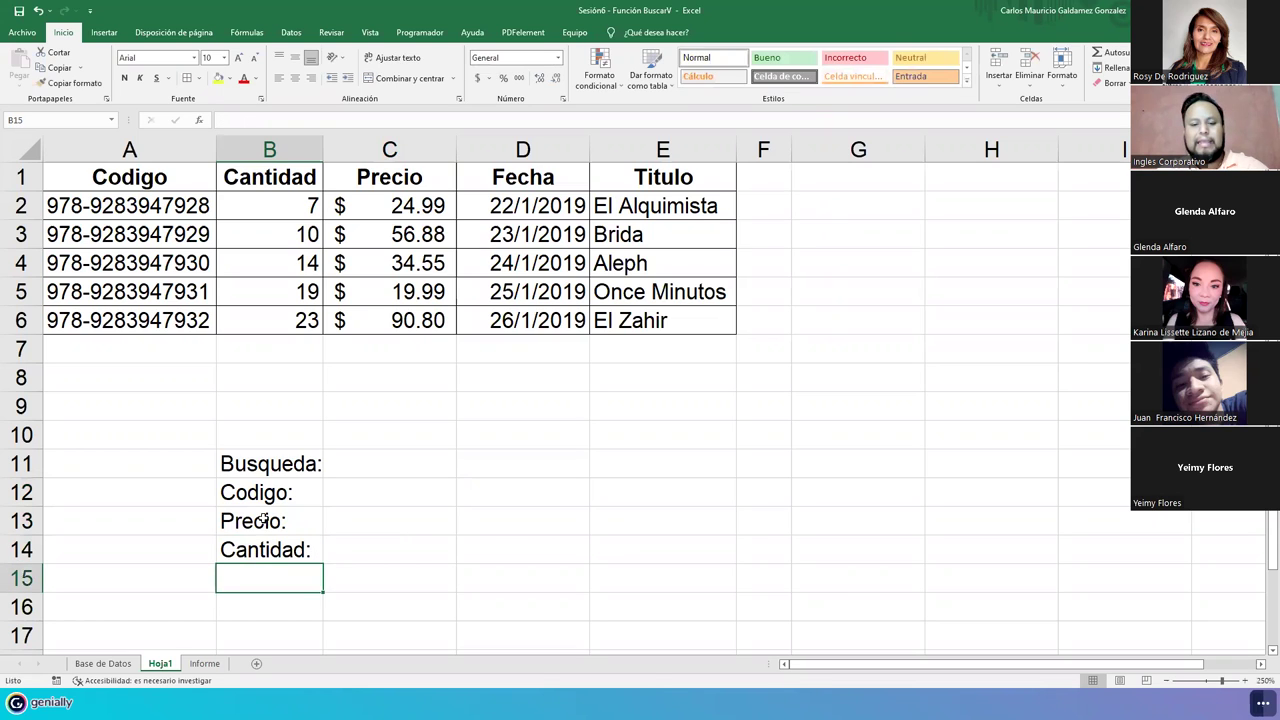
pyautogui.write('Titulo')
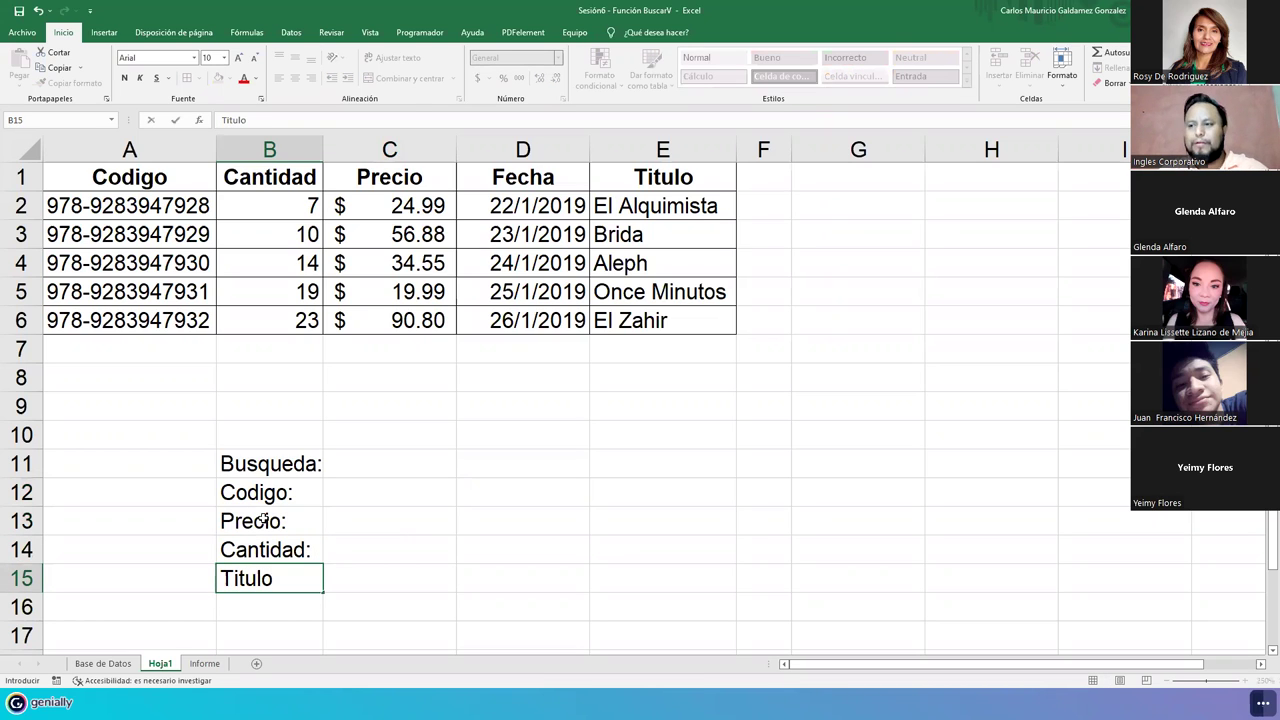
pyautogui.press('Escape')
# Step: Reorder the search labels by entering "Titulo" in B13, "Precio" in B14 and "Cantidad:" in B15
pyautogui.press('Up')
pyautogui.press('Up')
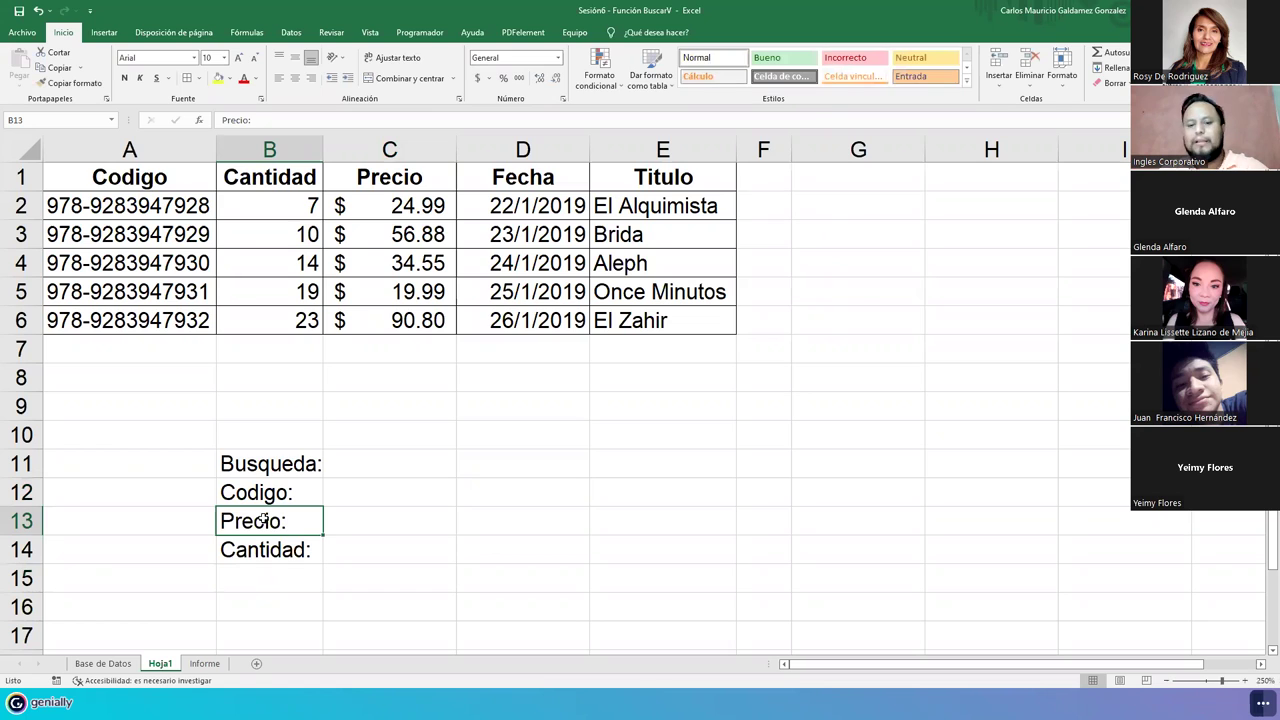
pyautogui.write('Titulo')
pyautogui.press('Return')
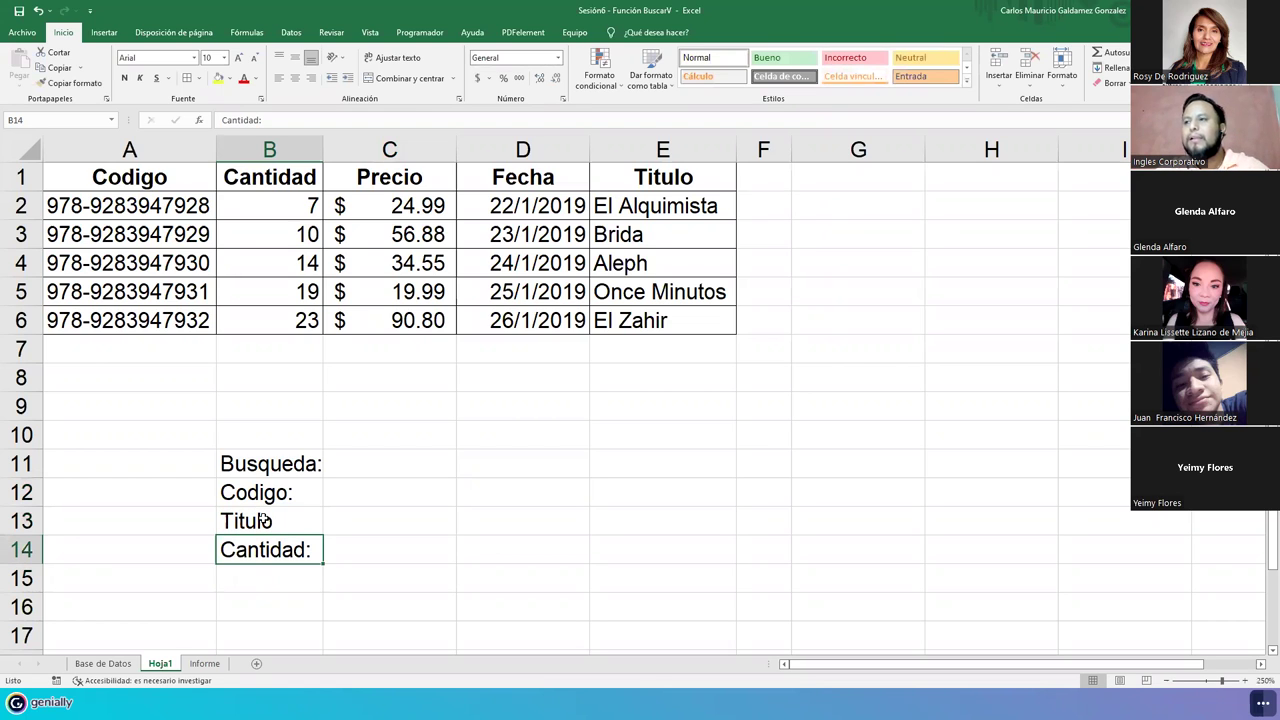
pyautogui.write('Precio')
pyautogui.press('Return')
pyautogui.write('Cantidad:')
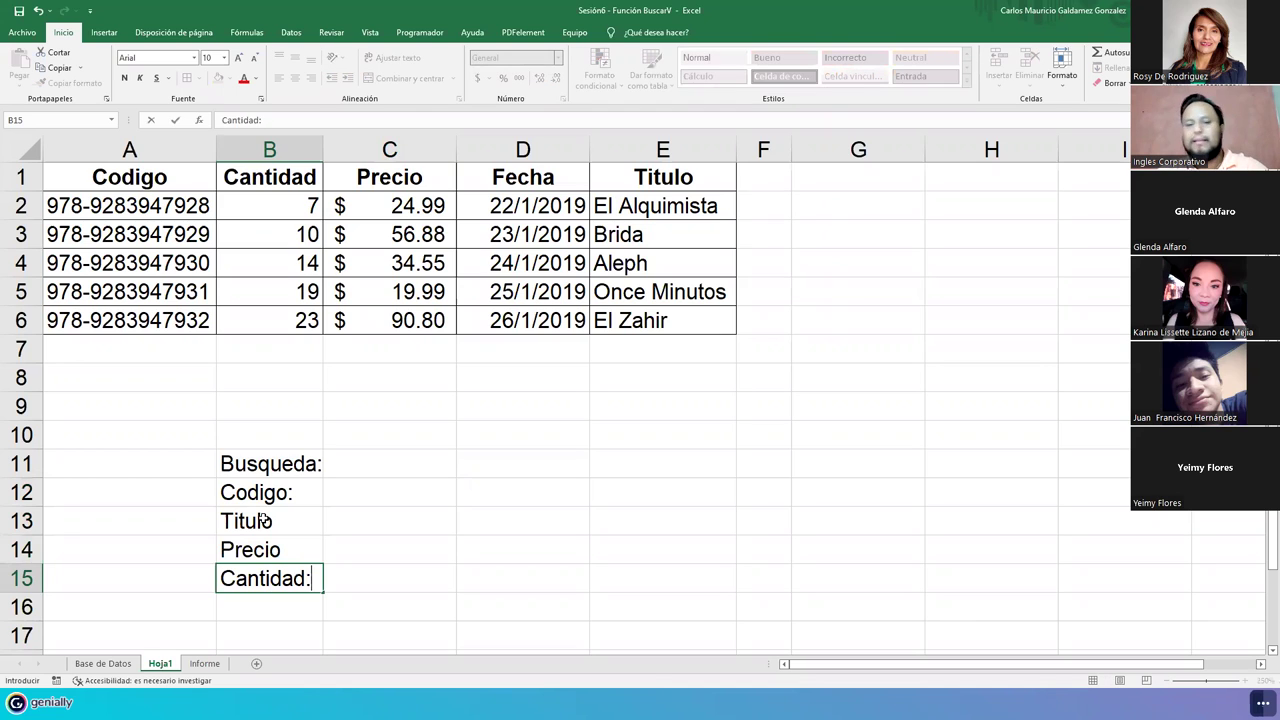
pyautogui.press('Up')
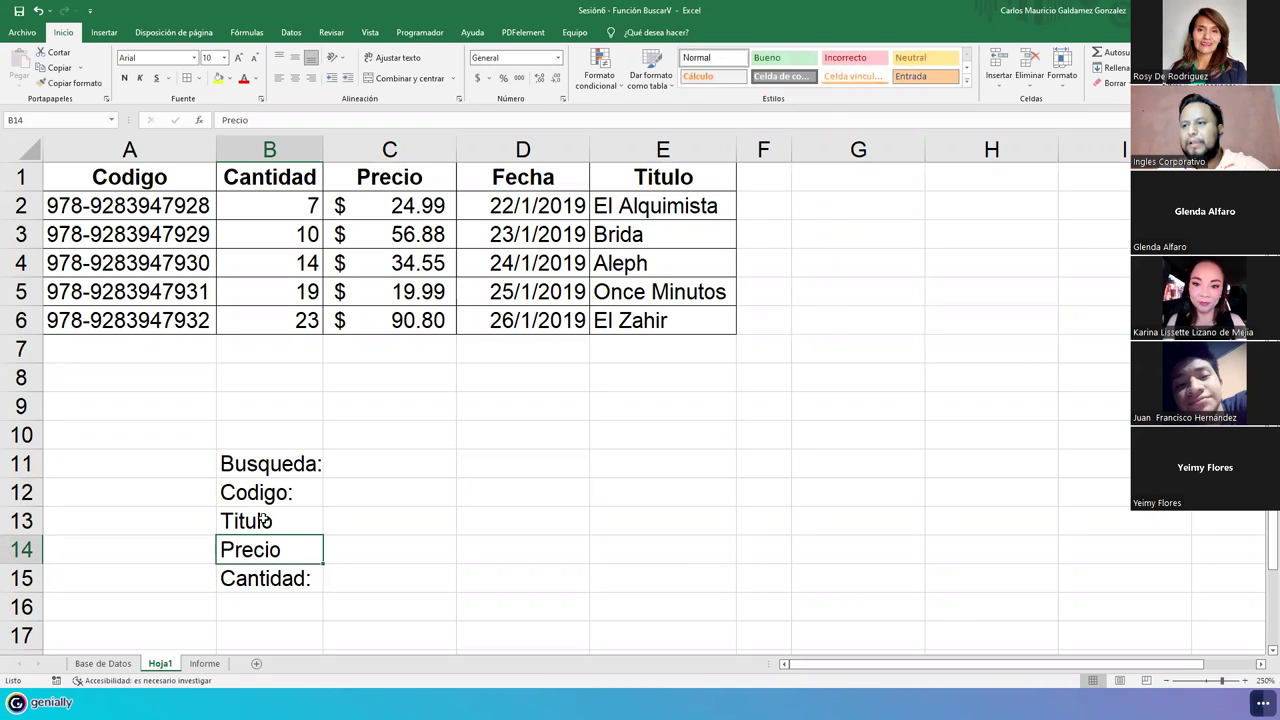
# Step: Add a colon to the end of the Precio label in B14 and the Titulo label in B13
pyautogui.press('F2')
pyautogui.write(':')
pyautogui.press('Home')
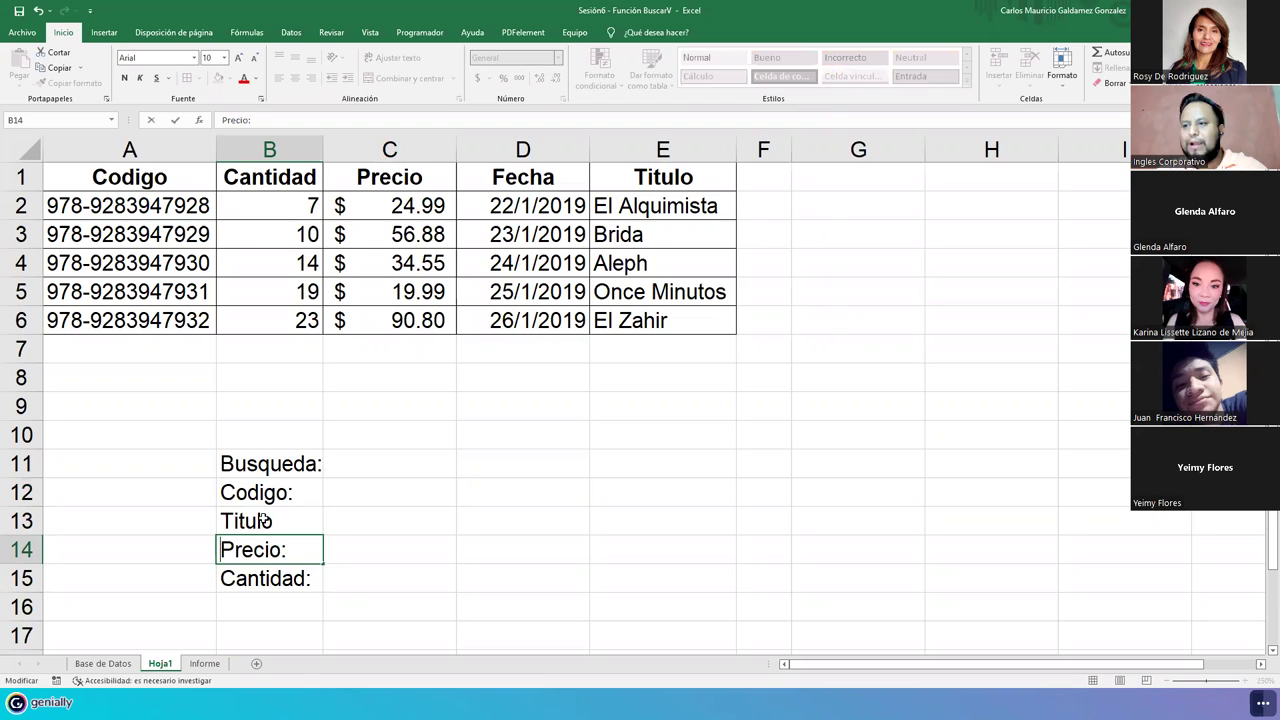
pyautogui.press('Return')
pyautogui.press('Up')
pyautogui.press('Up')
pyautogui.press('F2')
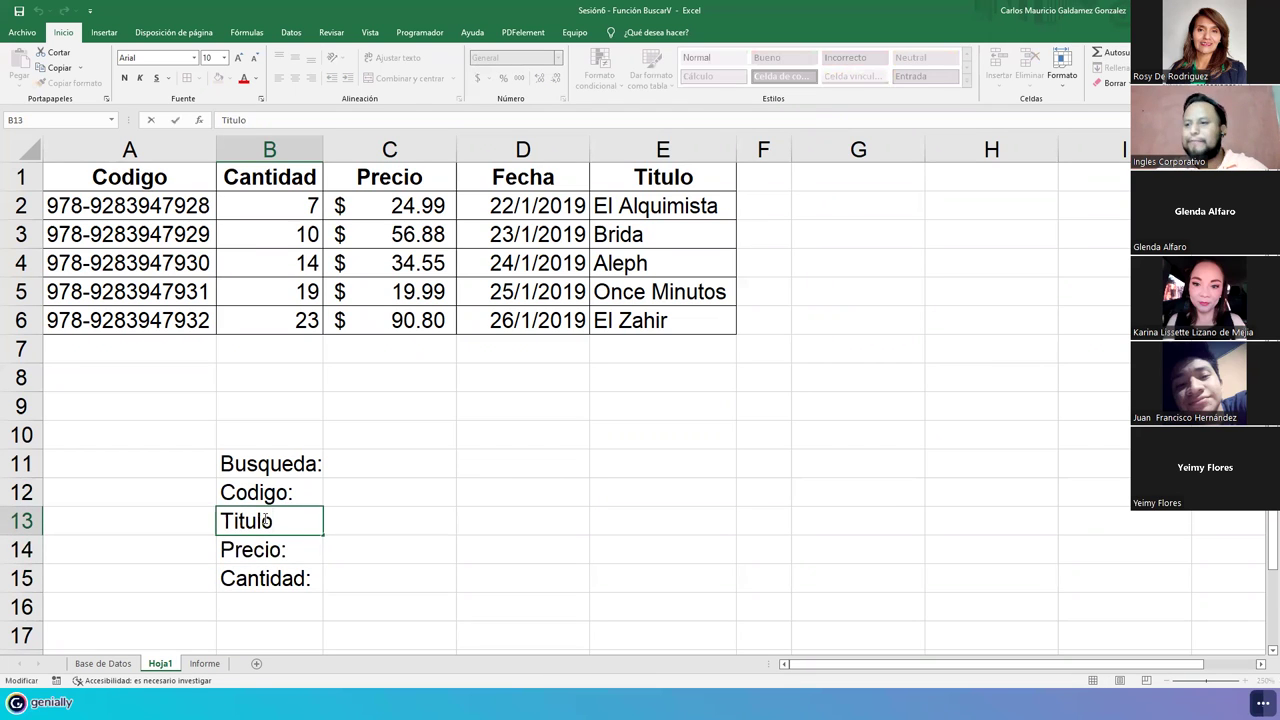
pyautogui.write(':')
pyautogui.press('Return')
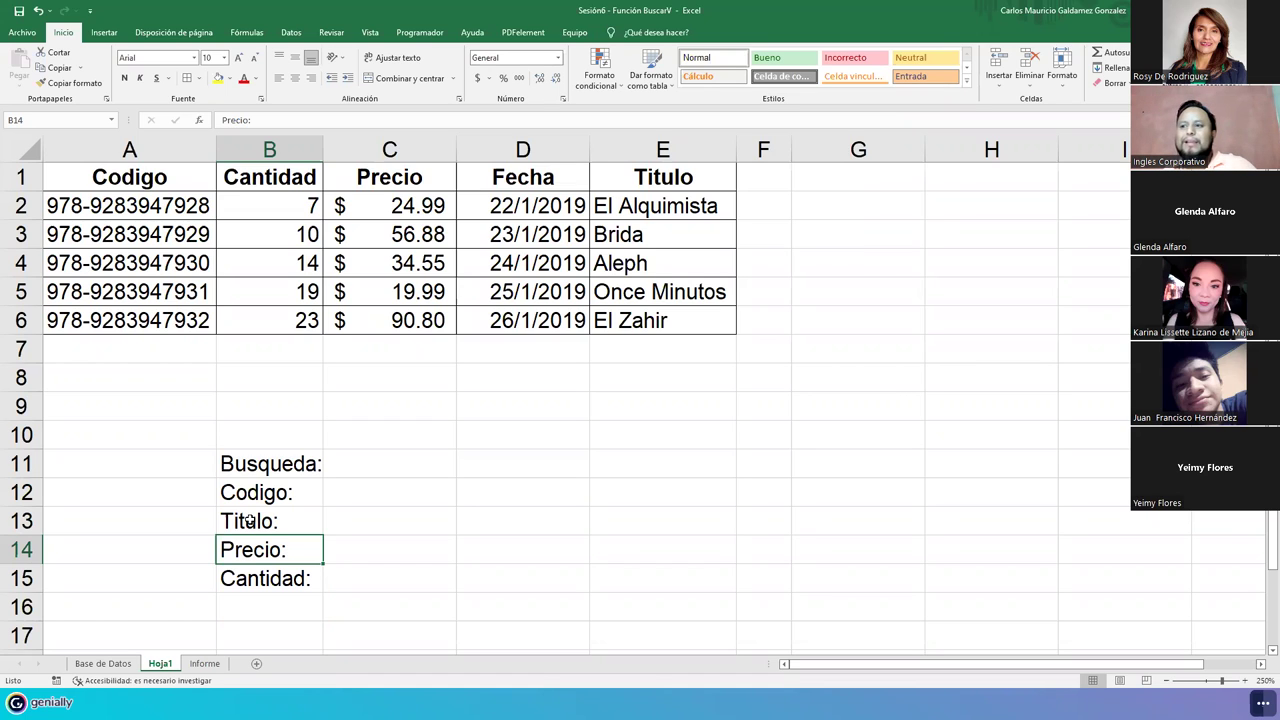
# Step: Set the width of column C to 14.14
pyautogui.click(358, 472)
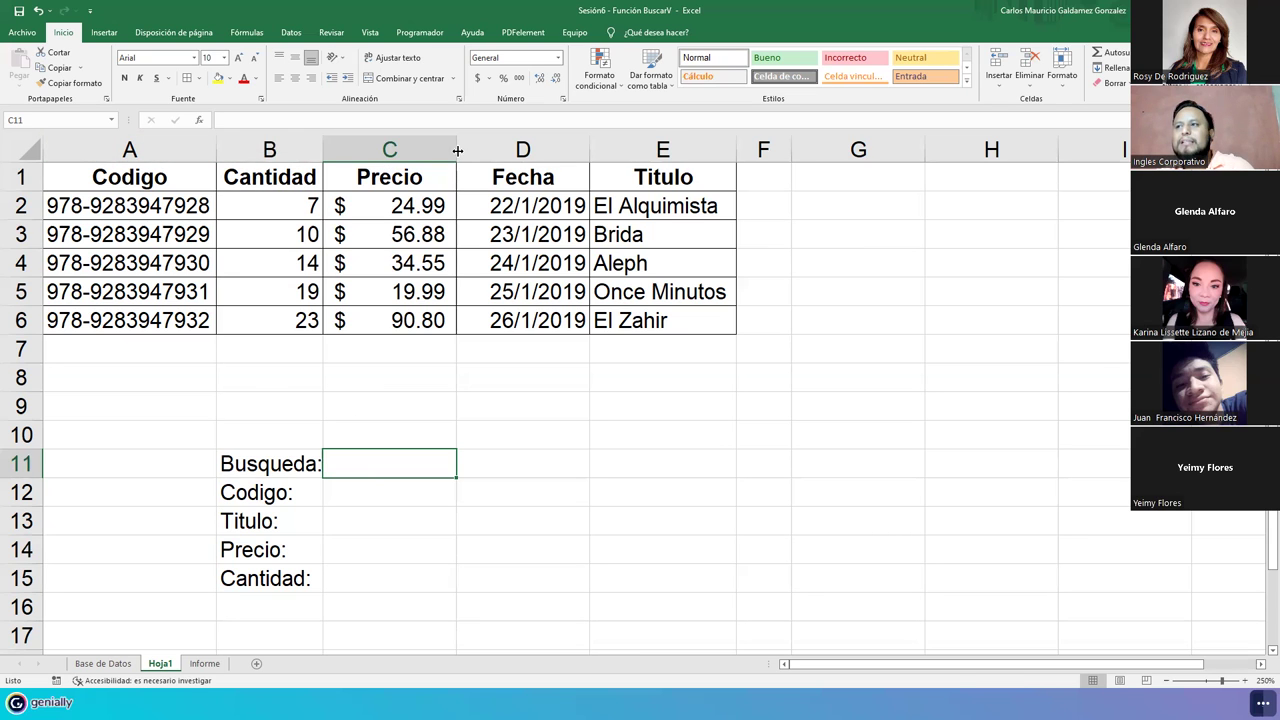
pyautogui.rightClick(411, 147)
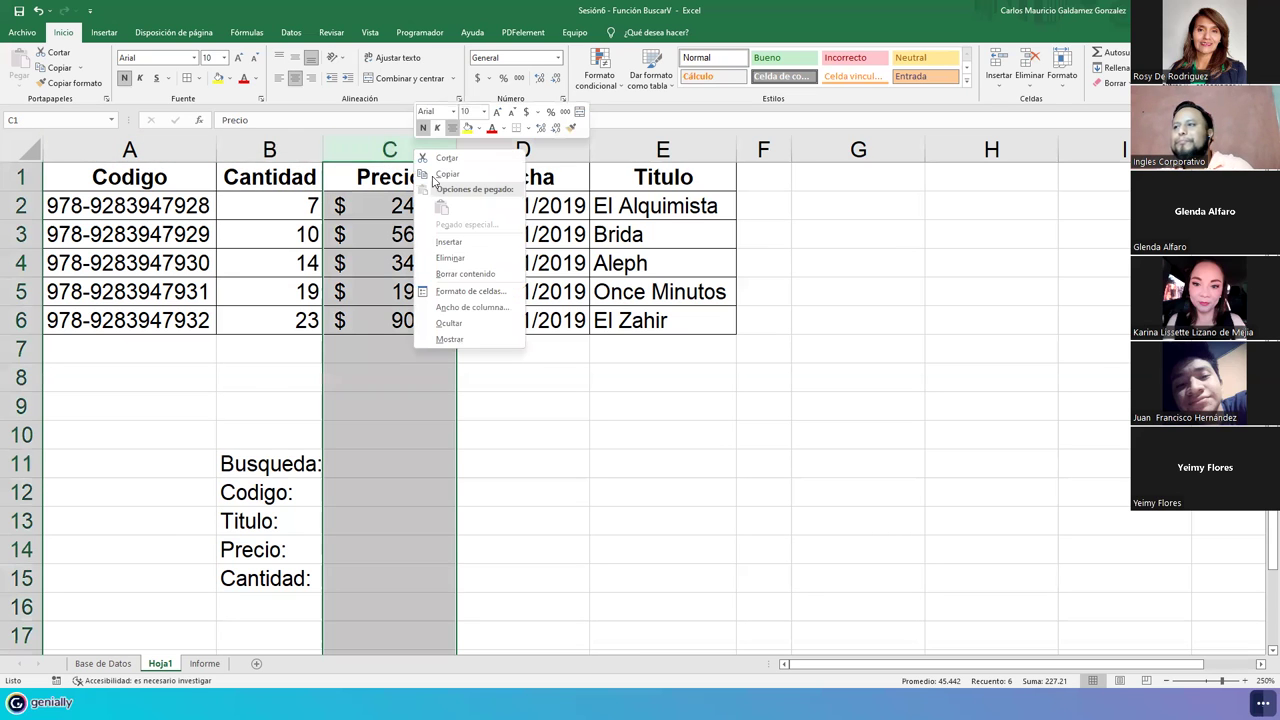
pyautogui.click(480, 314)
pyautogui.write('14.14')
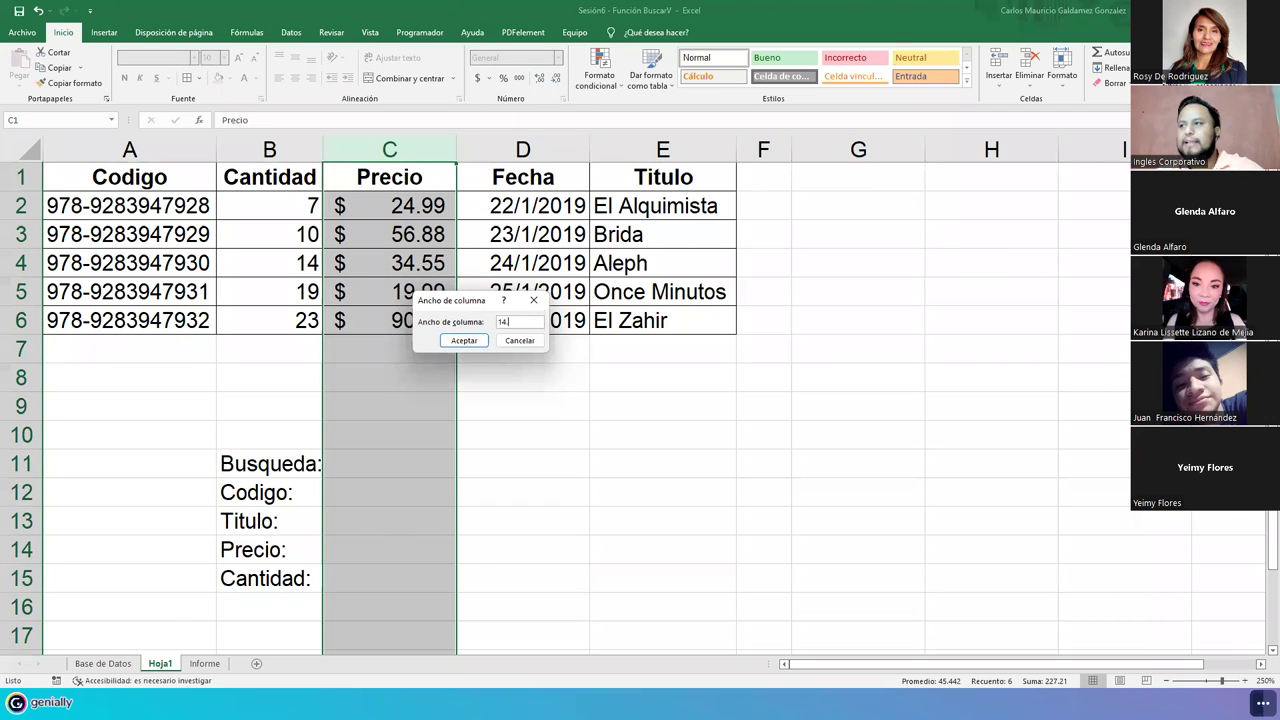
pyautogui.press('Return')
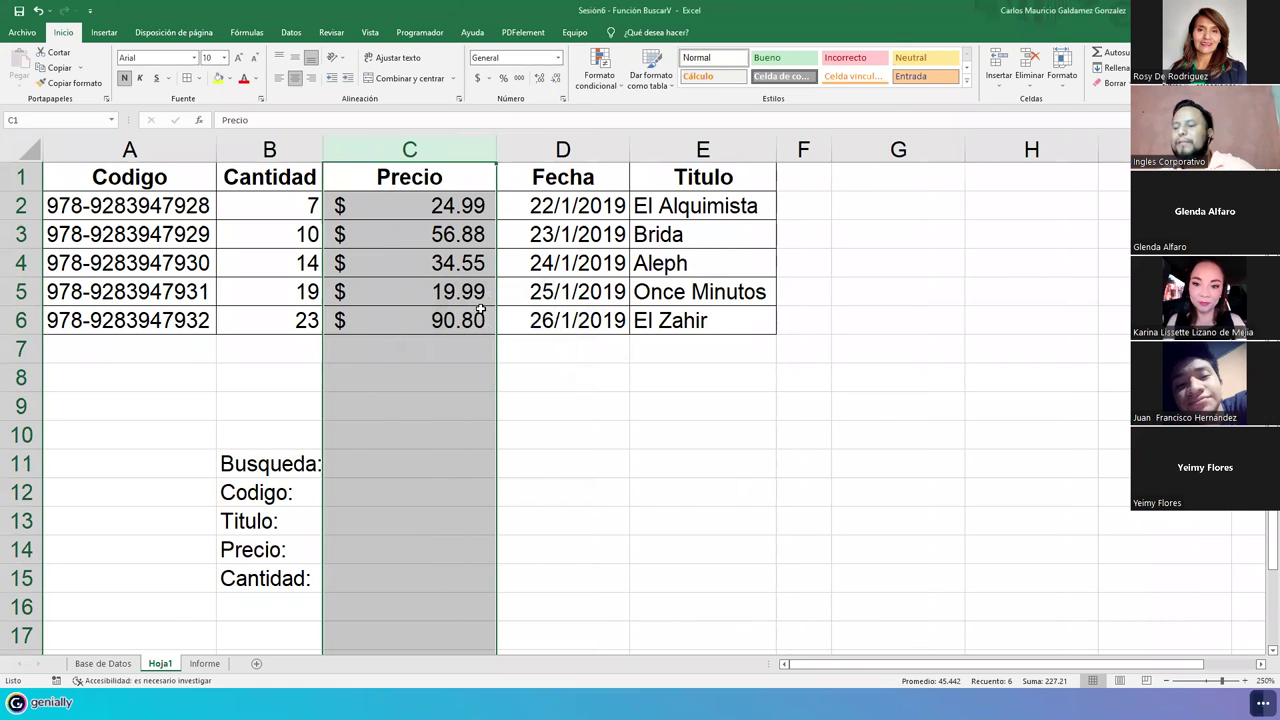
# Step: Start a BUSCARV formula in C13, beside the Titulo label, with C12 as the lookup value
pyautogui.click(376, 465)
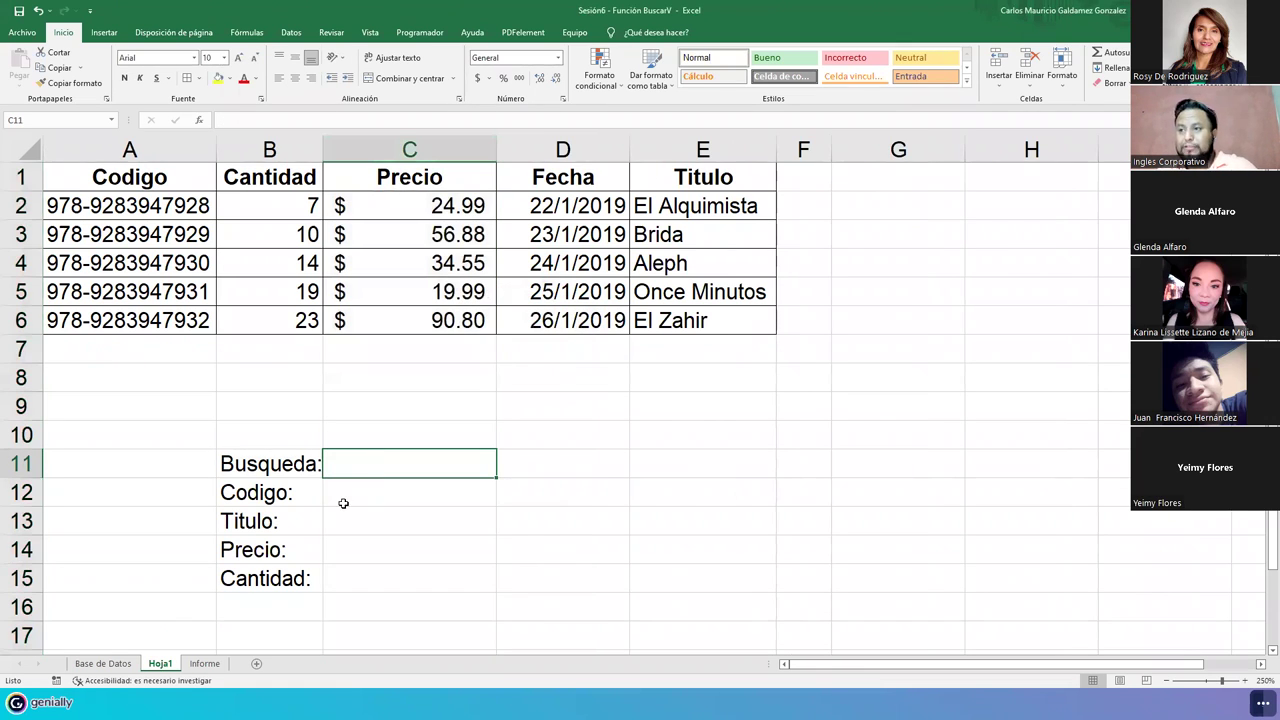
pyautogui.moveTo(326, 489); pyautogui.dragTo(363, 498)
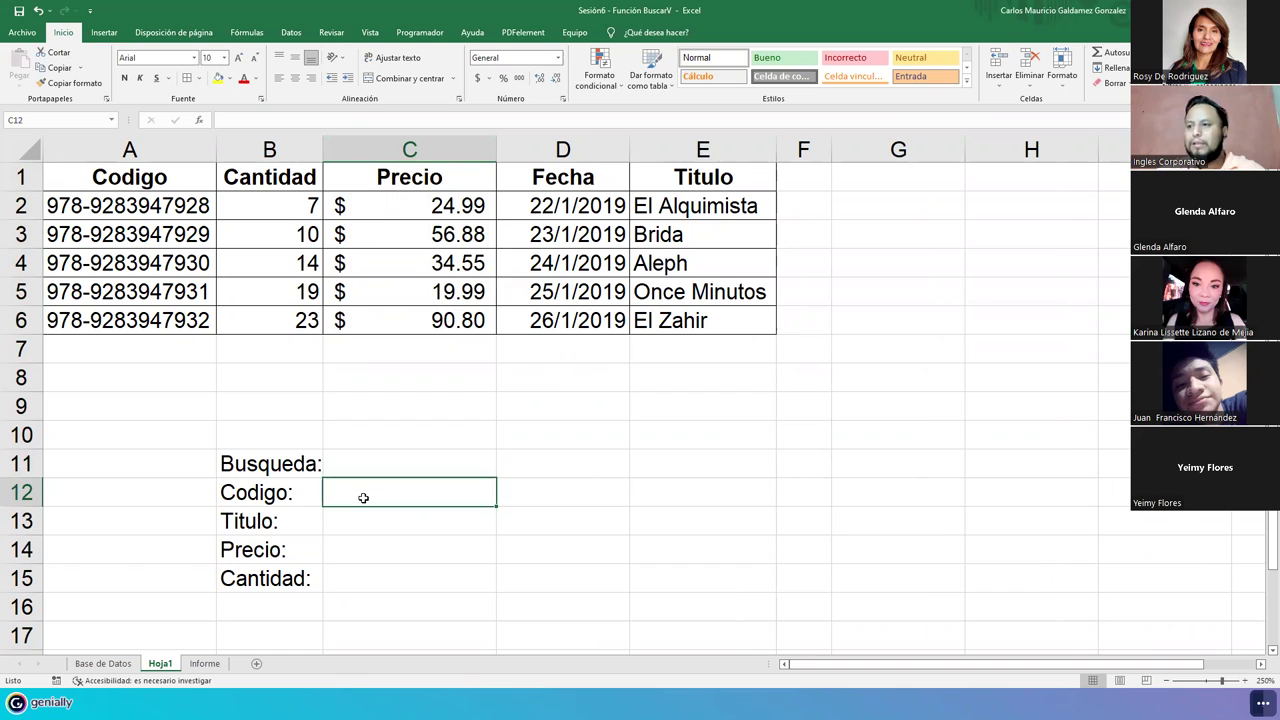
pyautogui.press('Return')
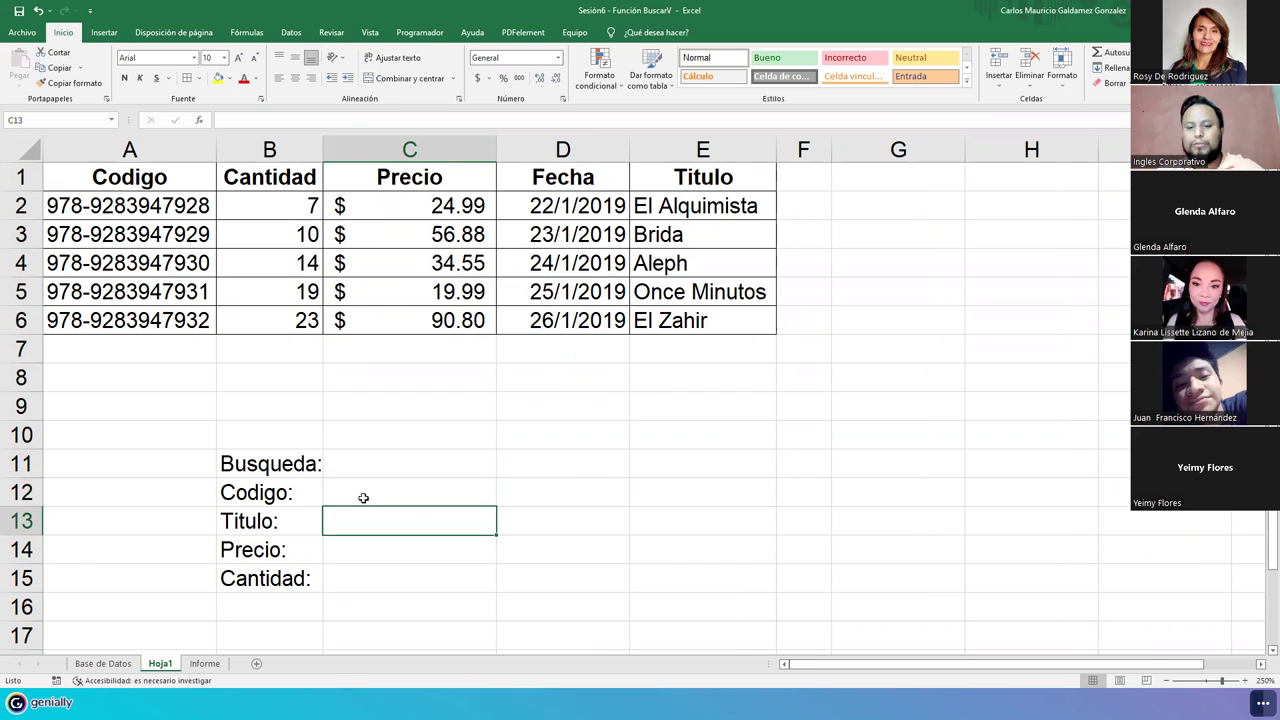
pyautogui.write('=')
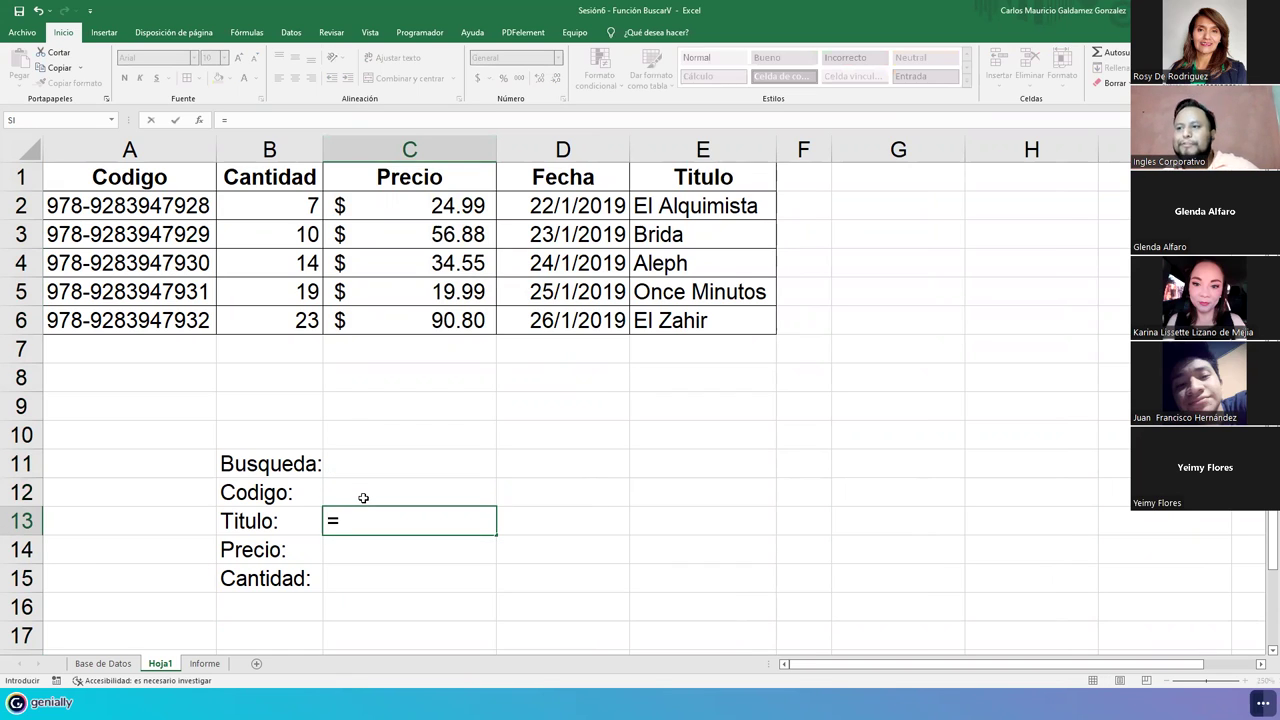
pyautogui.write('busca')
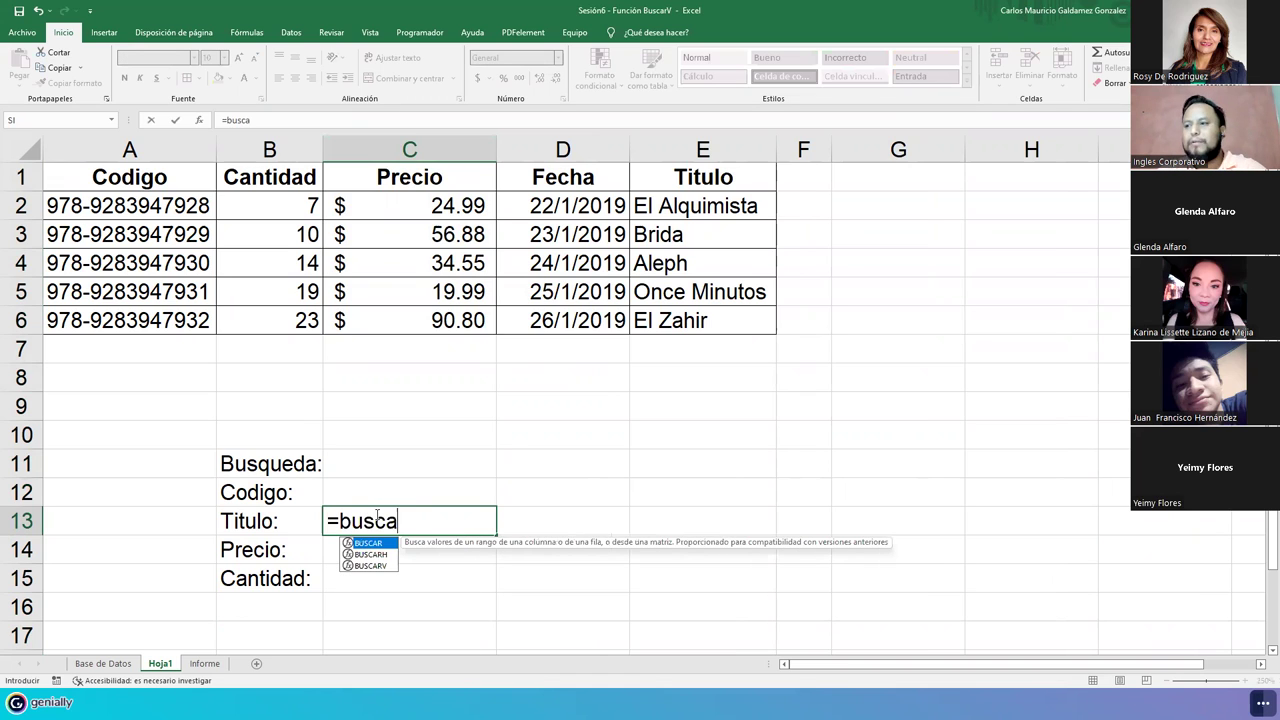
pyautogui.press('Down')
pyautogui.press('Down')
pyautogui.press('Tab')
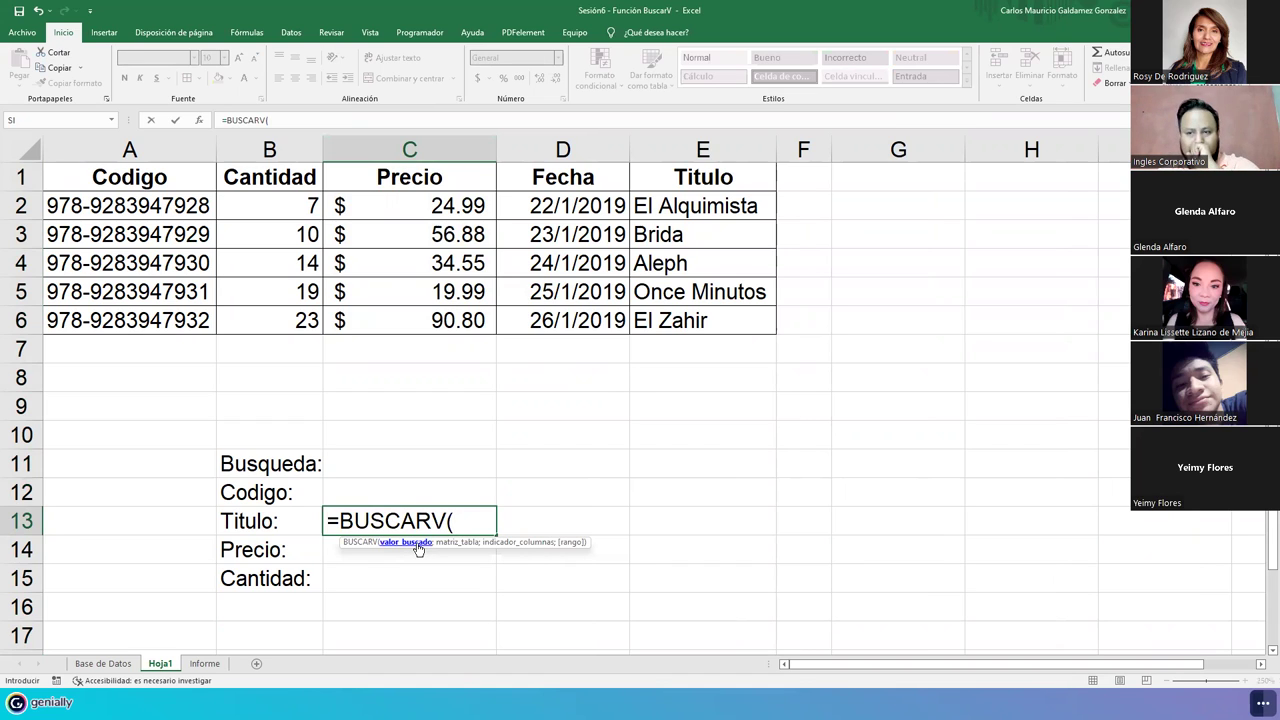
pyautogui.click(407, 491)
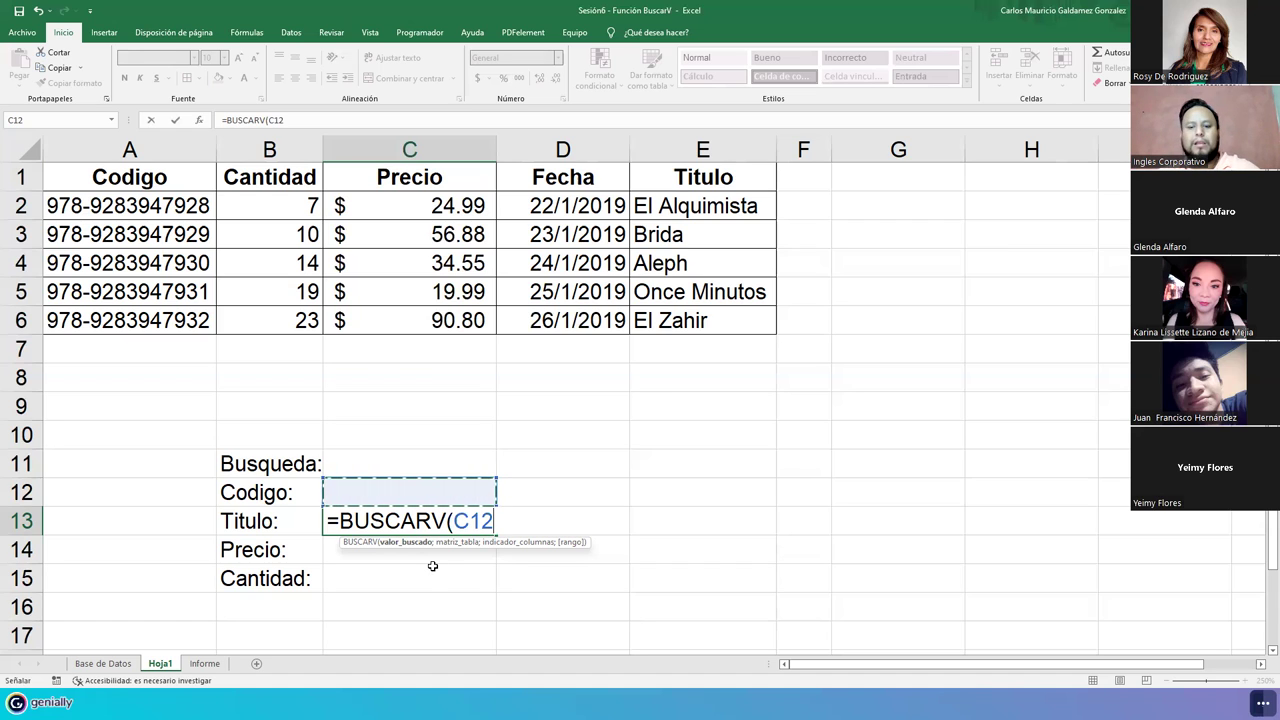
pyautogui.write(';')
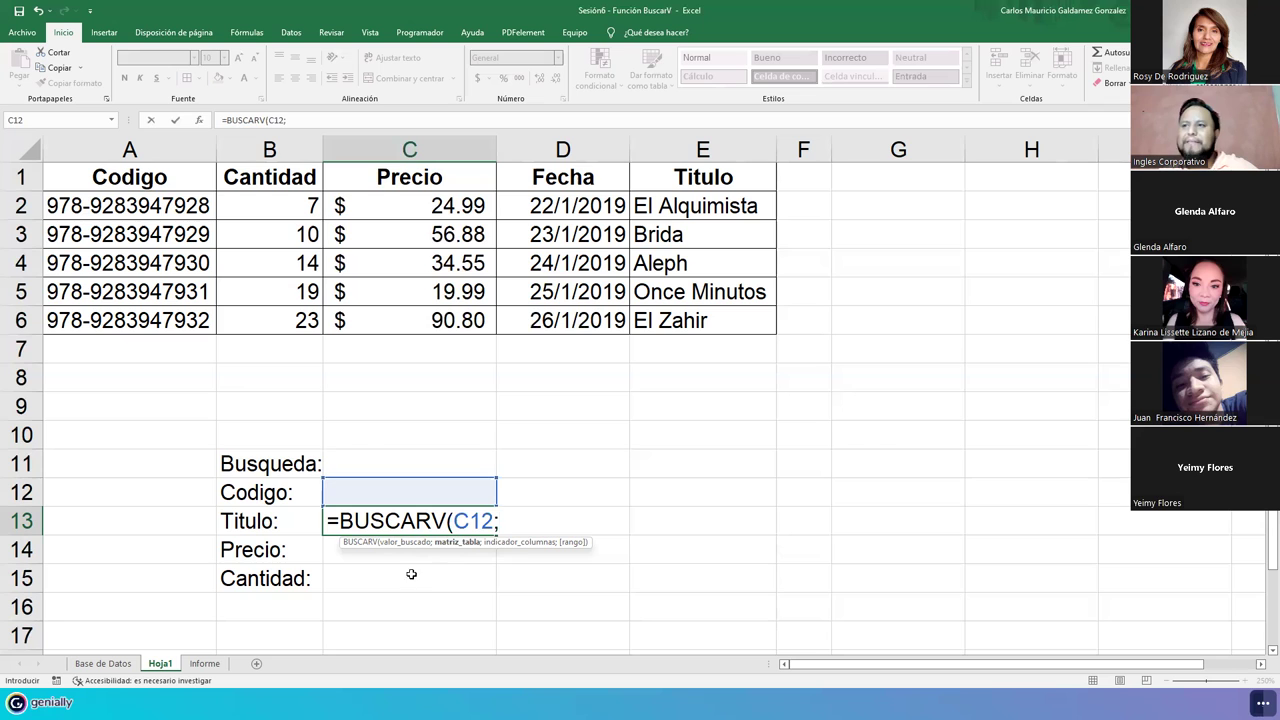
# Step: Complete the BUSCARV formula in C13 with A2:E6 as the table, 5 as the column index and FALSO for exact match
pyautogui.moveTo(146, 204); pyautogui.dragTo(655, 322)
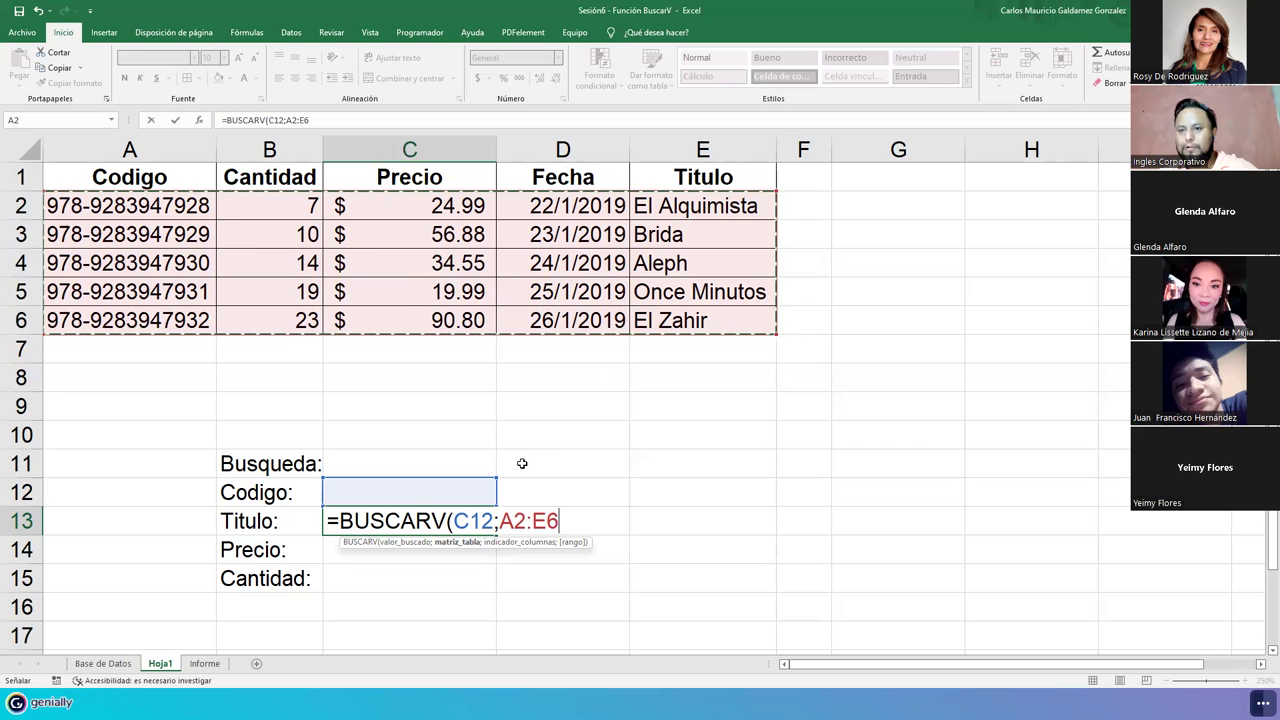
pyautogui.write(';')
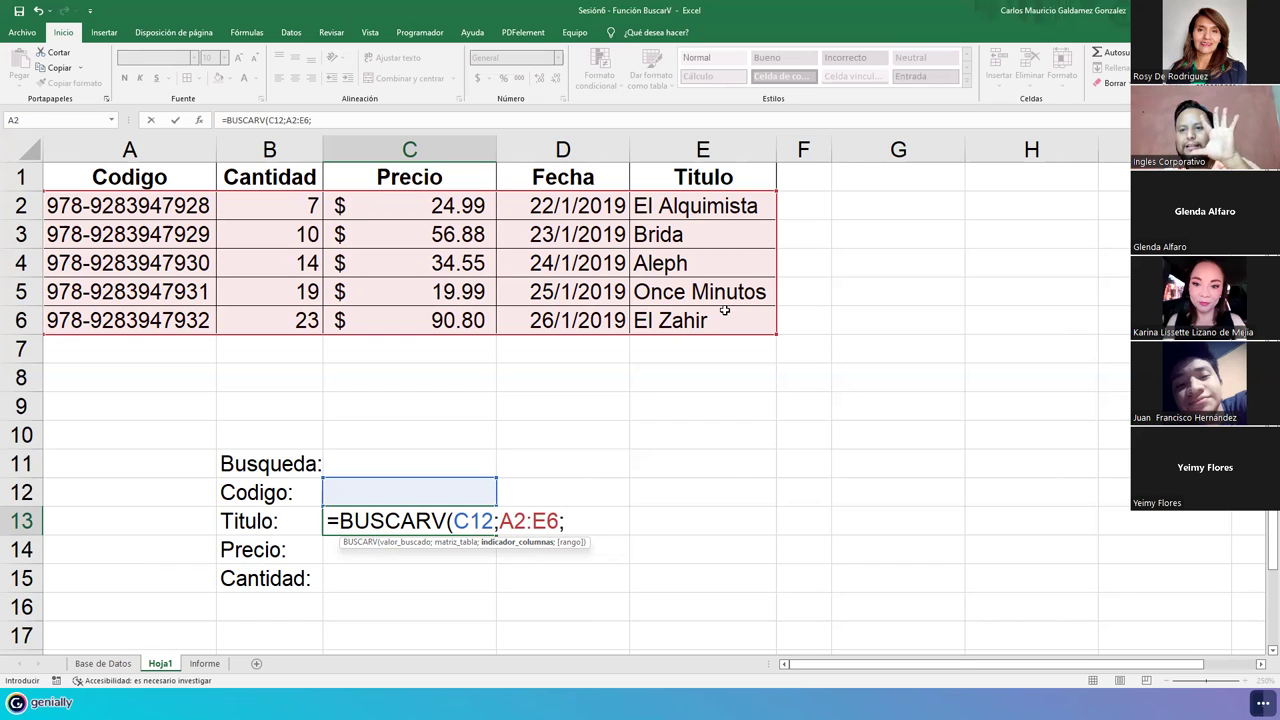
pyautogui.write('5')
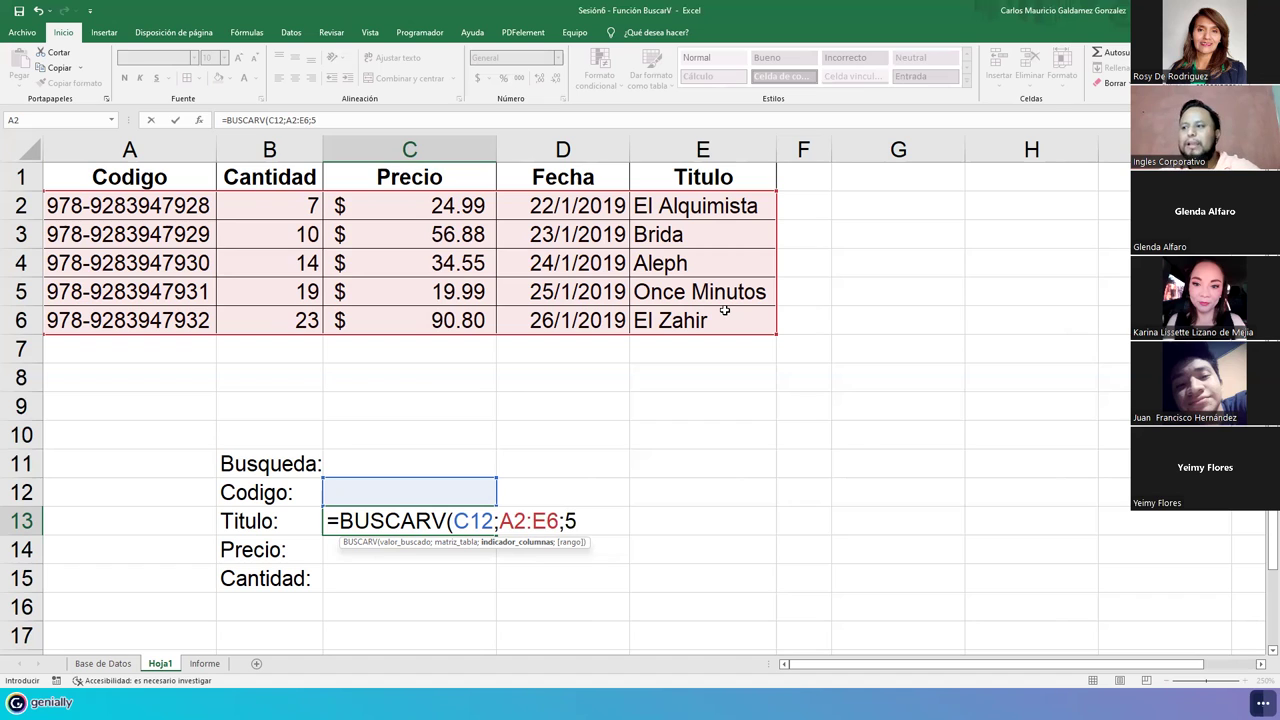
pyautogui.write(';')
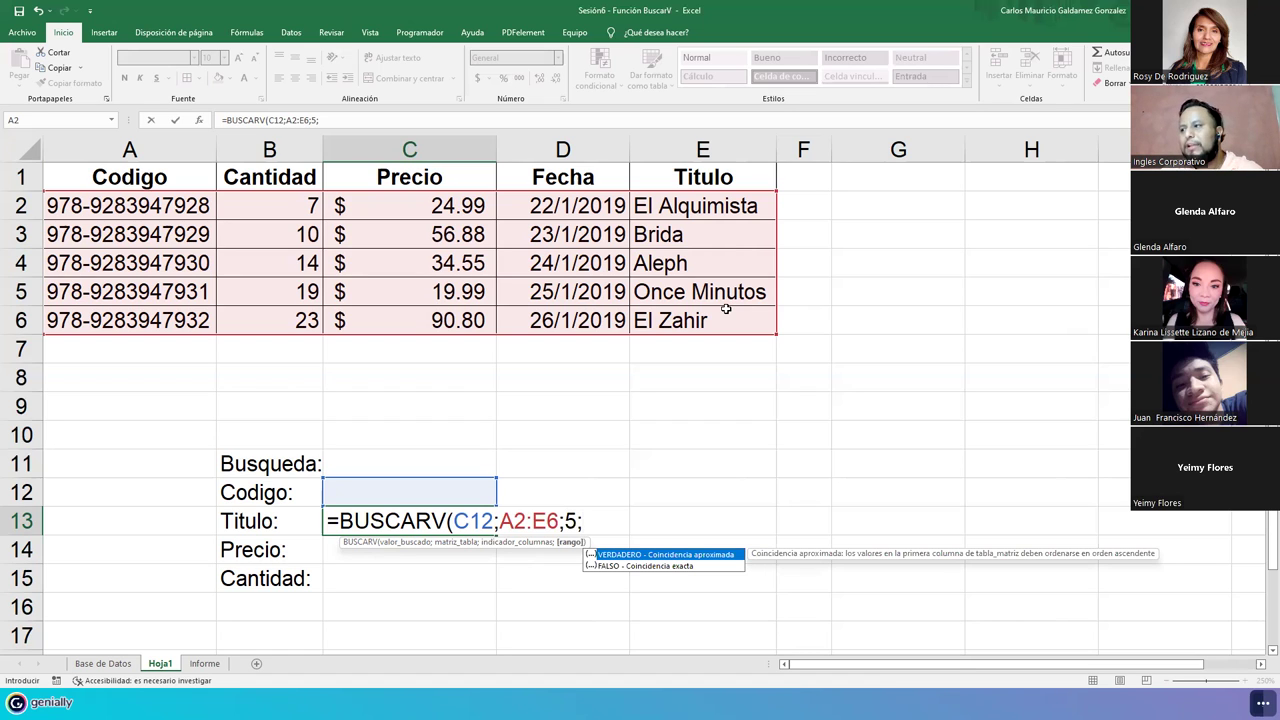
pyautogui.press('Down')
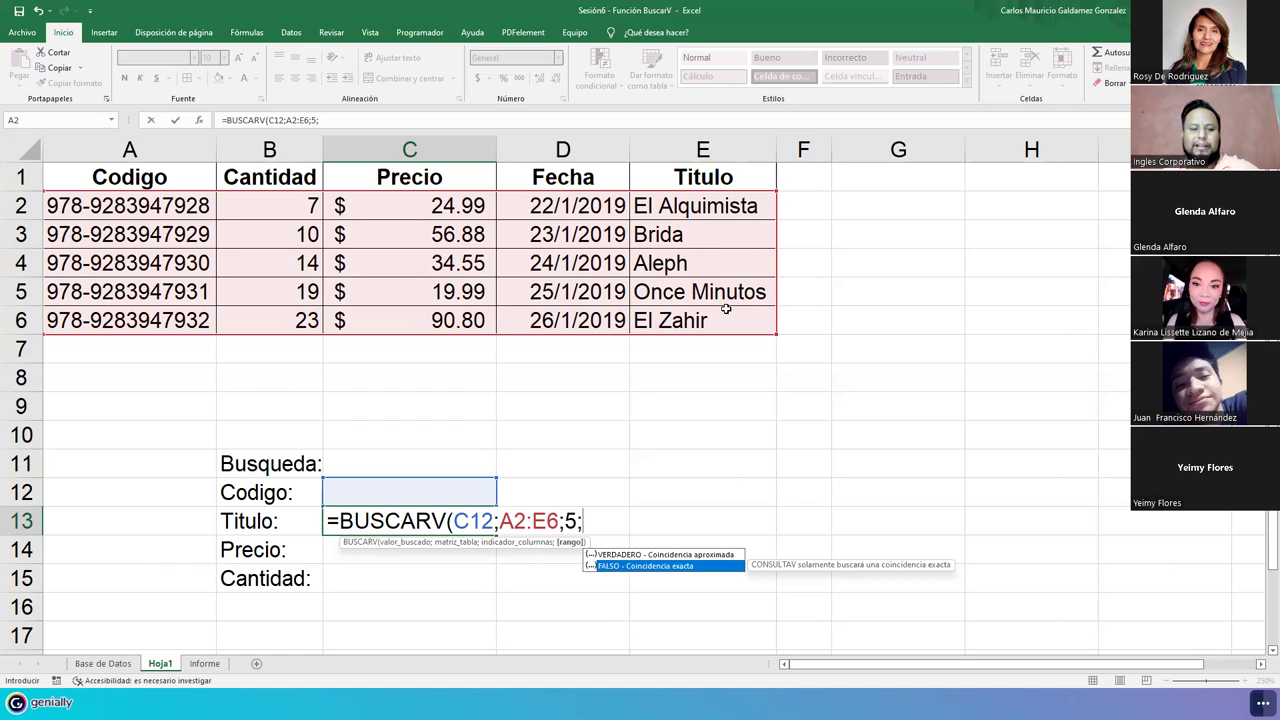
pyautogui.press('Tab')
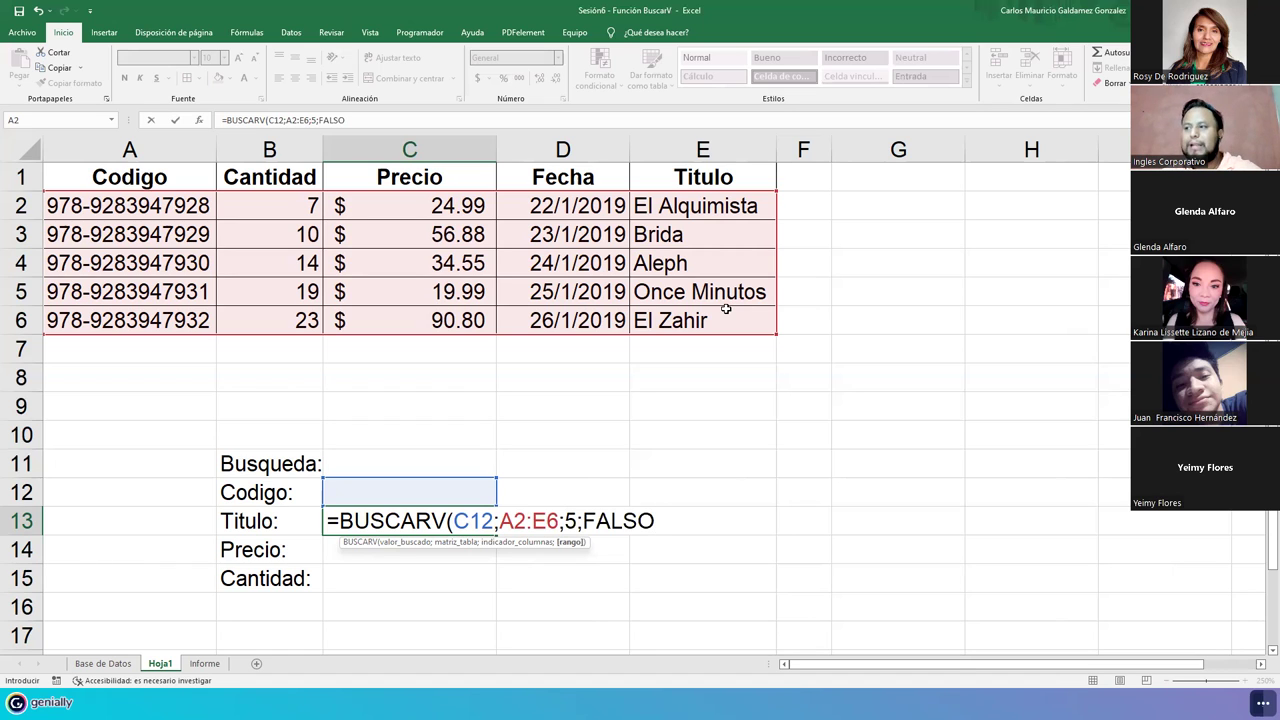
pyautogui.write(')')
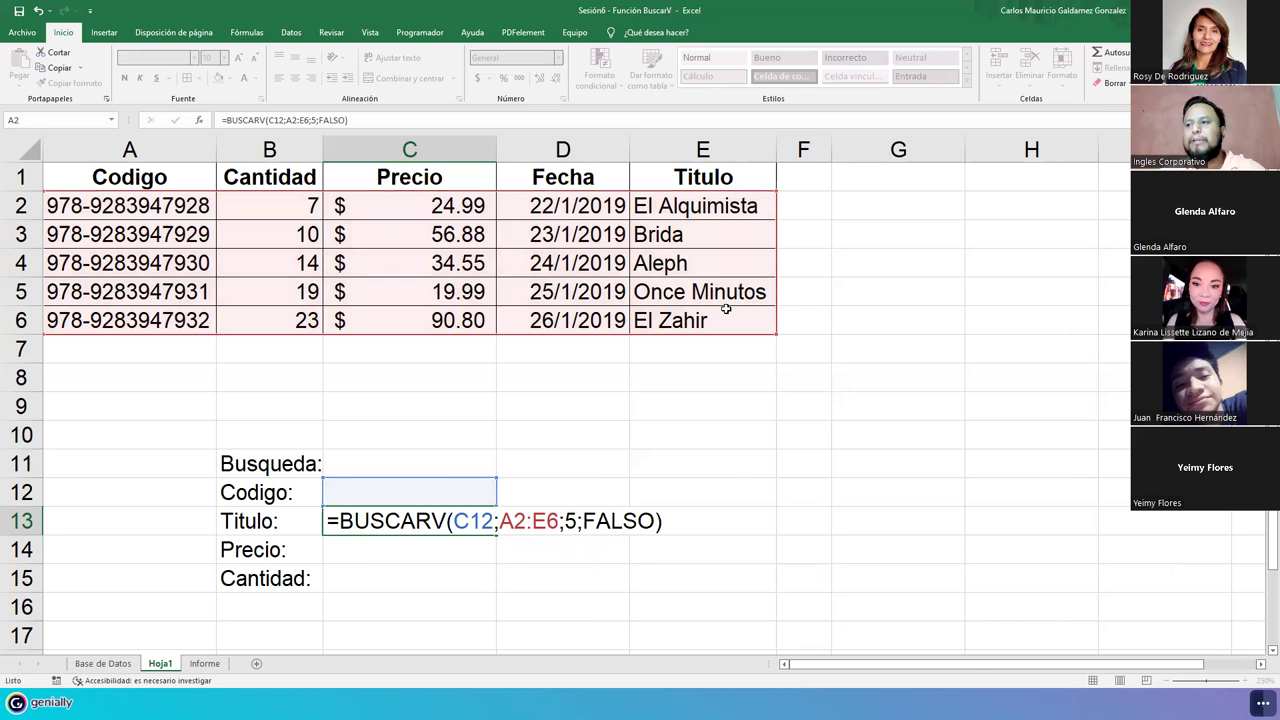
pyautogui.press('Return')
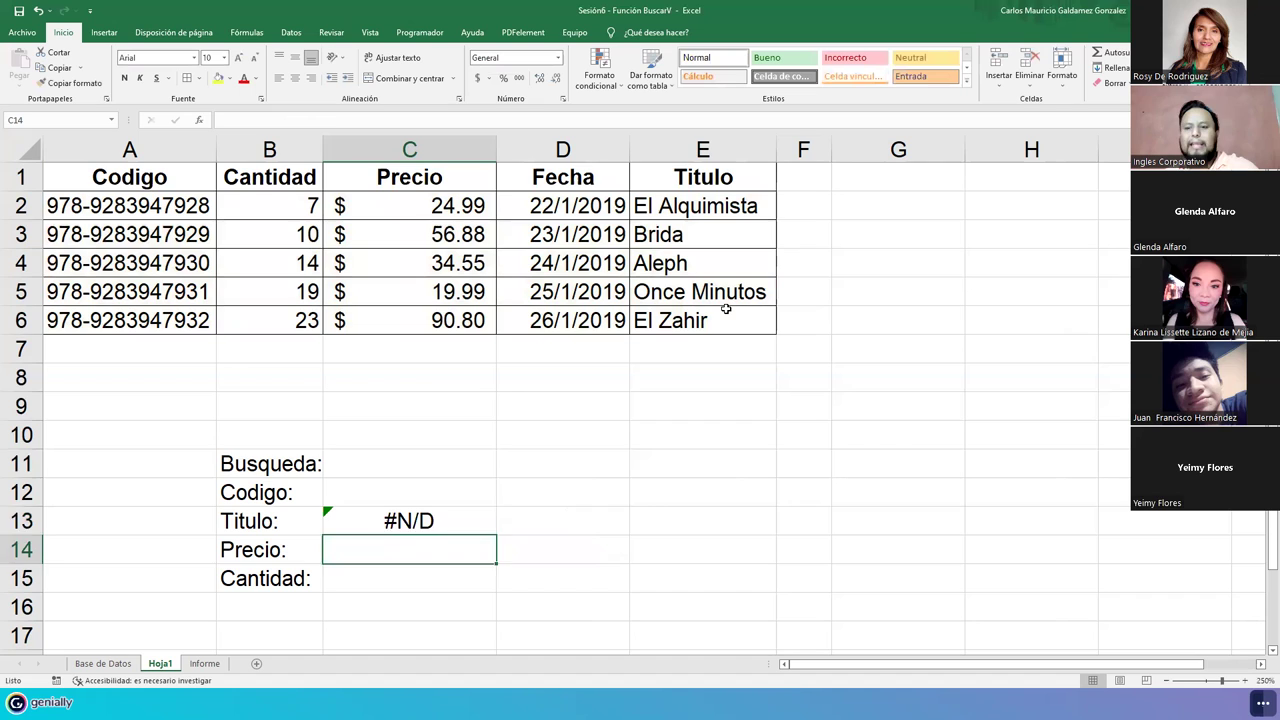
pyautogui.press('Up')
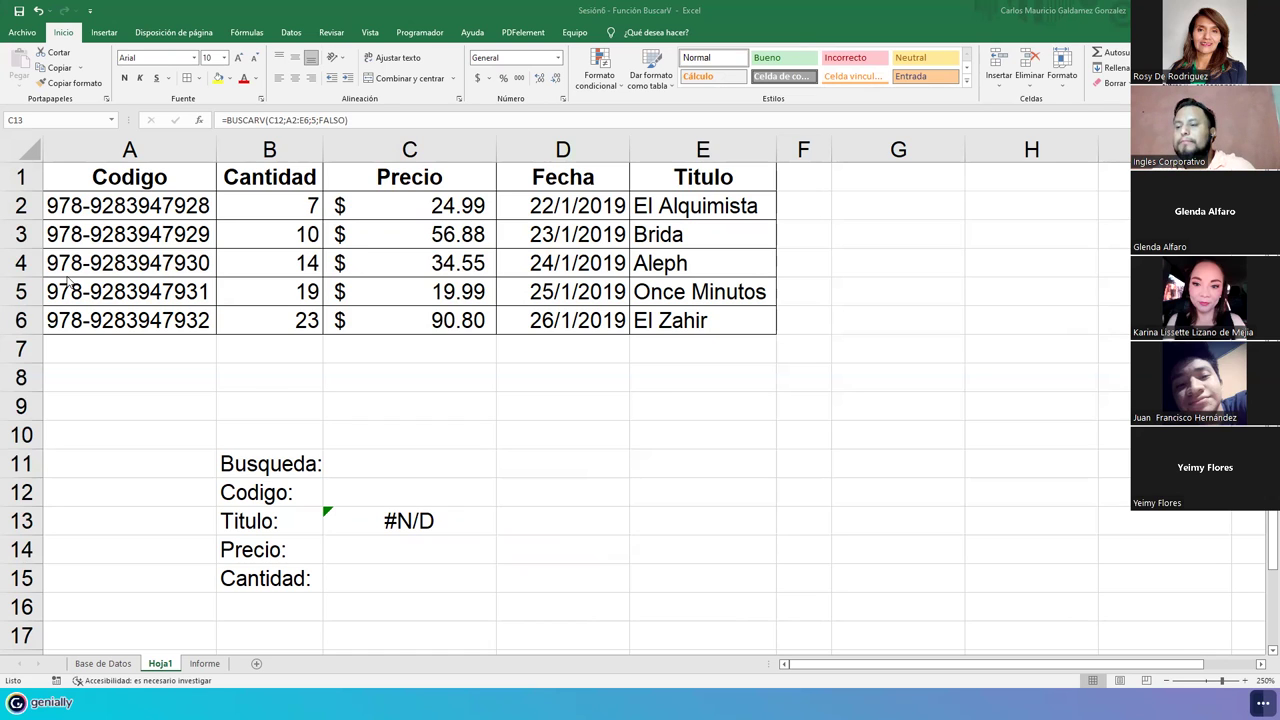
pyautogui.click(423, 483)
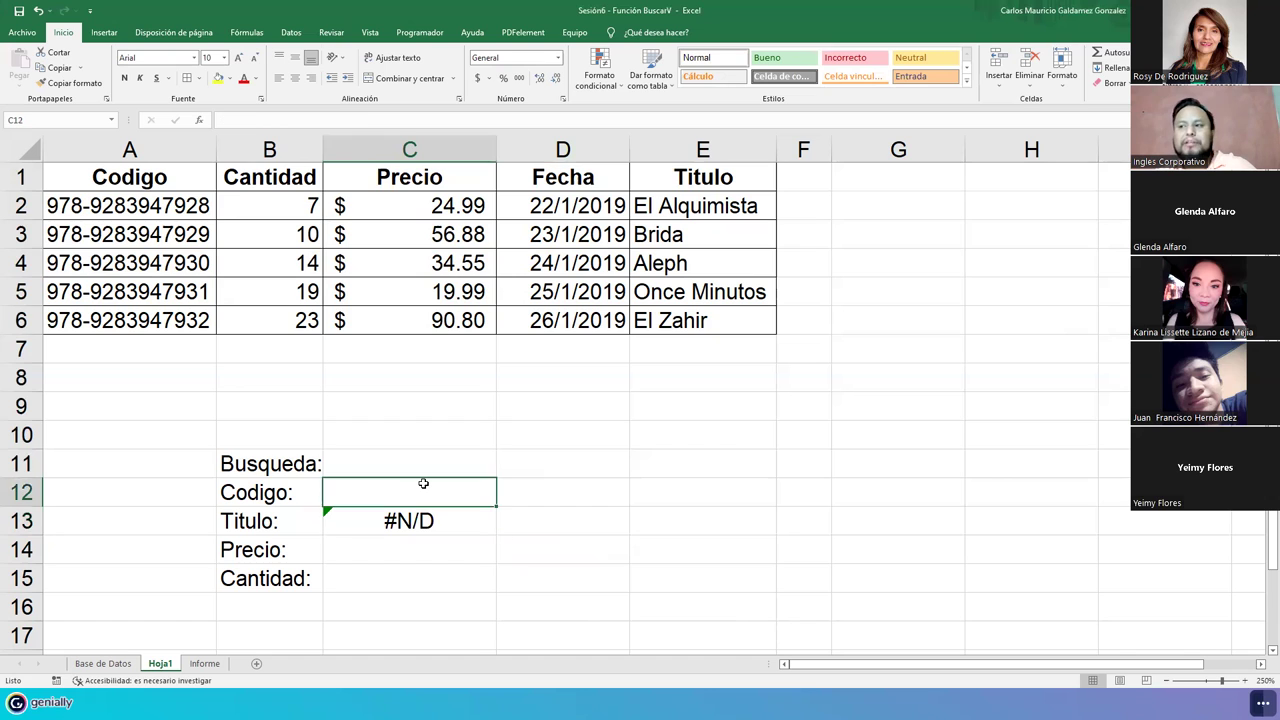
pyautogui.doubleClick(140, 238)
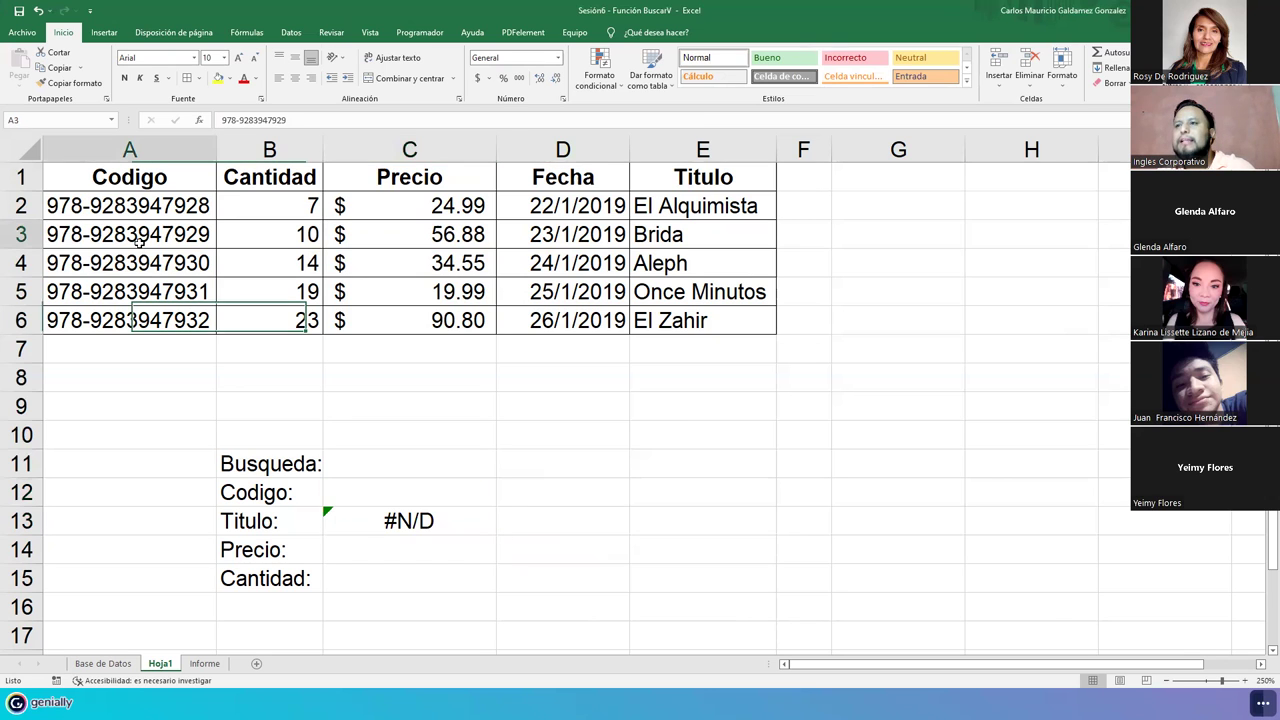
pyautogui.tripleClick(255, 120)
pyautogui.hotkey('ctrl', 'c')
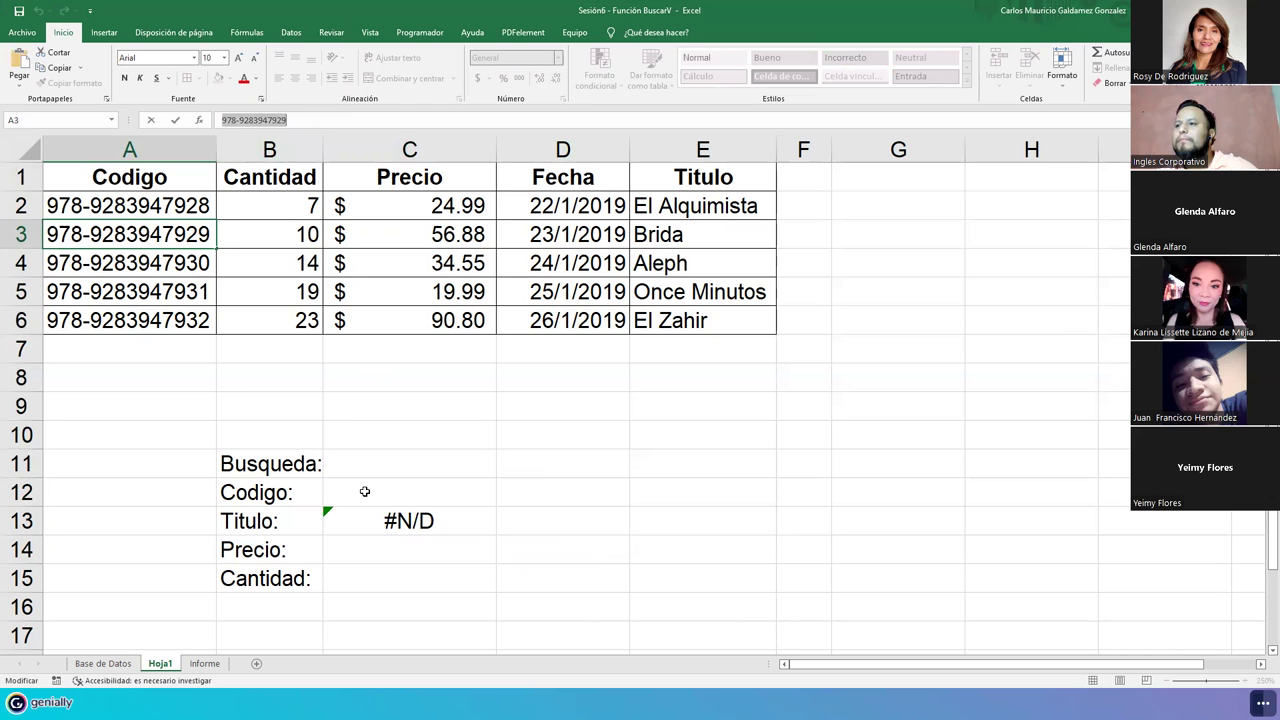
pyautogui.click(366, 491)
pyautogui.hotkey('ctrl', 'v')
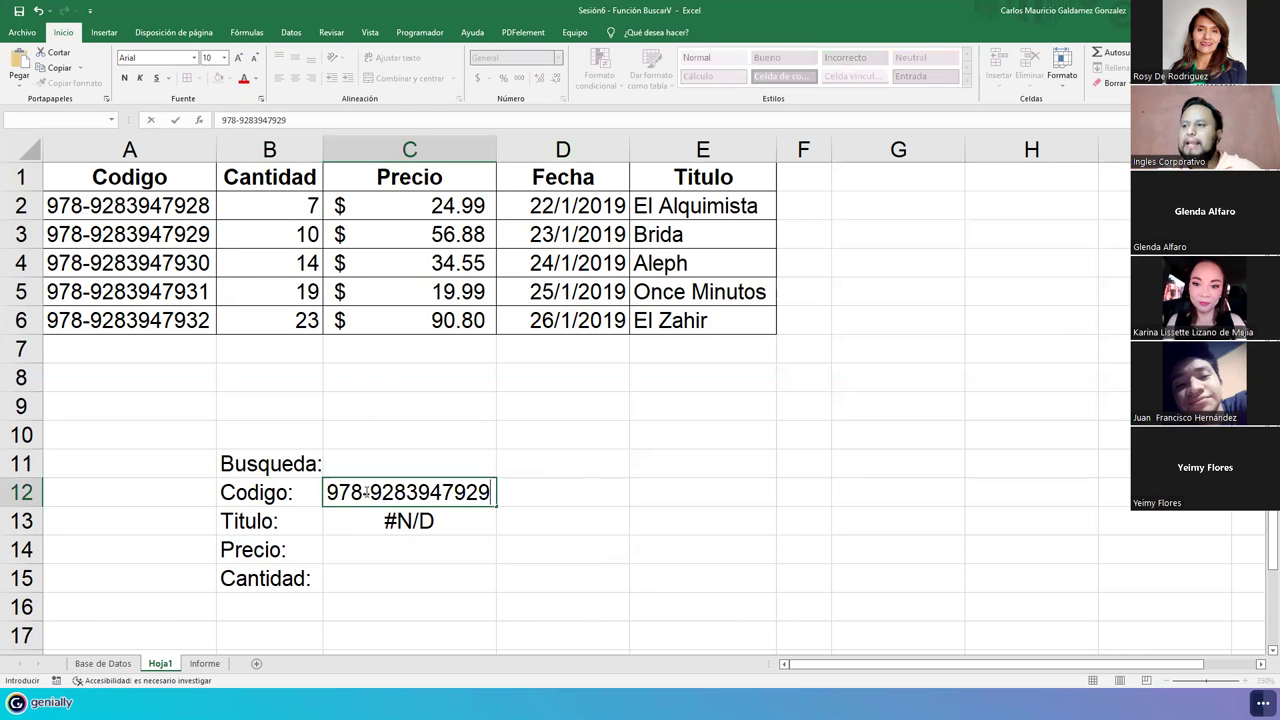
pyautogui.press('Return')
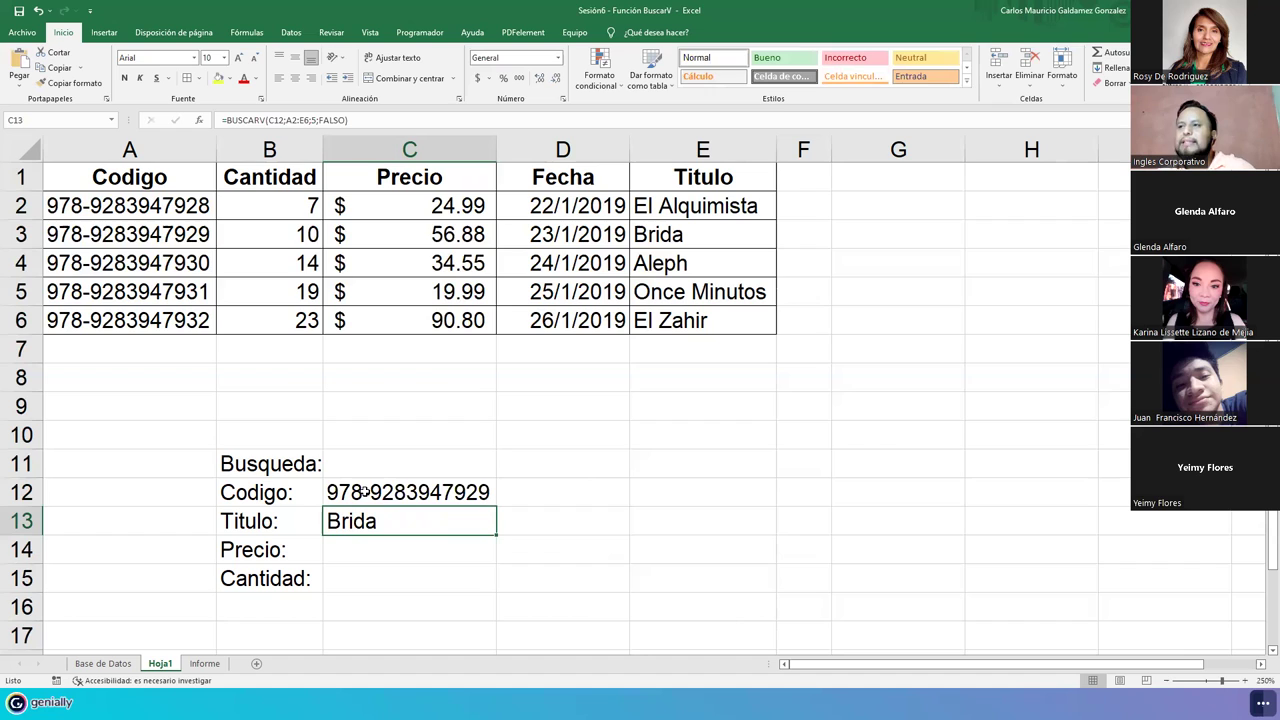
# Step: Check the title returned in C13 for the entered code against the table's Titulo column
pyautogui.click(412, 491)
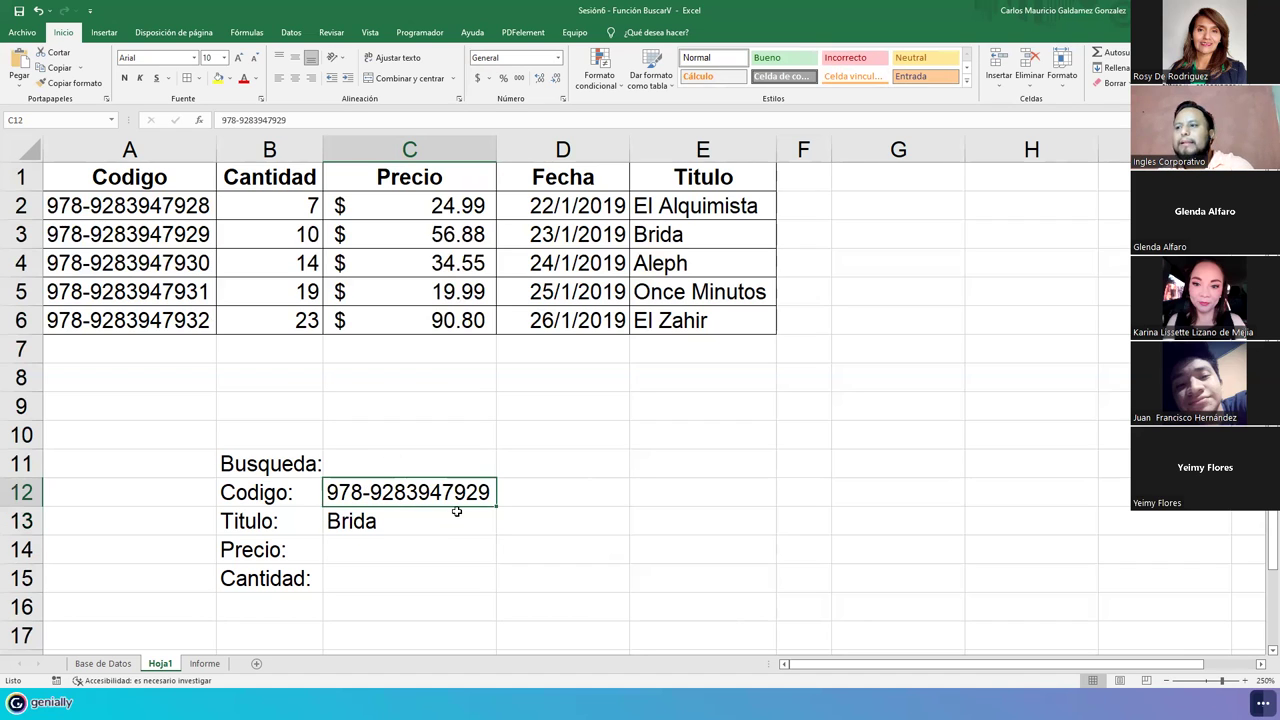
pyautogui.click(691, 234)
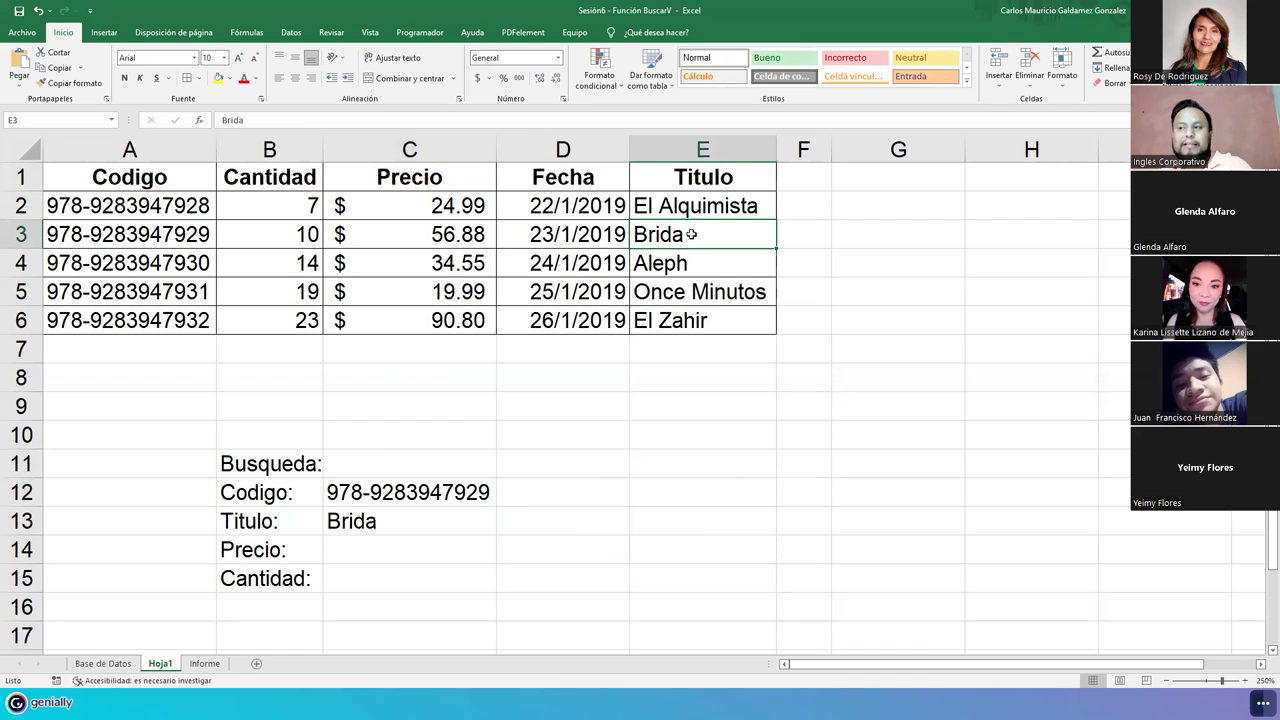
pyautogui.click(375, 494)
pyautogui.click(394, 527)
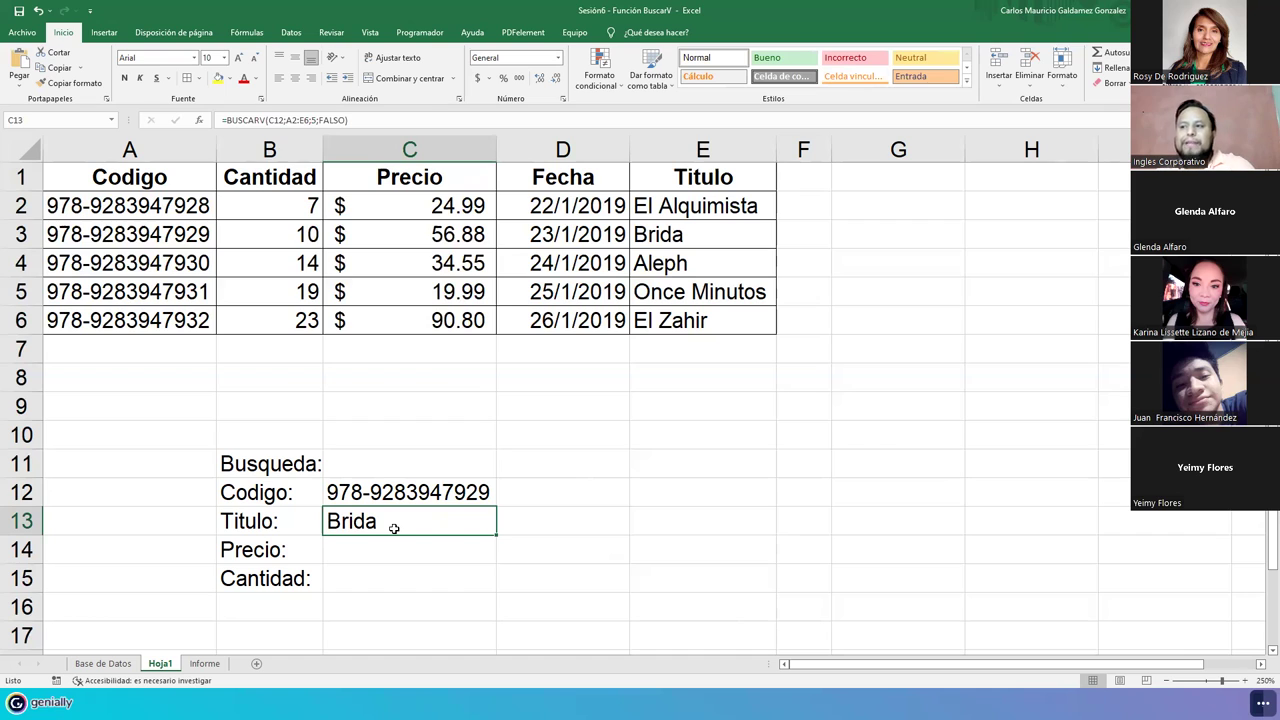
pyautogui.click(369, 548)
pyautogui.click(375, 583)
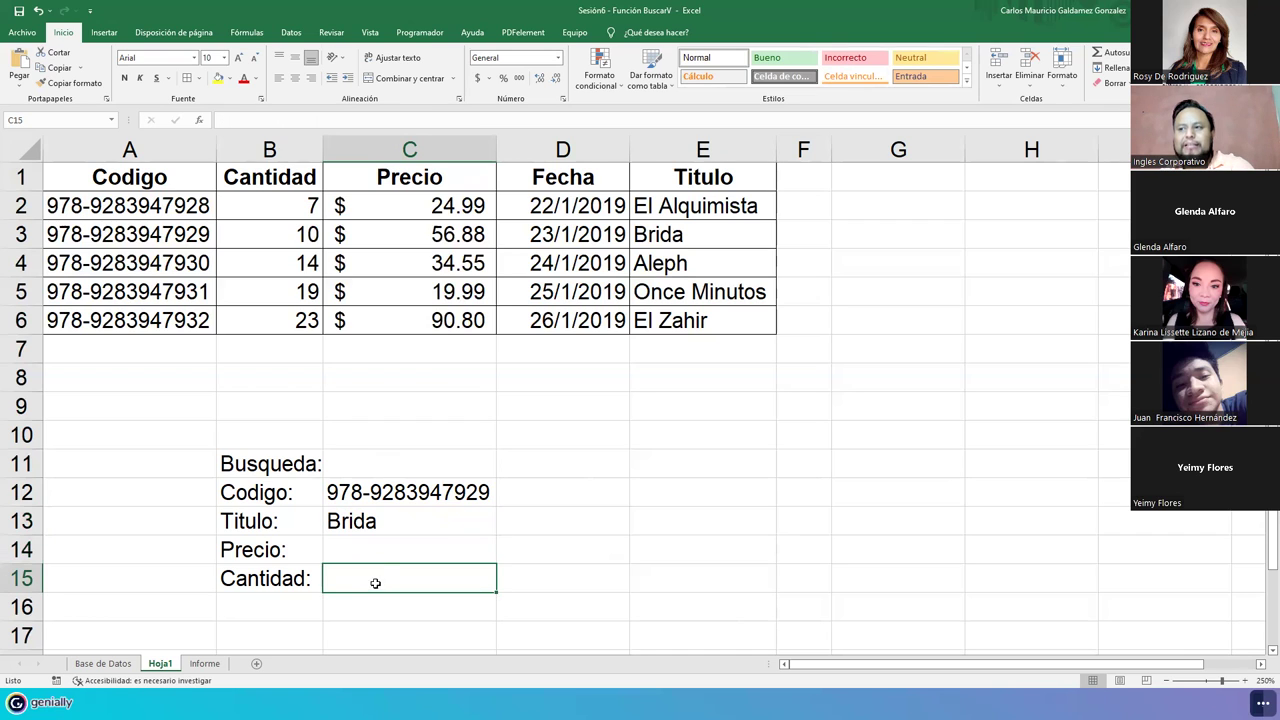
# Step: Start a BUSCARV formula in C14, beside the Precio label, with C12 as the lookup value
pyautogui.click(378, 550)
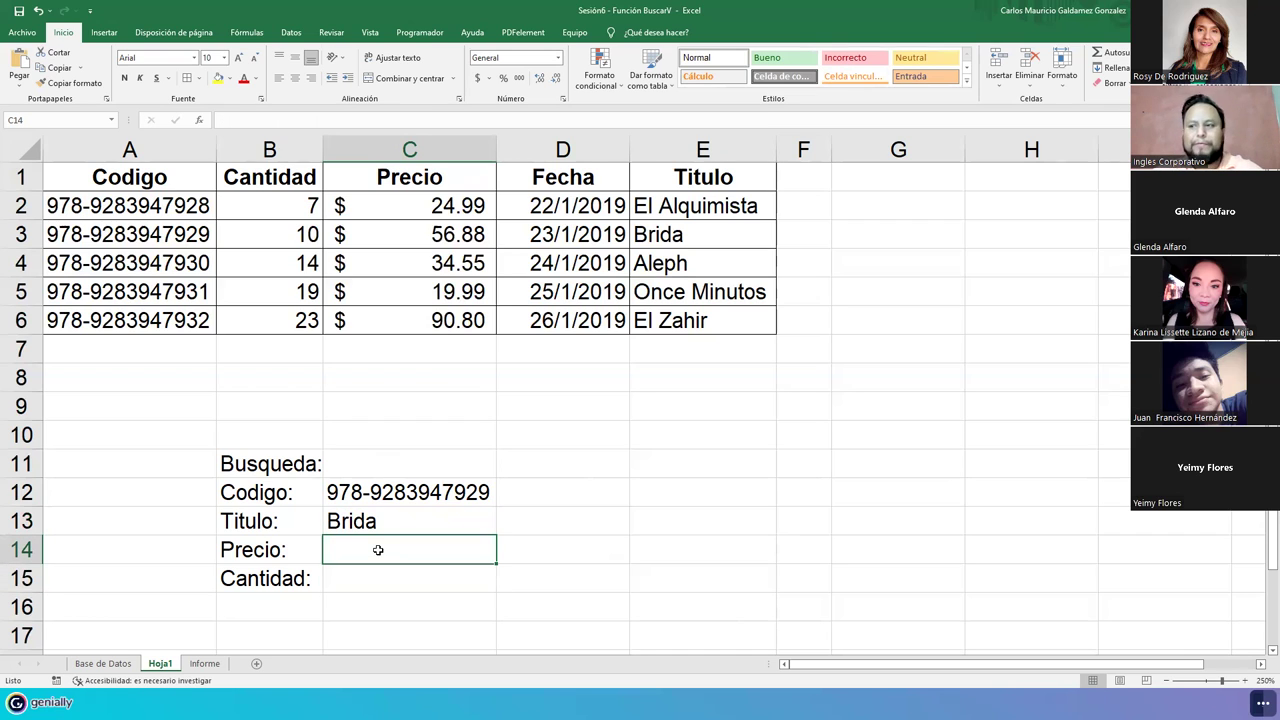
pyautogui.write('=busca')
pyautogui.press('Down')
pyautogui.press('Down')
pyautogui.press('Tab')
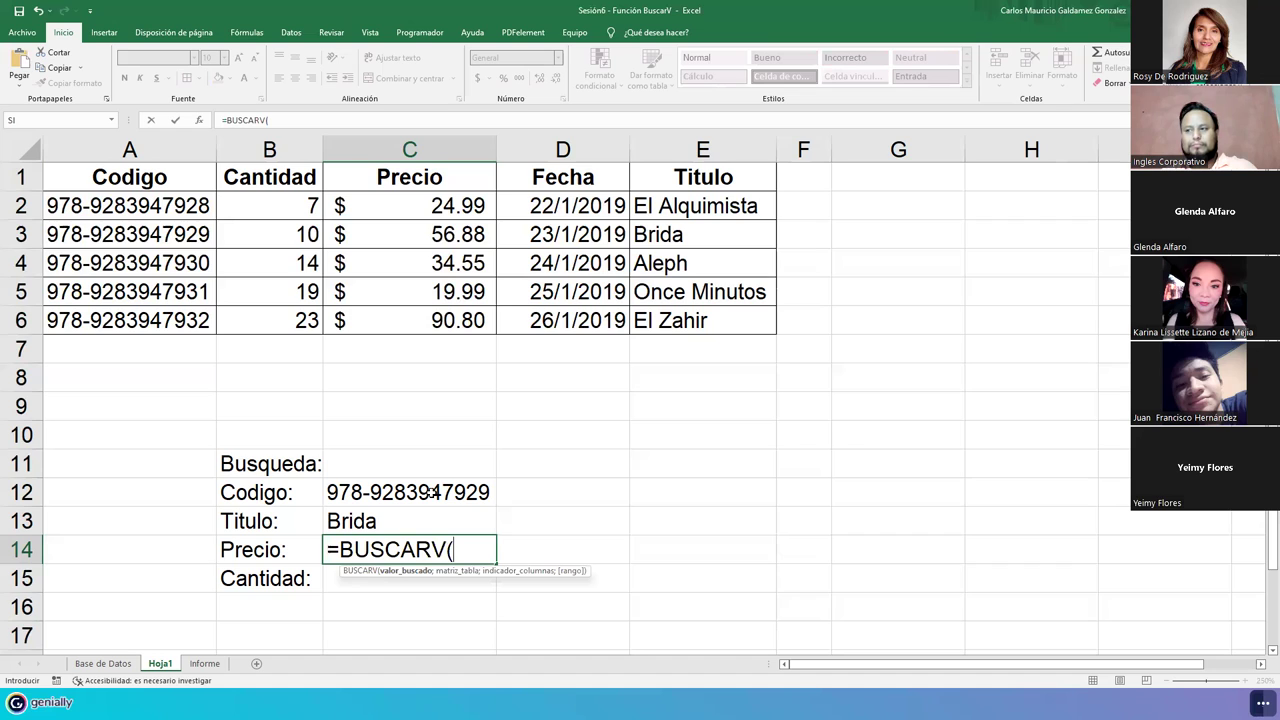
pyautogui.click(432, 492)
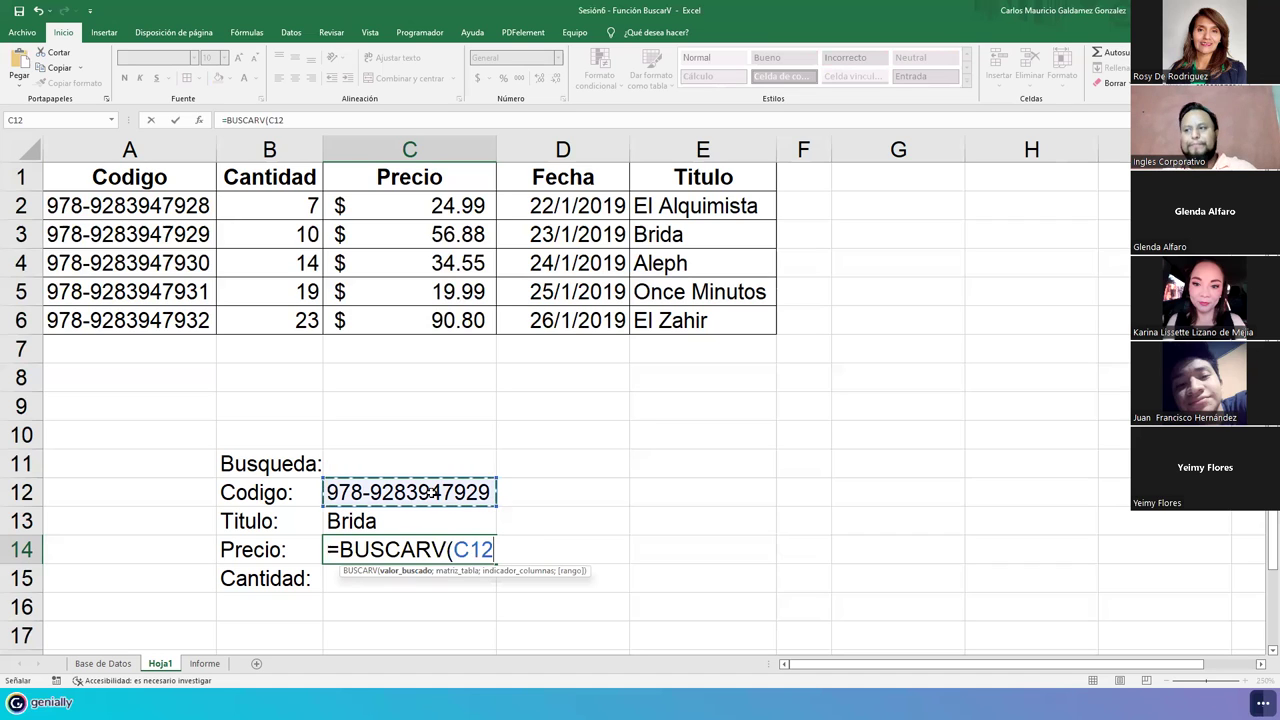
pyautogui.write(';')
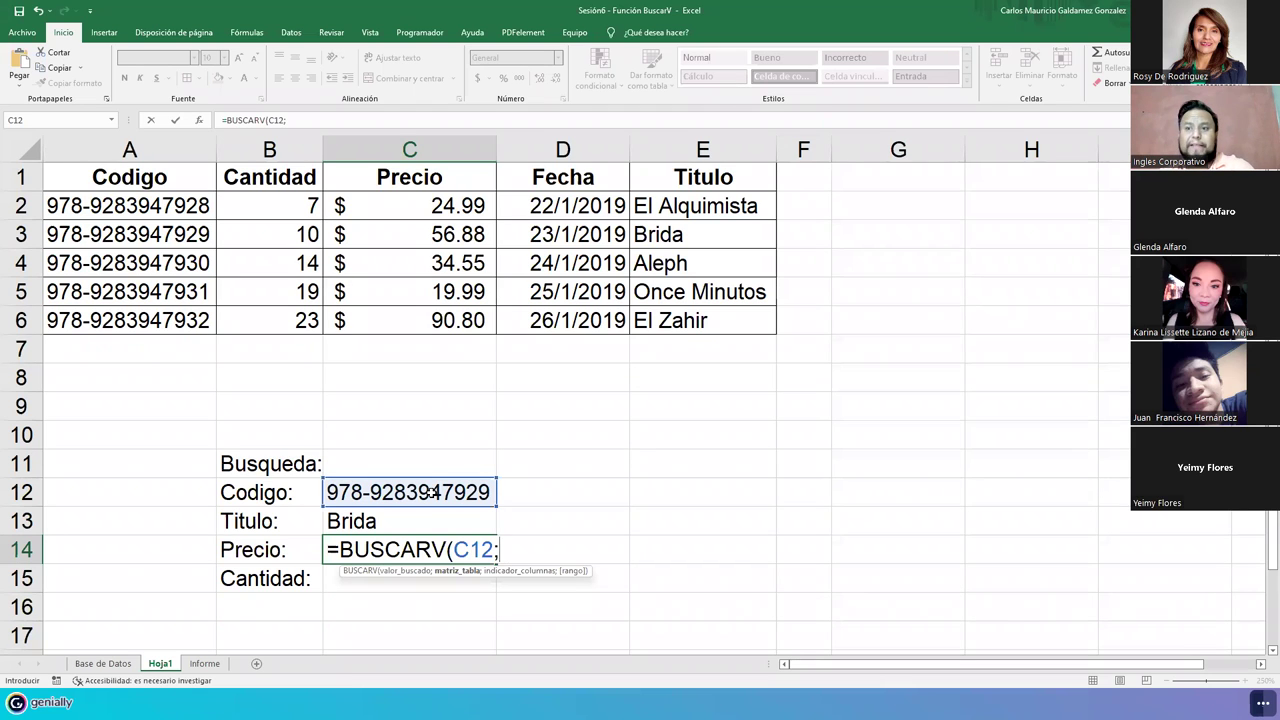
# Step: Complete the BUSCARV formula in C14 with A2:E6 as the table, 3 as the column index and FALSO for exact match
pyautogui.moveTo(163, 203); pyautogui.dragTo(664, 320)
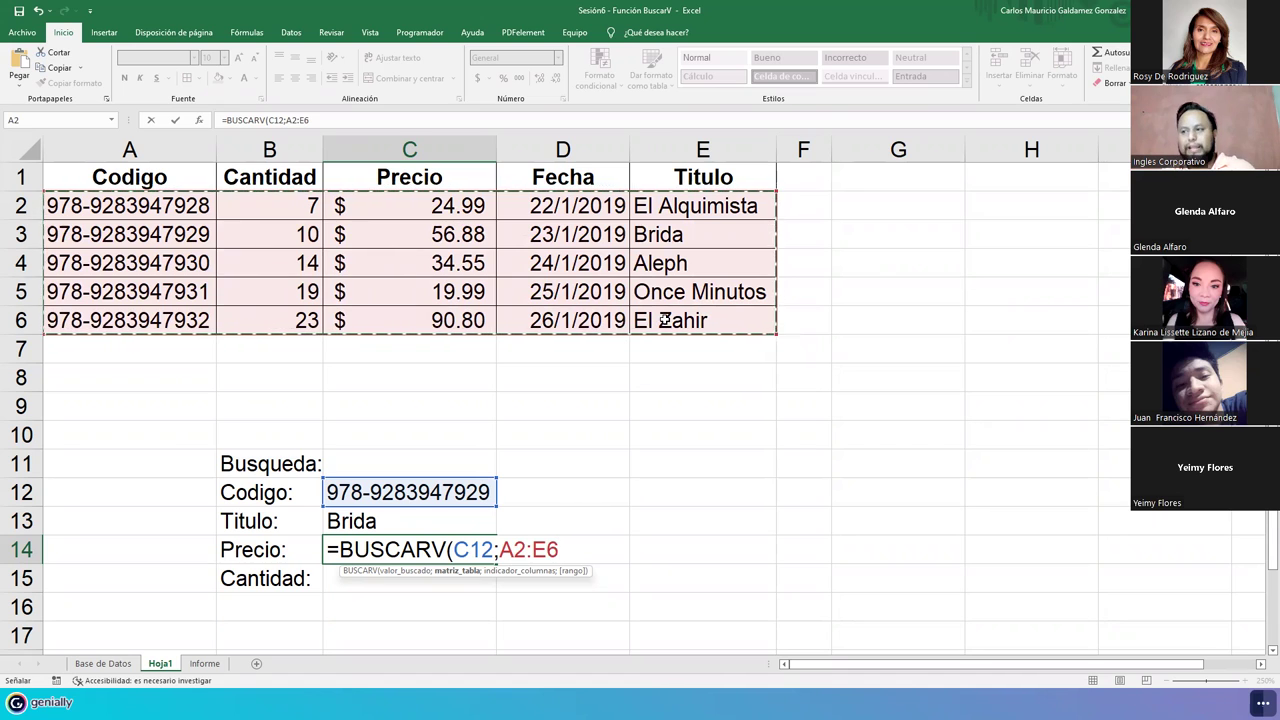
pyautogui.write(';')
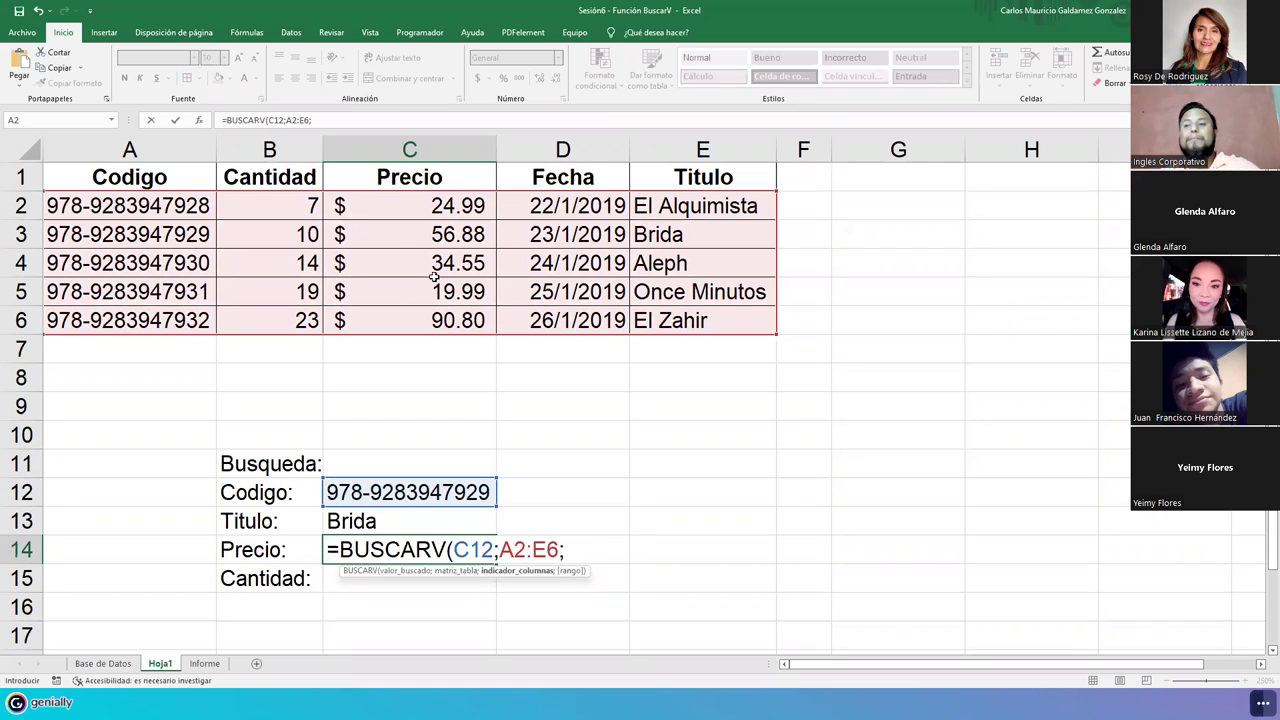
pyautogui.write('3')
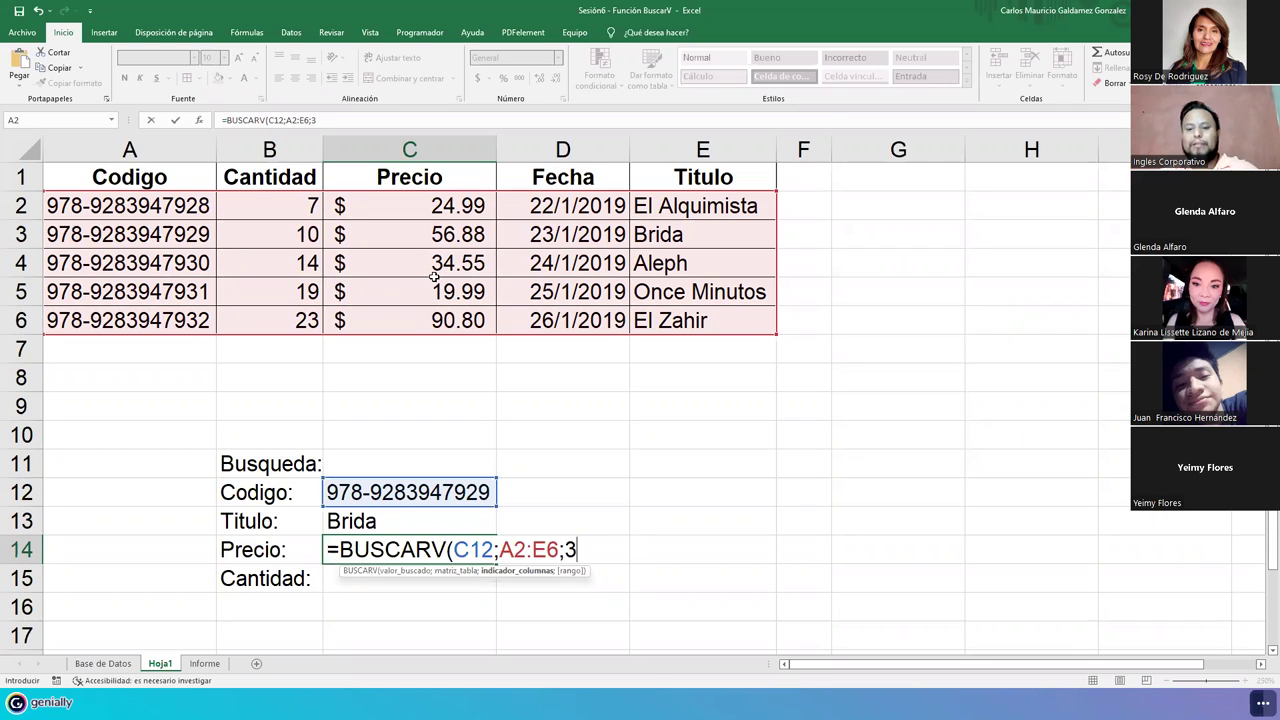
pyautogui.write(';')
pyautogui.press('Down')
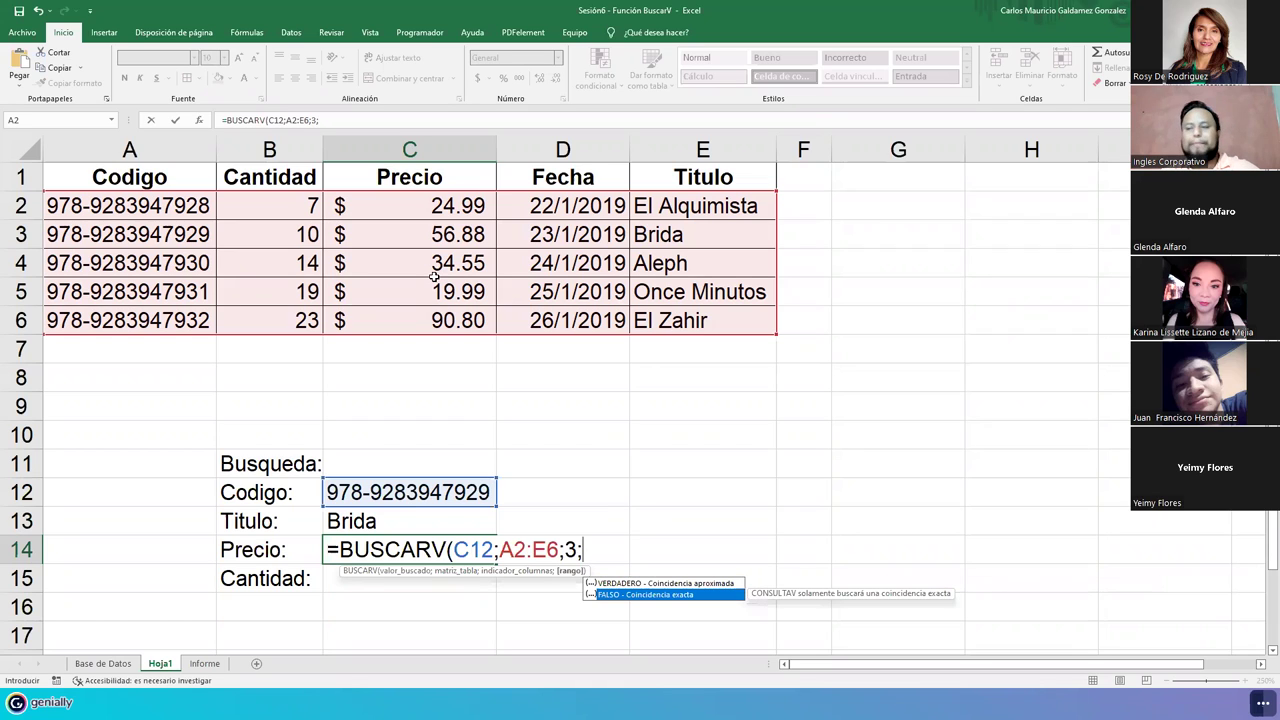
pyautogui.press('Tab')
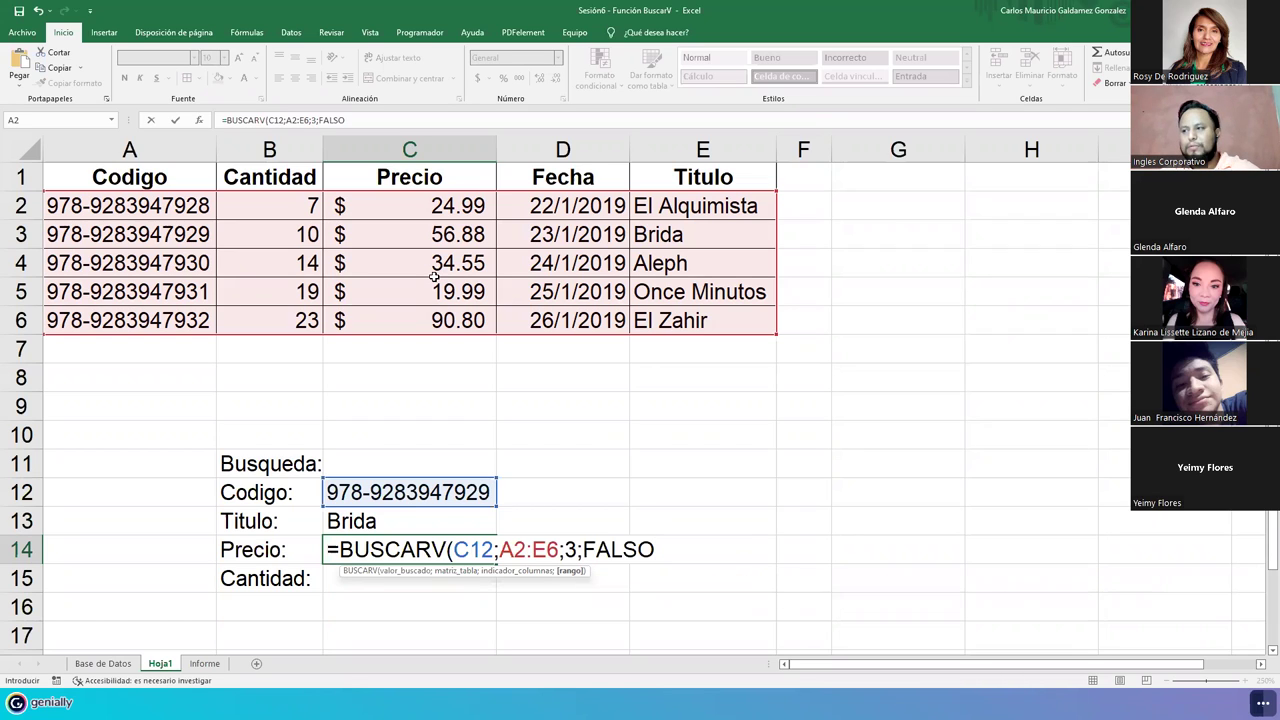
pyautogui.write(')')
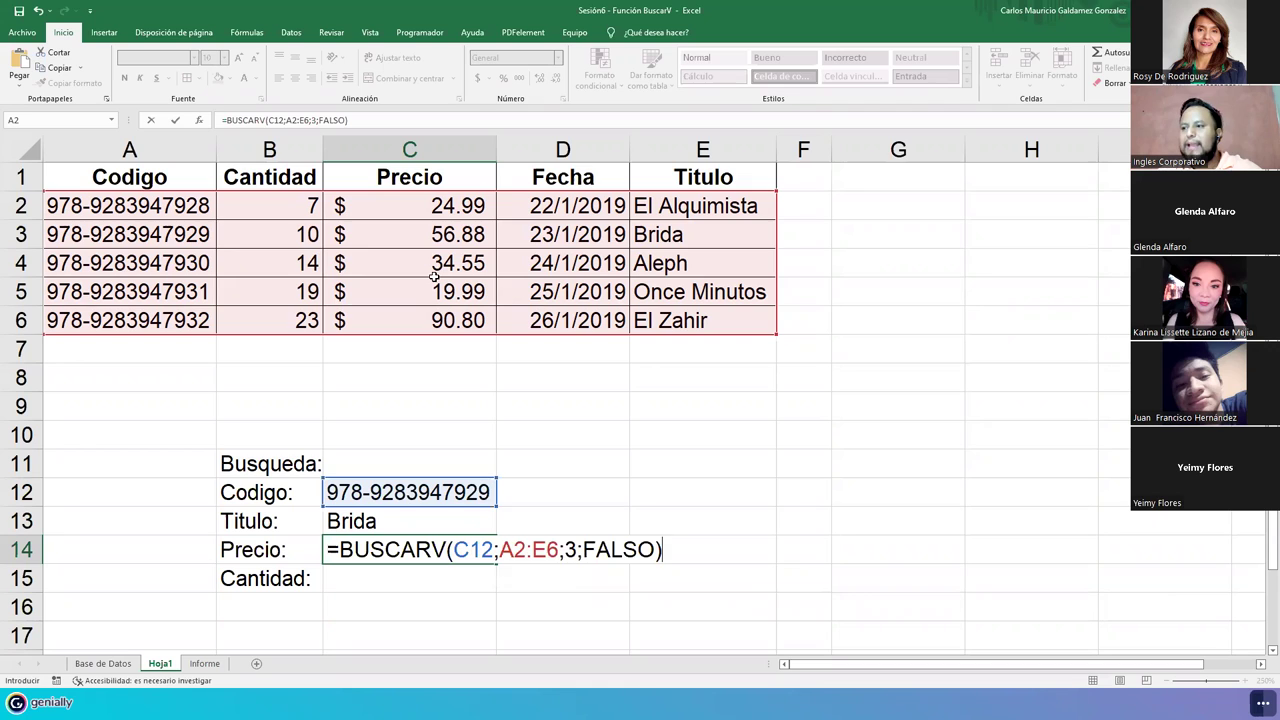
pyautogui.press('Return')
pyautogui.press('Up')
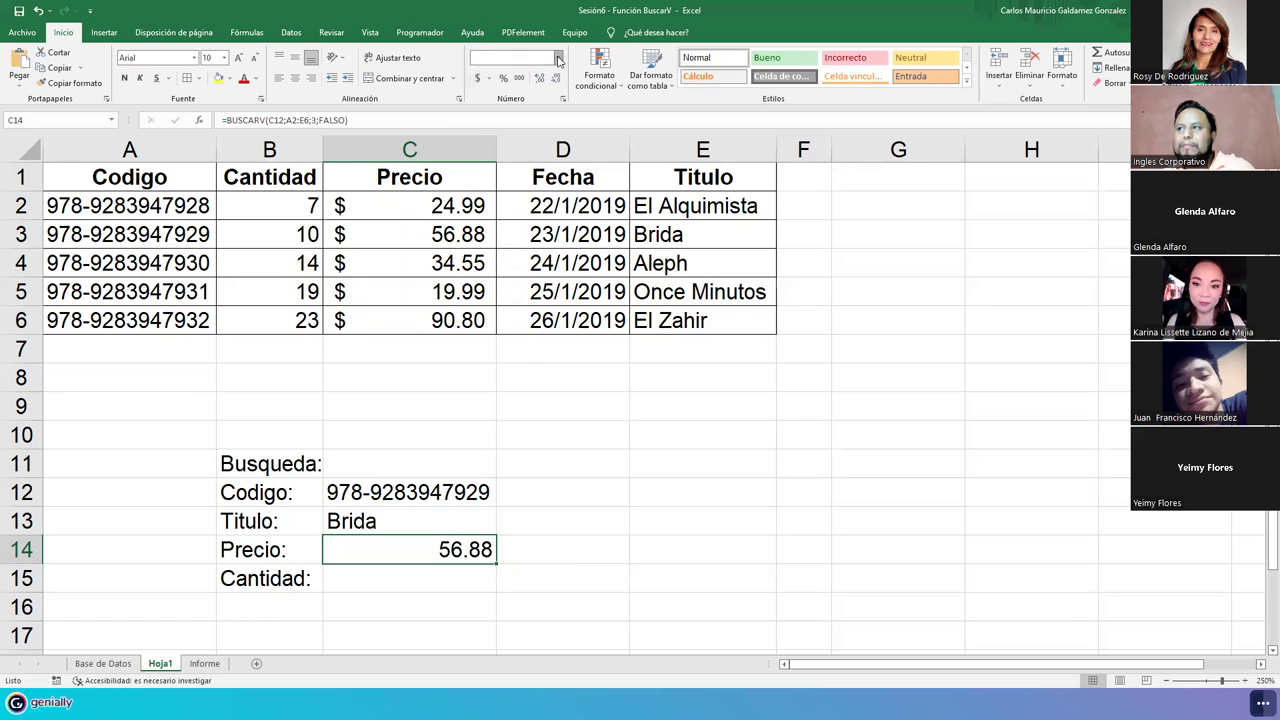
# Step: Apply the Contabilidad number format with the $ symbol to the Precio result in C14
pyautogui.click(558, 58)
pyautogui.click(548, 140)
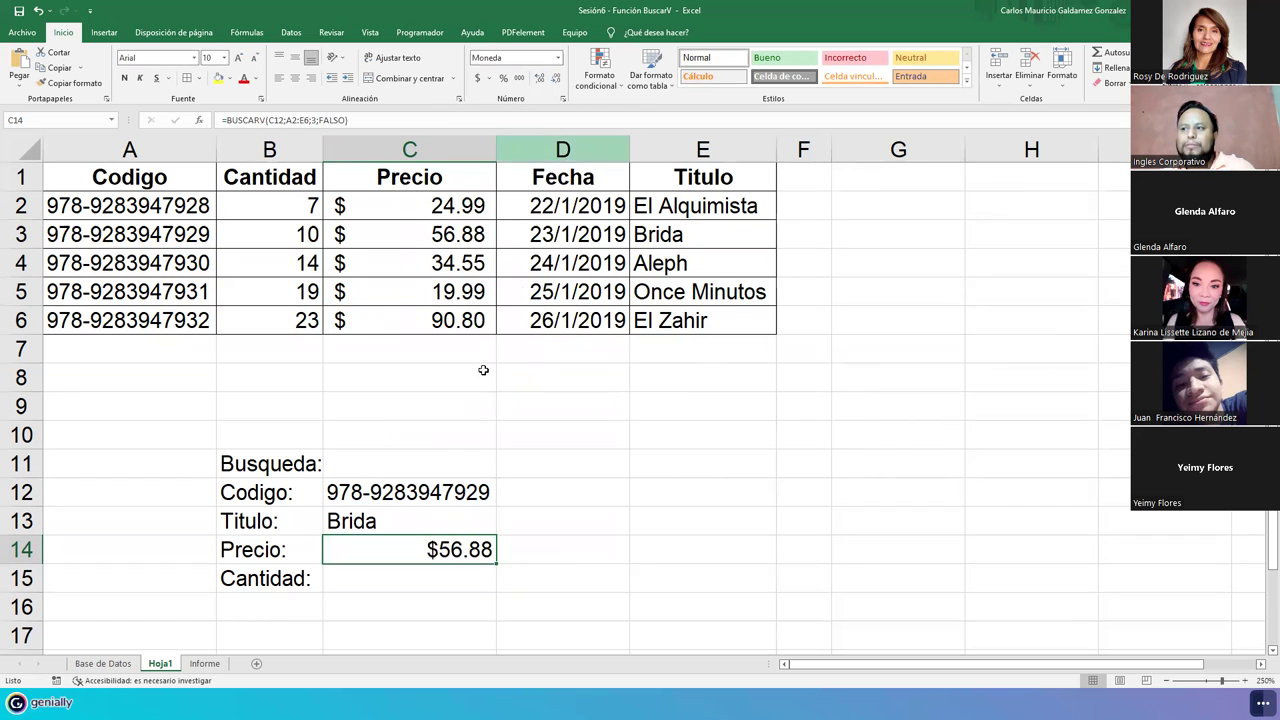
pyautogui.click(477, 77)
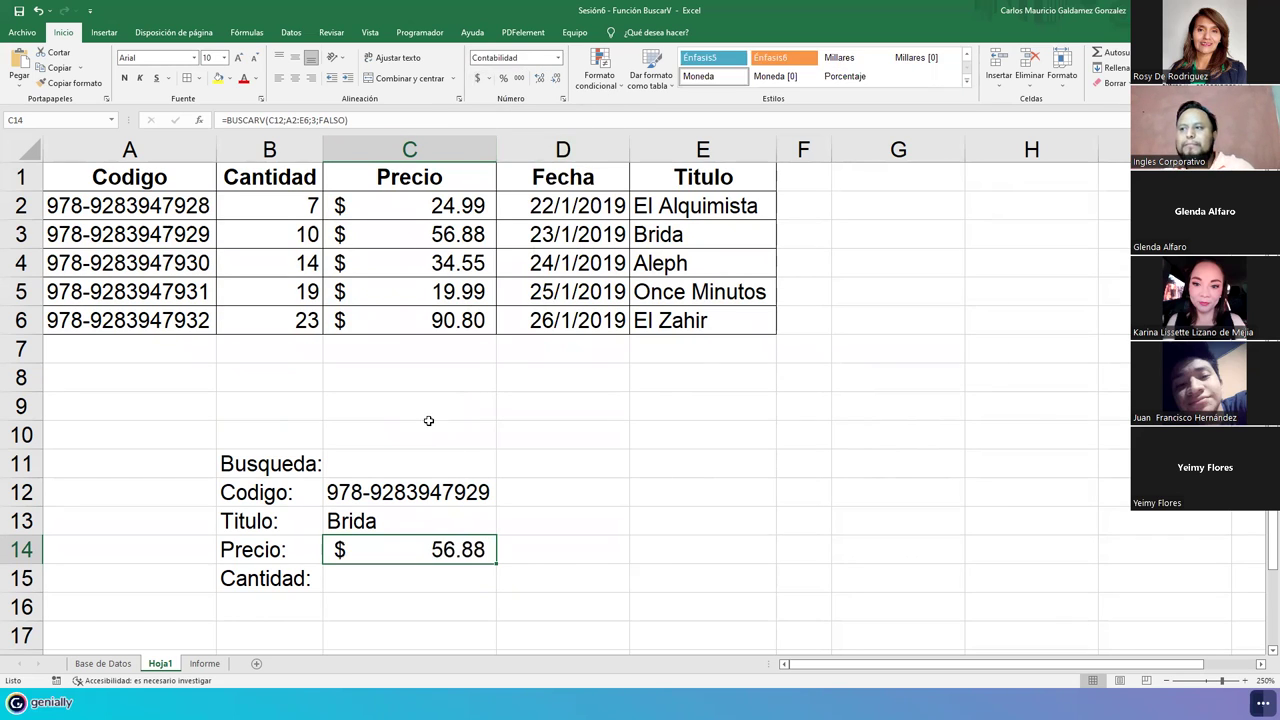
# Step: Start a BUSCARV formula in C15, beside the Cantidad label, with C12 as the lookup value
pyautogui.click(418, 586)
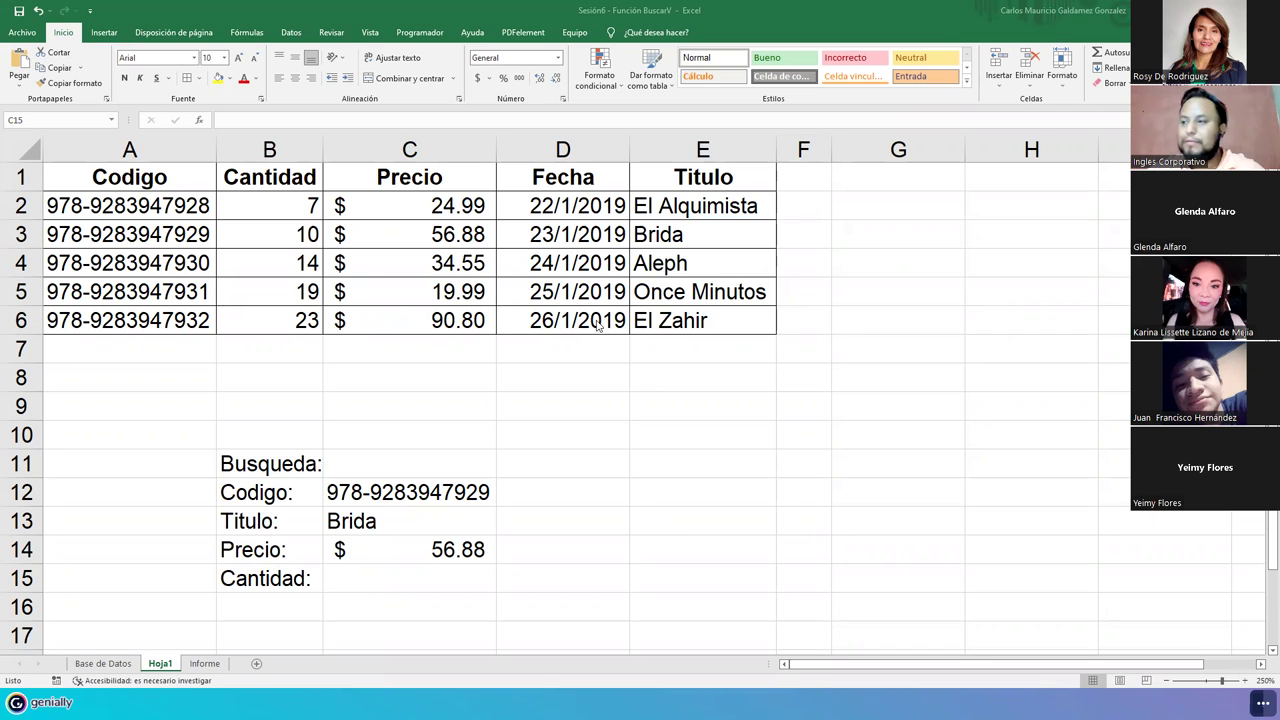
pyautogui.doubleClick(360, 576)
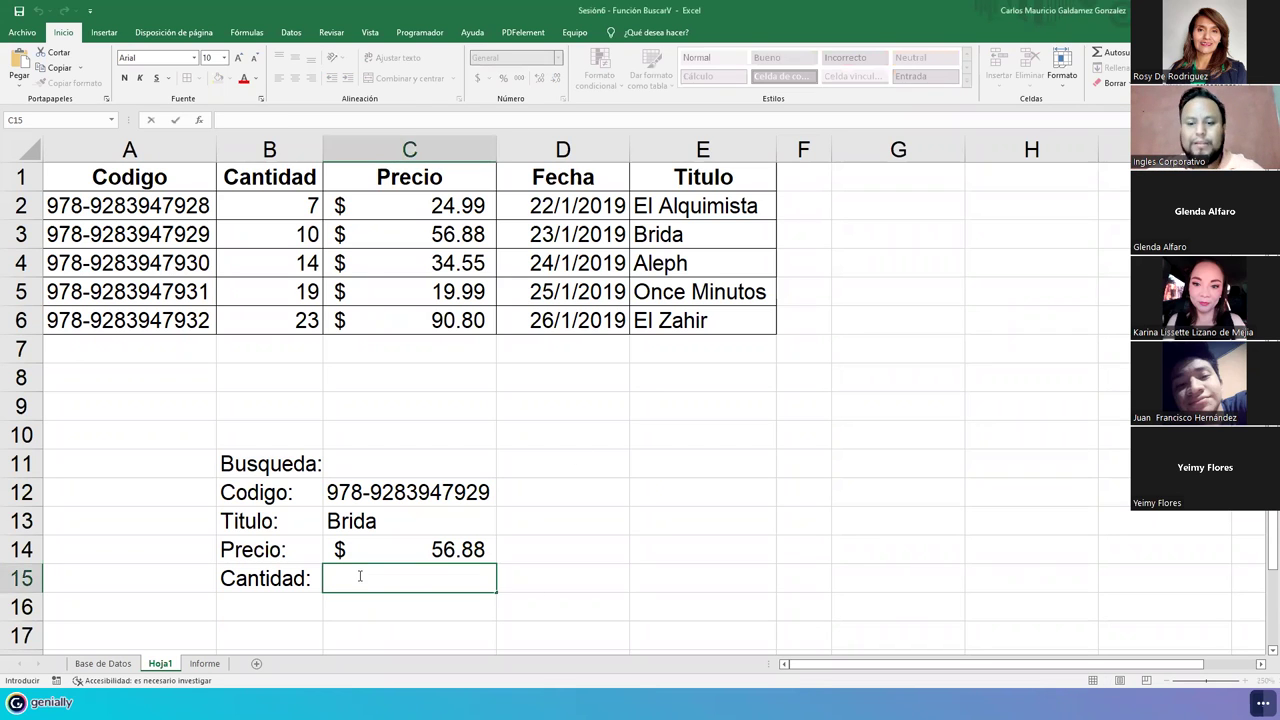
pyautogui.write('=busca')
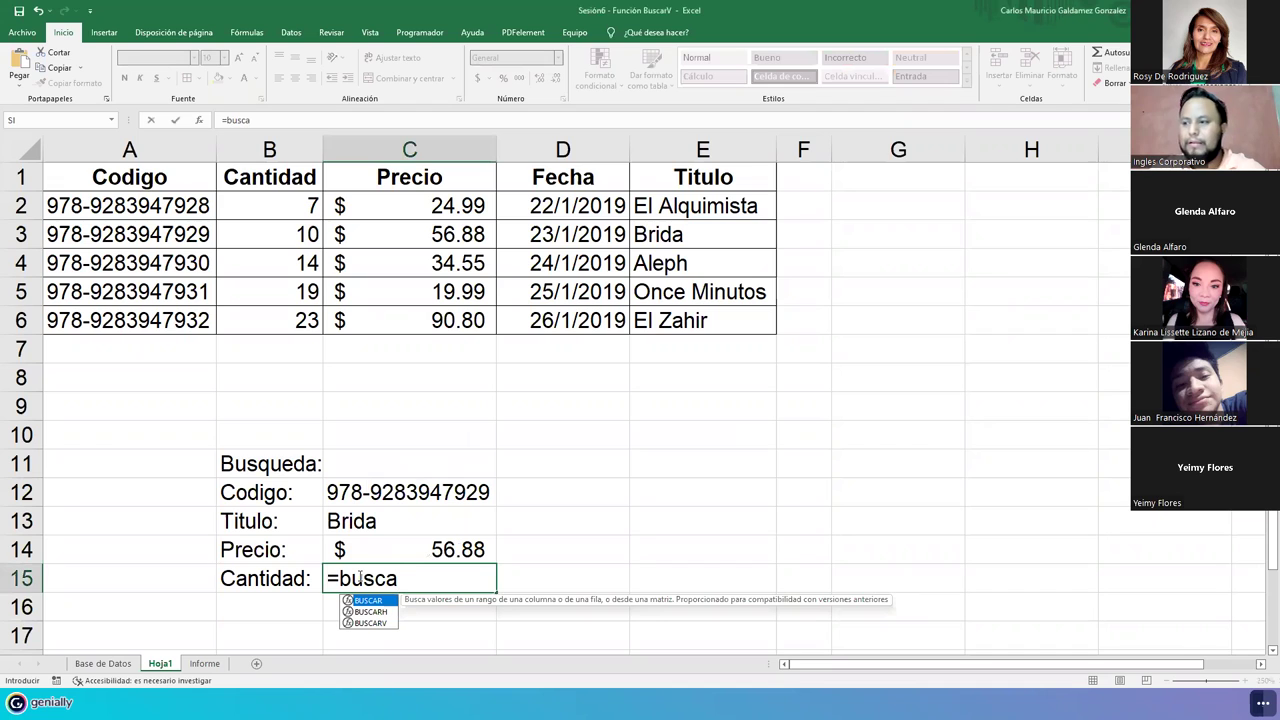
pyautogui.press('Down')
pyautogui.press('Down')
pyautogui.press('Tab')
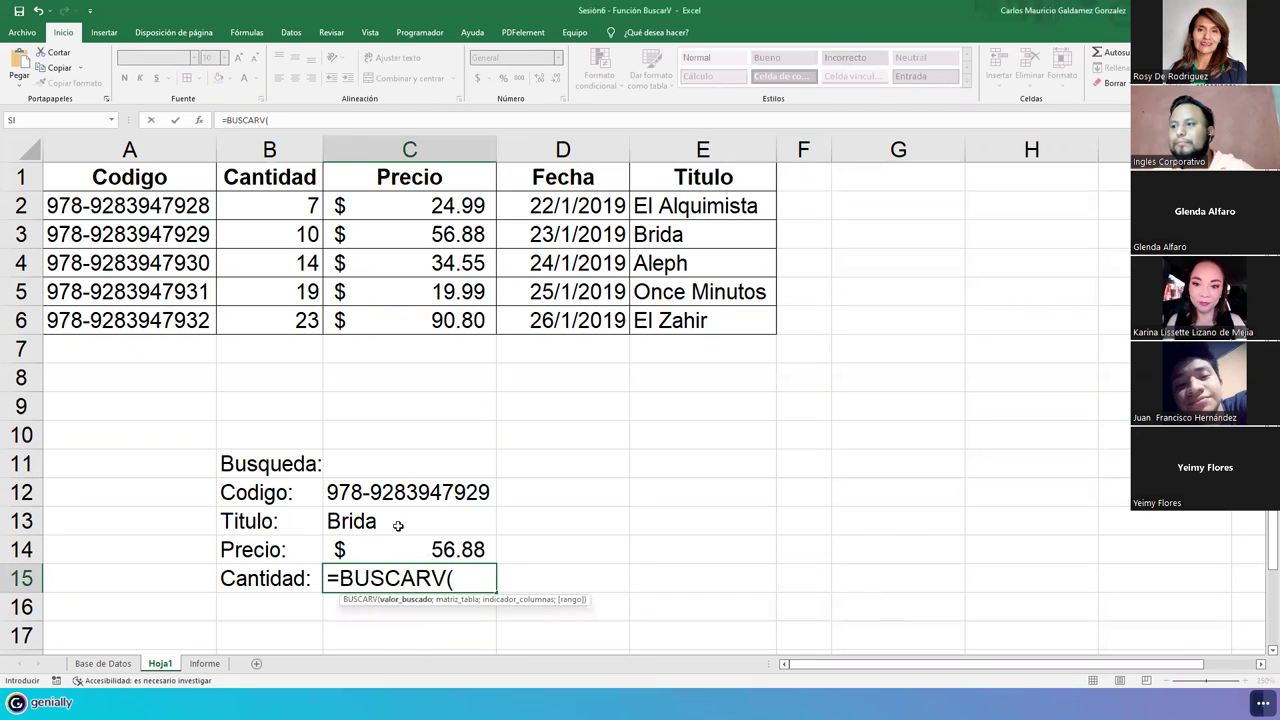
pyautogui.click(397, 492)
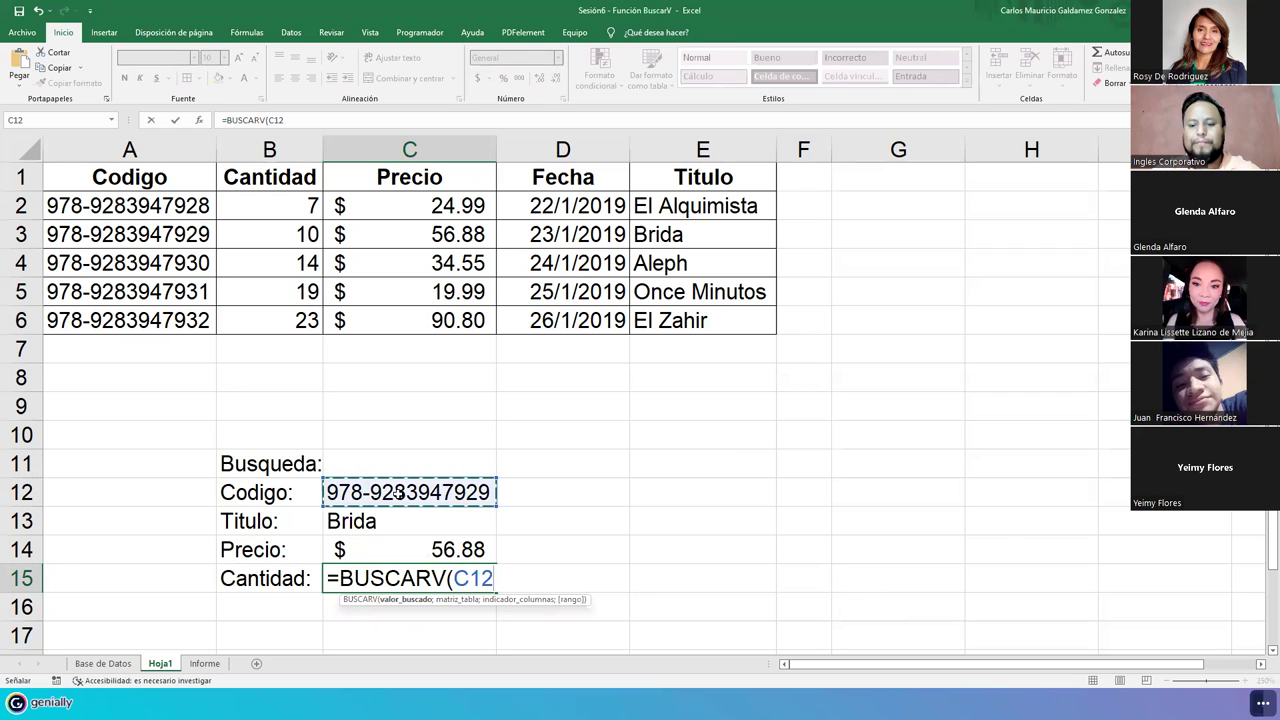
pyautogui.write(';')
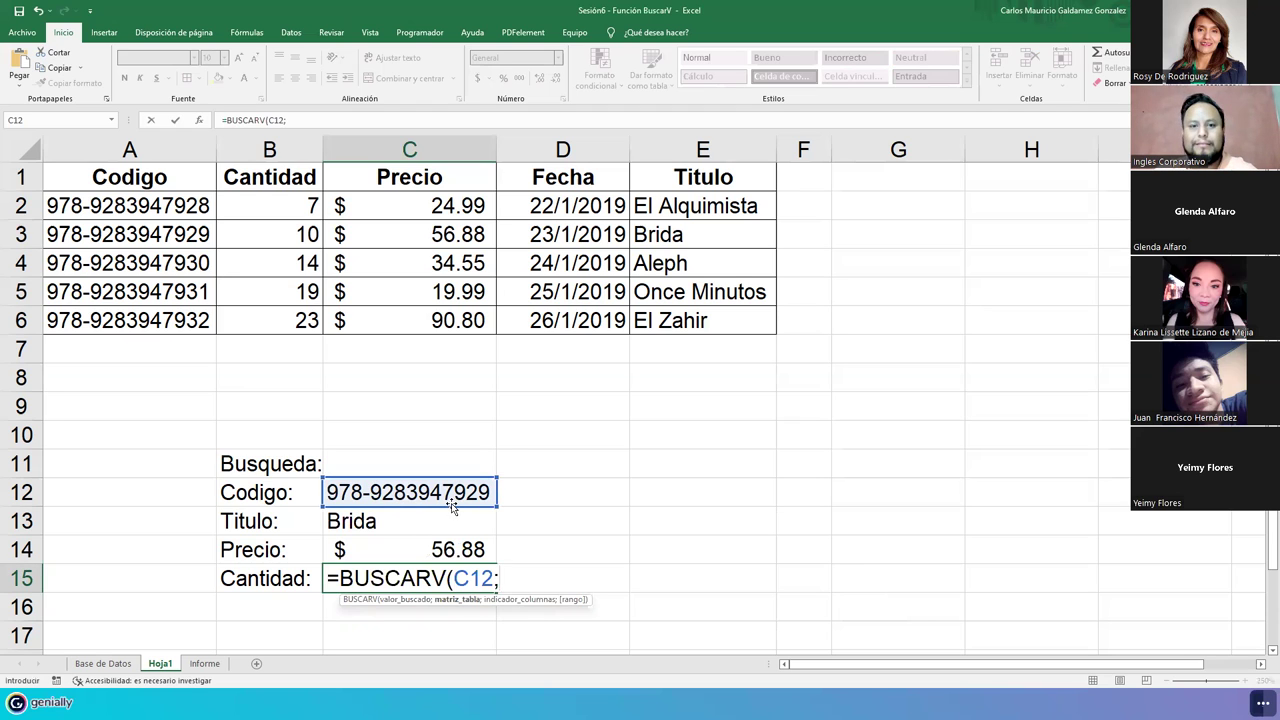
# Step: Complete the BUSCARV formula in C15 with A2:E6 as the table, 2 as the column index and FALSO for exact match
pyautogui.moveTo(176, 218); pyautogui.dragTo(655, 320)
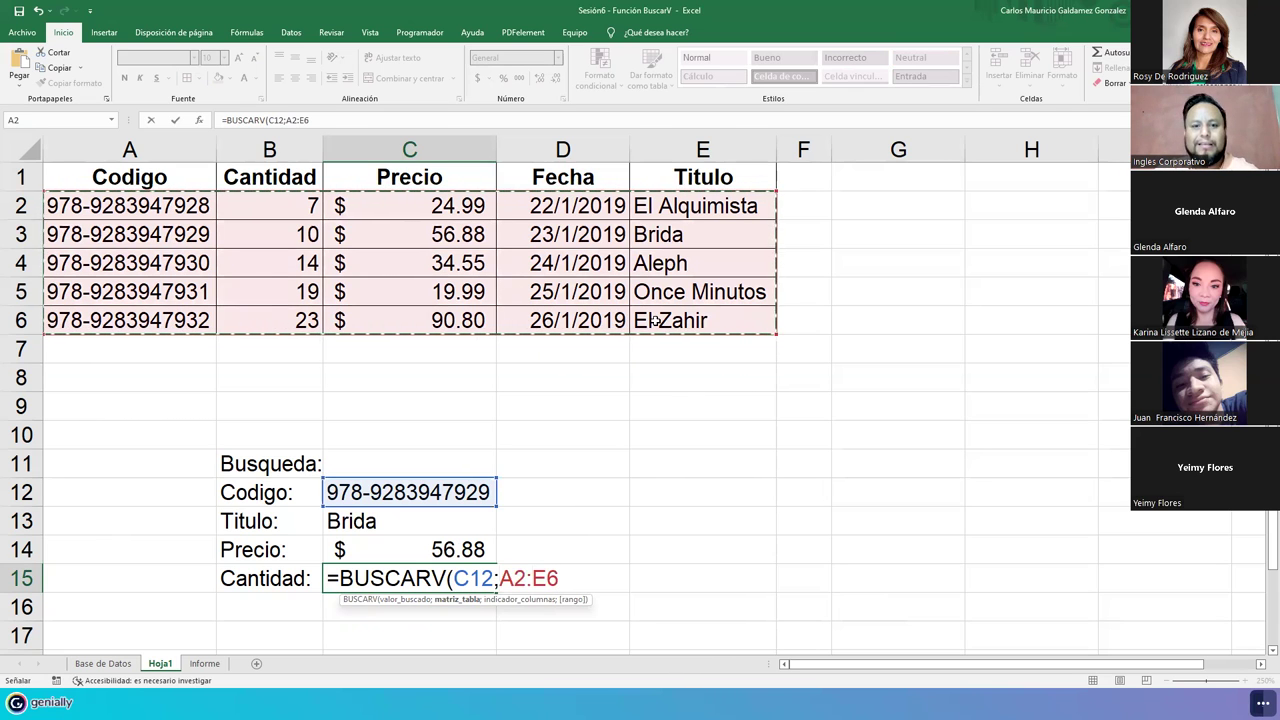
pyautogui.write(';')
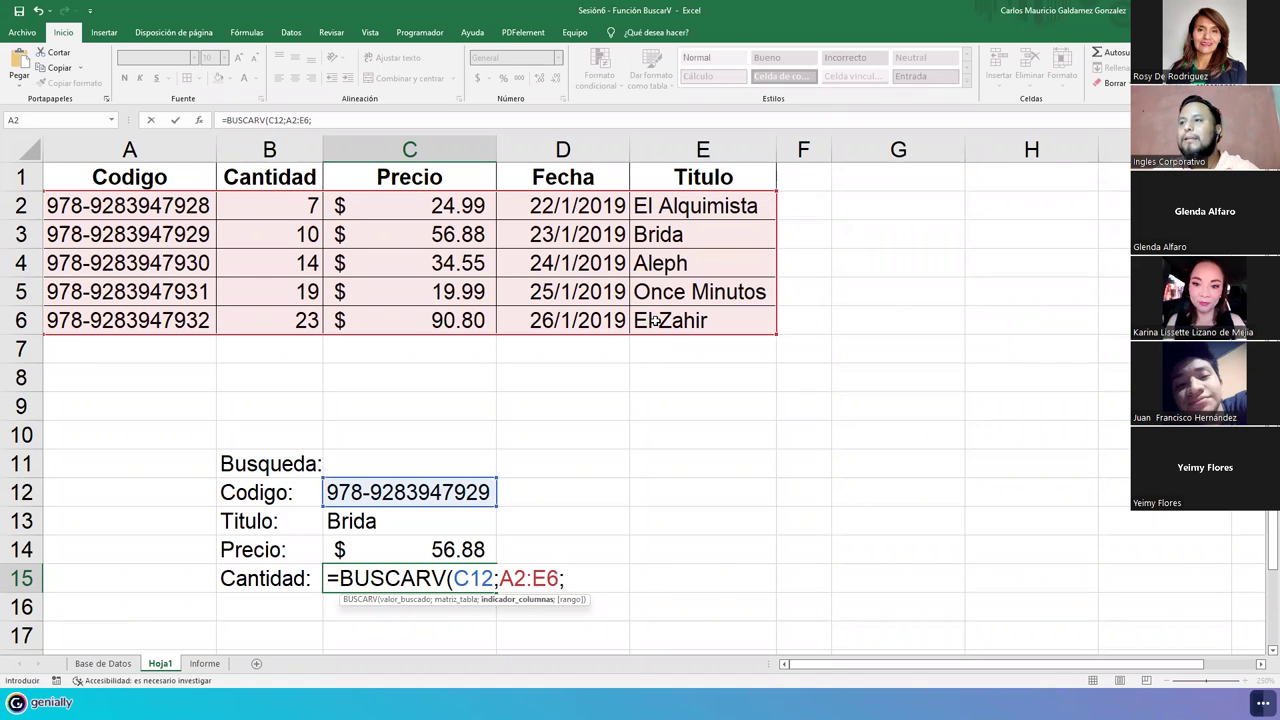
pyautogui.write('2')
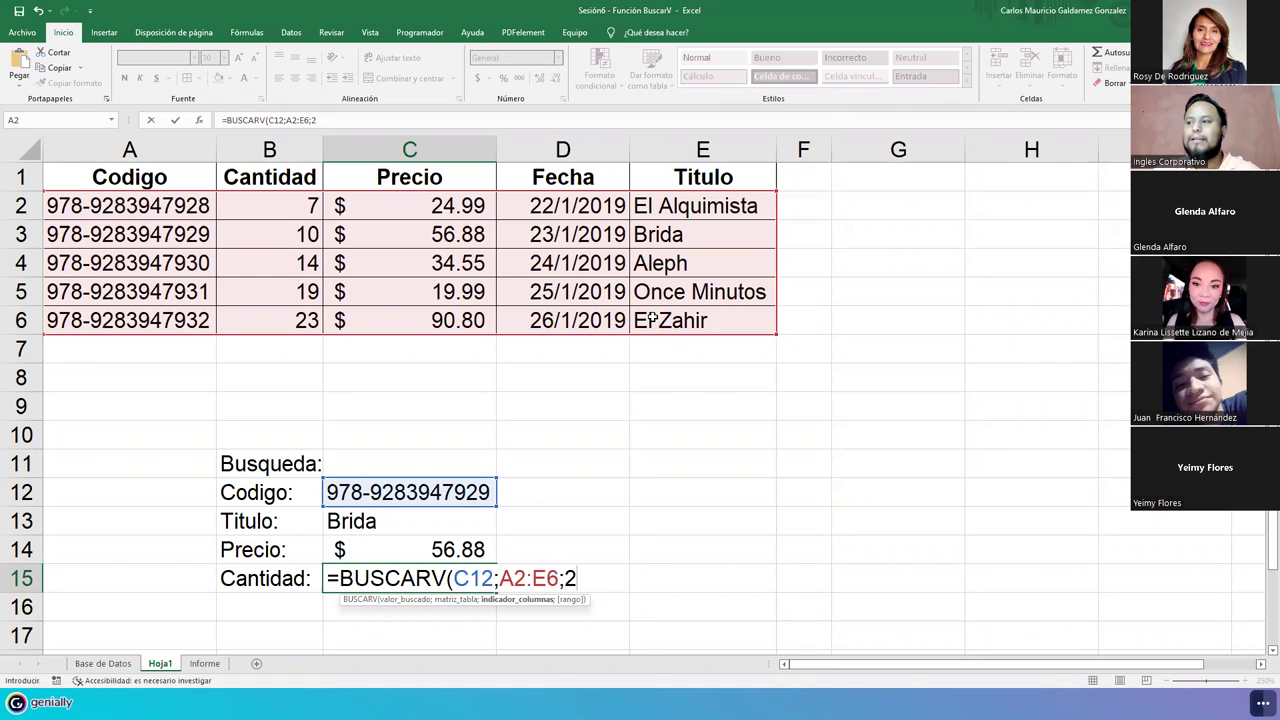
pyautogui.write(';')
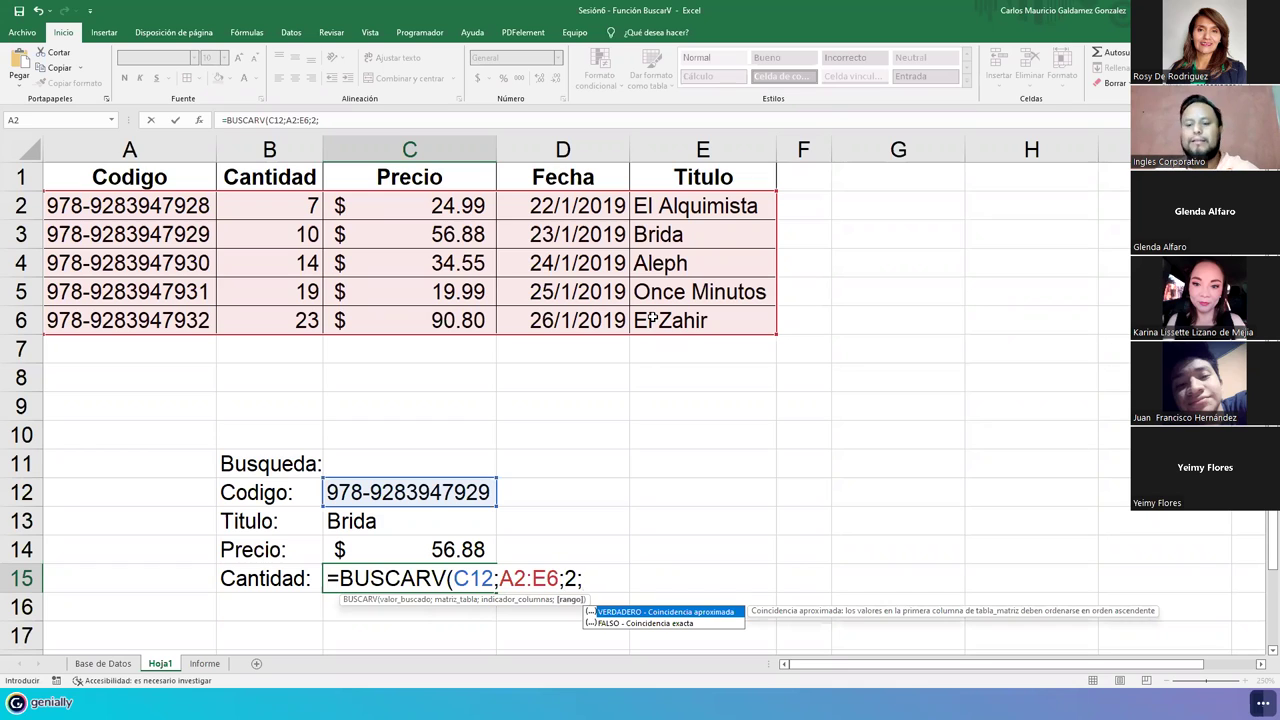
pyautogui.press('Down')
pyautogui.press('Tab')
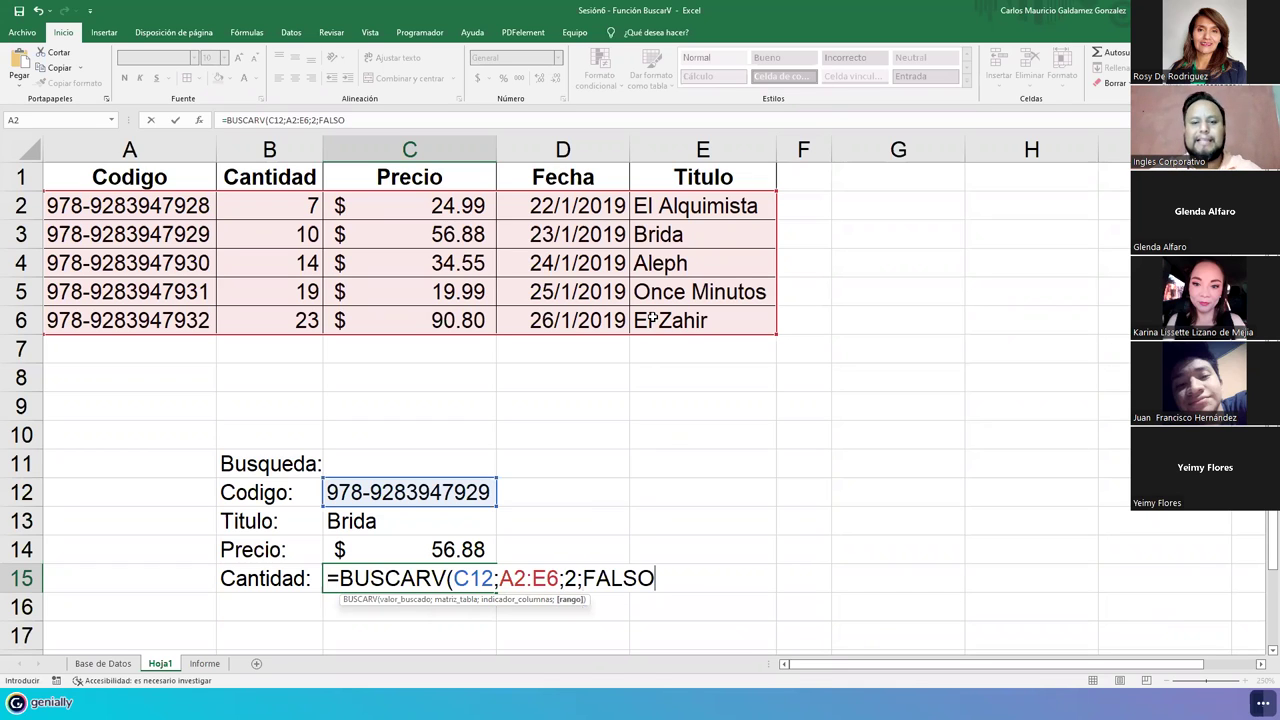
pyautogui.write(')')
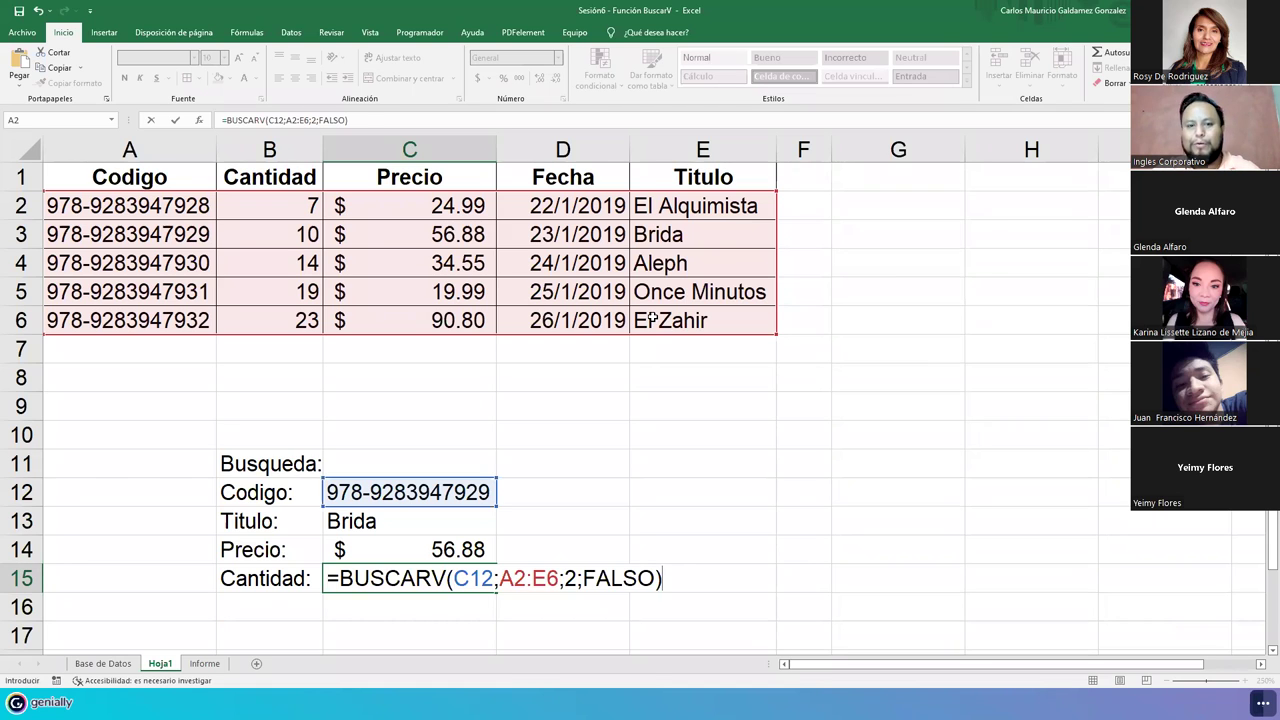
pyautogui.press('Return')
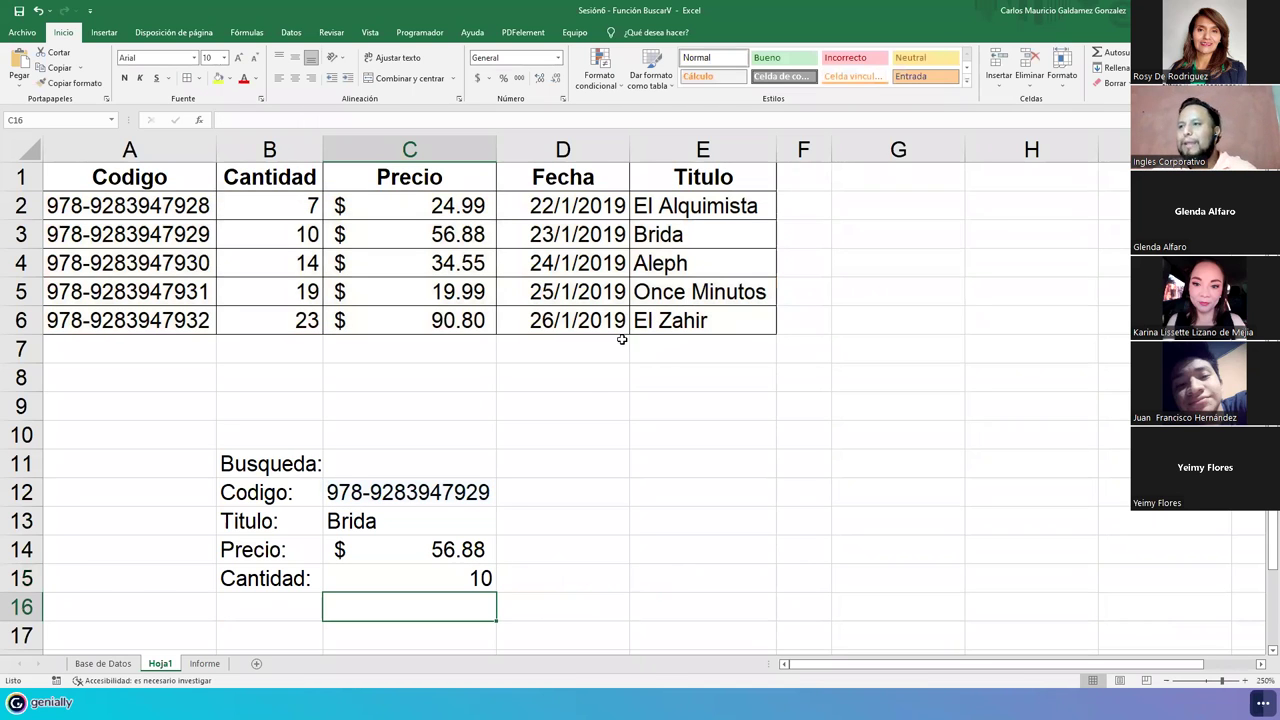
# Step: Insert a plus sign between the equals sign and BUSCARV in the Cantidad formula in C15
pyautogui.click(409, 578)
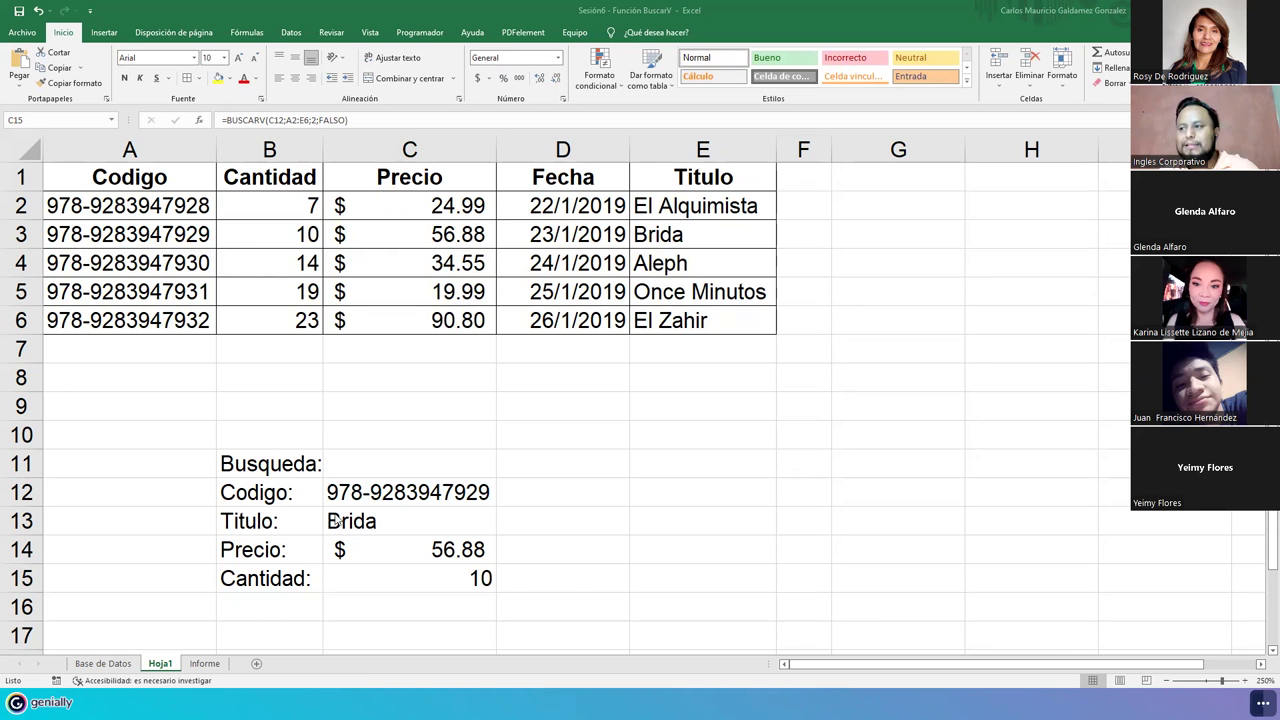
pyautogui.doubleClick(402, 580)
pyautogui.click(340, 580)
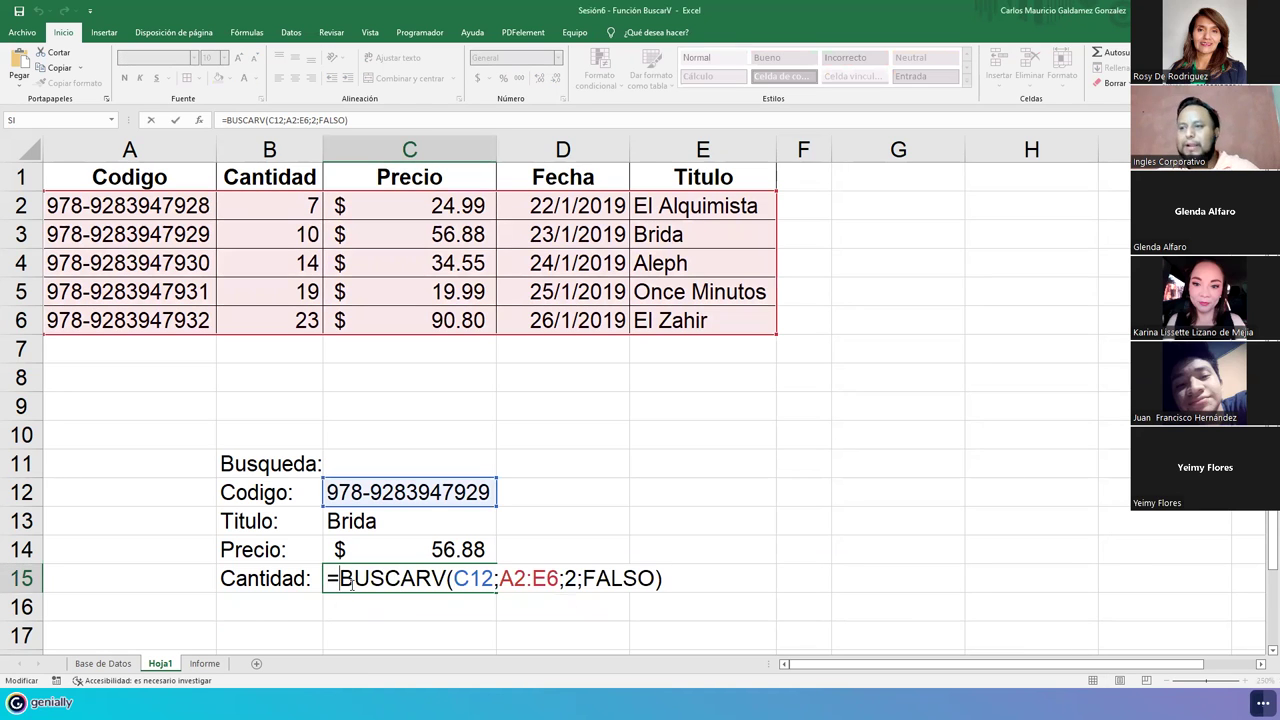
pyautogui.write('+')
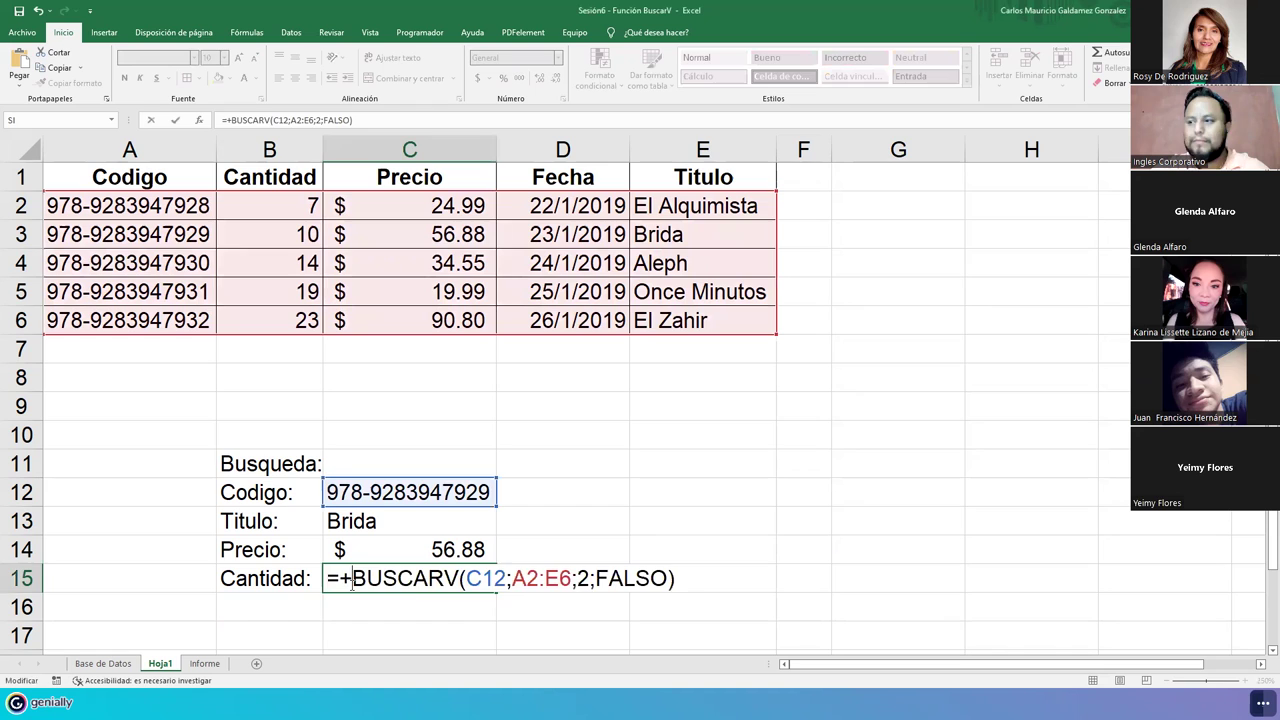
pyautogui.press('Return')
pyautogui.click(350, 584)
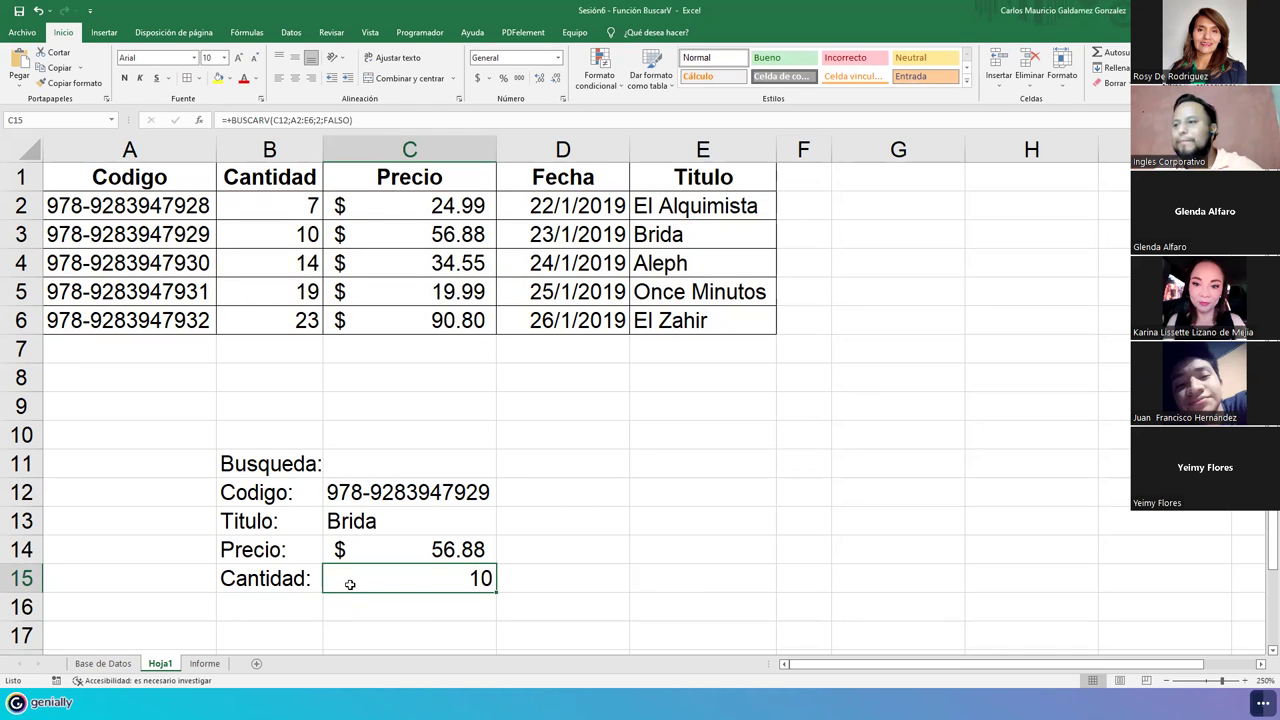
pyautogui.click(263, 123)
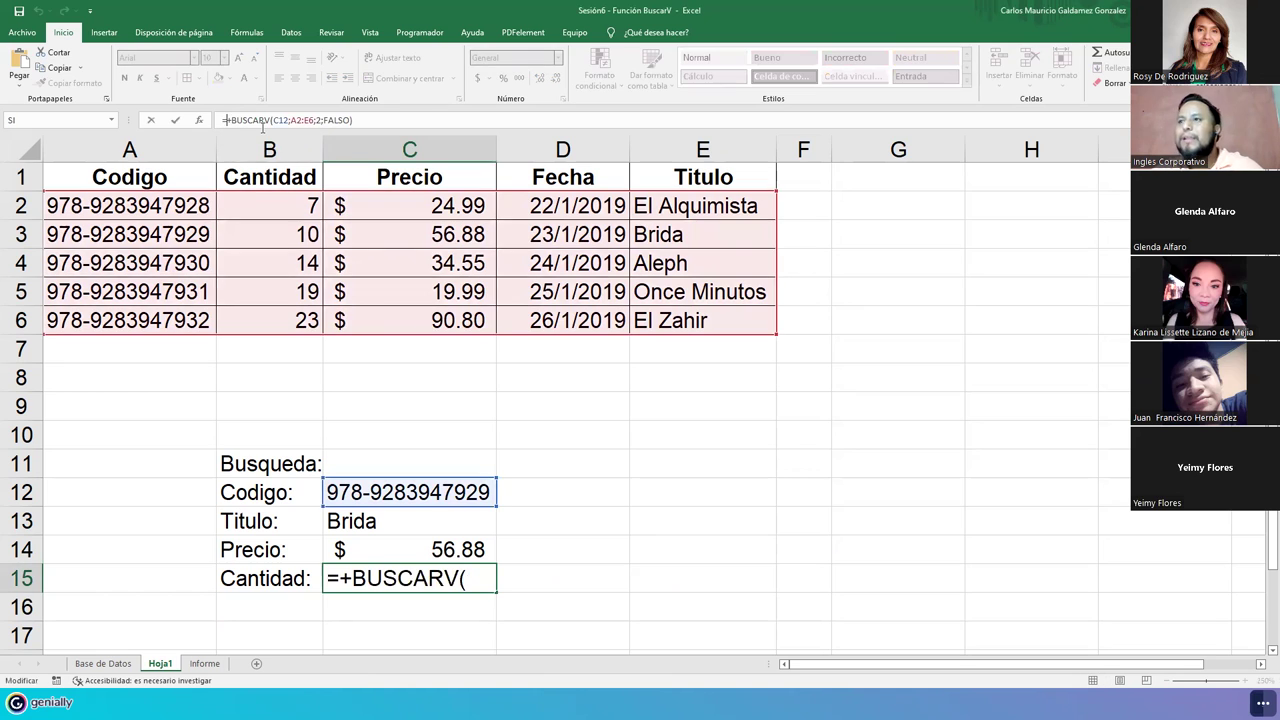
pyautogui.press('Return')
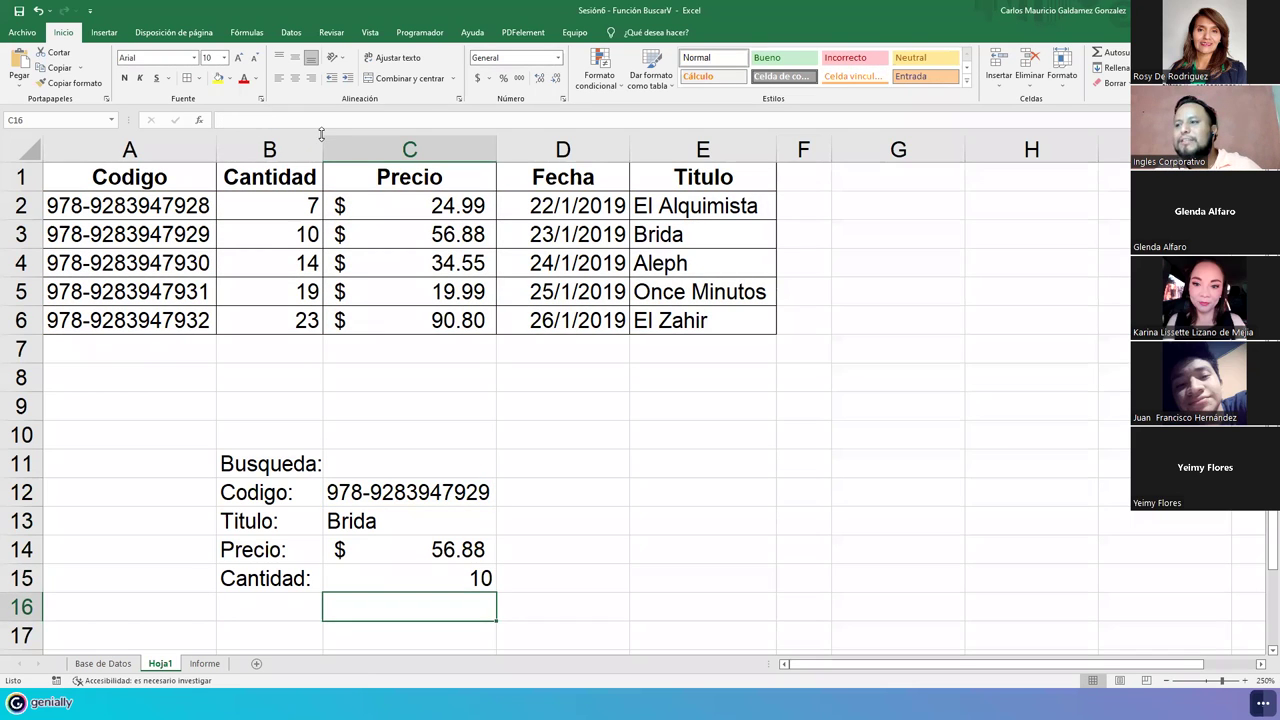
pyautogui.click(400, 492)
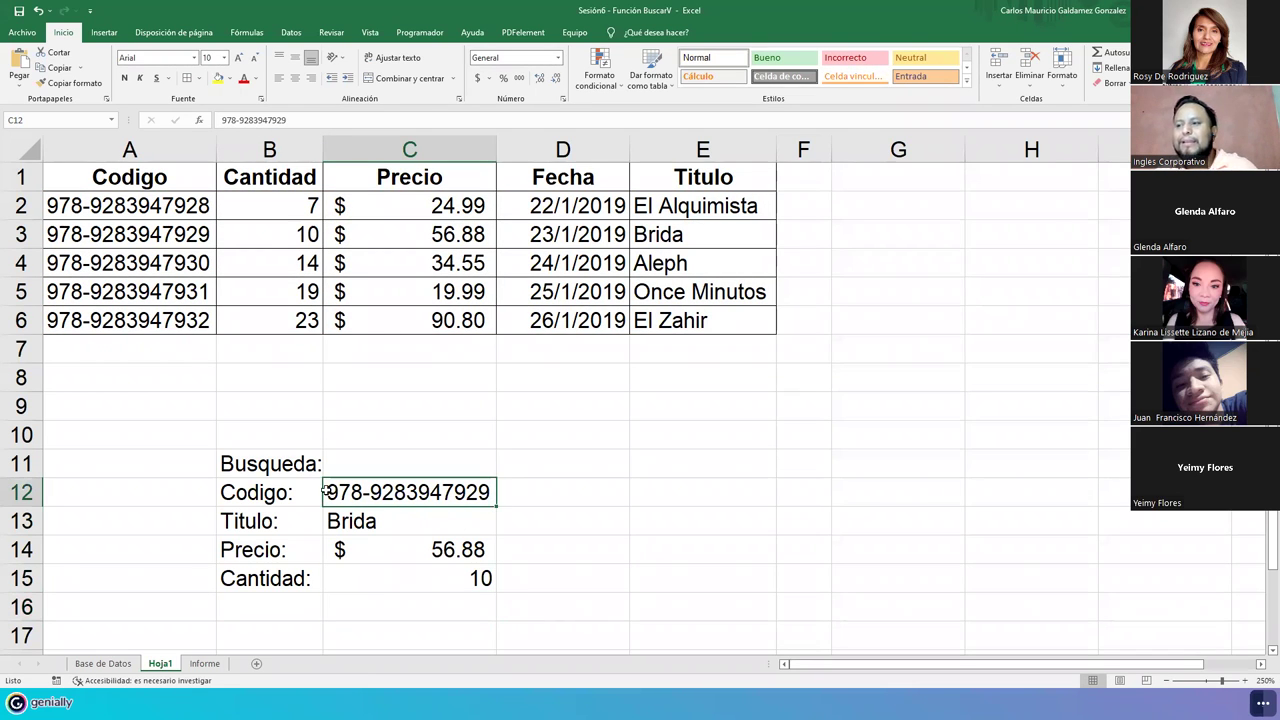
pyautogui.click(172, 281)
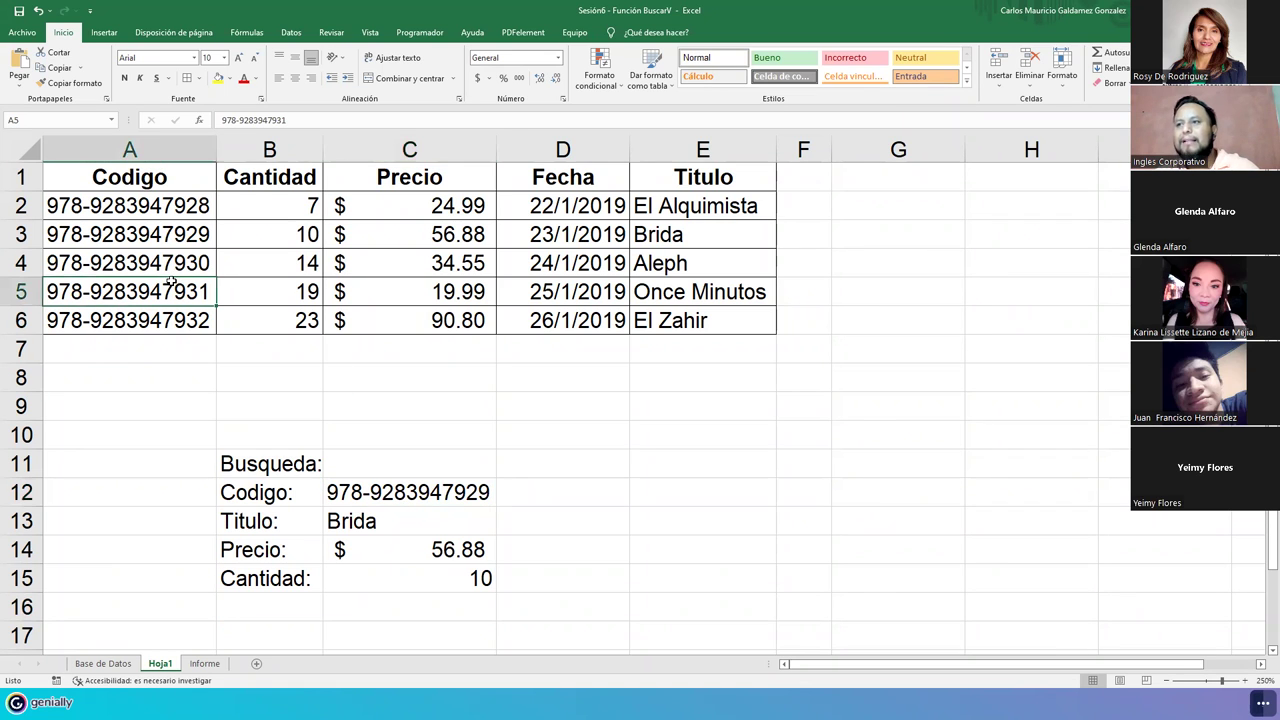
pyautogui.press('F2')
pyautogui.press('Escape')
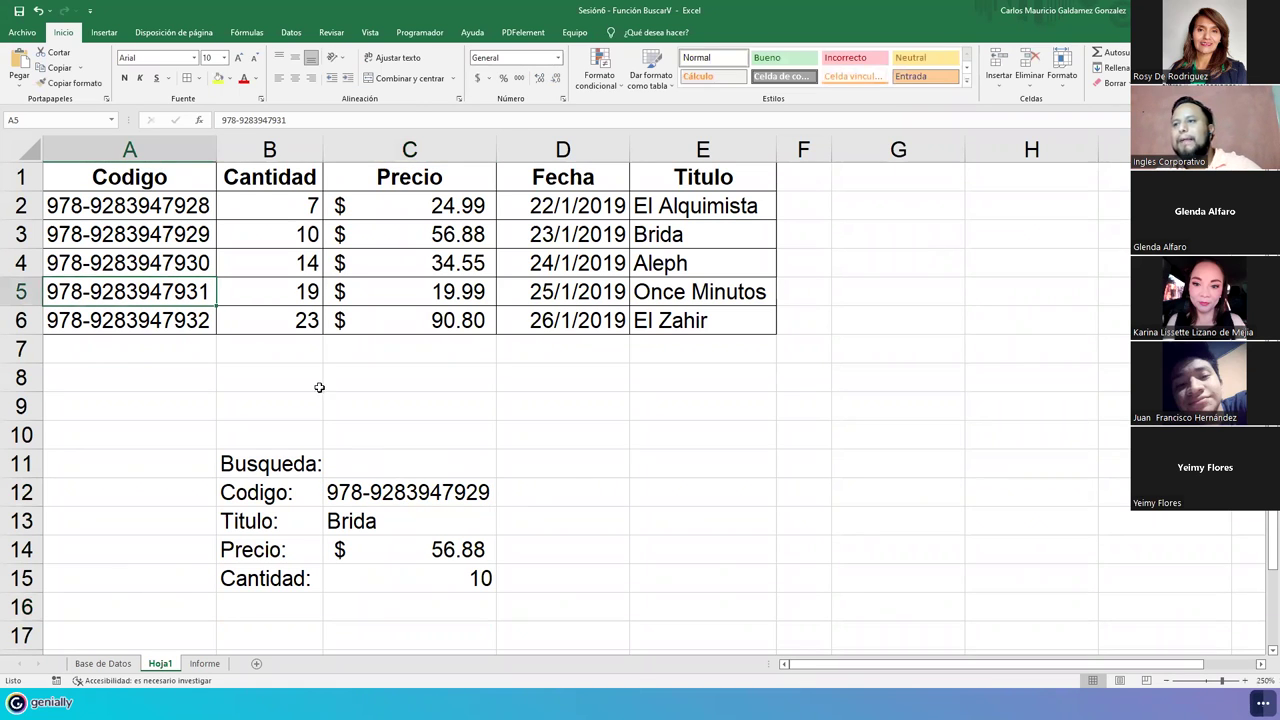
pyautogui.click(433, 490)
pyautogui.press('F2')
pyautogui.press('BackSpace')
pyautogui.press('BackSpace')
pyautogui.write('31')
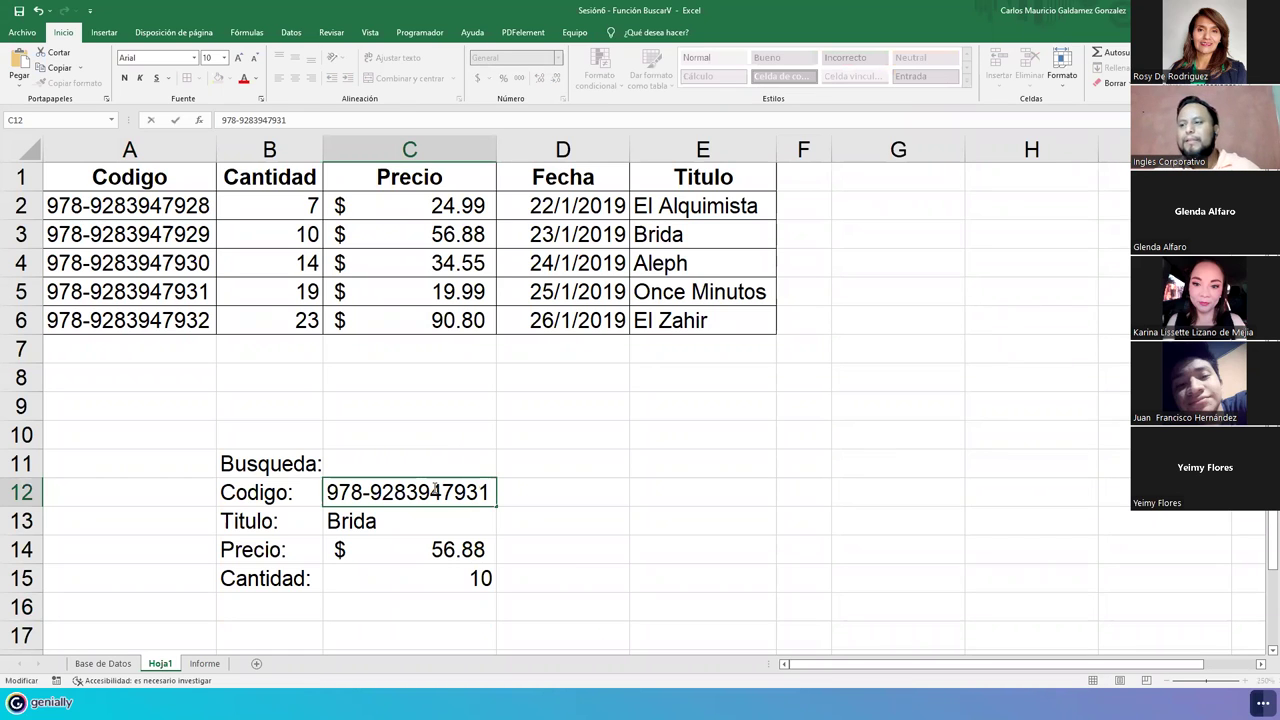
pyautogui.press('Return')
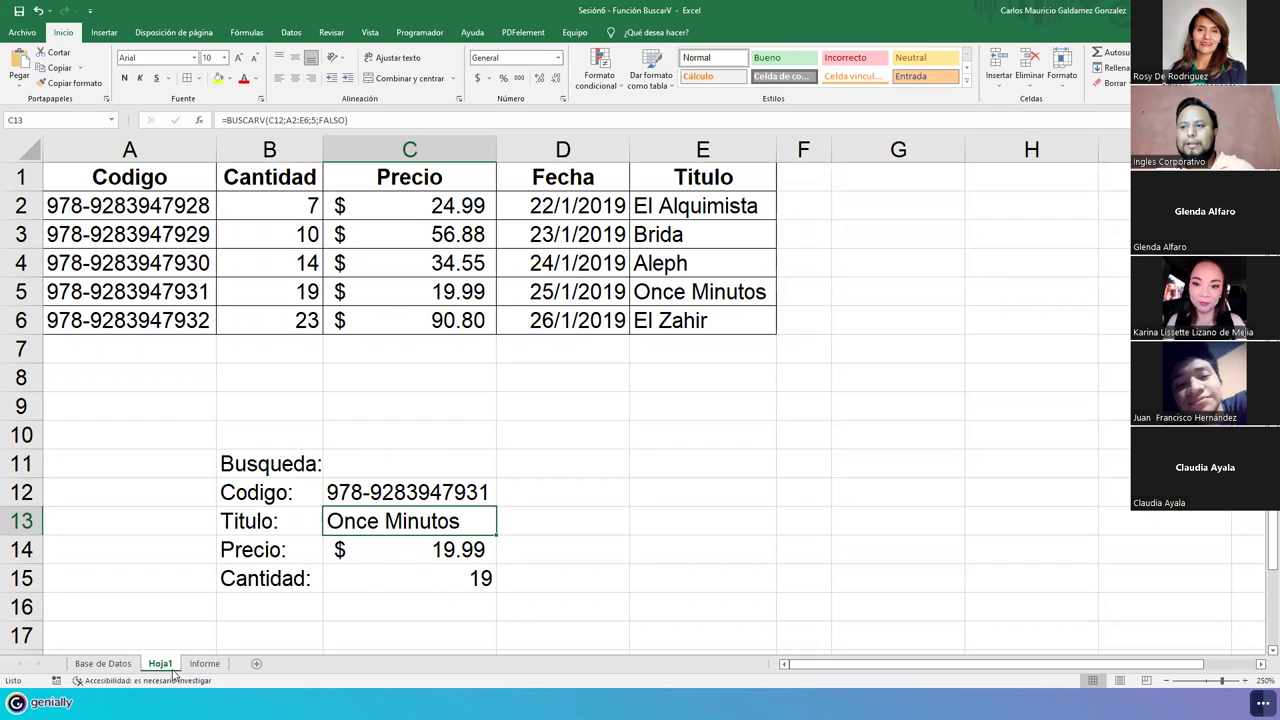
# Step: Move the Hoja1 sheet after the Informe sheet
pyautogui.moveTo(172, 674); pyautogui.dragTo(240, 674)
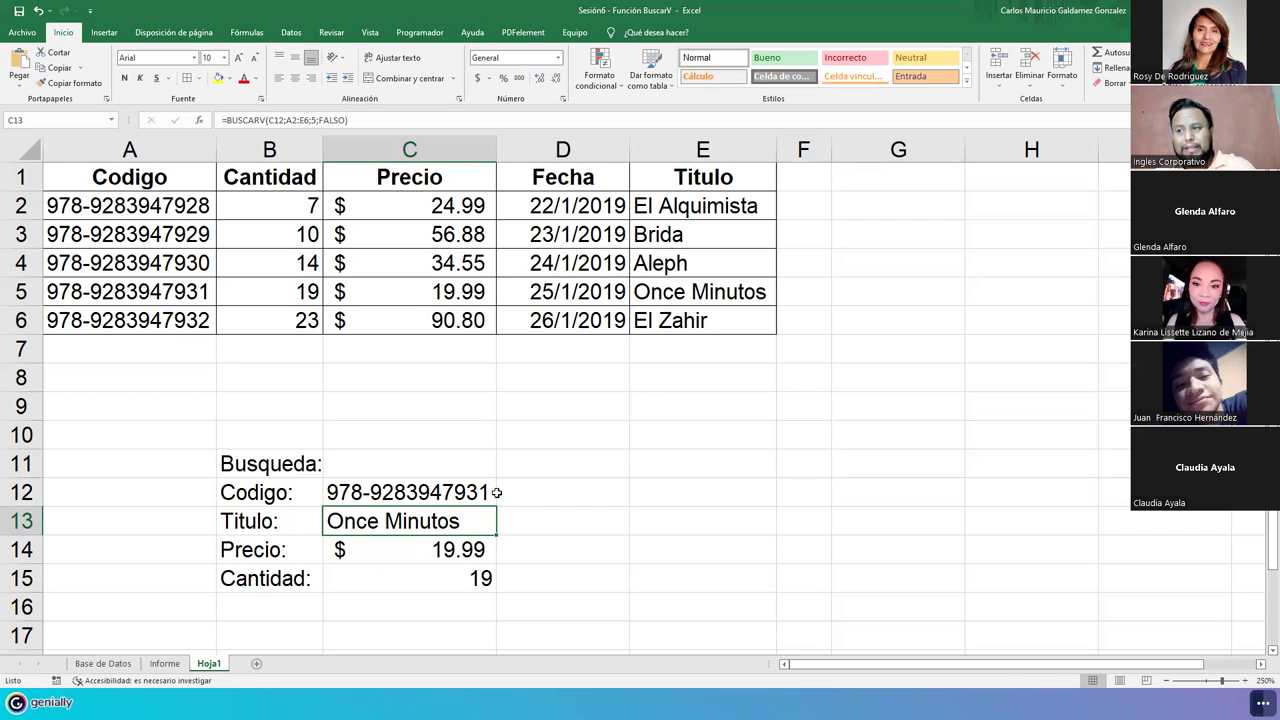
# Step: Add a reference to the Base de Datos sheet in front of A2:E6 in the BUSCARV formula in C13
pyautogui.click(360, 497)
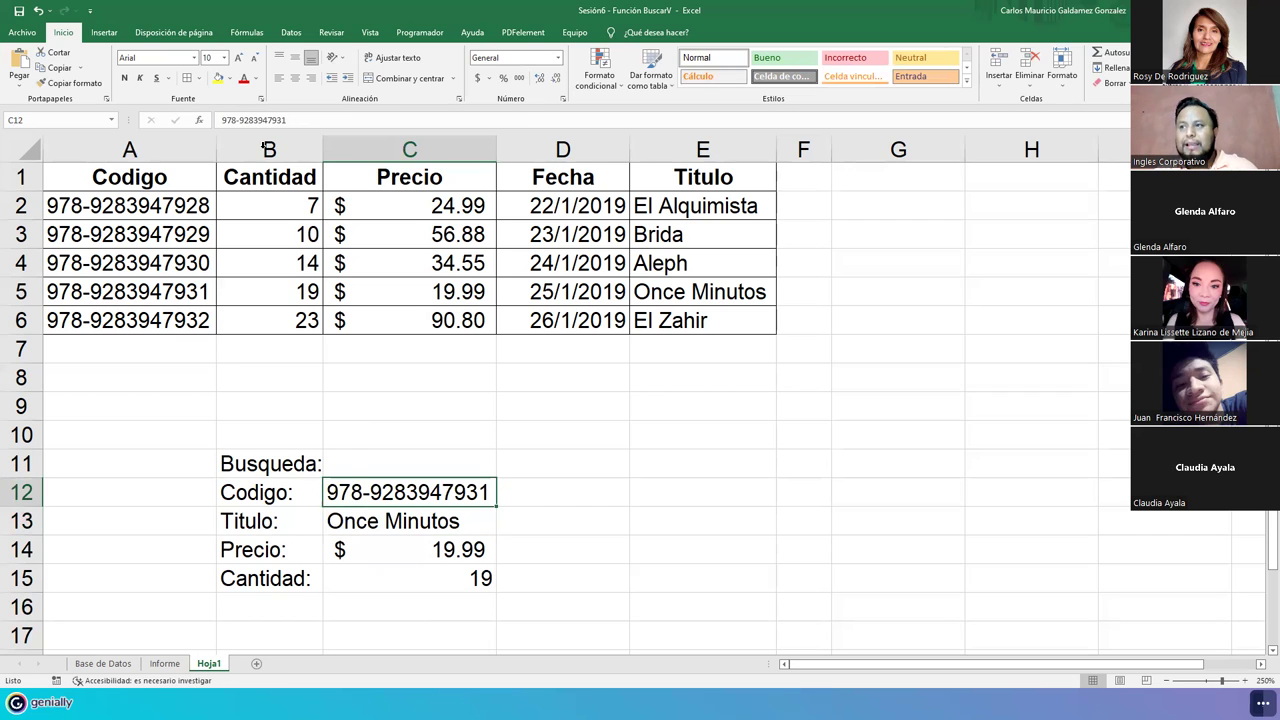
pyautogui.click(368, 522)
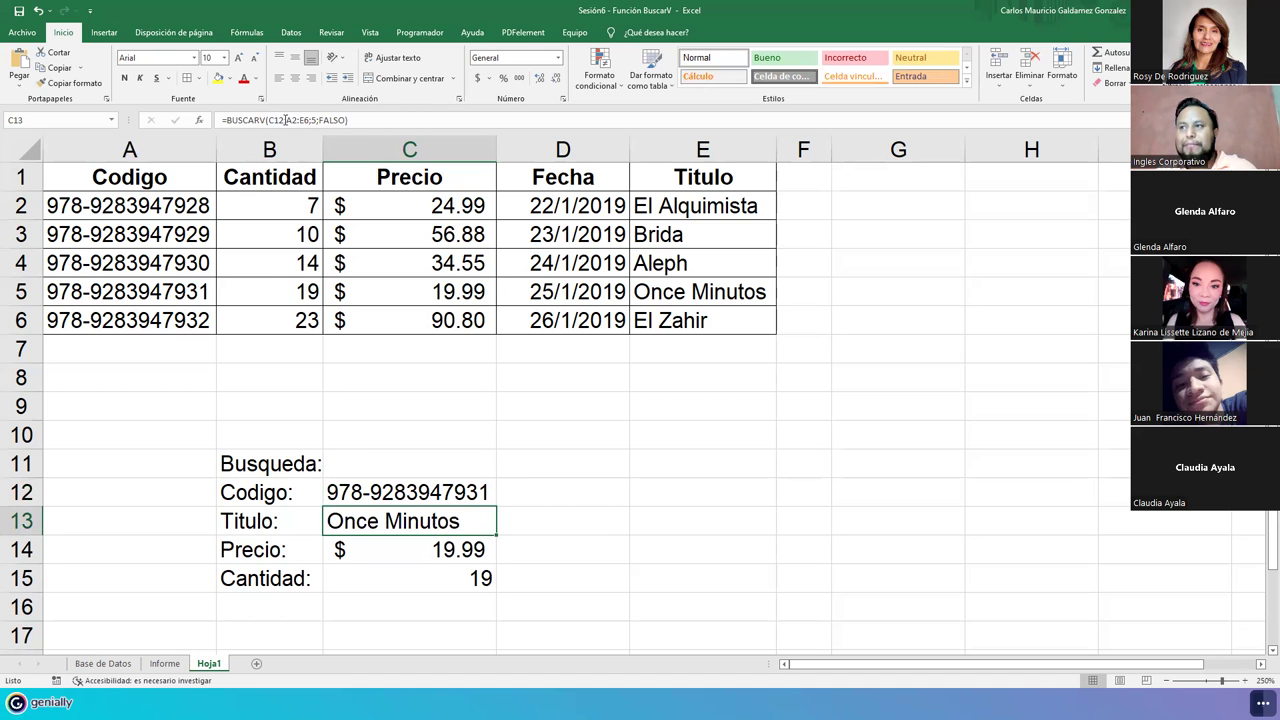
pyautogui.click(286, 120)
pyautogui.click(287, 120)
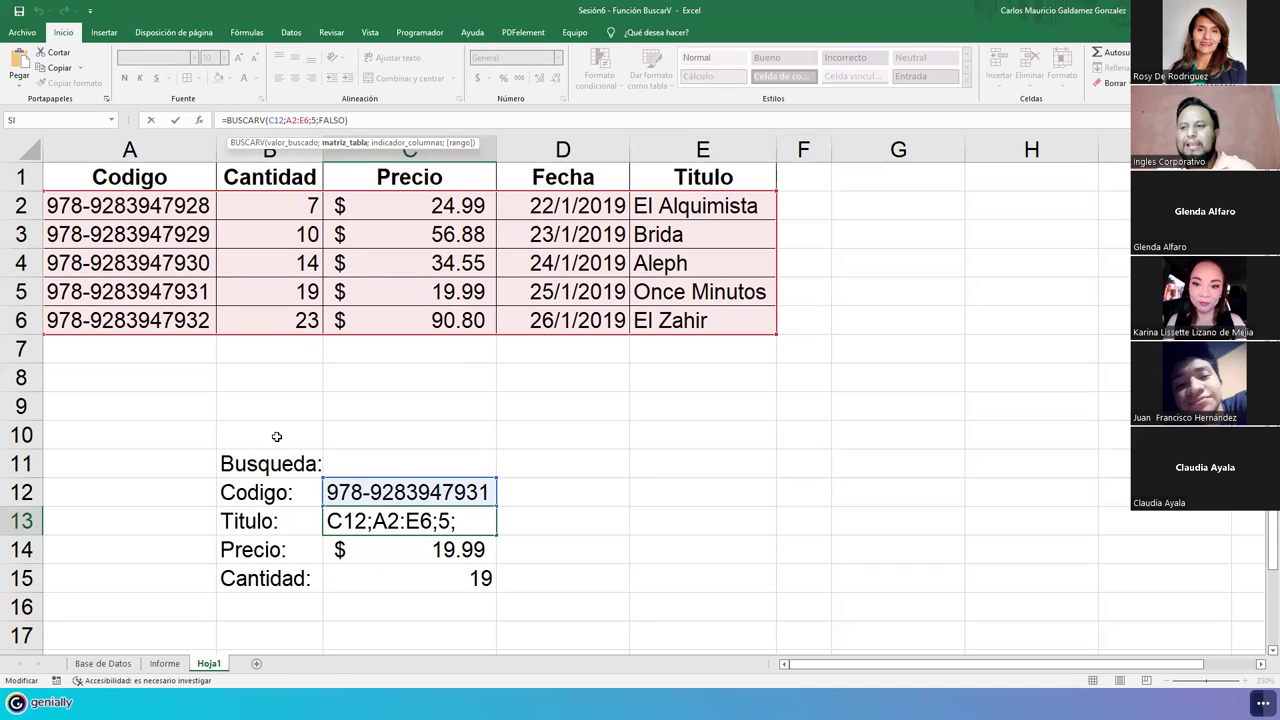
pyautogui.click(101, 664)
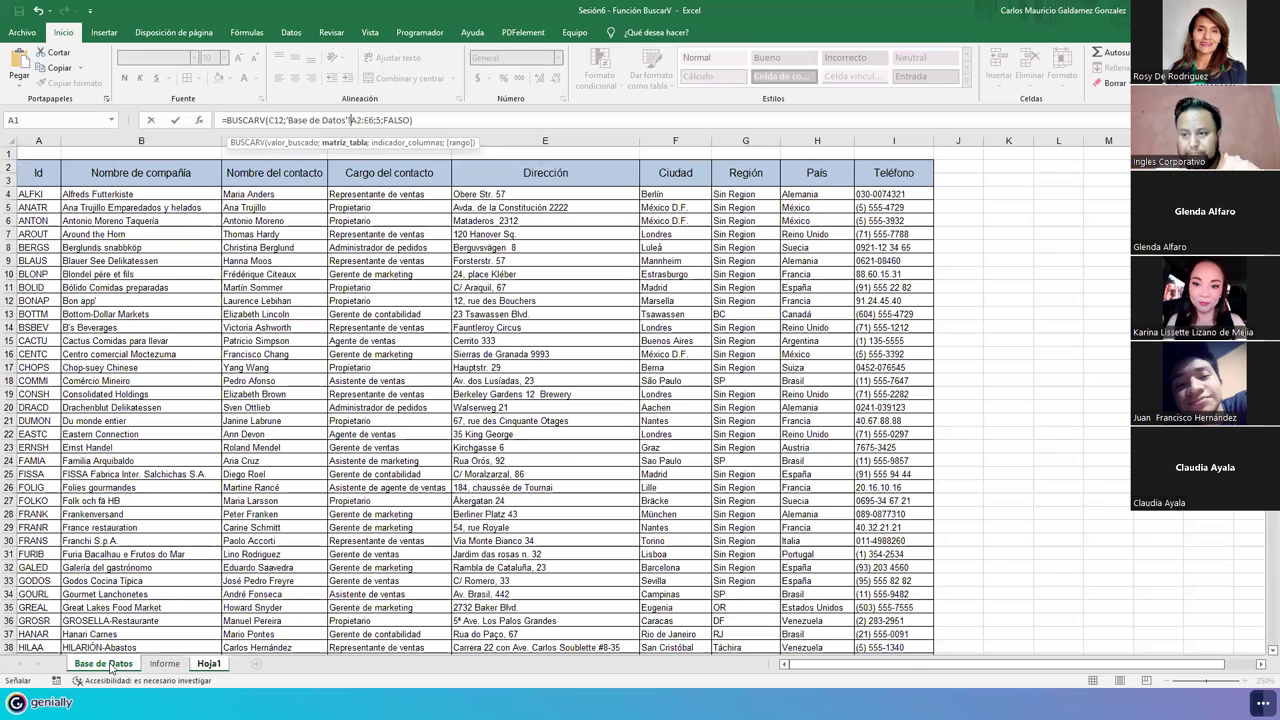
pyautogui.press('Return')
# Step: Rename the Base de Datos sheet as BD
pyautogui.click(100, 664)
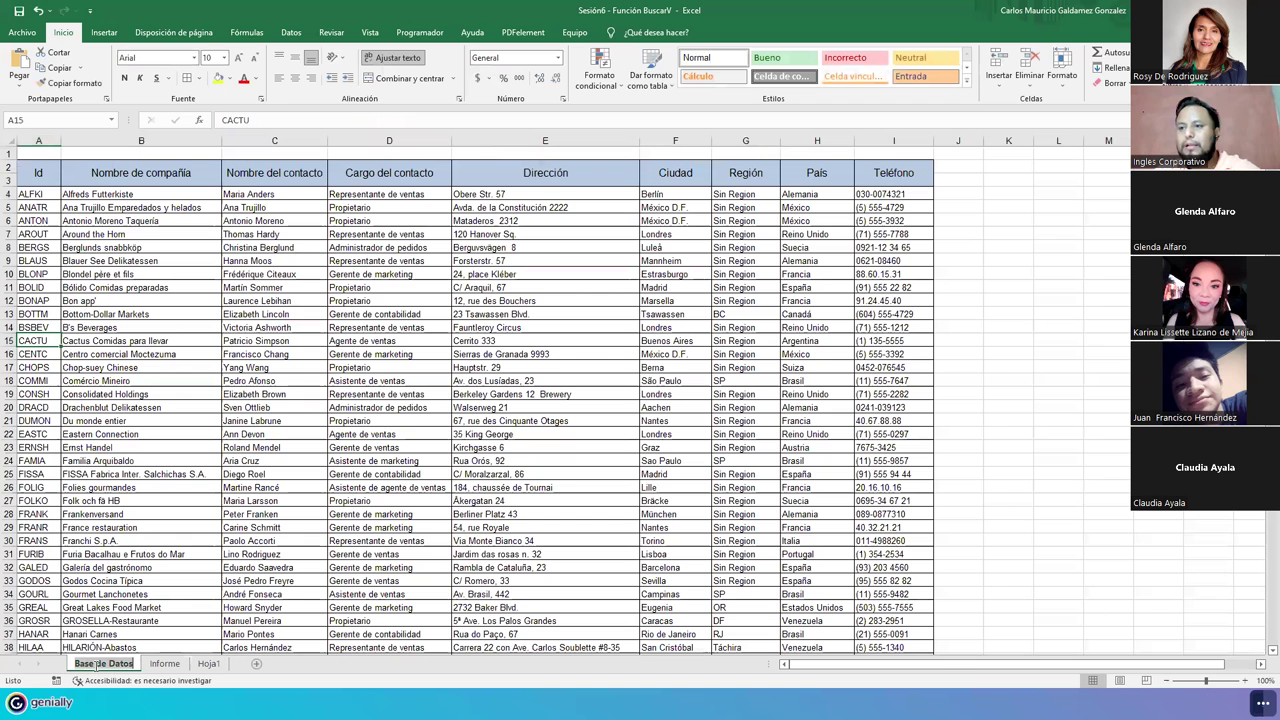
pyautogui.doubleClick(100, 664)
pyautogui.write('BD')
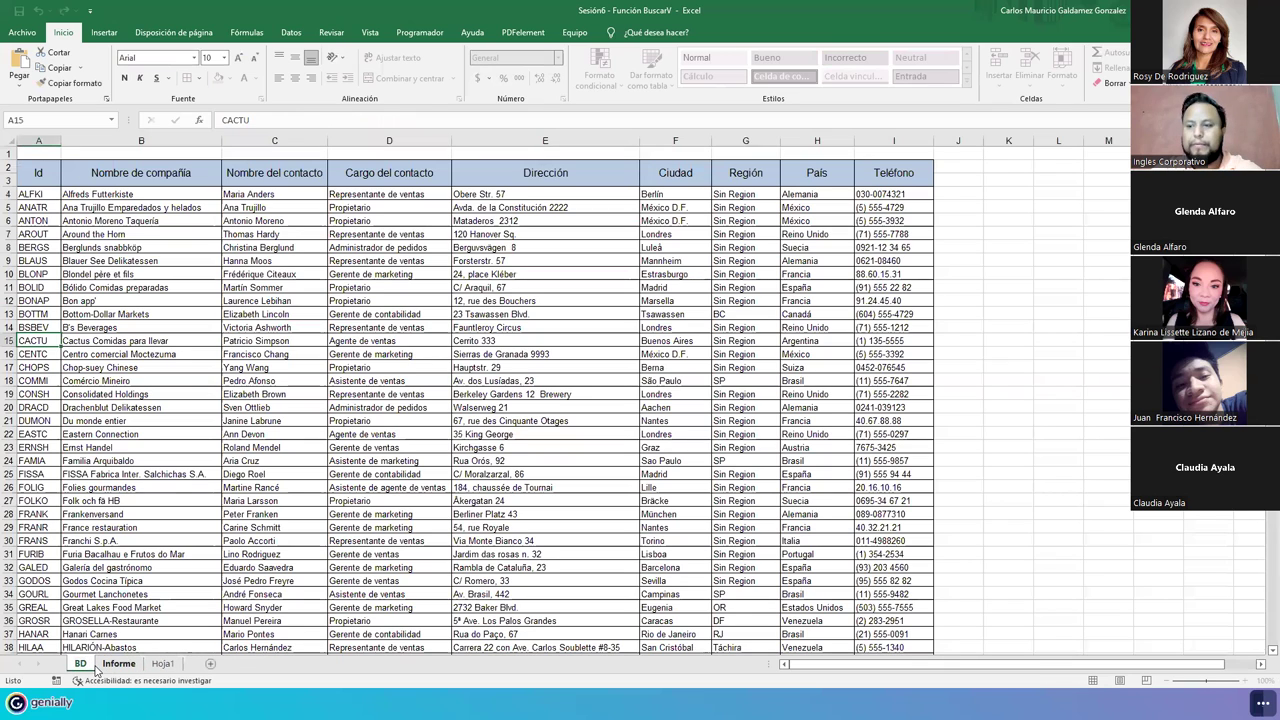
pyautogui.press('Return')
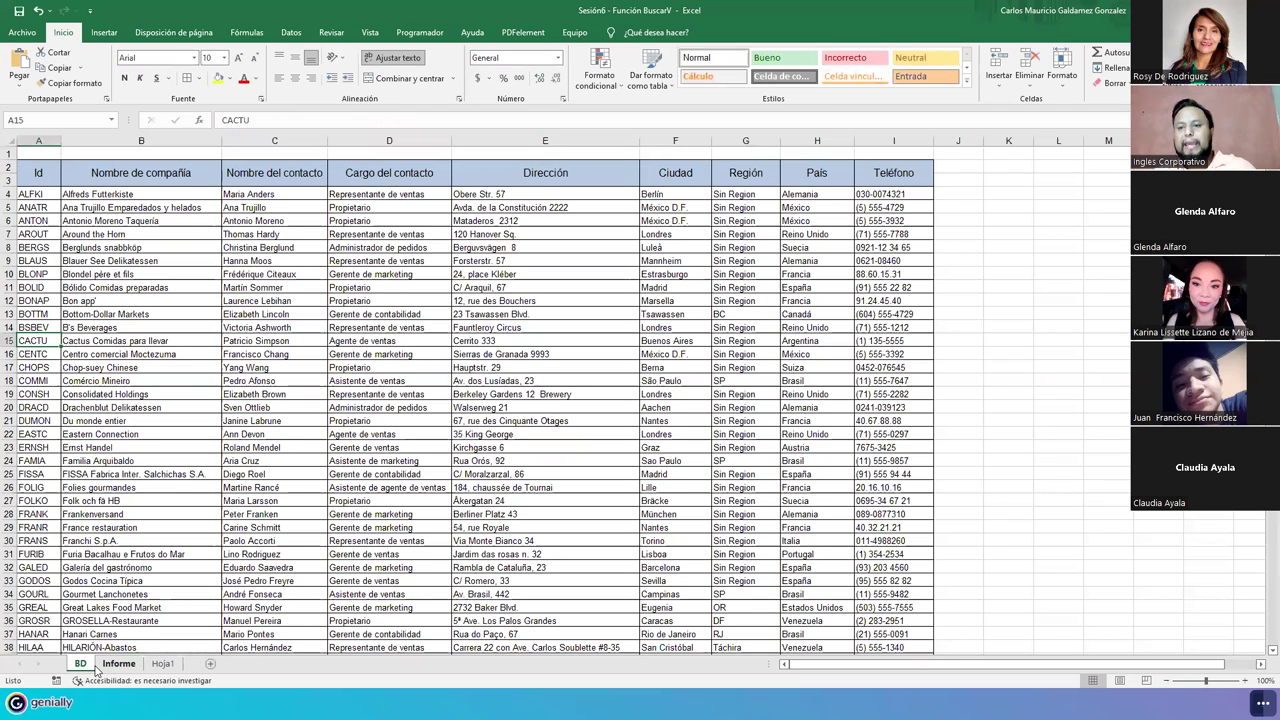
# Step: Compare the client table on the BD sheet with the Informe sheet, finishing on Informe
pyautogui.click(117, 664)
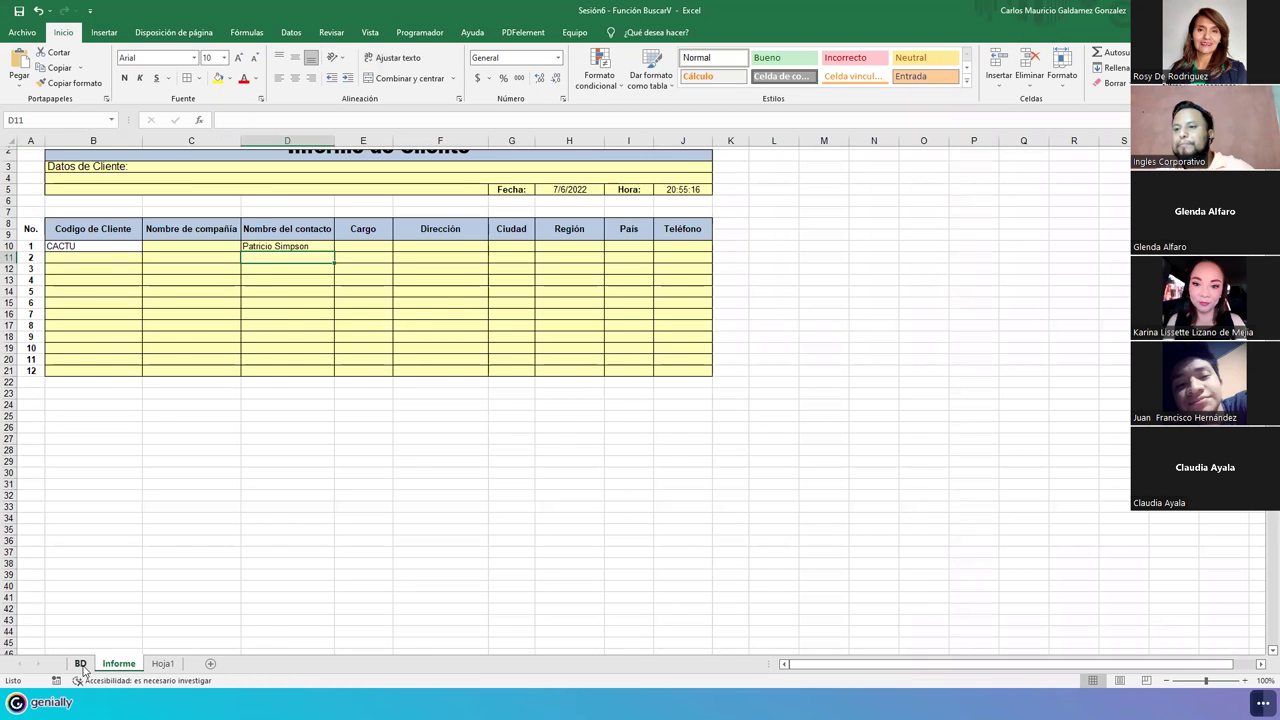
pyautogui.click(80, 664)
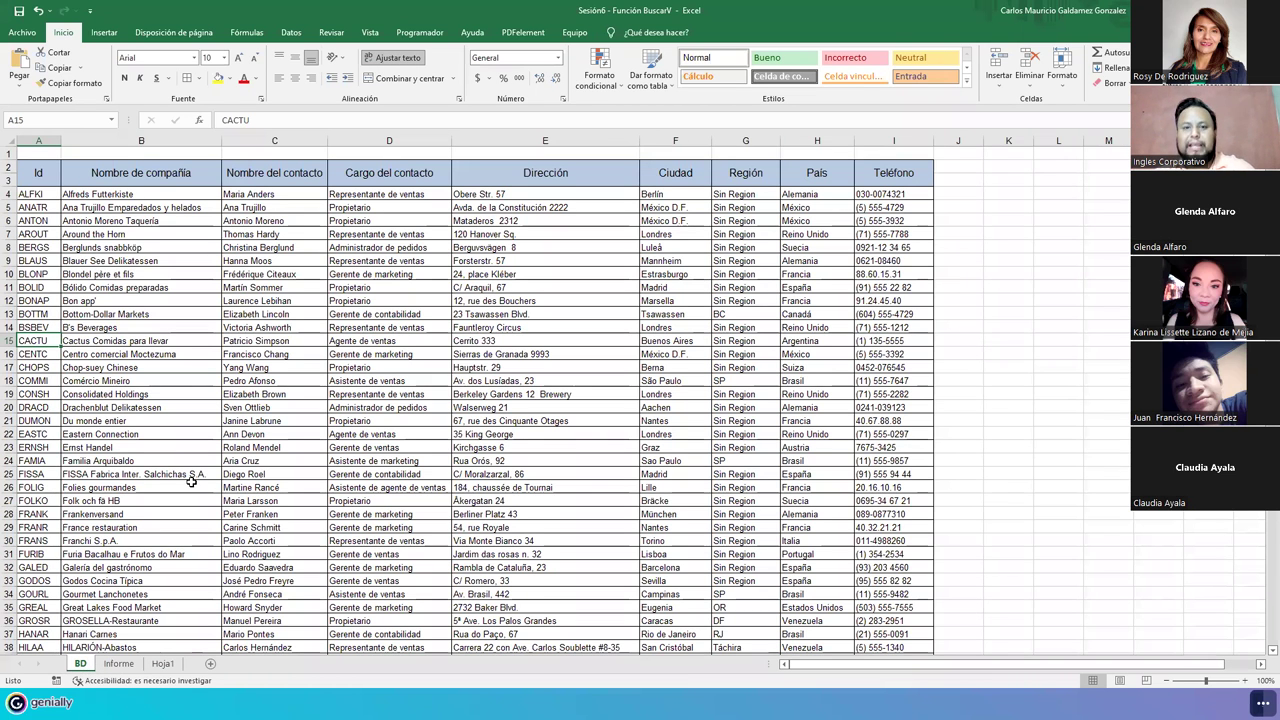
pyautogui.click(118, 664)
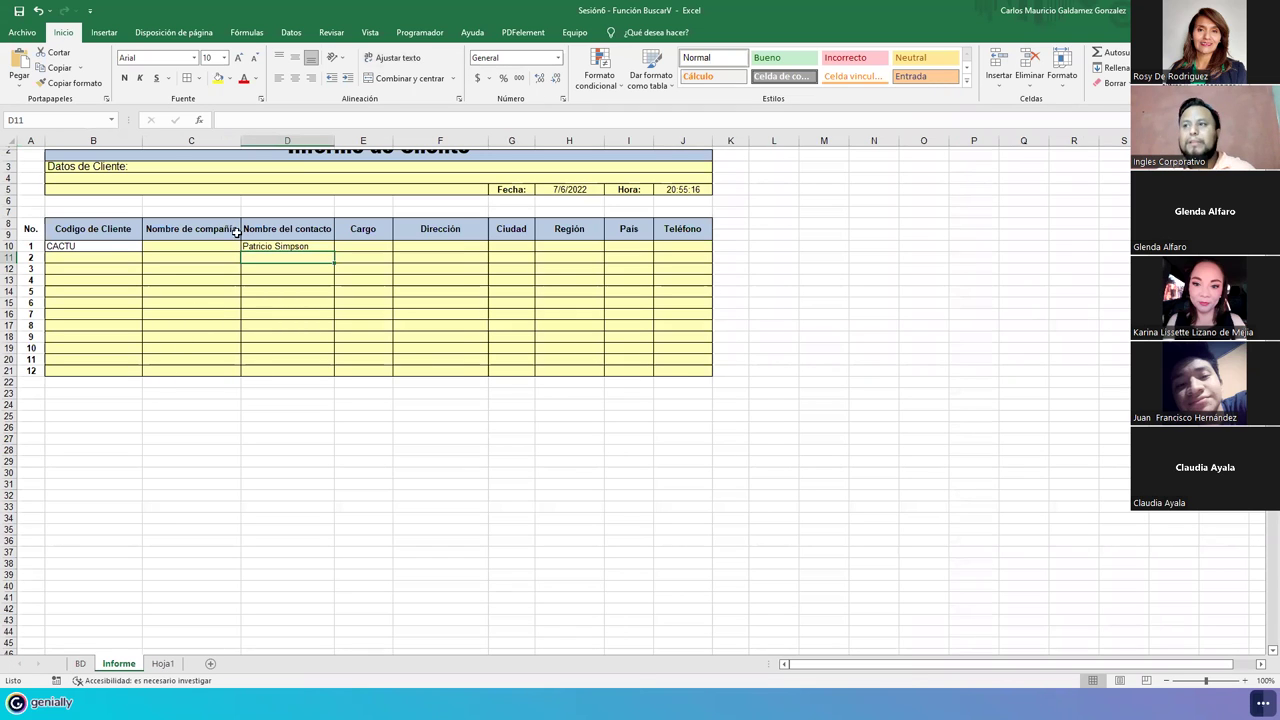
# Step: Examine the client code cells B10:B21 and the detail cells C10:J21 on Informe against BD, with the report enlarged to 160%
pyautogui.moveTo(76, 245); pyautogui.dragTo(80, 366)
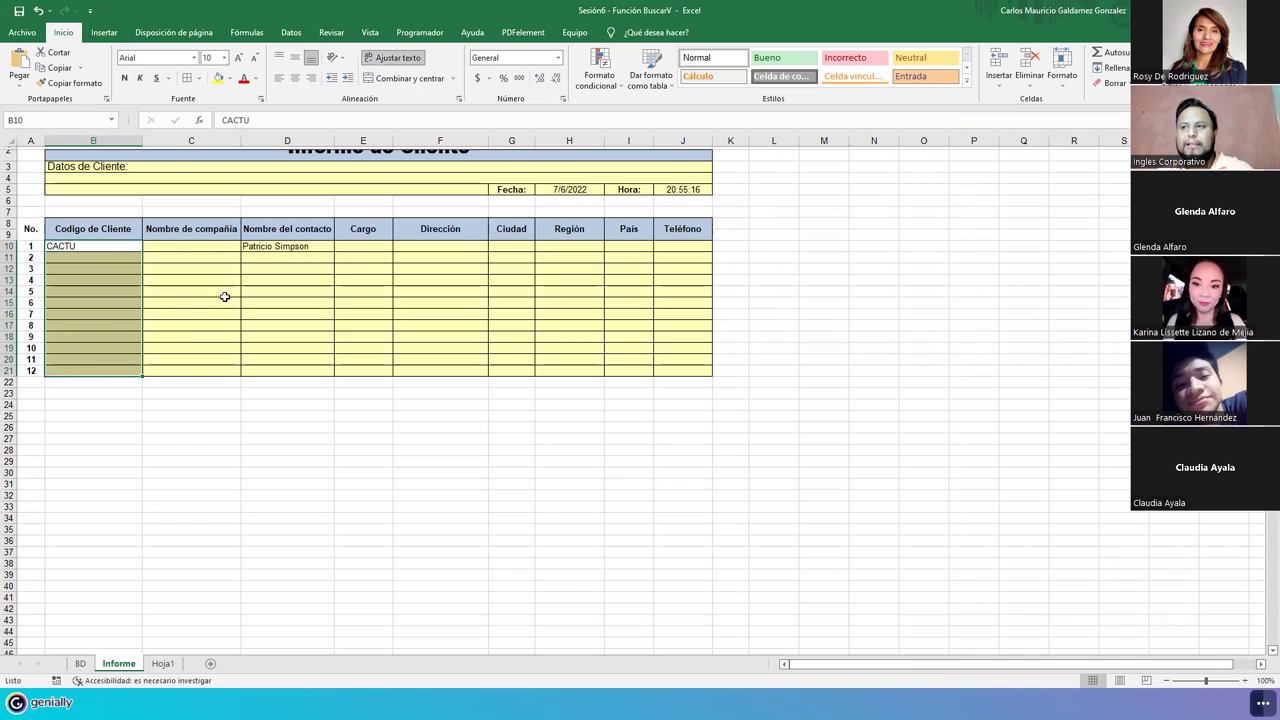
pyautogui.click(210, 253)
pyautogui.moveTo(210, 253)
pyautogui.mouseDown()
pyautogui.moveTo(623, 374)
pyautogui.moveTo(683, 378)
pyautogui.mouseUp()
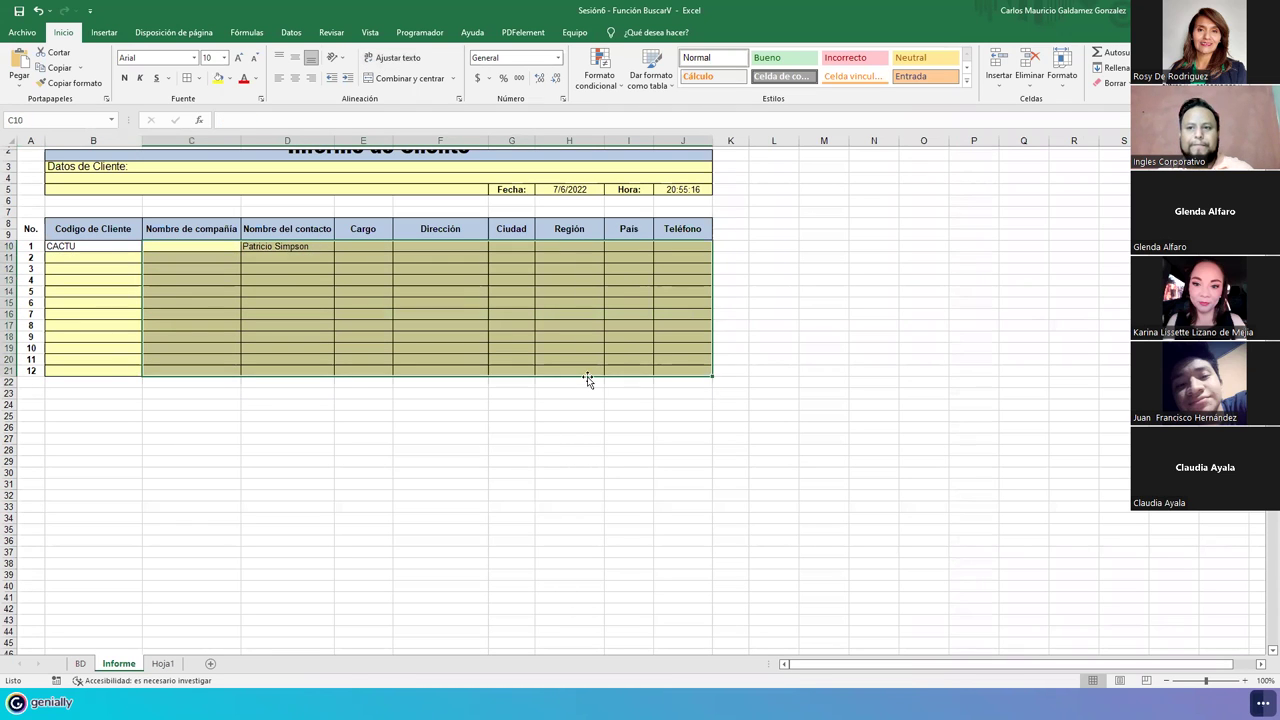
pyautogui.click(79, 249)
pyautogui.moveTo(83, 307); pyautogui.dragTo(86, 369)
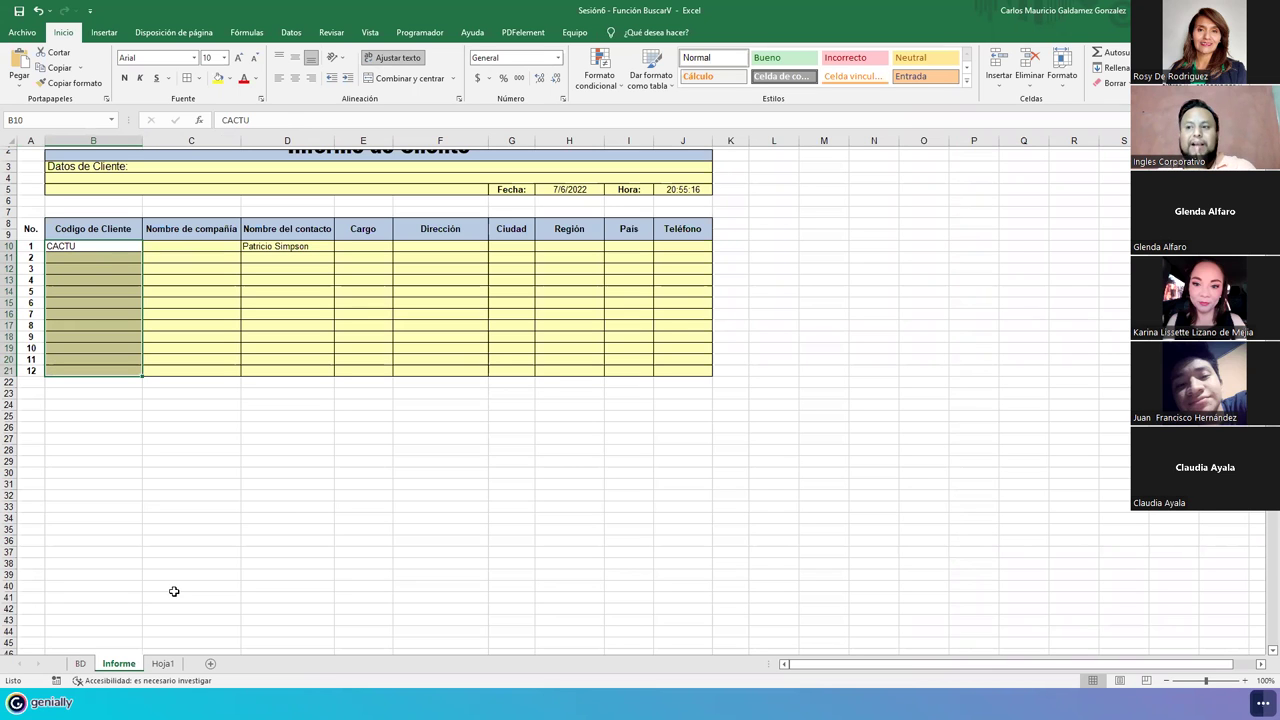
pyautogui.click(83, 666)
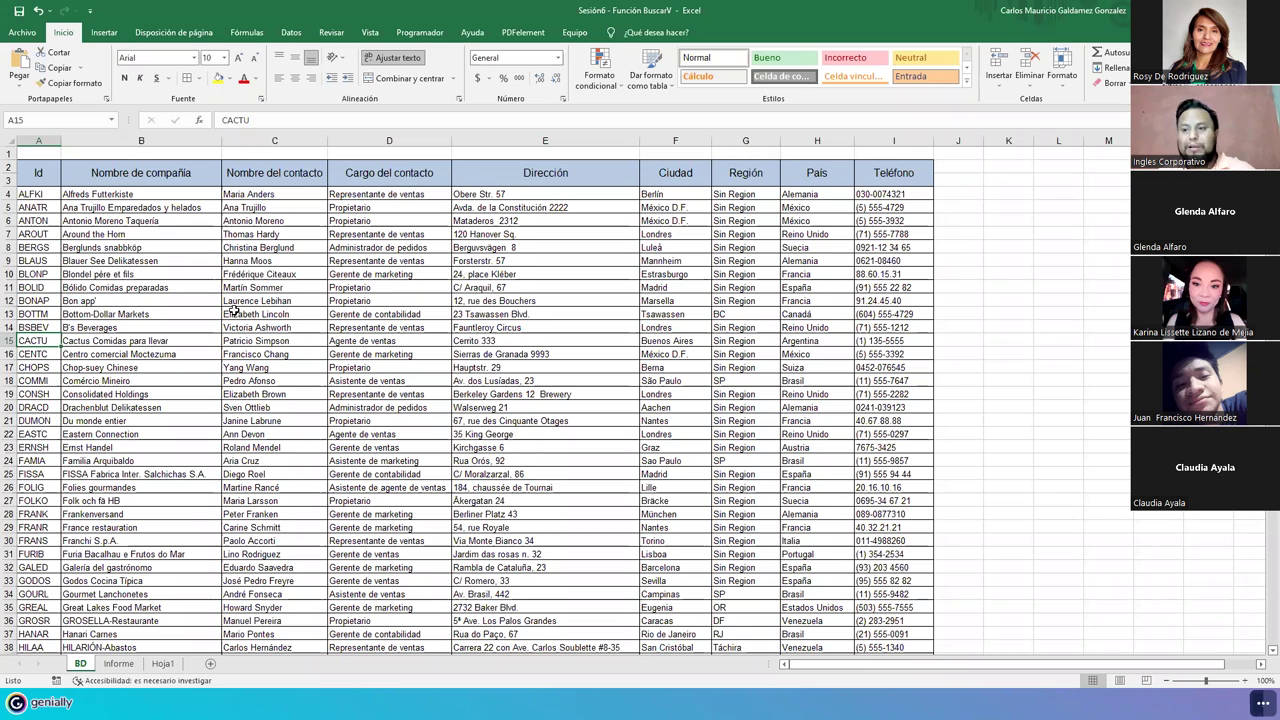
pyautogui.click(118, 665)
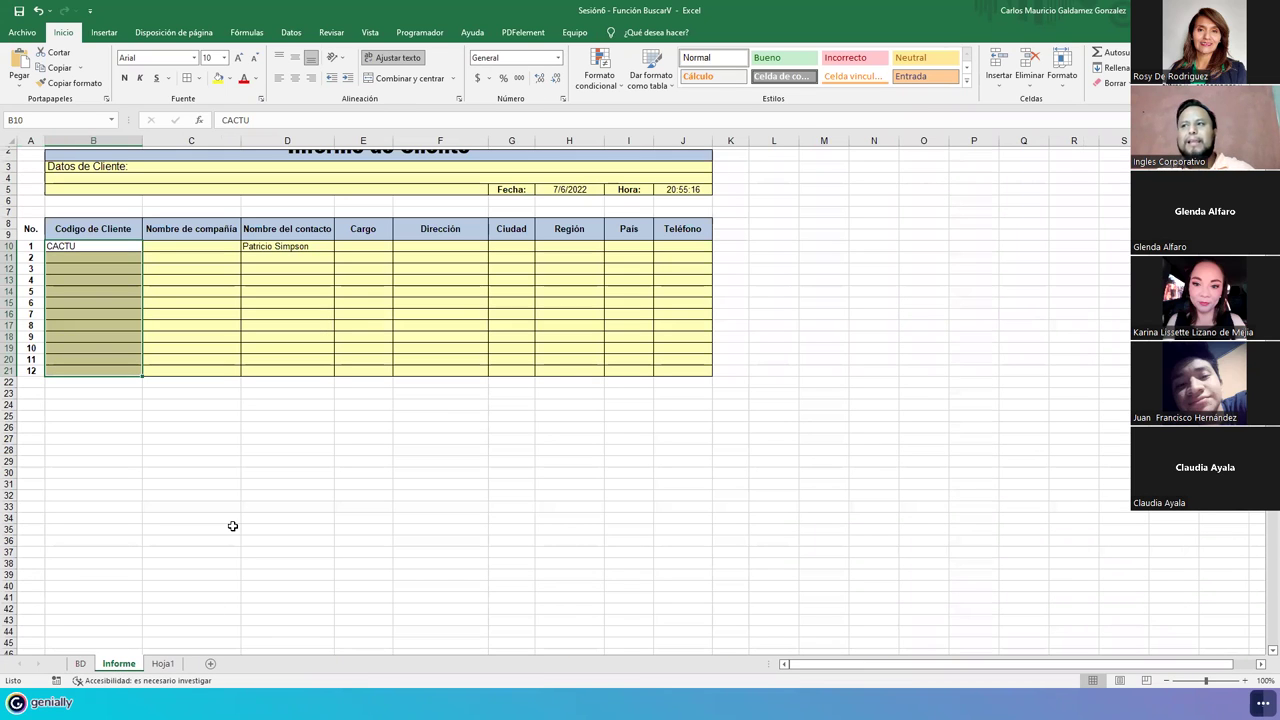
pyautogui.click(203, 486)
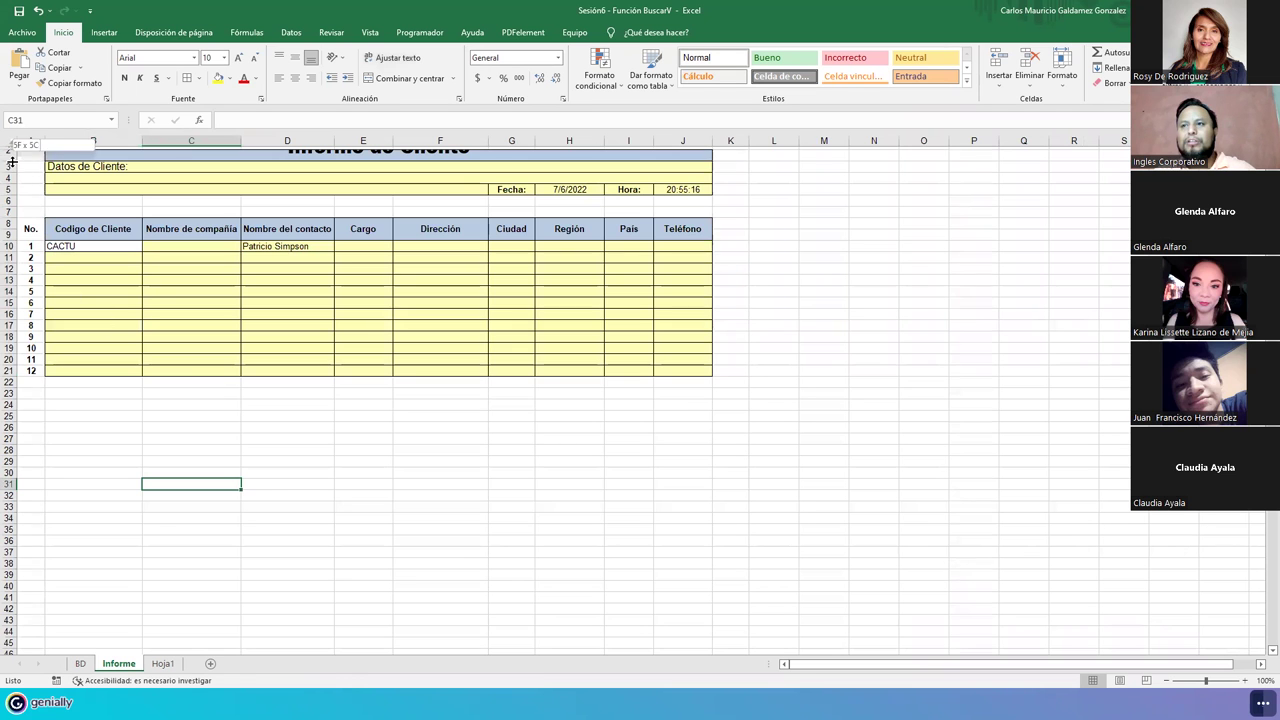
pyautogui.scroll(1, 25, 180)
pyautogui.keyDown('ctrl'); pyautogui.scroll(4, 248, 360); pyautogui.keyUp('ctrl')
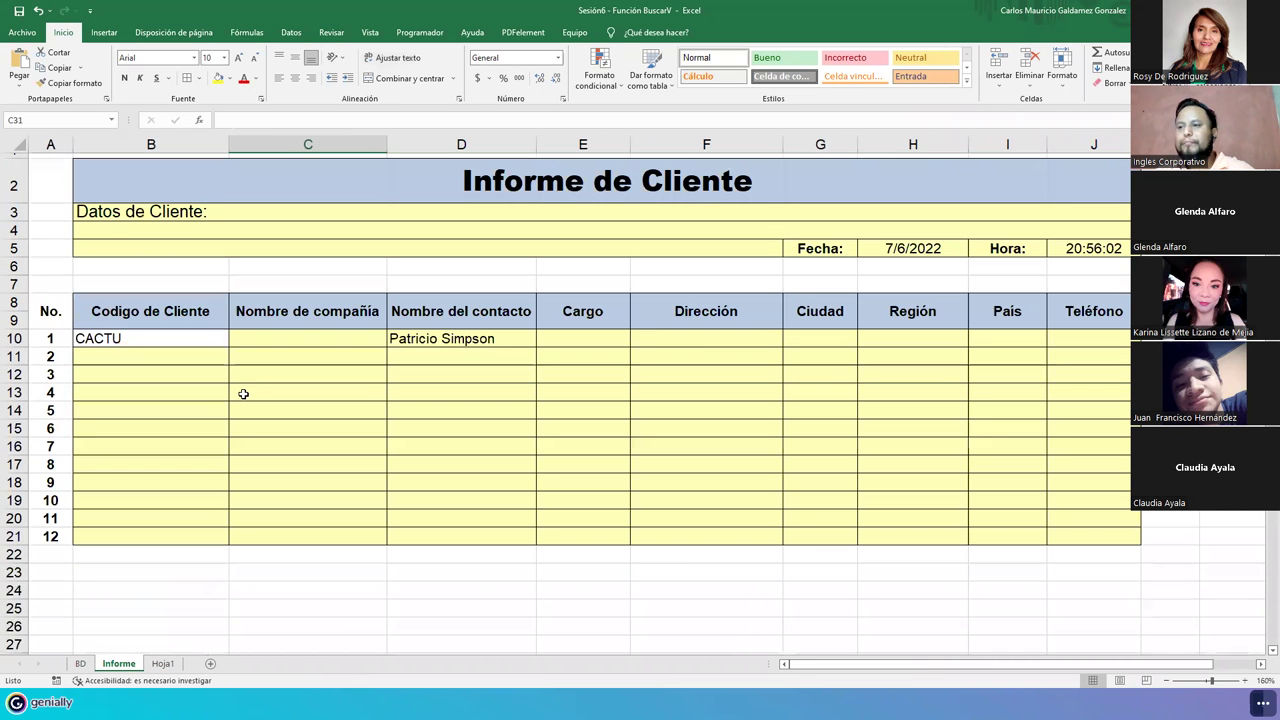
# Step: Examine the full Id column from A4 on the BD sheet and the headers from Cargo del contacto to Teléfono
pyautogui.click(80, 663)
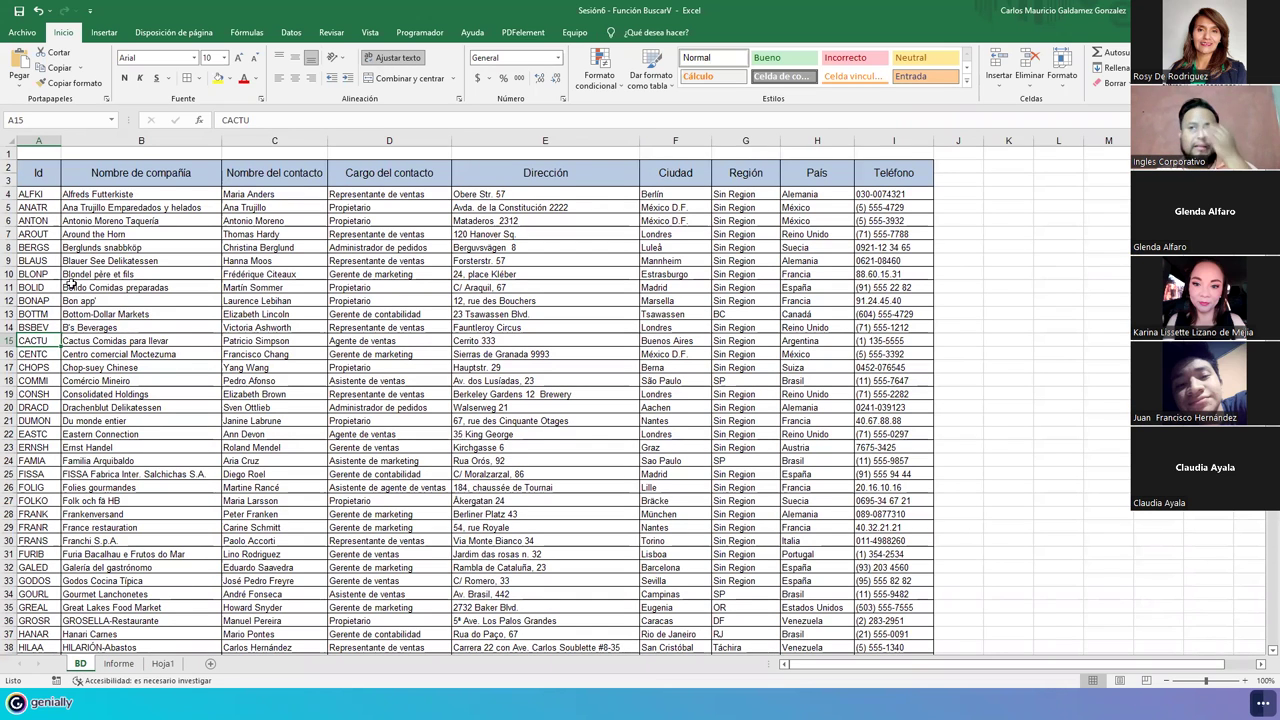
pyautogui.click(35, 194)
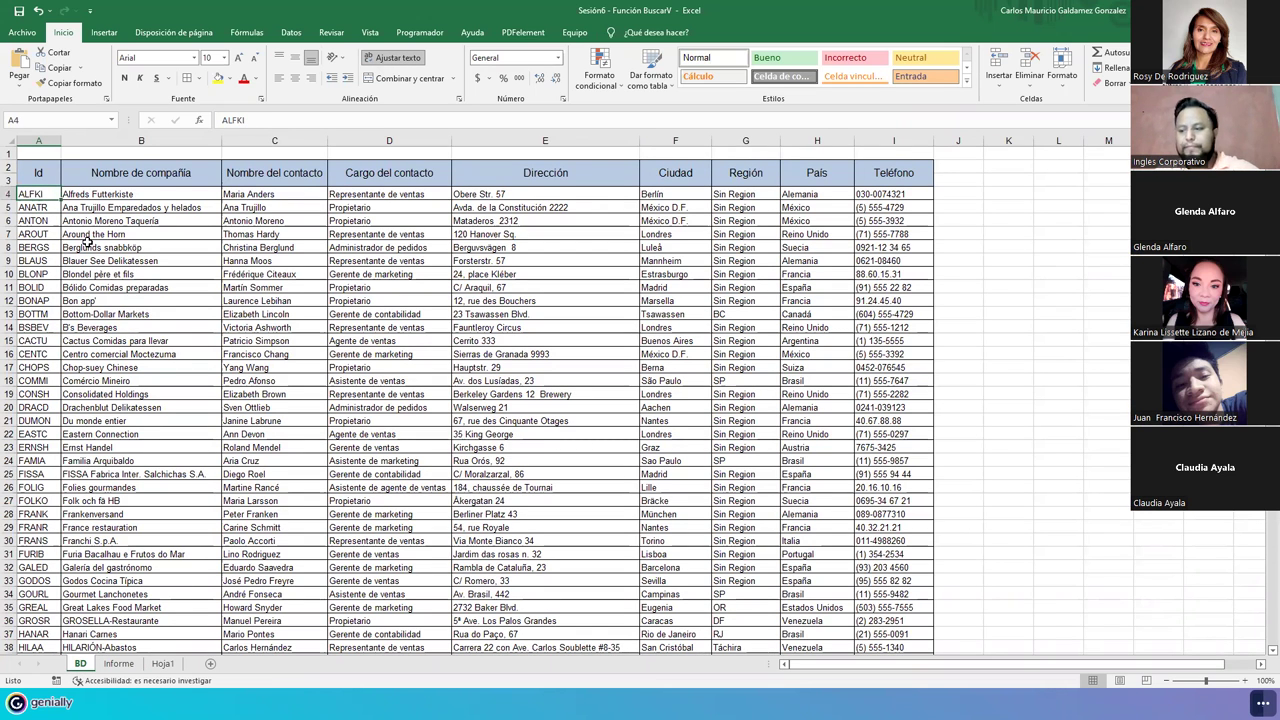
pyautogui.hotkey('ctrl', 'shift', 'Down')
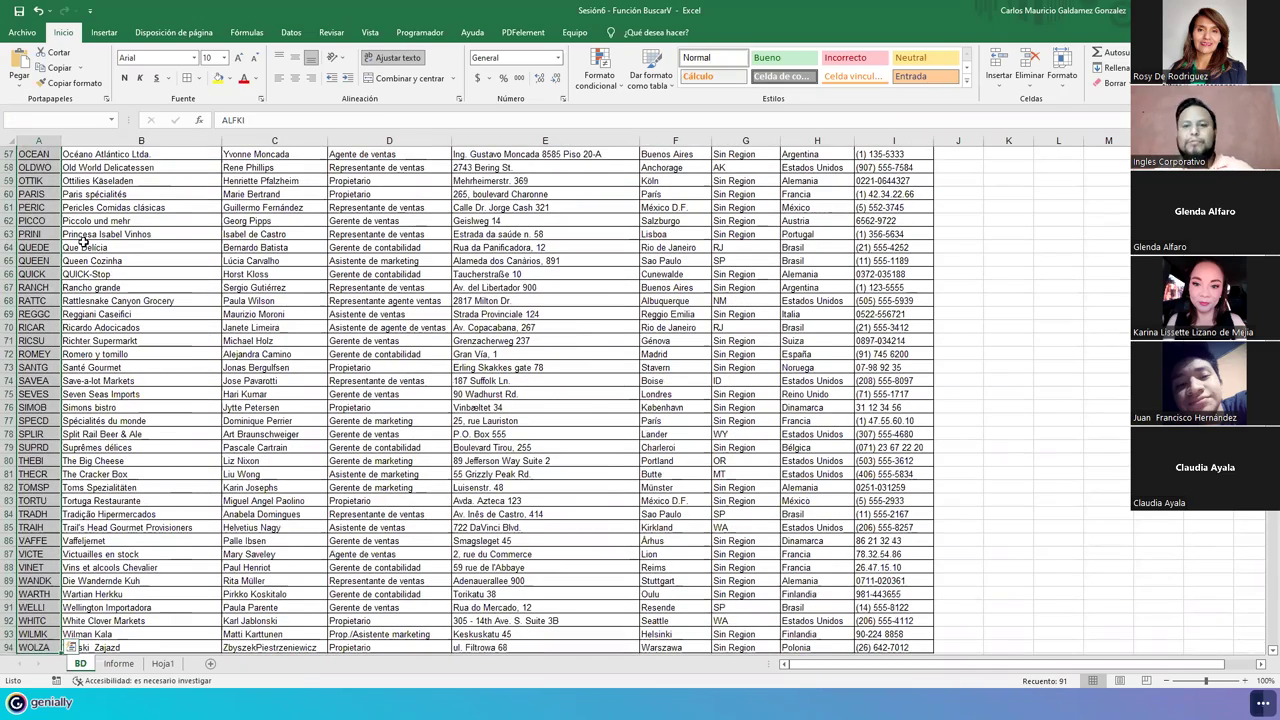
pyautogui.hotkey('ctrl', 'Home')
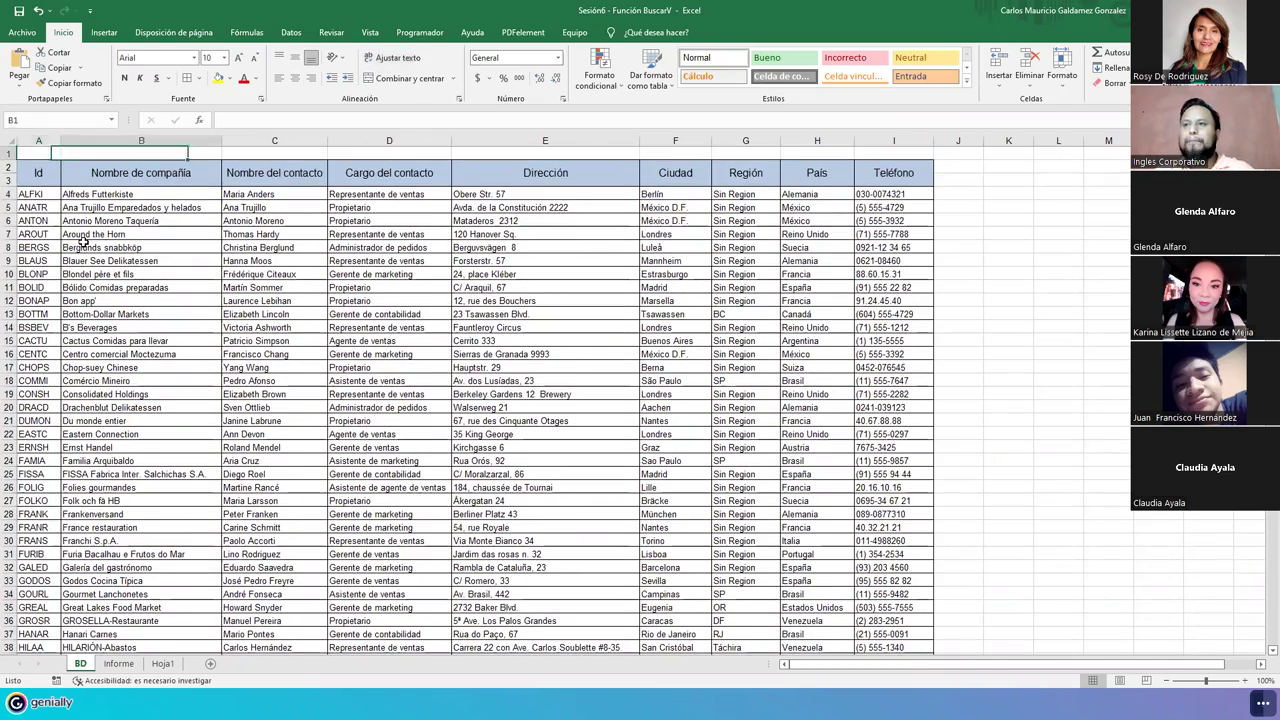
pyautogui.press('Down')
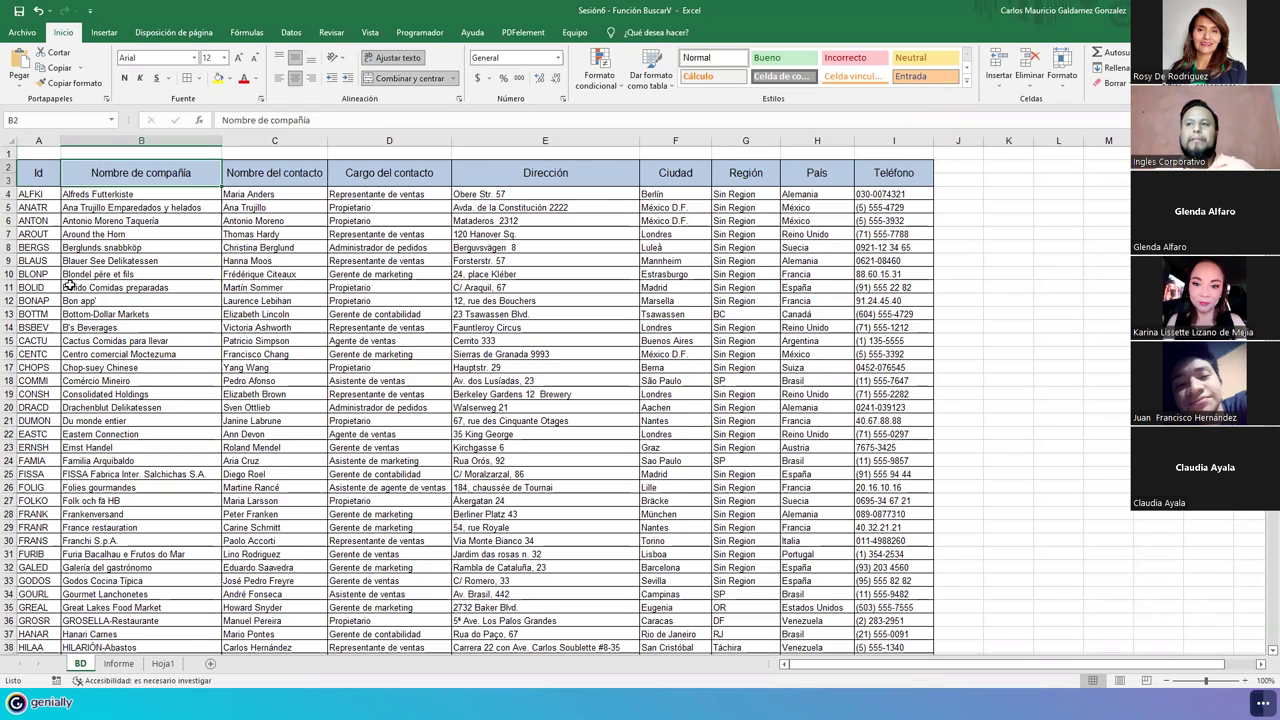
pyautogui.click(30, 195)
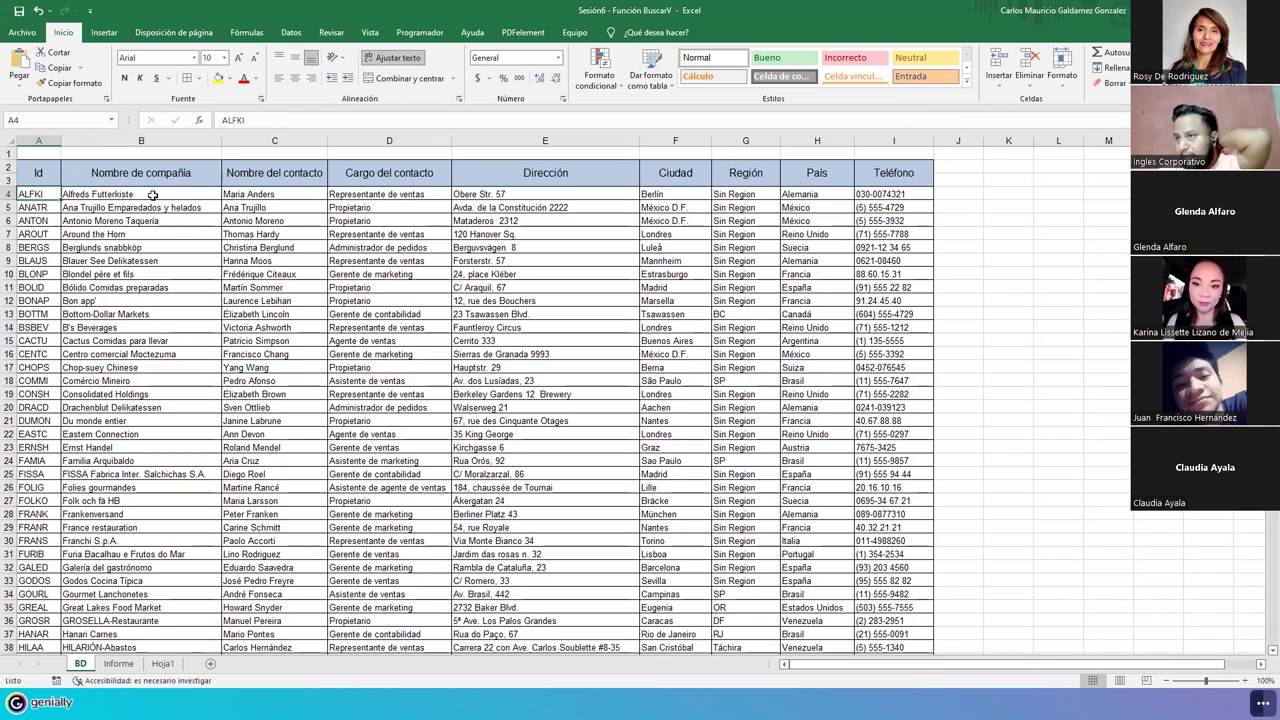
pyautogui.click(396, 170)
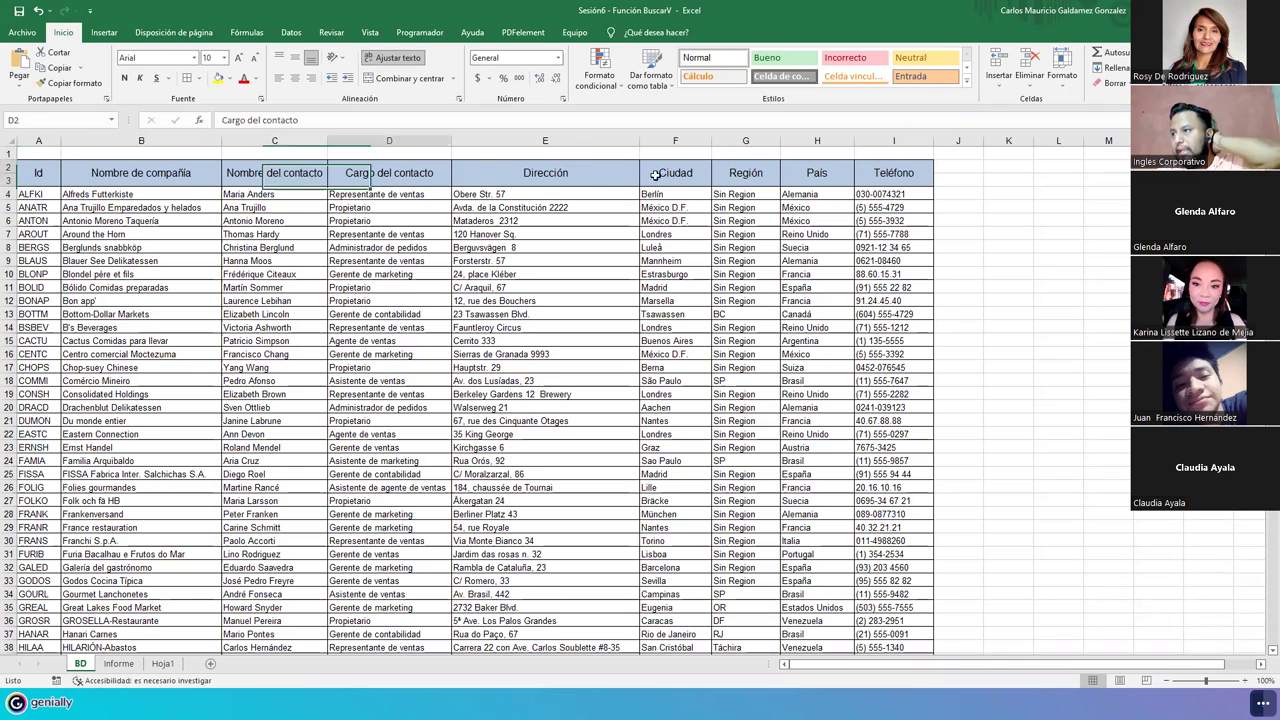
pyautogui.moveTo(655, 175); pyautogui.dragTo(834, 172)
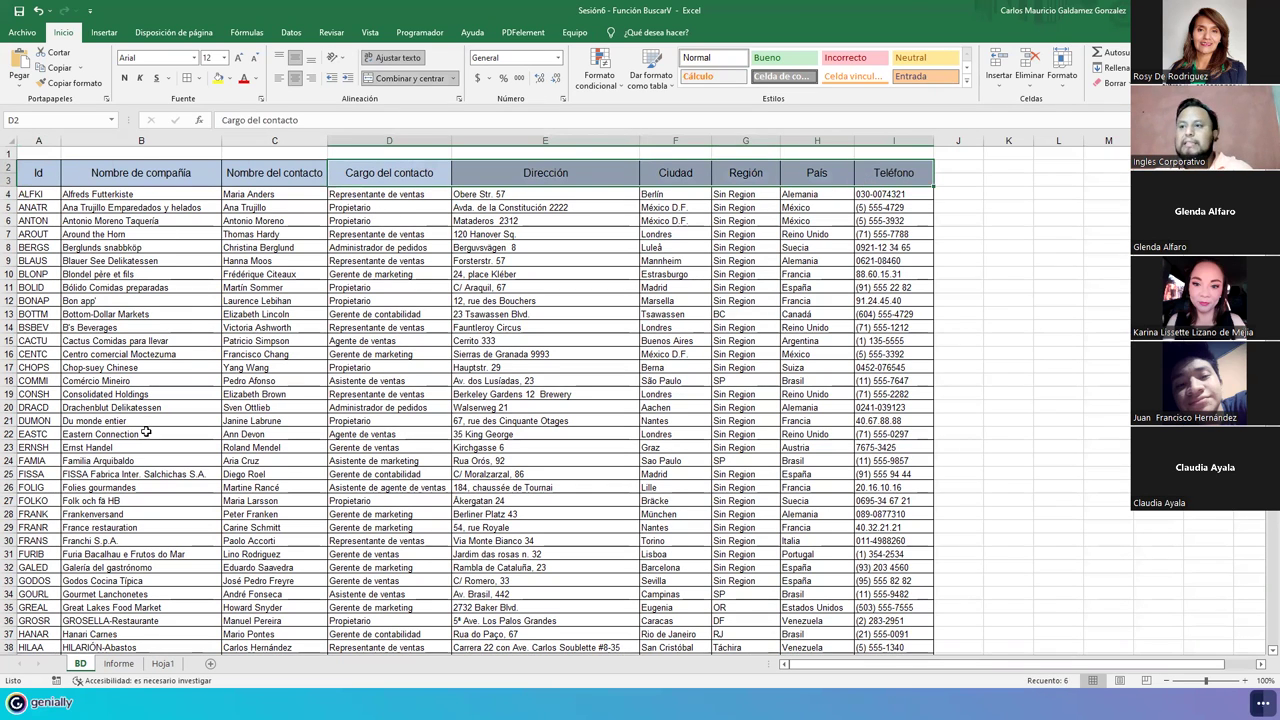
# Step: Review the code and detail ranges and the BUSCARV formula in D10 on Informe, comparing them with the BD table
pyautogui.click(112, 665)
pyautogui.moveTo(152, 340); pyautogui.dragTo(135, 535)
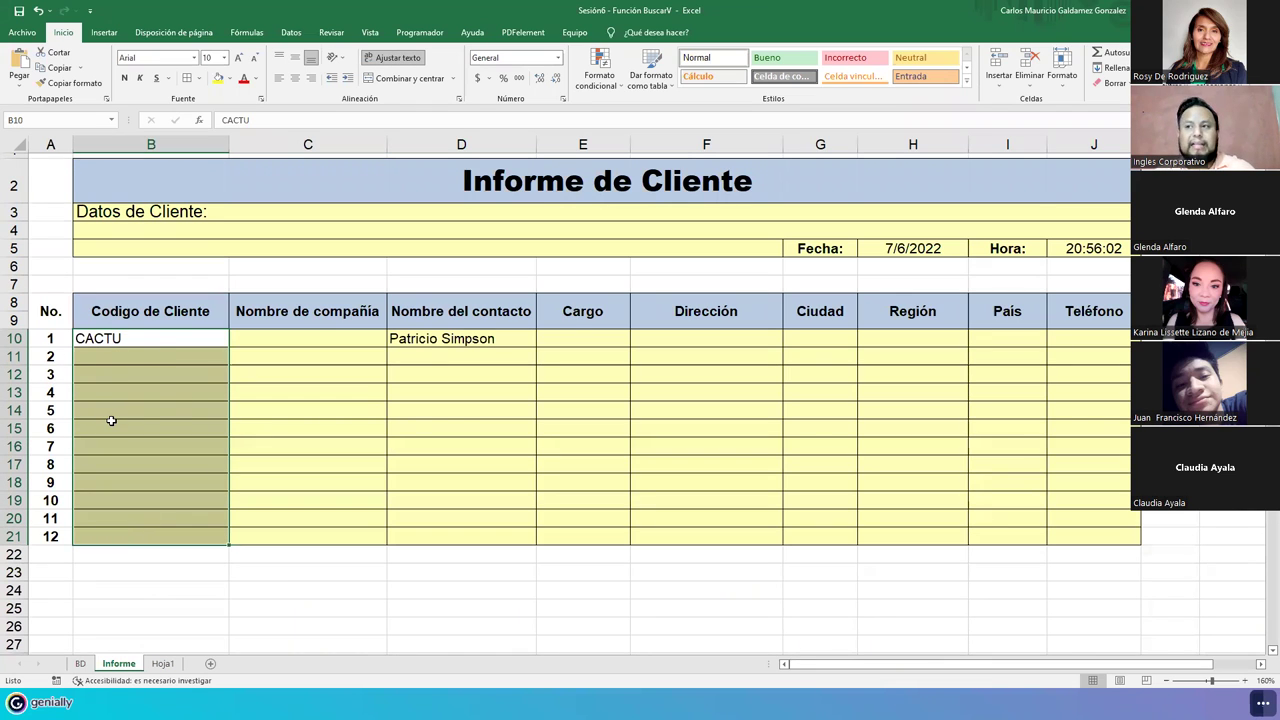
pyautogui.moveTo(330, 344); pyautogui.dragTo(1051, 540)
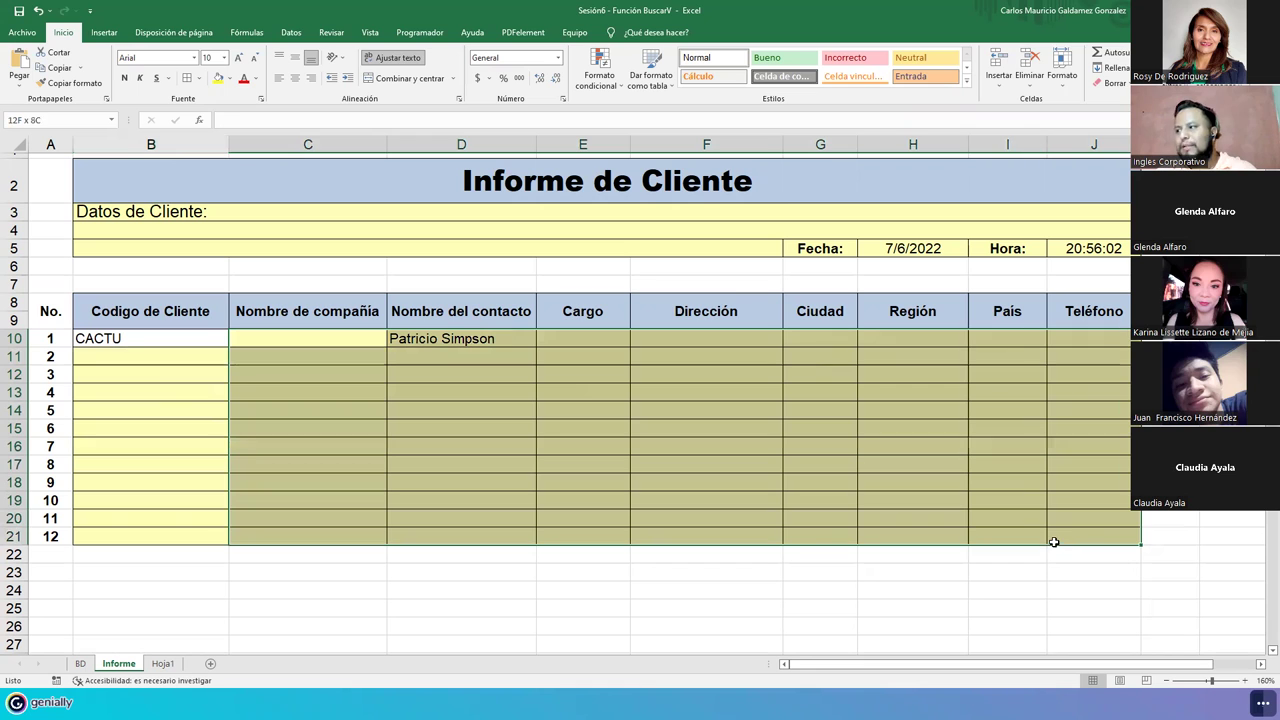
pyautogui.click(476, 340)
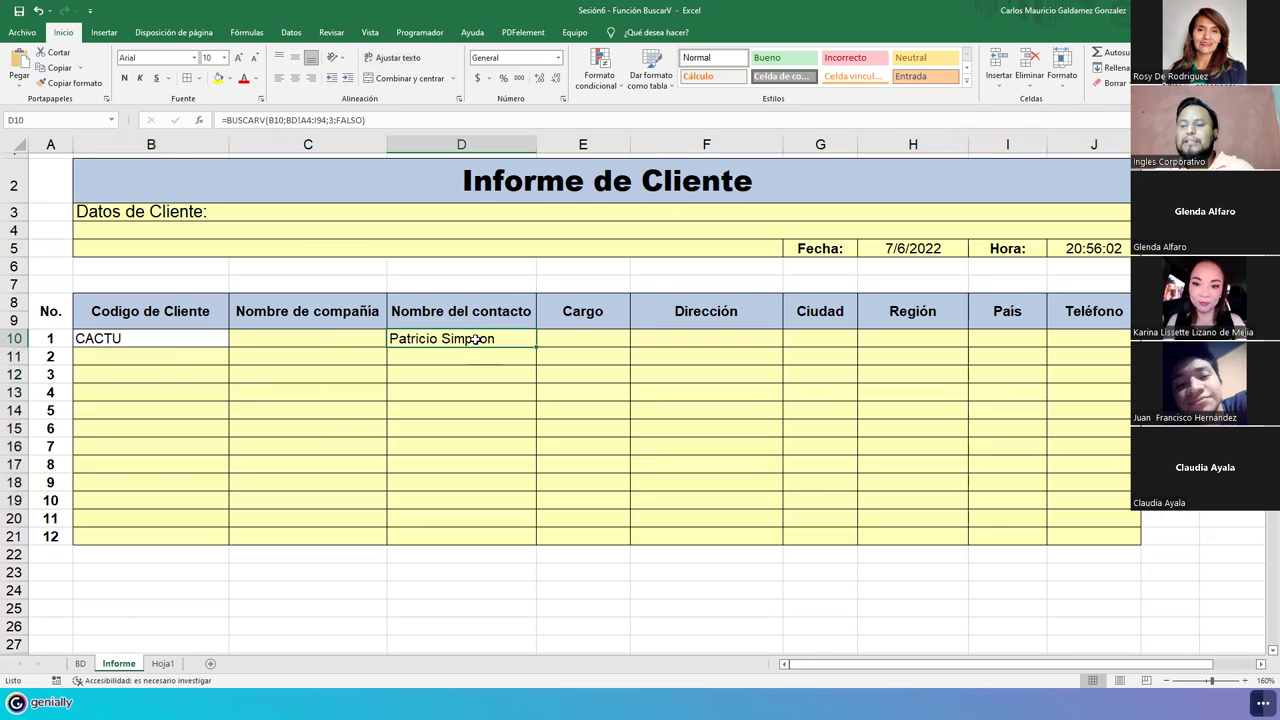
pyautogui.click(79, 664)
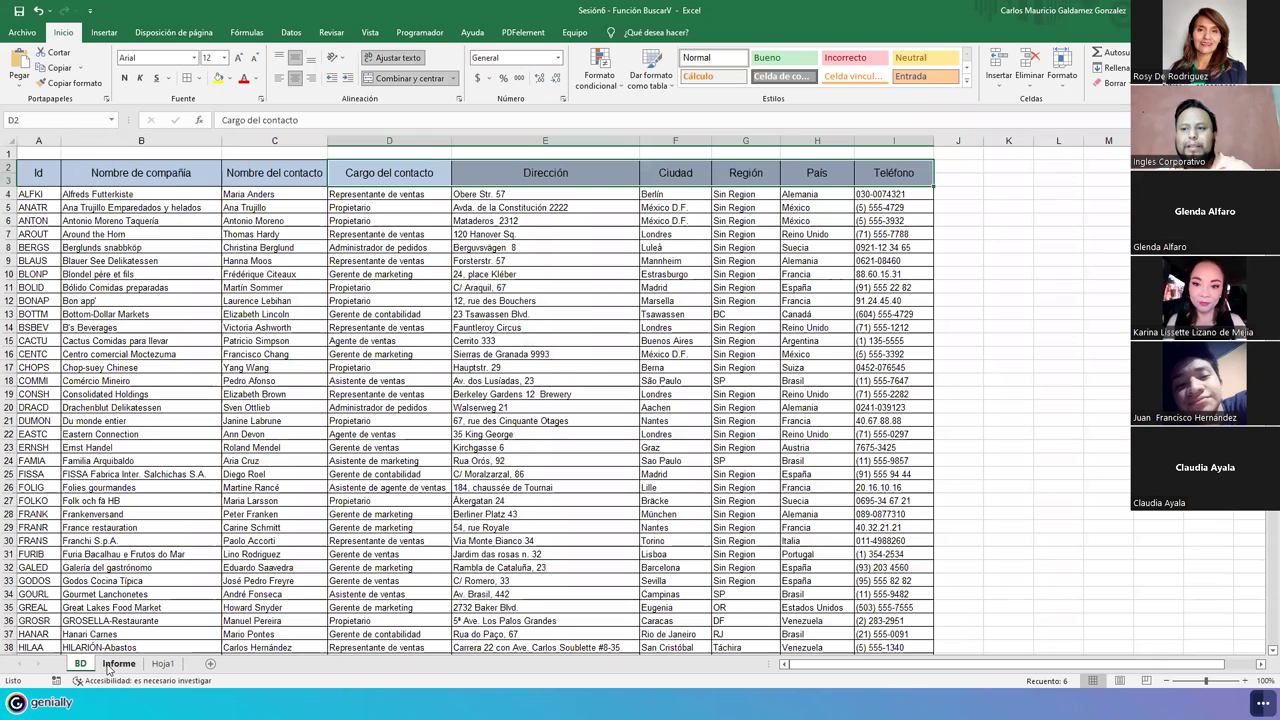
pyautogui.click(113, 665)
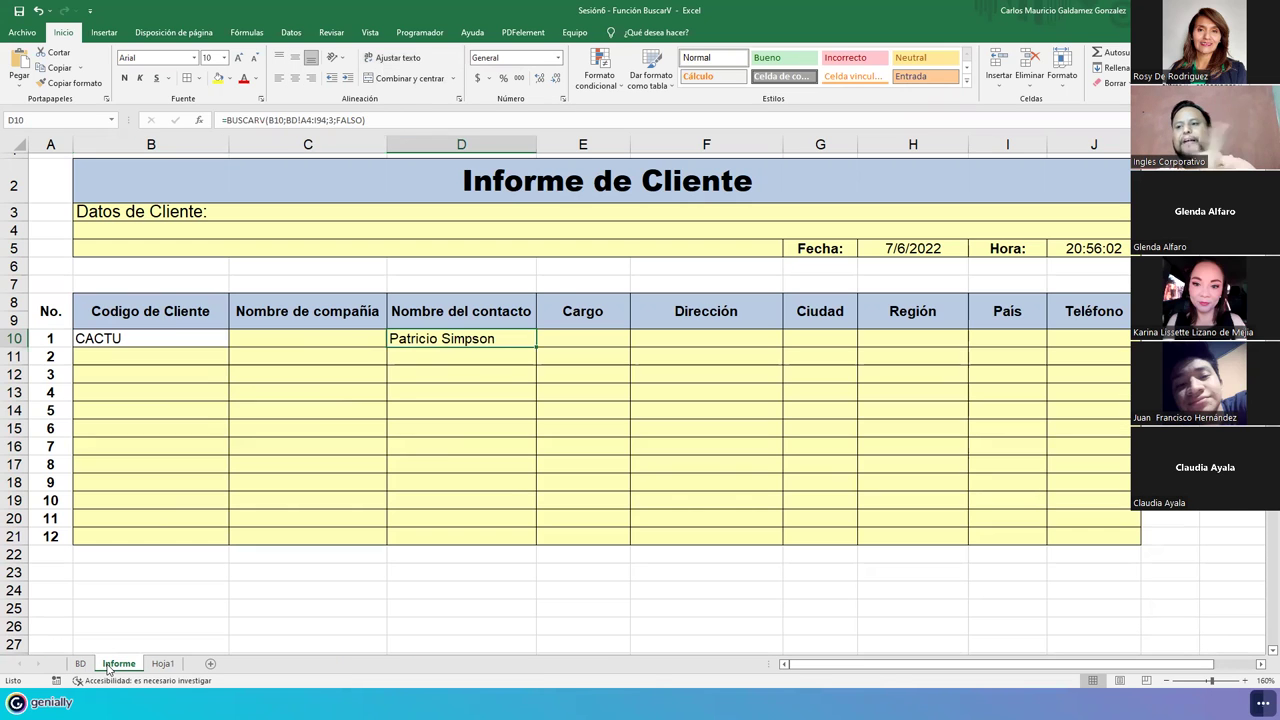
pyautogui.click(281, 341)
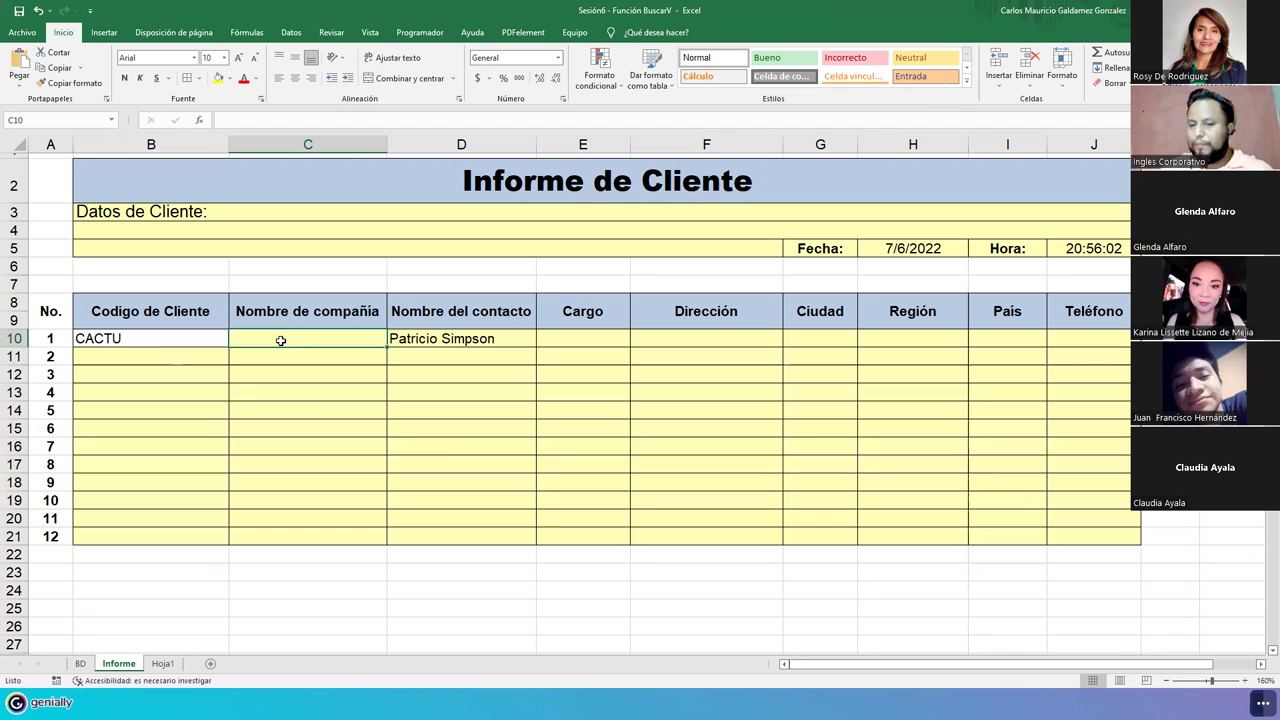
pyautogui.click(80, 663)
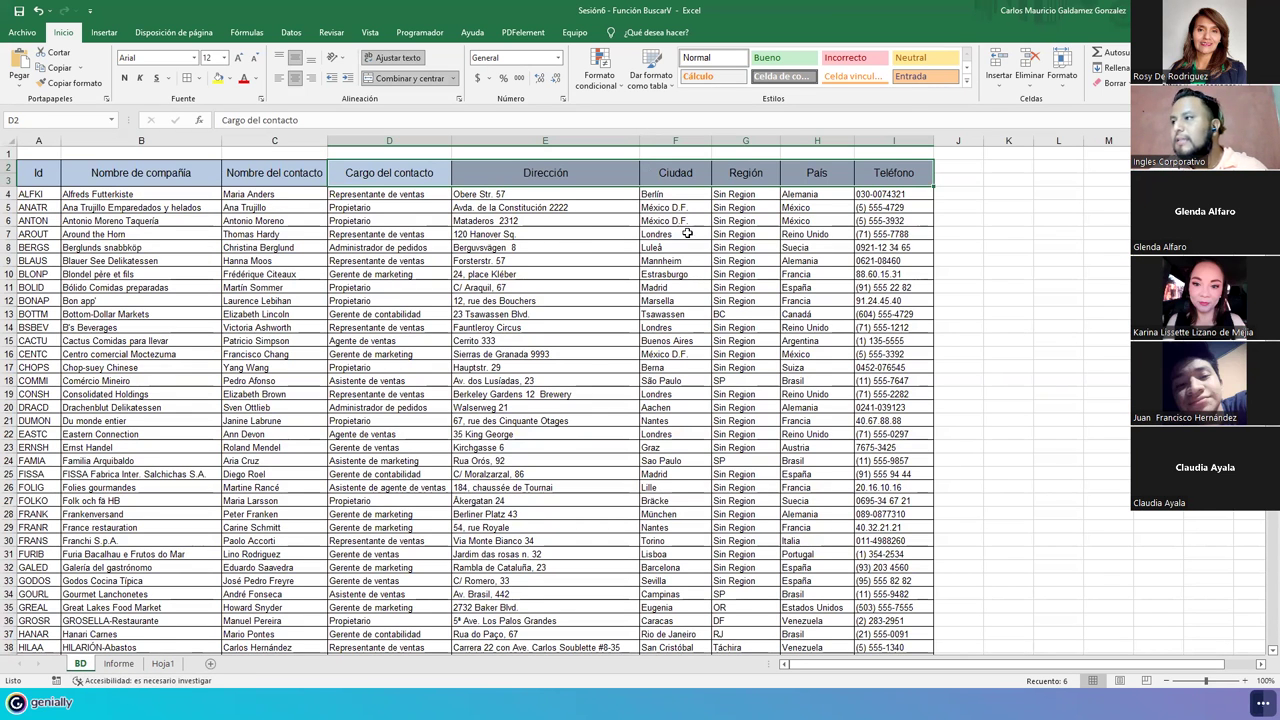
pyautogui.click(112, 663)
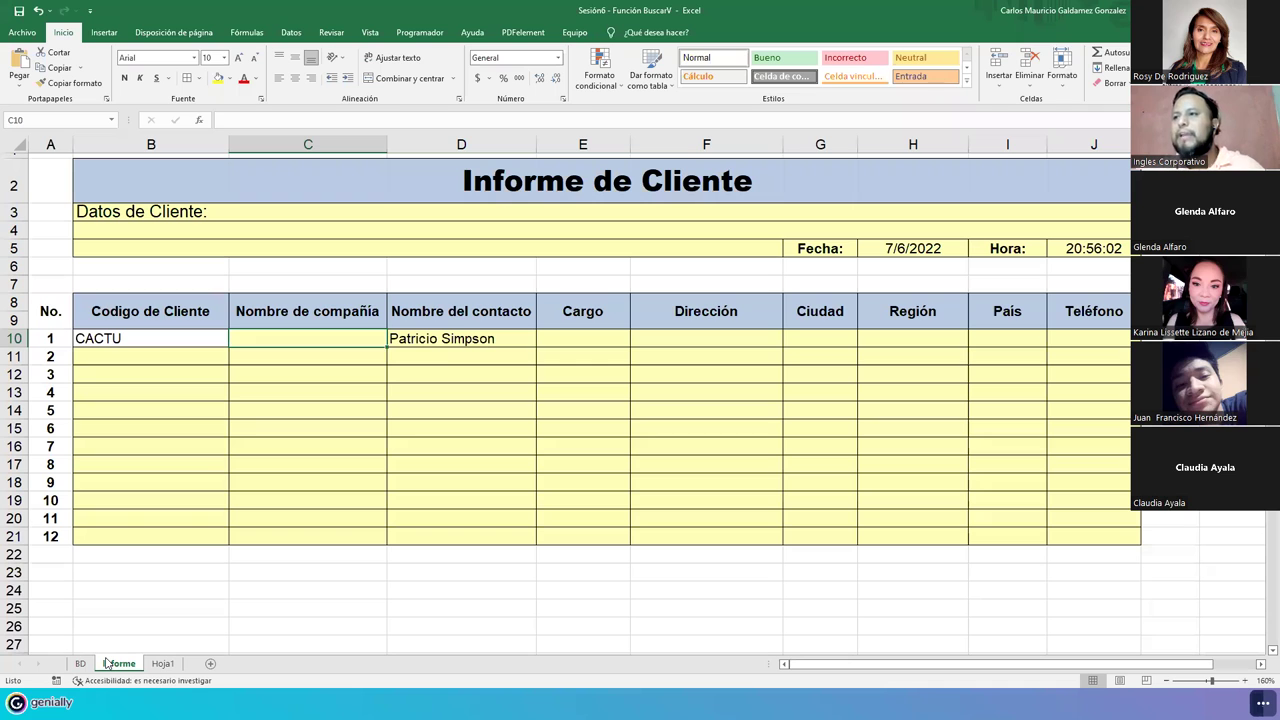
# Step: Examine the Informe headers from Nombre de compañía to Teléfono, the client code in B10 and the contact formula in D10
pyautogui.moveTo(323, 298); pyautogui.dragTo(1077, 305)
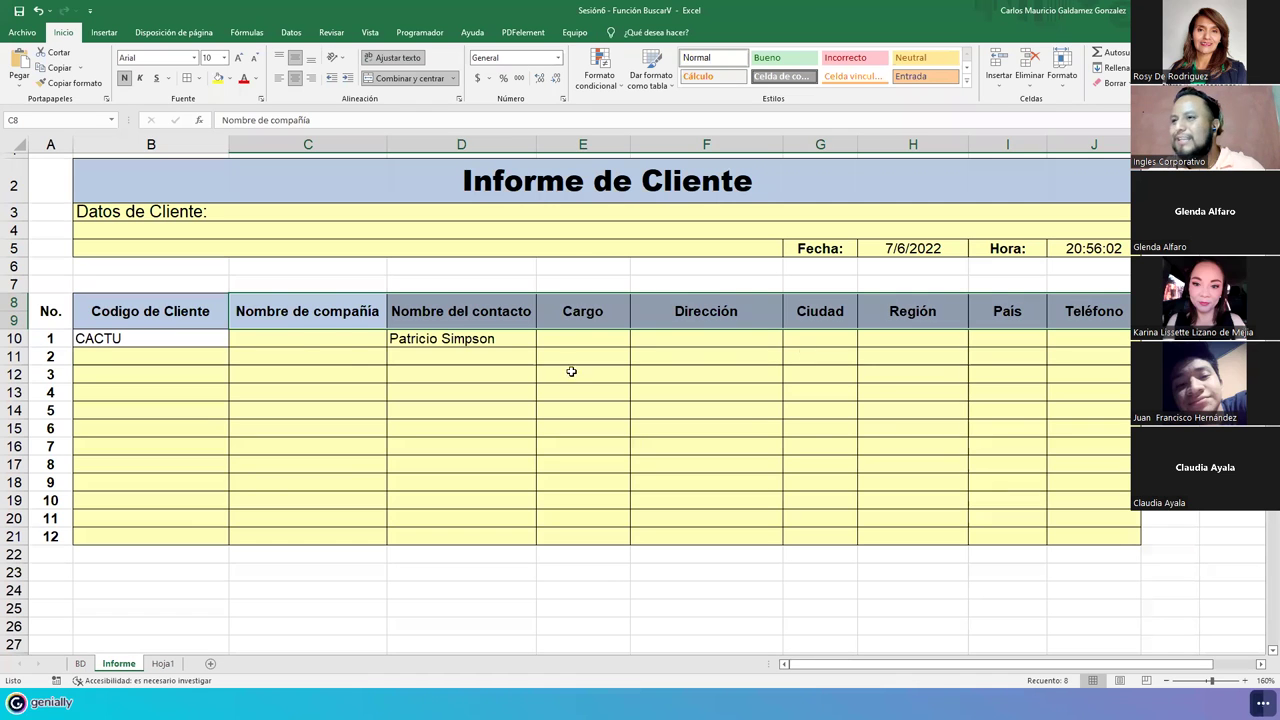
pyautogui.click(189, 314)
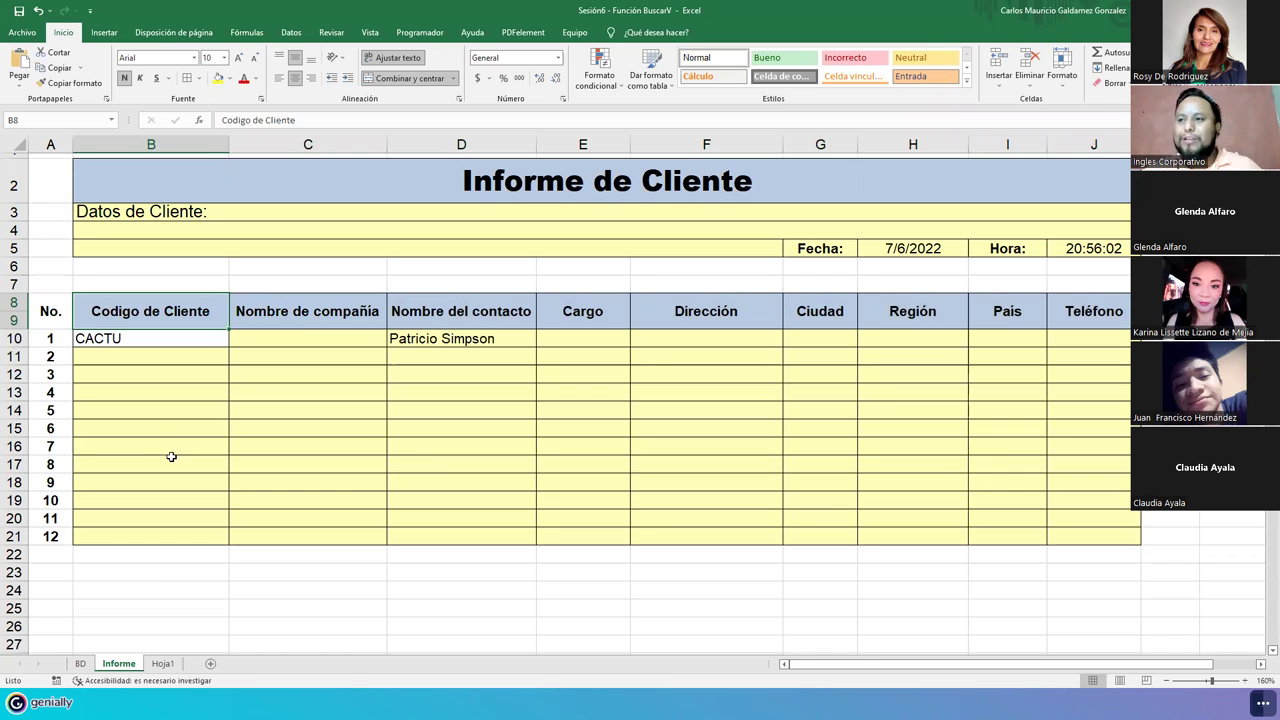
pyautogui.click(116, 338)
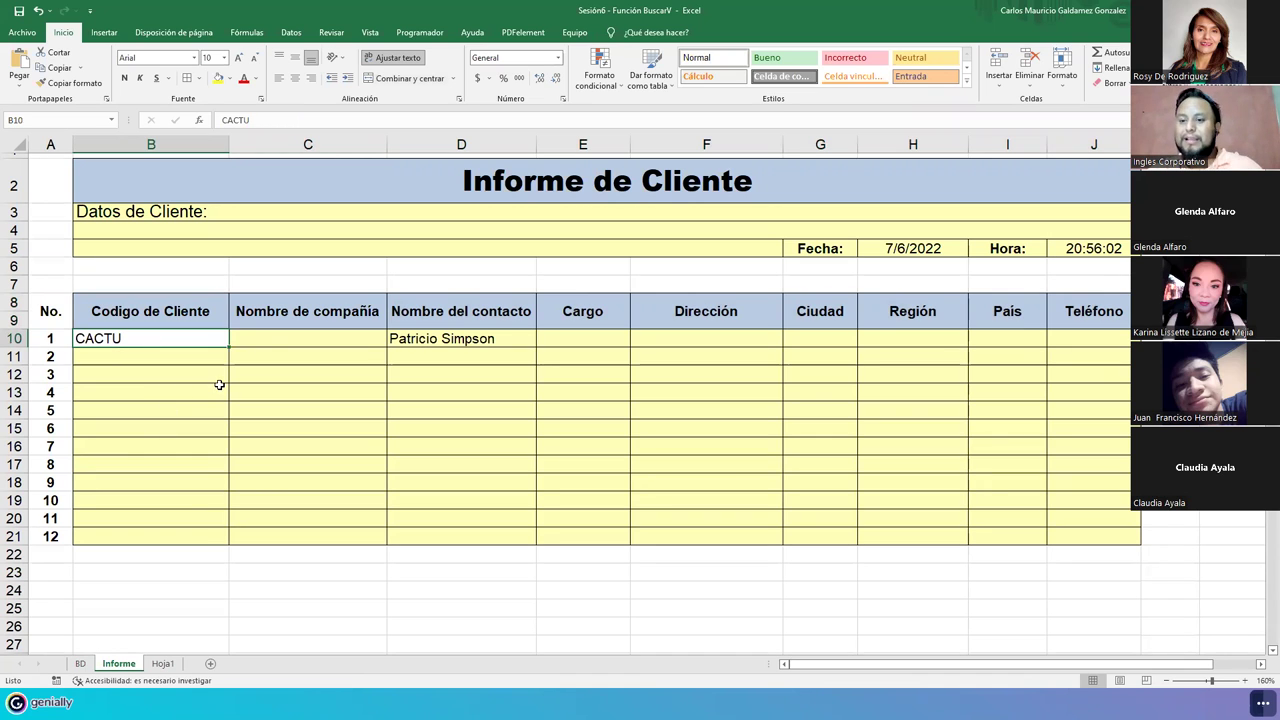
pyautogui.click(267, 341)
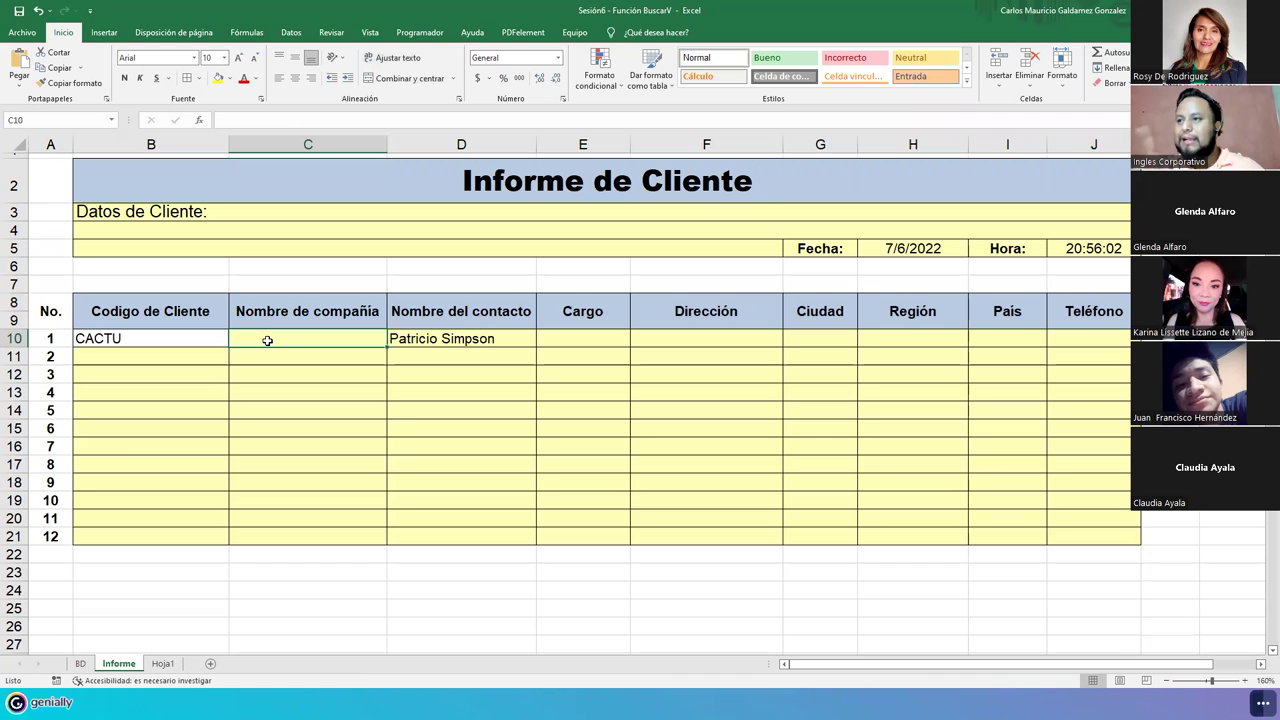
pyautogui.press('Right')
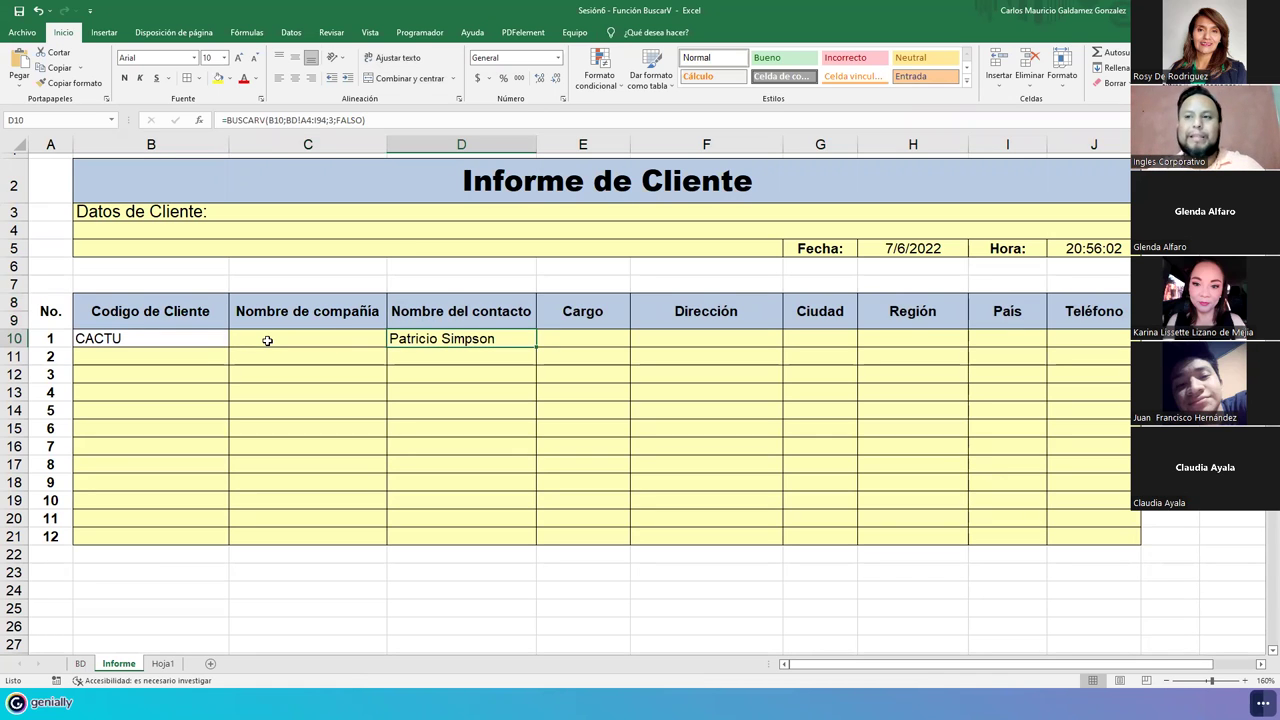
# Step: Start a BUSCARV formula in C10 of Informe with client code cell B10 as the lookup value
pyautogui.click(267, 341)
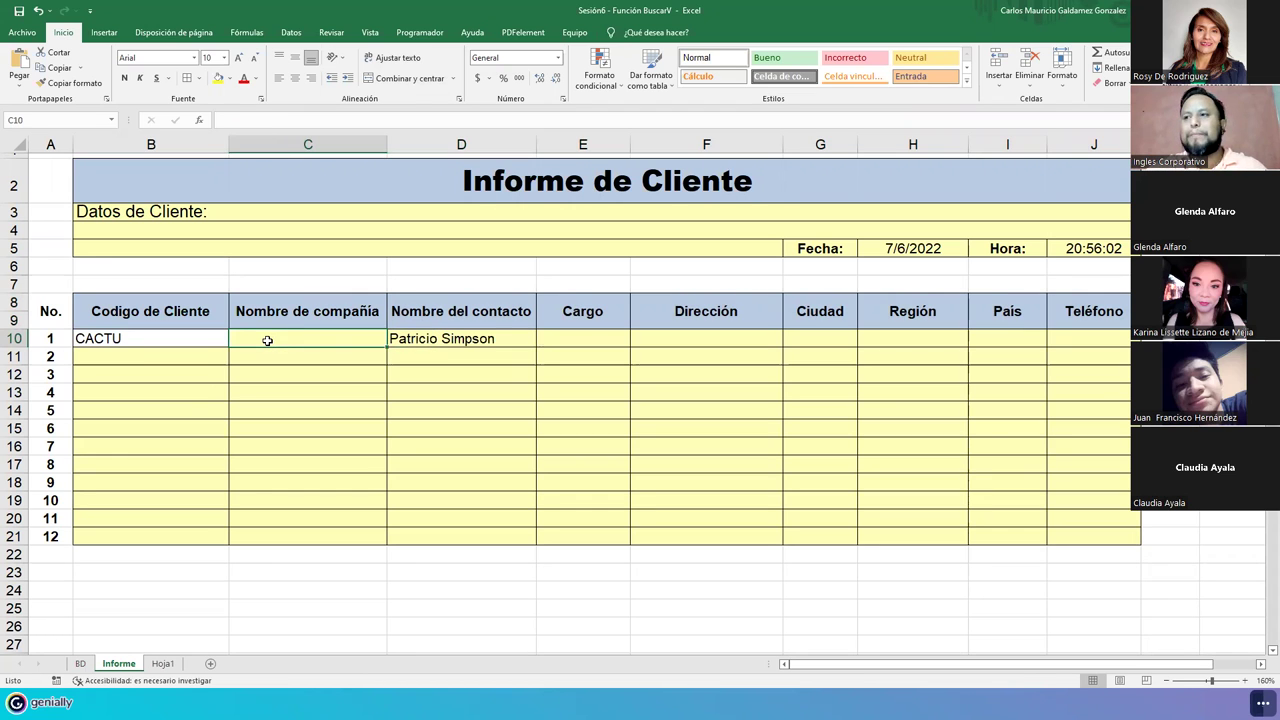
pyautogui.write('=buscav')
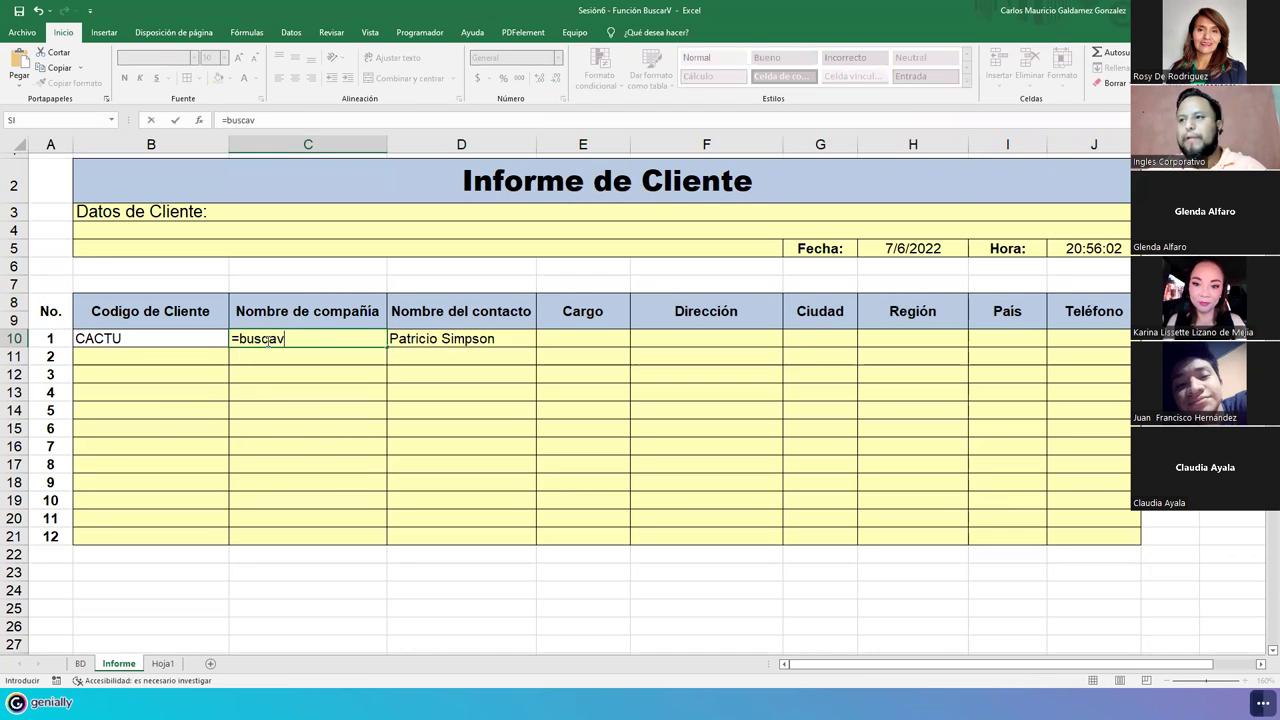
pyautogui.press('Tab')
pyautogui.click(268, 341)
pyautogui.press('F2')
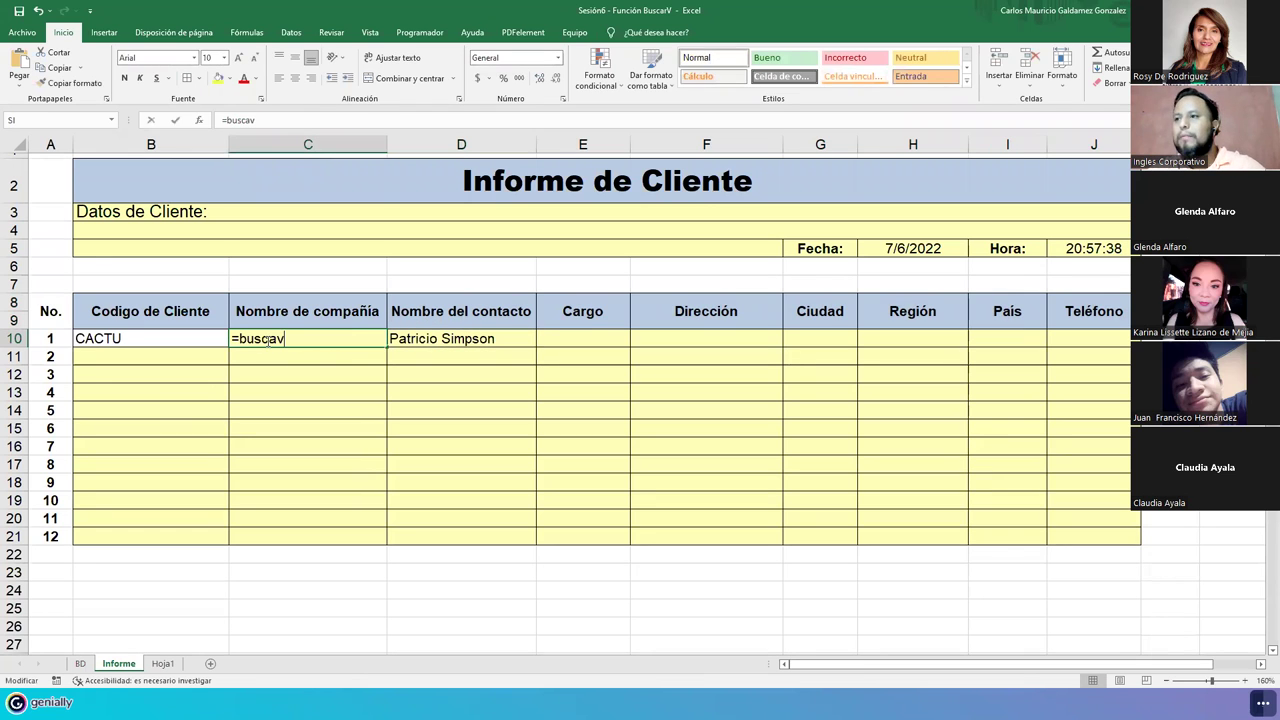
pyautogui.press('BackSpace')
pyautogui.press('Down')
pyautogui.press('Down')
pyautogui.press('Tab')
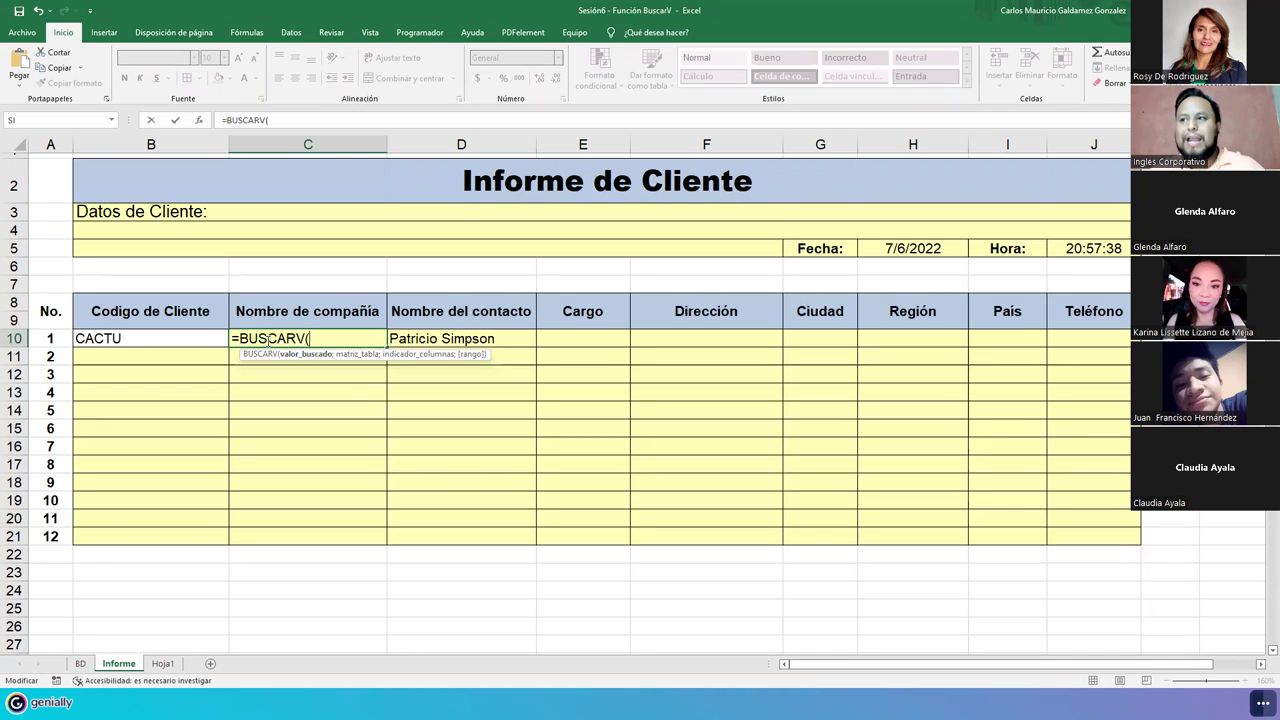
pyautogui.click(167, 338)
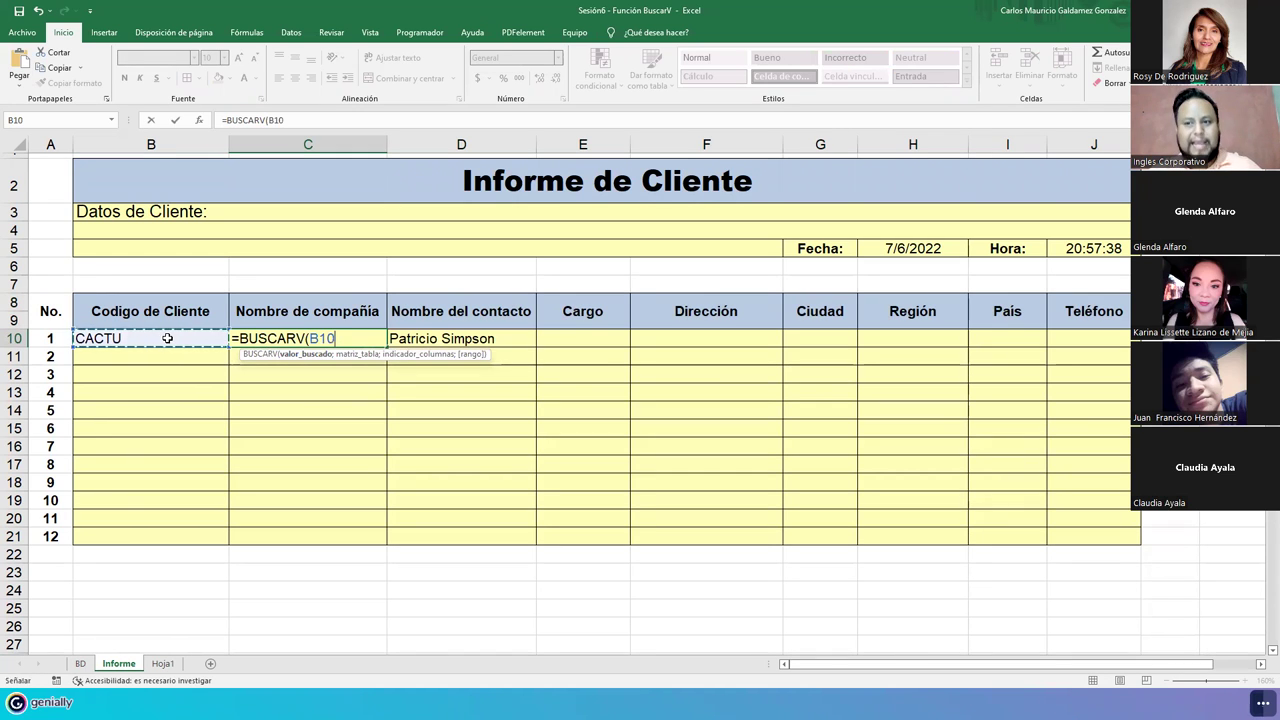
pyautogui.write(';')
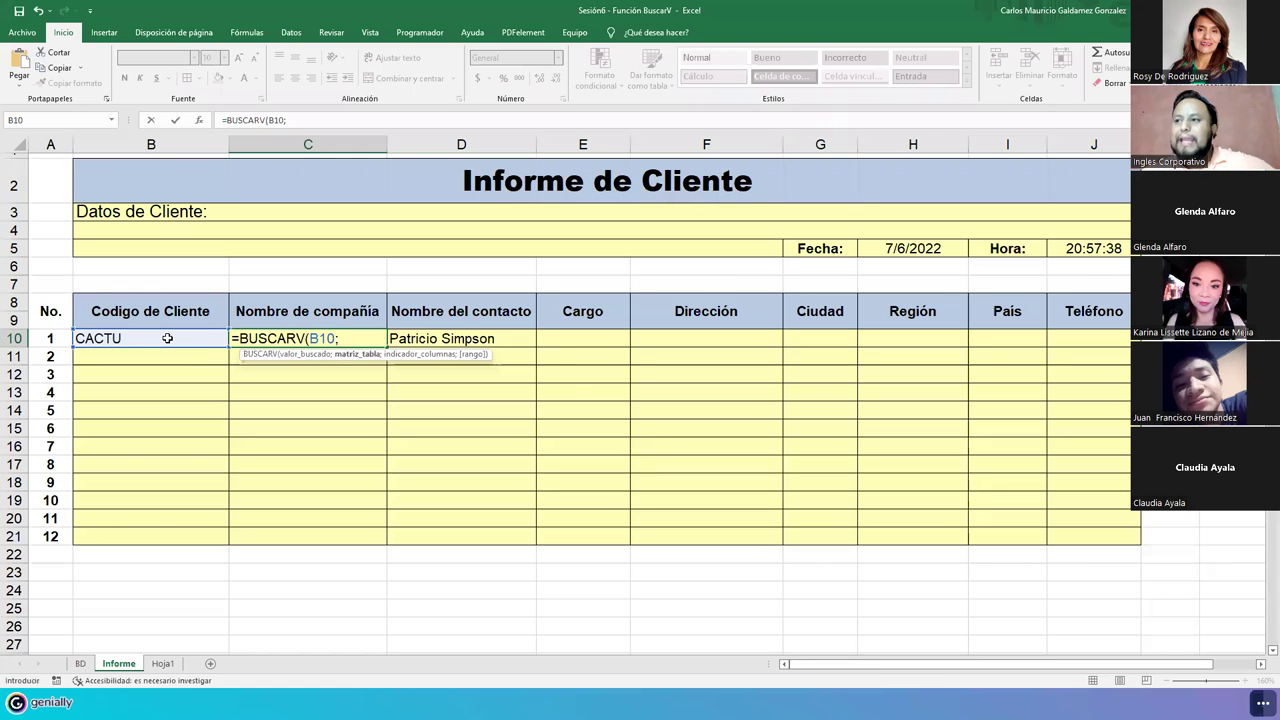
pyautogui.click(349, 339)
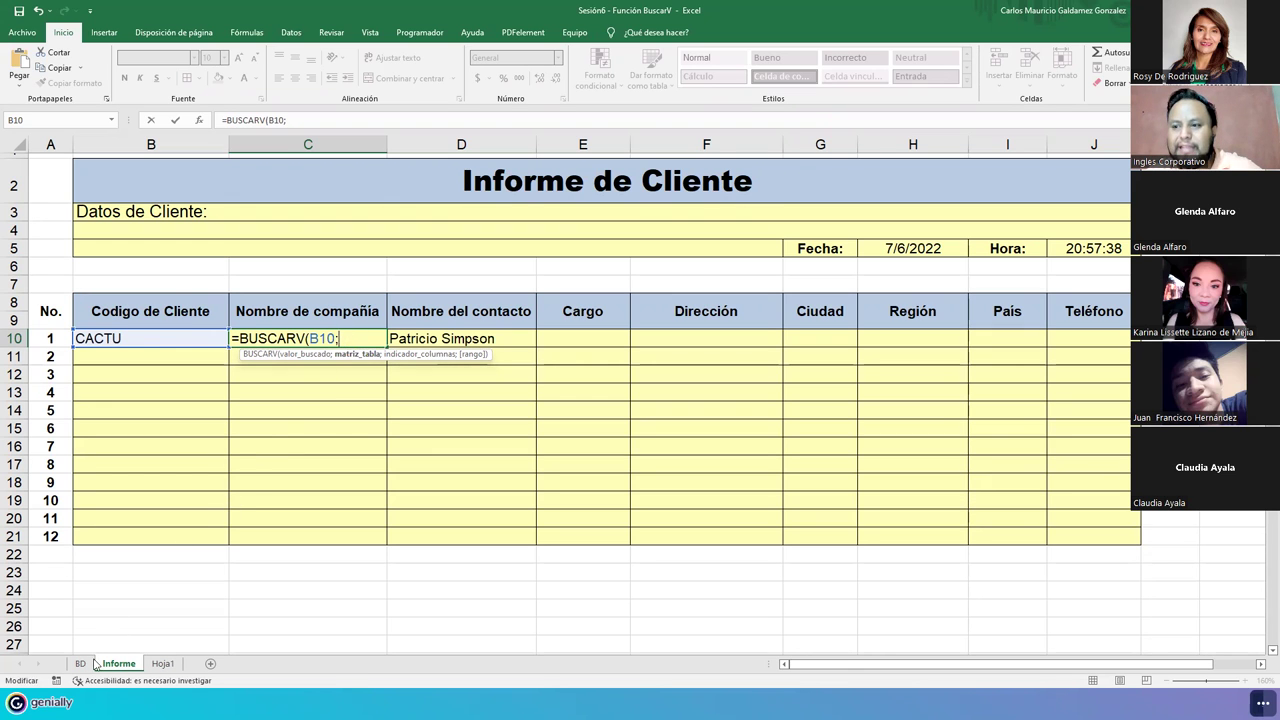
# Step: Set the table range of the C10 formula to A4:I94 on the BD sheet
pyautogui.click(80, 664)
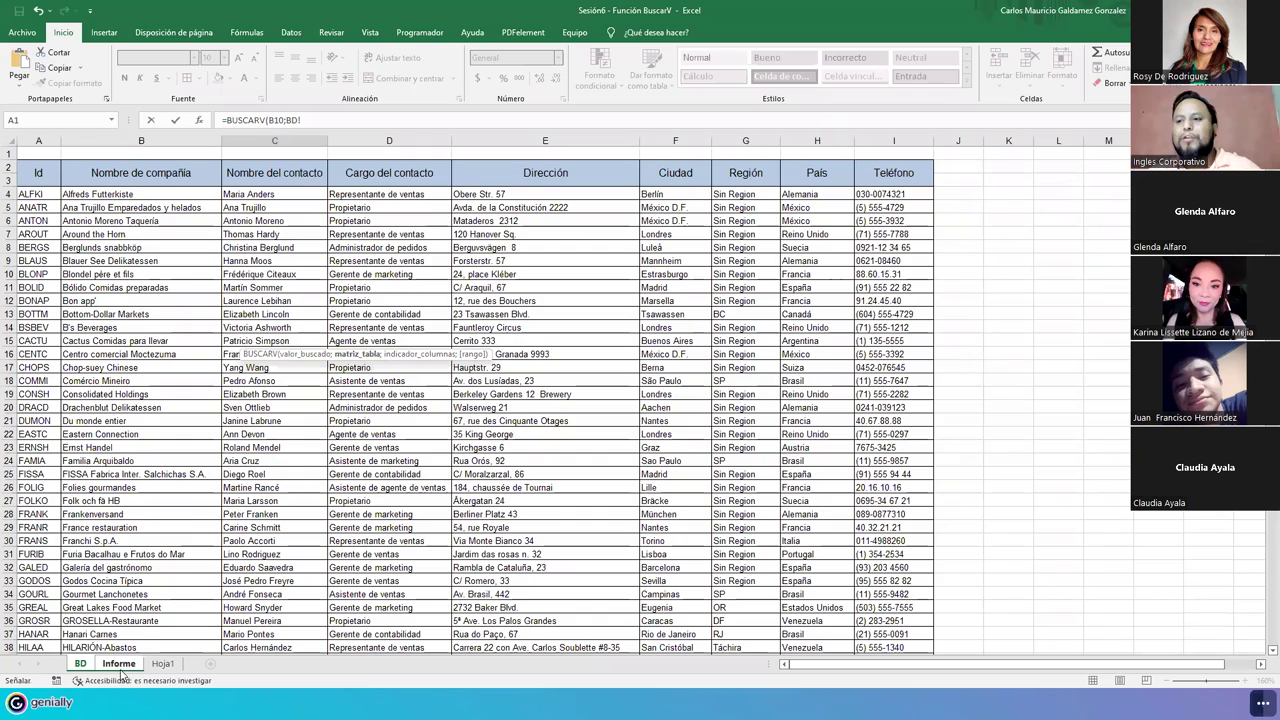
pyautogui.moveTo(38, 194); pyautogui.dragTo(38, 207)
pyautogui.moveTo(201, 289); pyautogui.dragTo(897, 607)
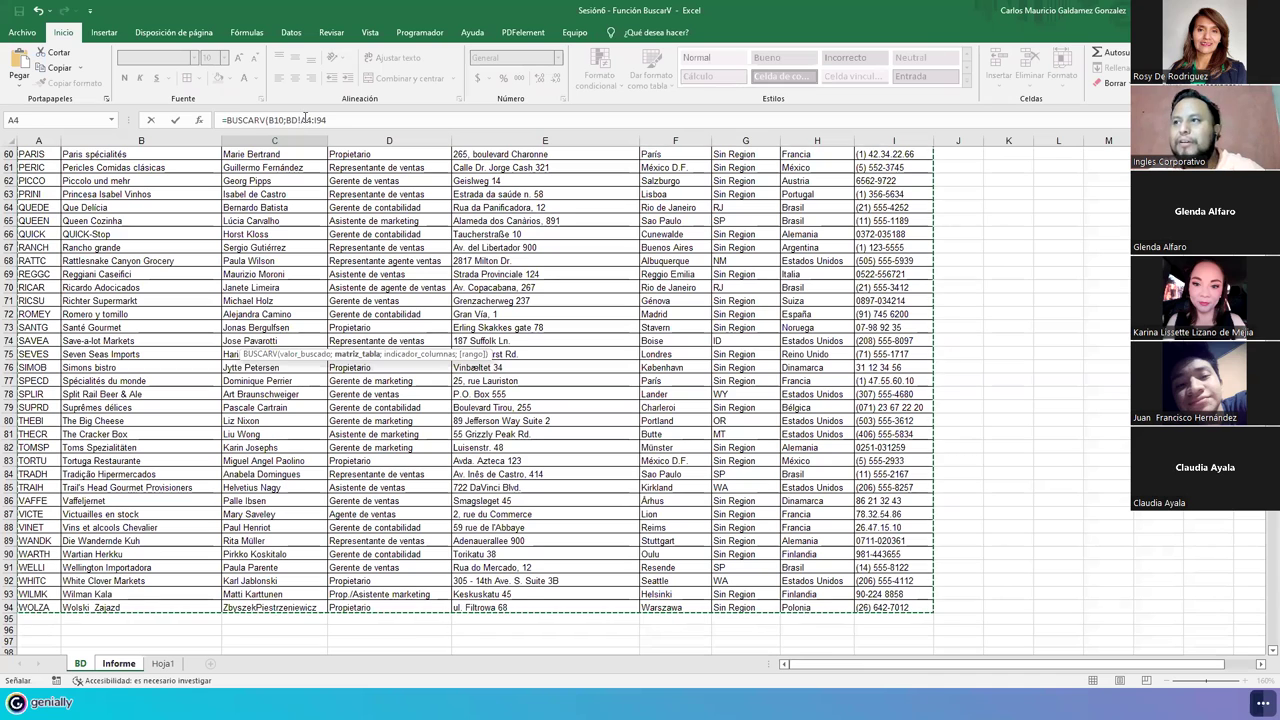
pyautogui.click(353, 119)
pyautogui.write(';')
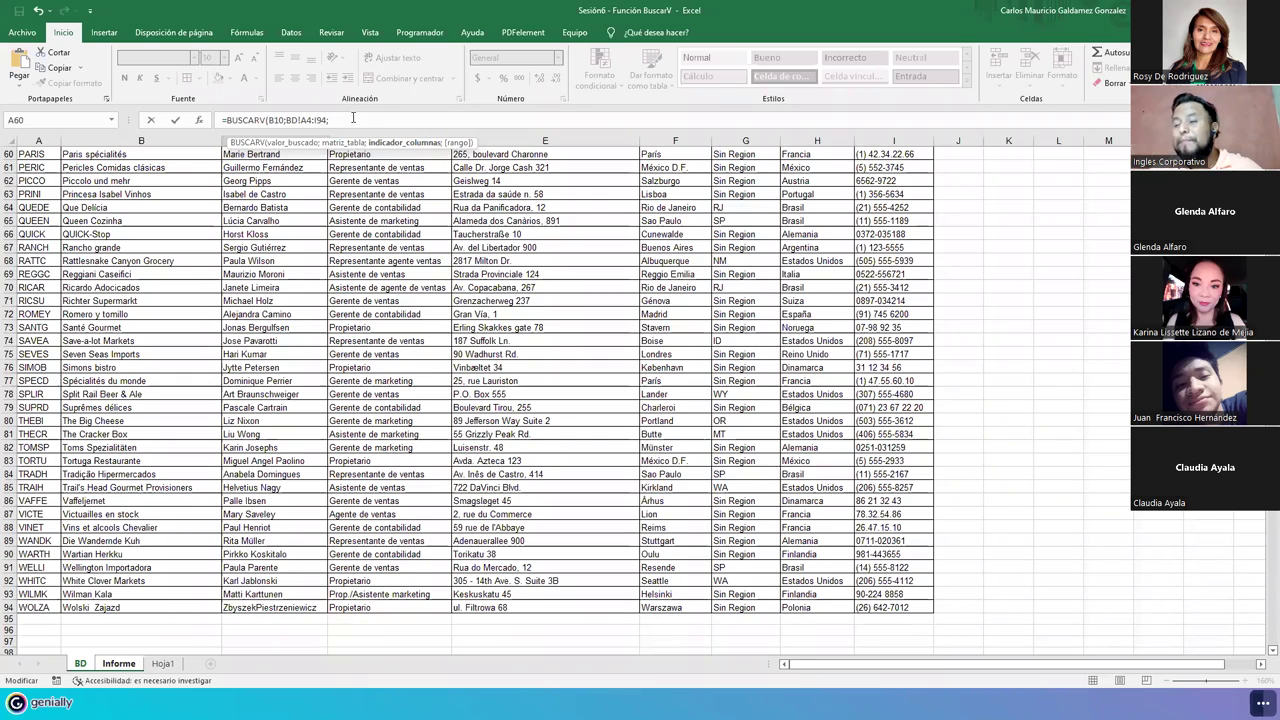
# Step: Complete the C10 formula with column index 2 and exact match FALSO, and fit column C's width to its content
pyautogui.scroll(20, 384, 284)
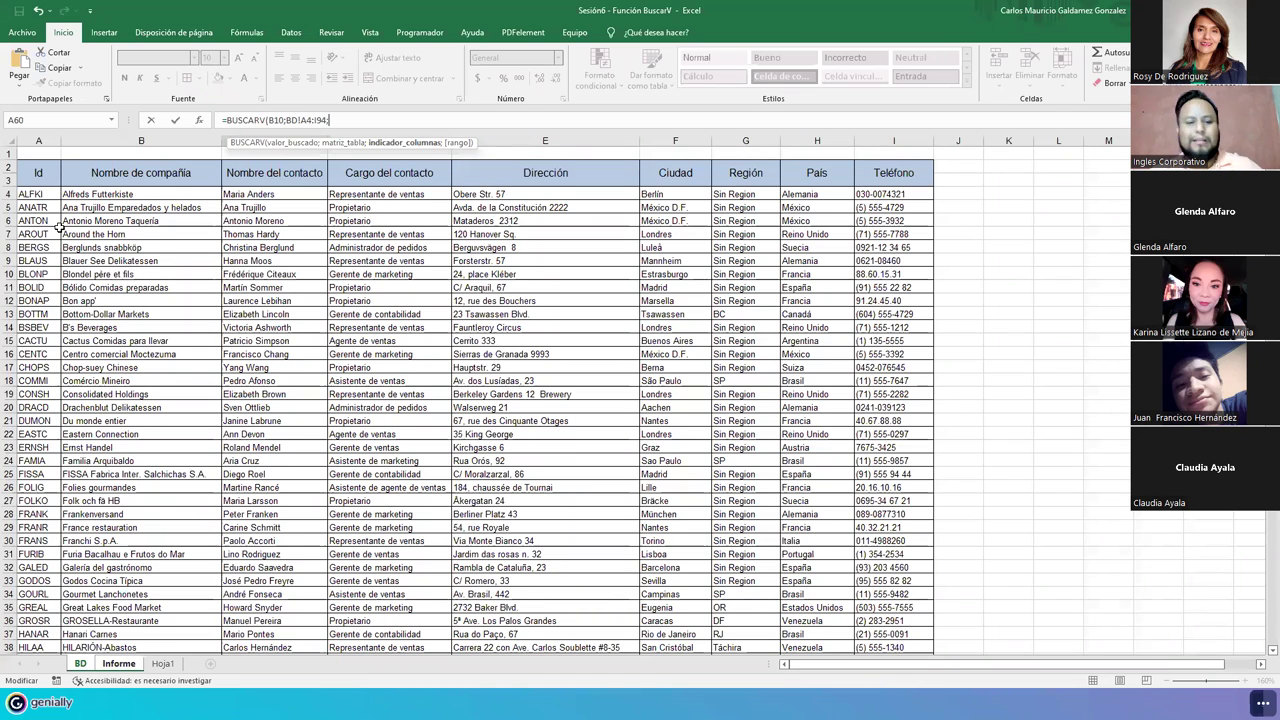
pyautogui.write('2')
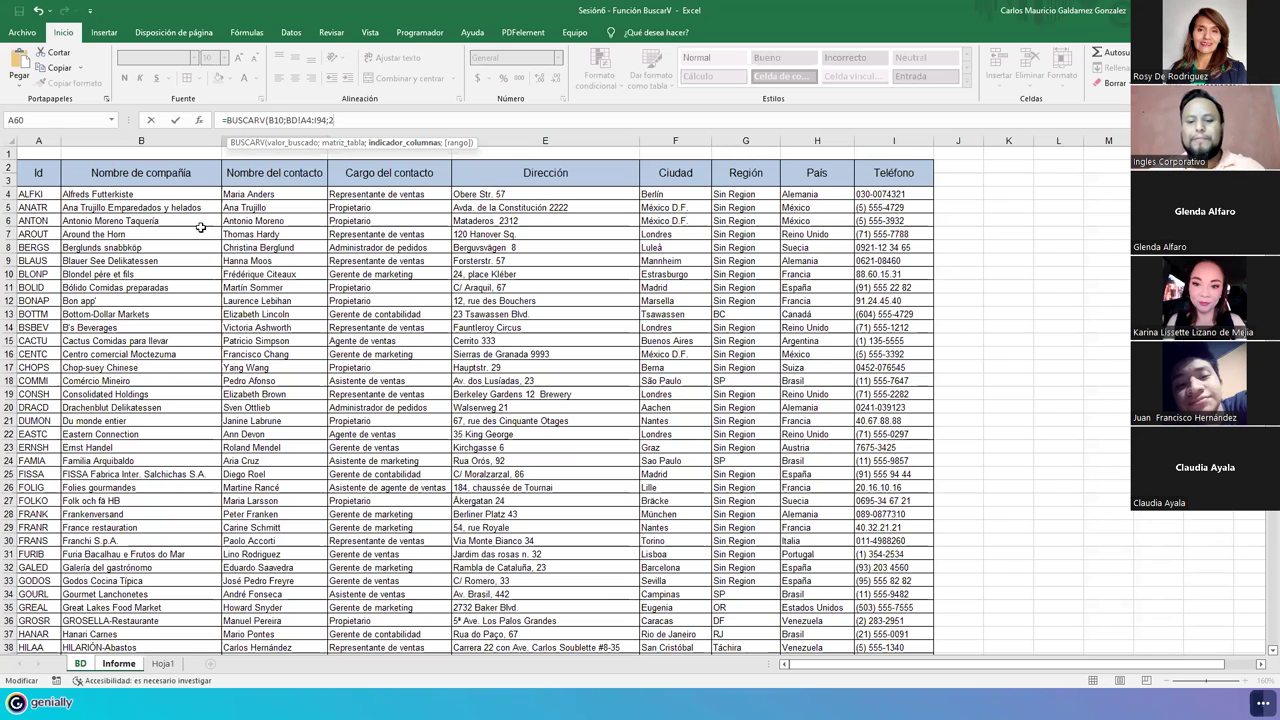
pyautogui.write(';')
pyautogui.press('Down')
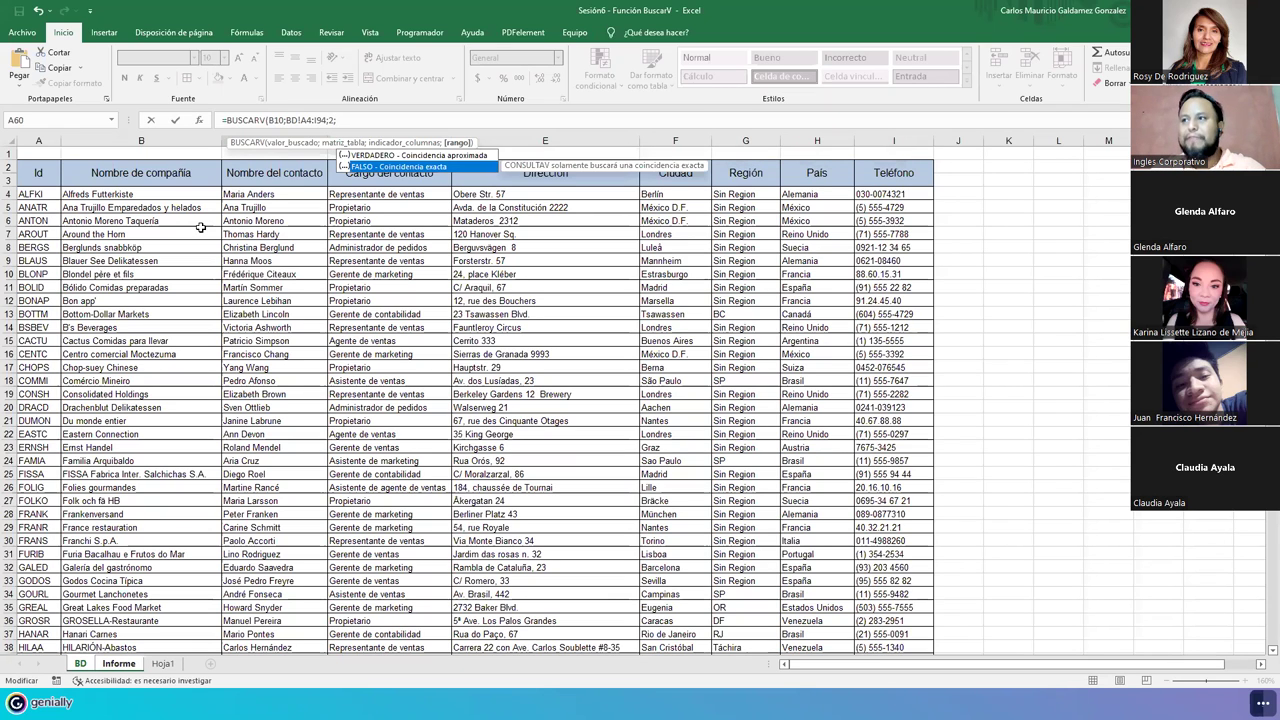
pyautogui.press('Tab')
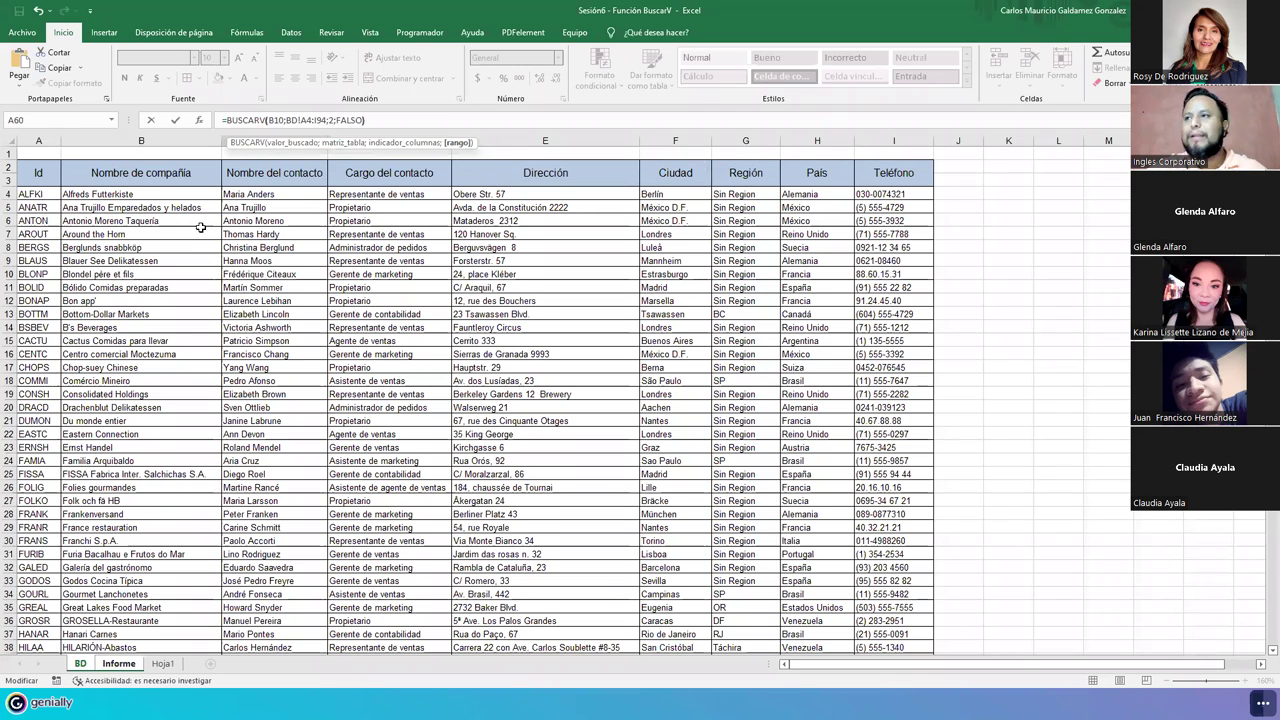
pyautogui.press('Return')
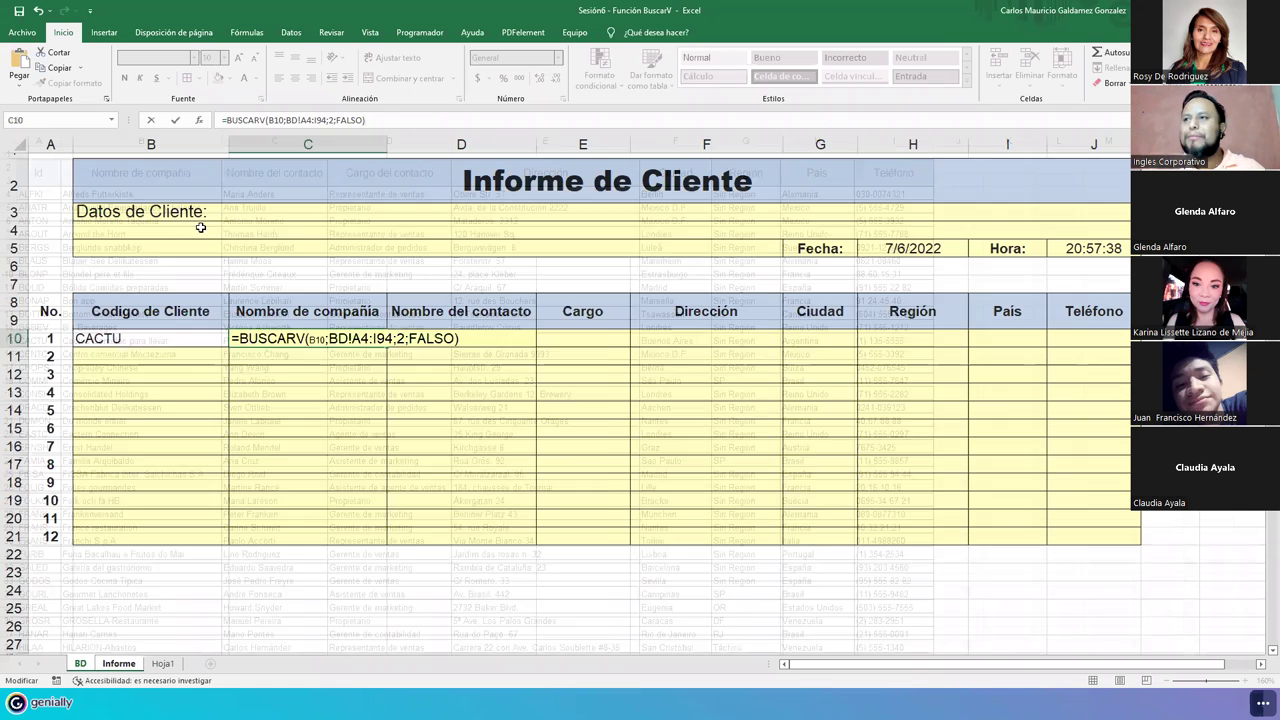
pyautogui.click(281, 341)
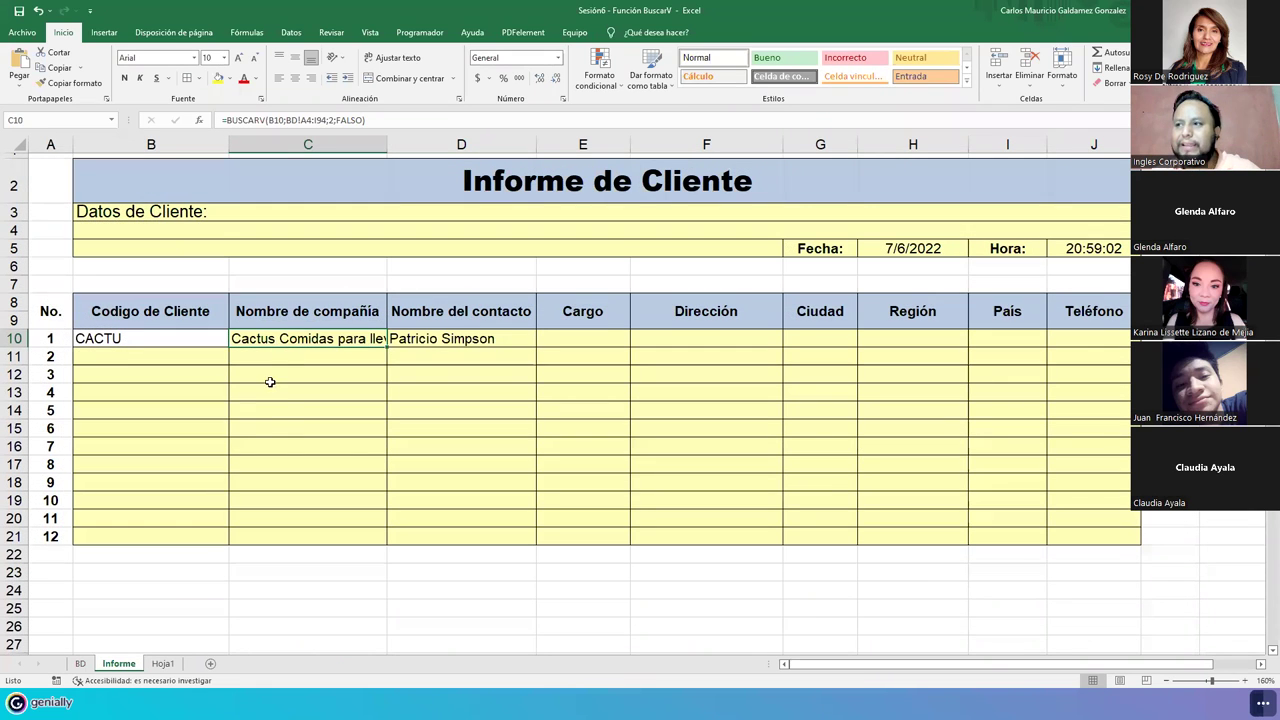
pyautogui.doubleClick(387, 144)
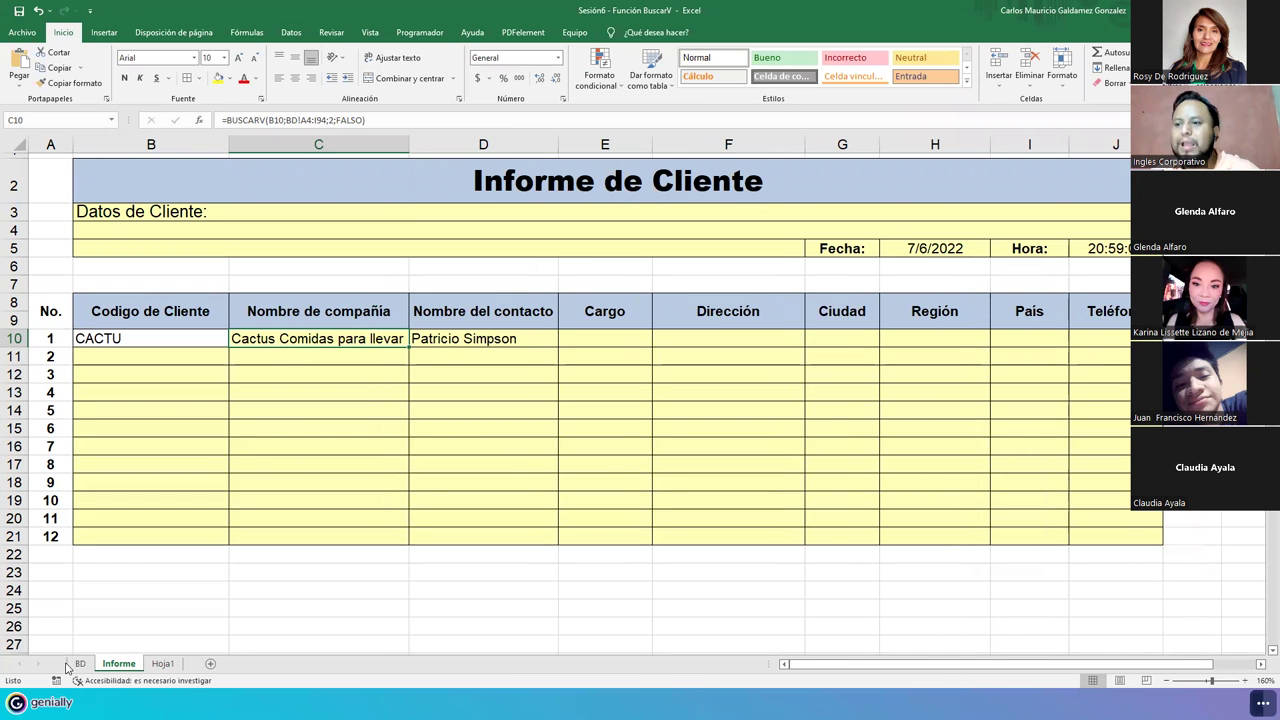
# Step: Compare the code, company and contact of the client from B10 in its BD row with the results on Informe
pyautogui.click(130, 340)
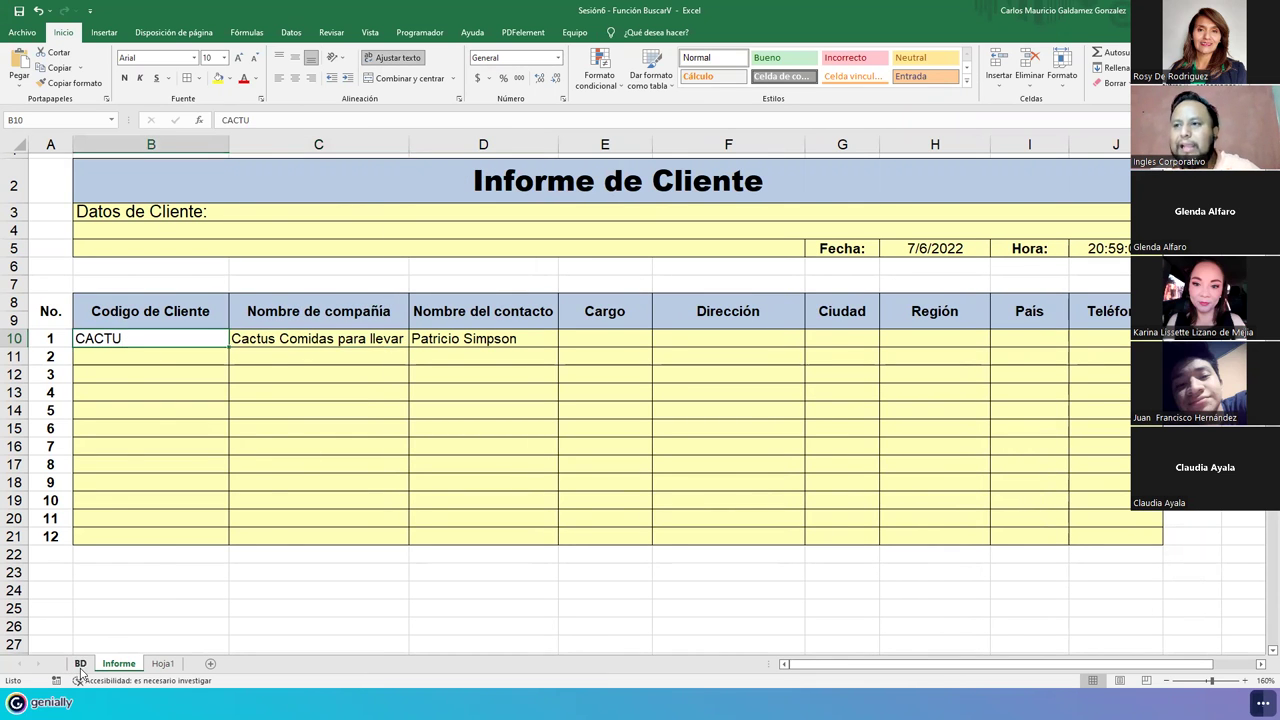
pyautogui.click(80, 663)
pyautogui.click(37, 282)
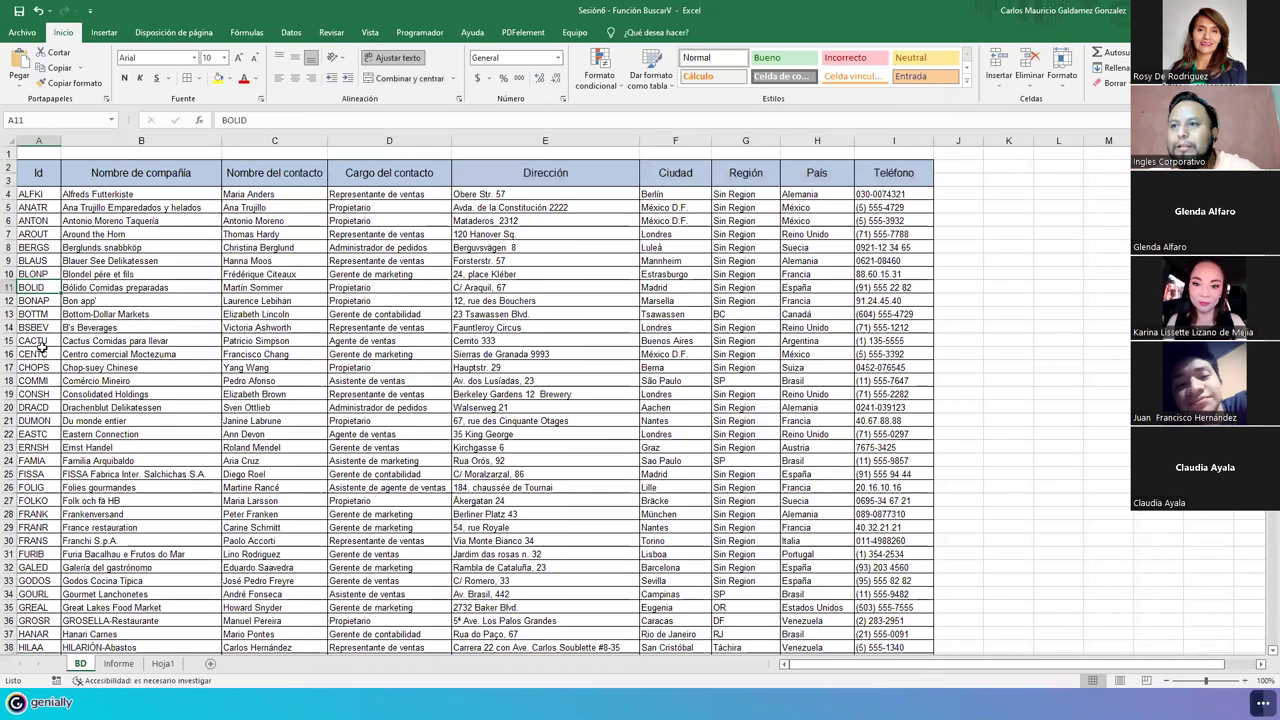
pyautogui.click(40, 342)
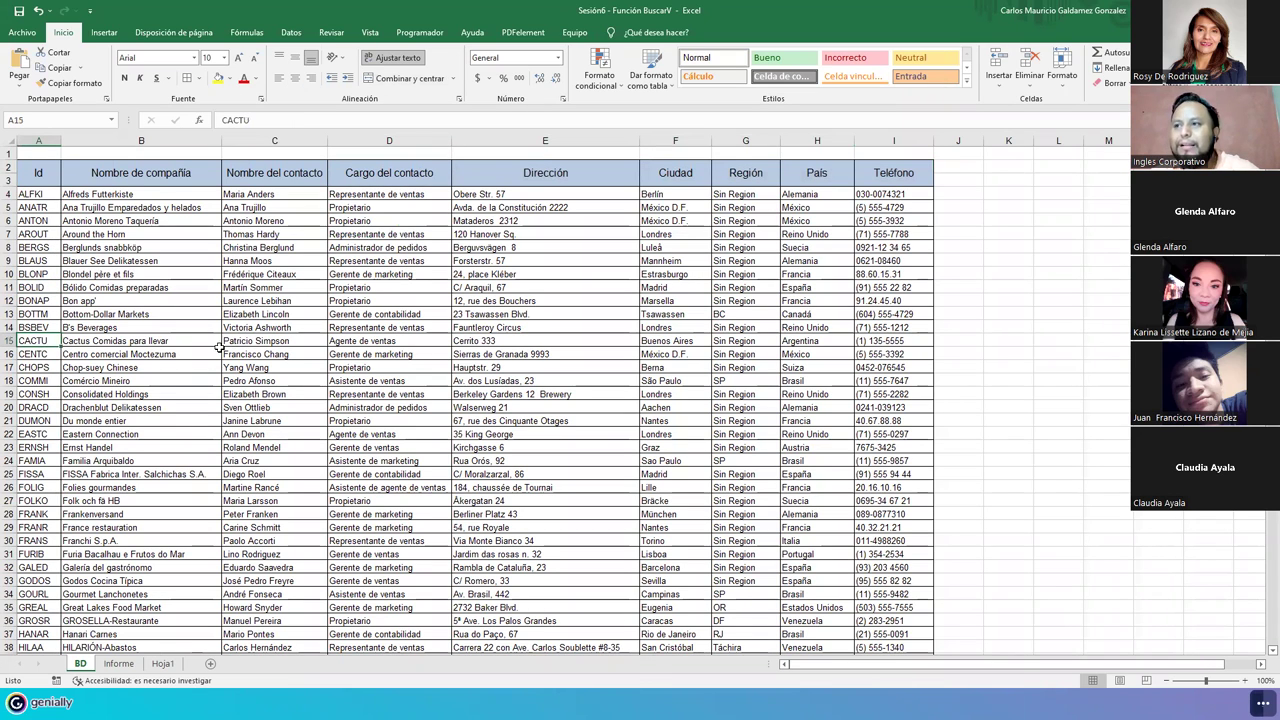
pyautogui.click(128, 344)
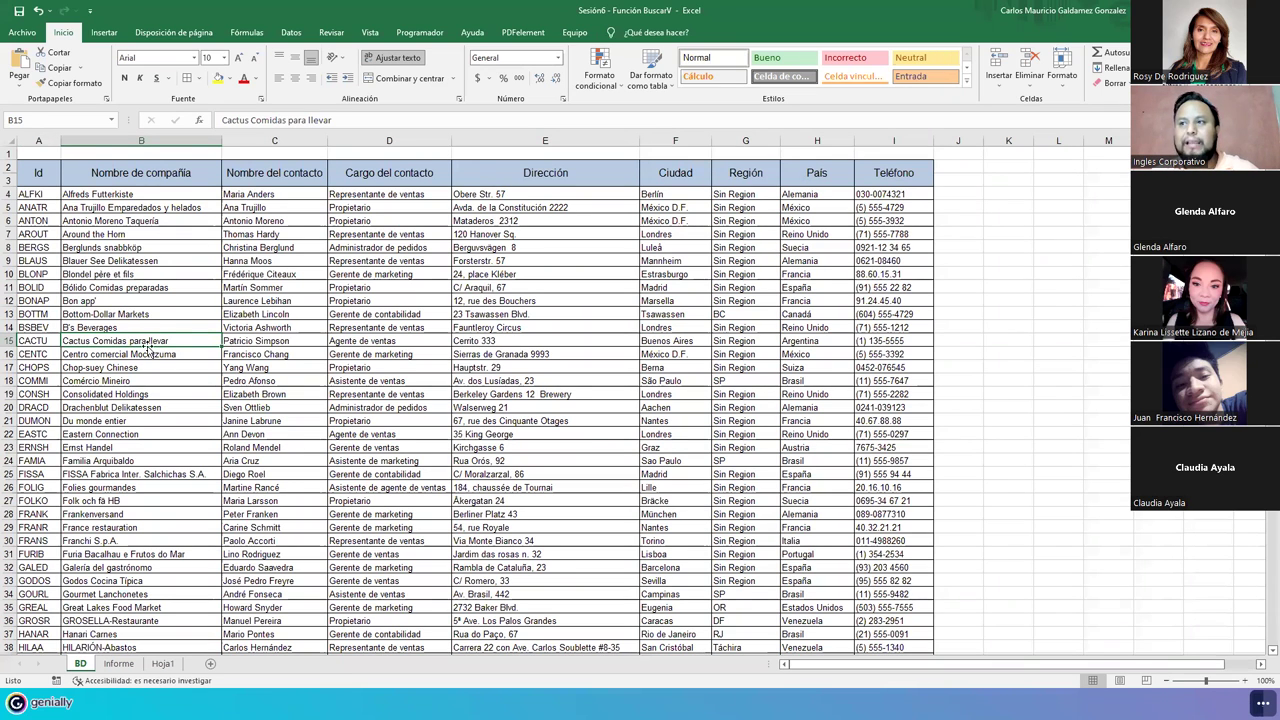
pyautogui.click(266, 341)
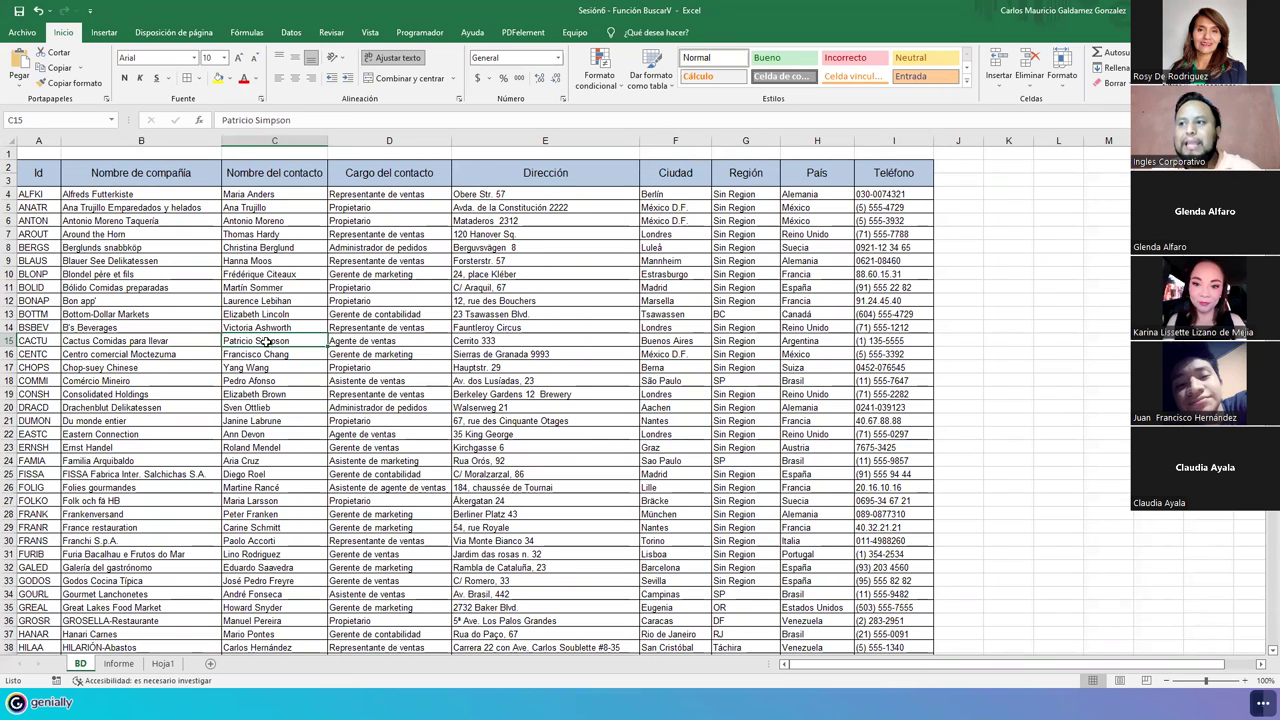
pyautogui.click(118, 663)
pyautogui.click(432, 341)
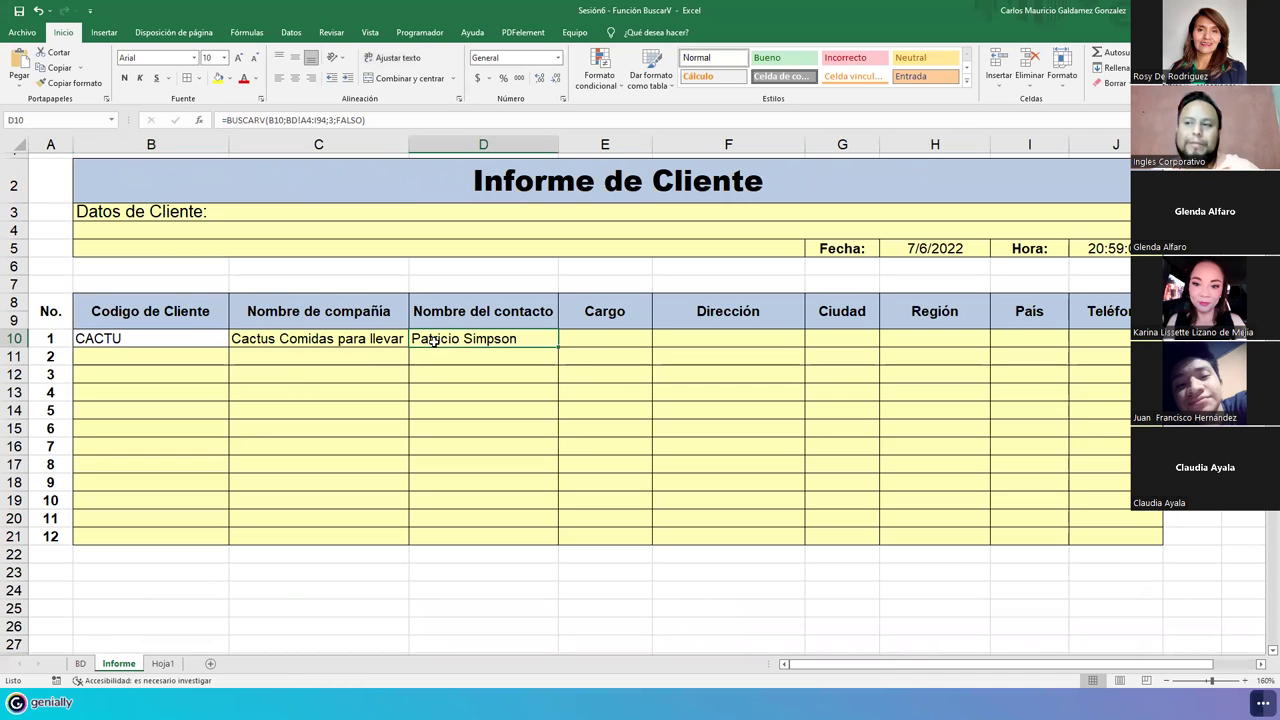
# Step: Start a BUSCARV formula in the Cargo cell E10 with B10 as the lookup value
pyautogui.click(587, 339)
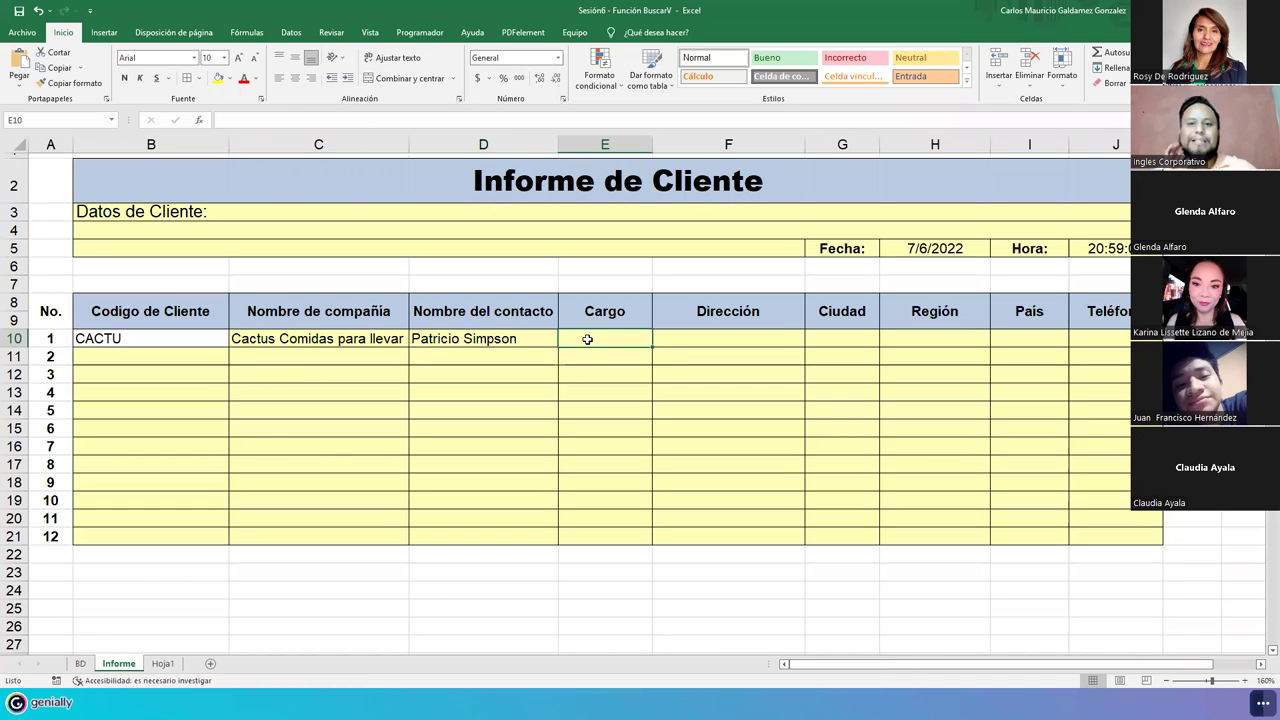
pyautogui.write('=')
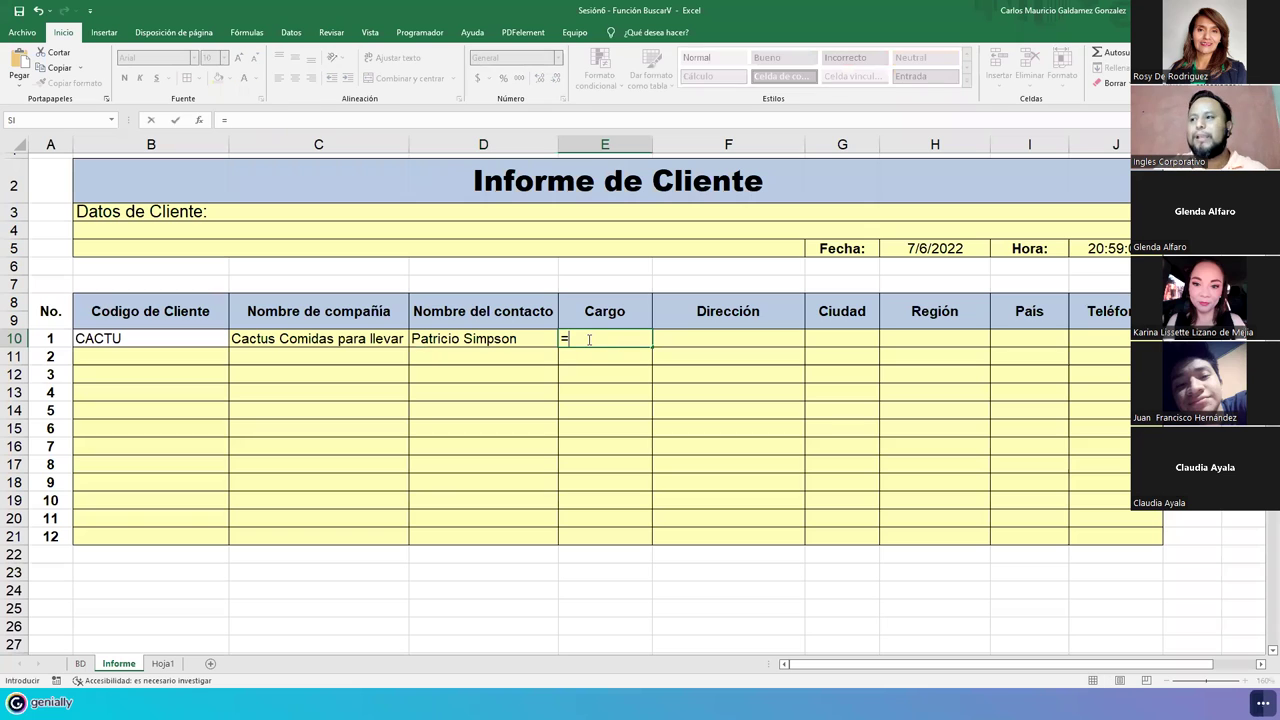
pyautogui.write('bus')
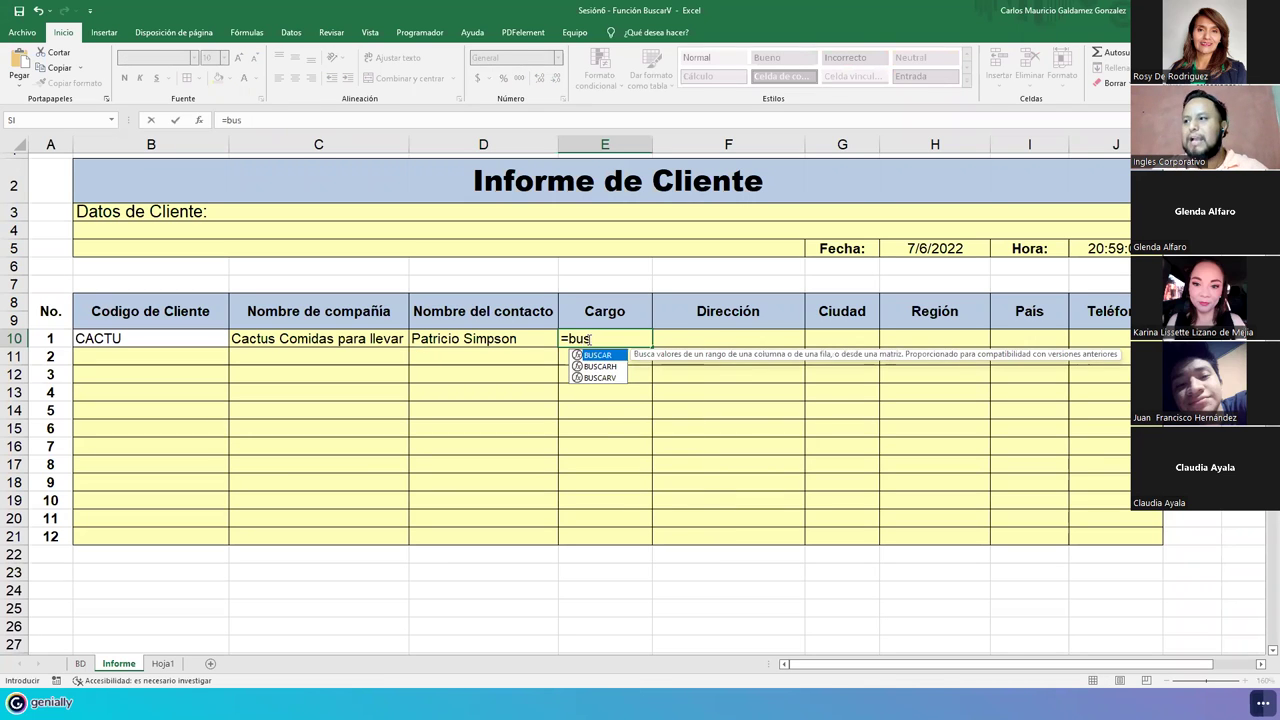
pyautogui.press('Down')
pyautogui.press('Down')
pyautogui.press('Tab')
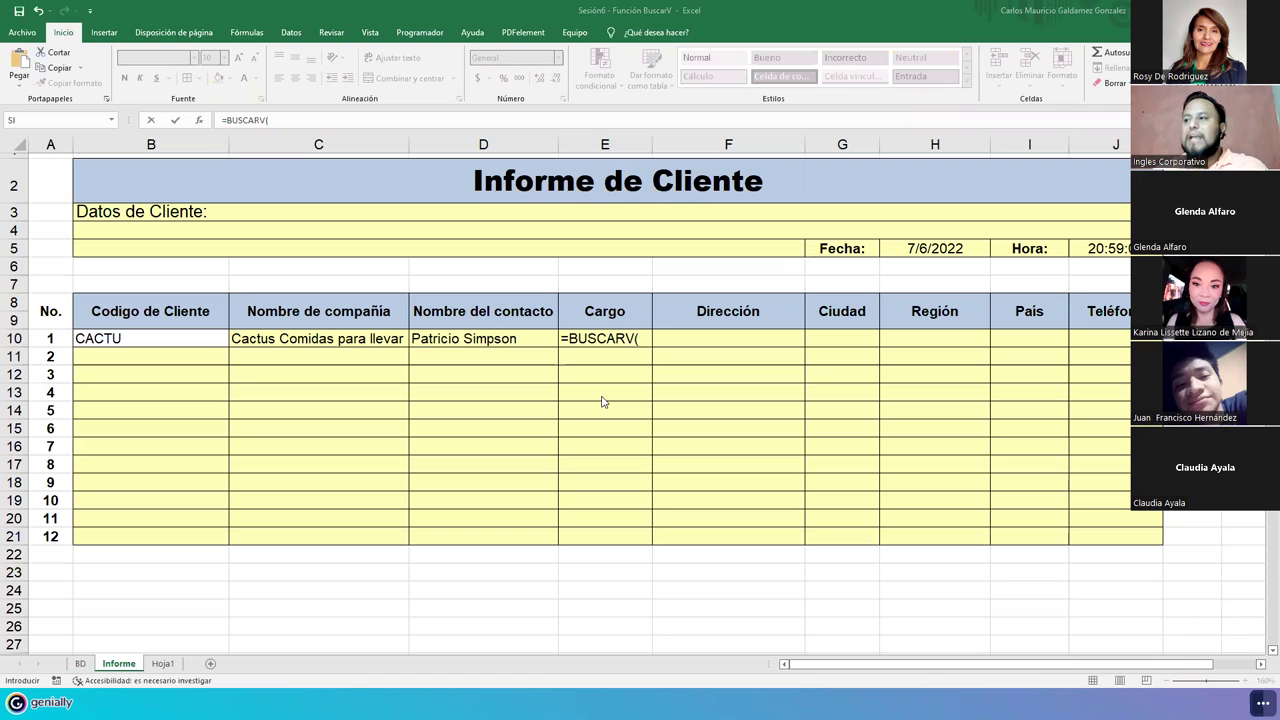
pyautogui.click(650, 343)
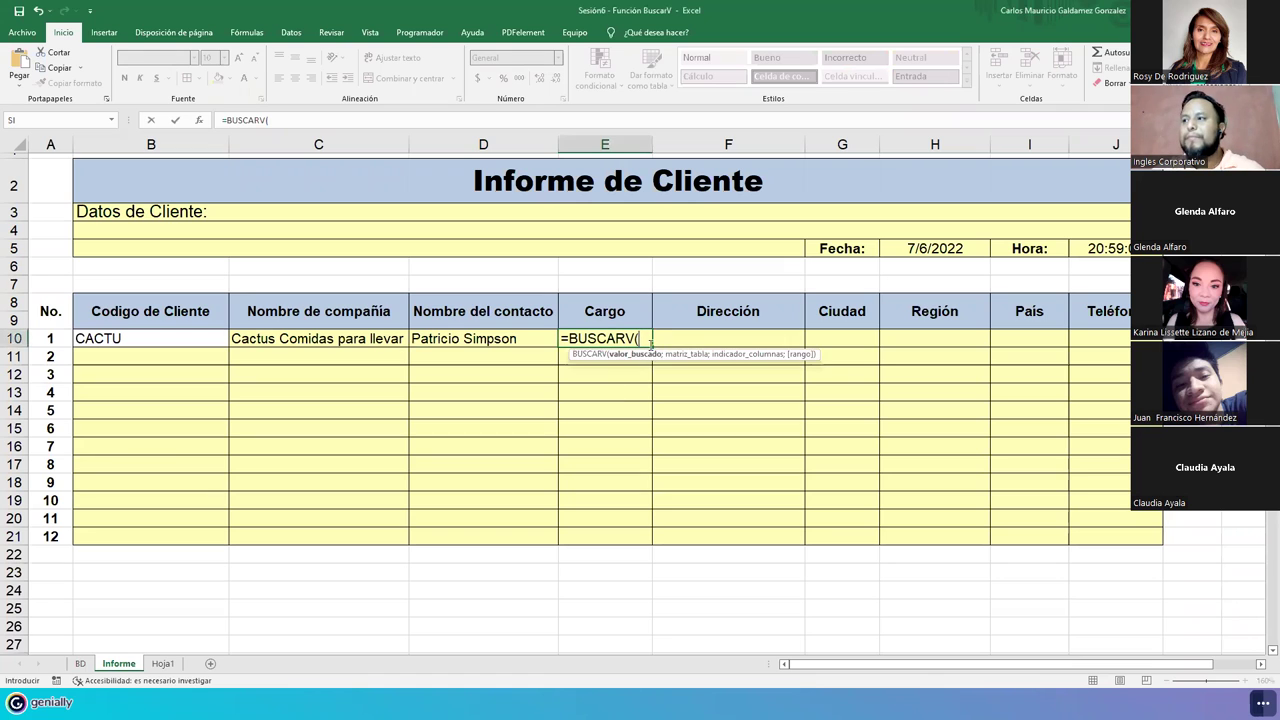
pyautogui.click(146, 337)
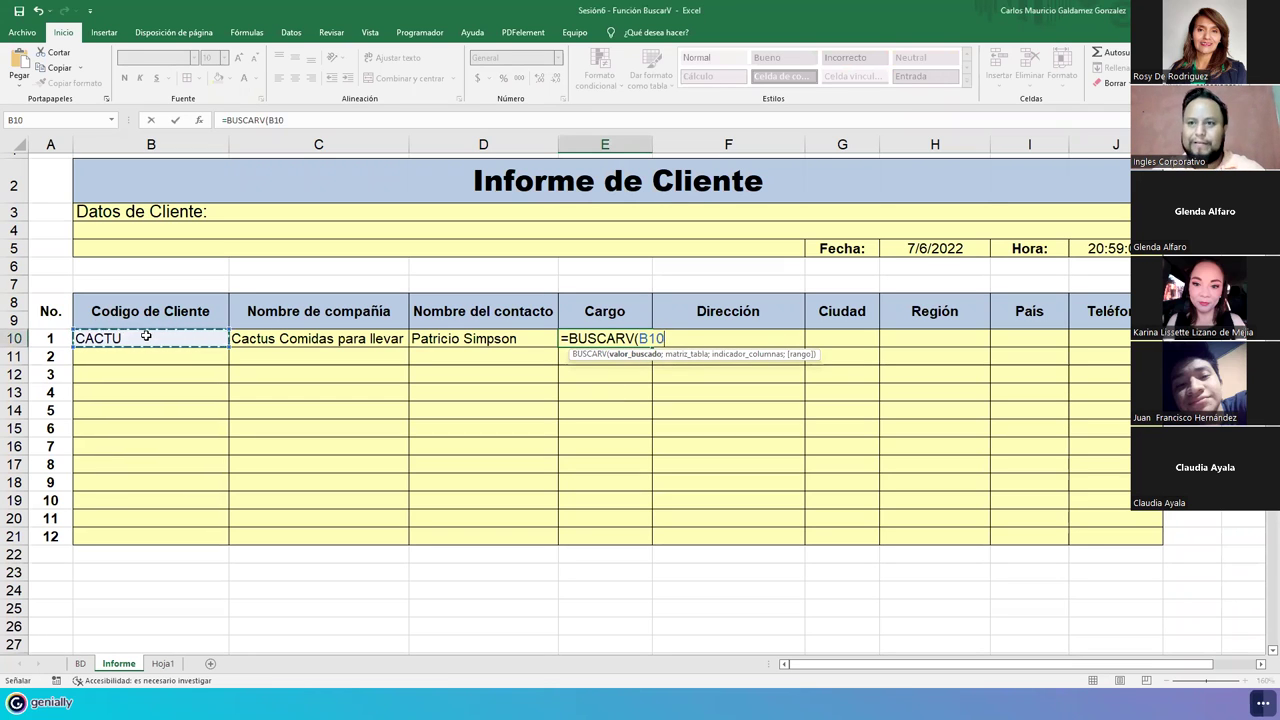
pyautogui.write(';')
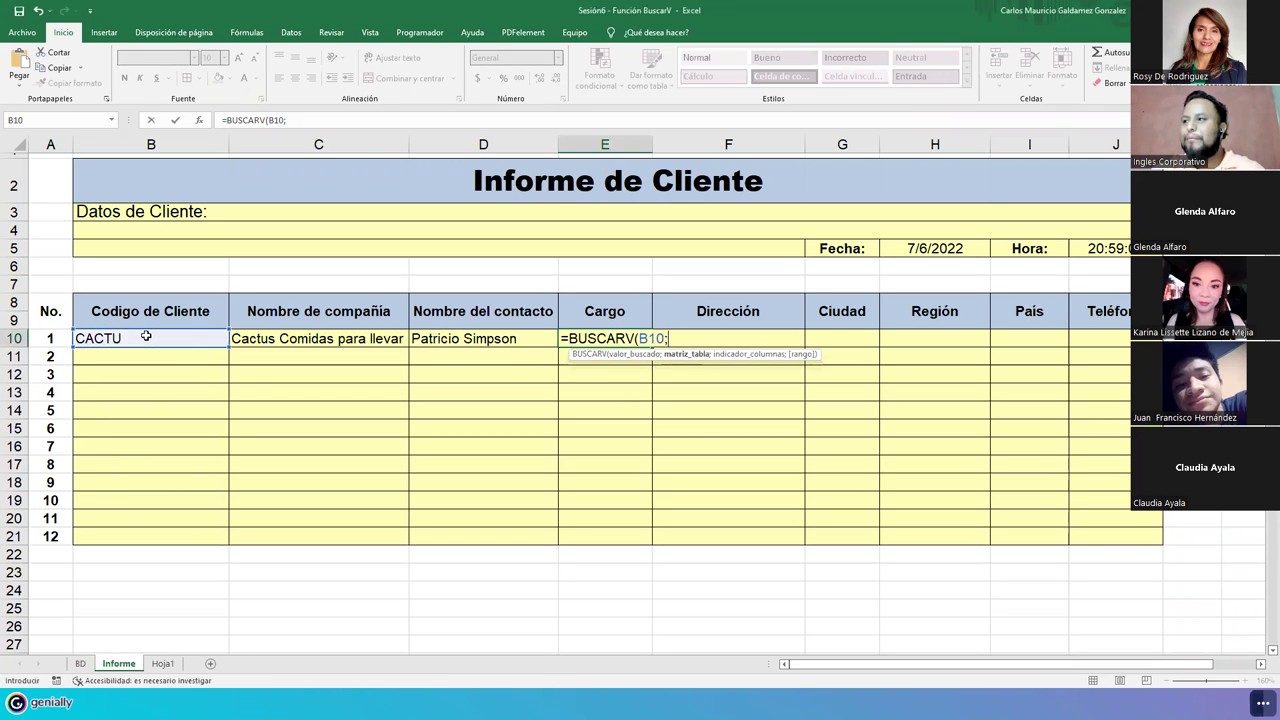
# Step: Set the table range of the E10 formula to A4:I94 on the BD sheet
pyautogui.click(82, 664)
pyautogui.moveTo(30, 194); pyautogui.dragTo(894, 634)
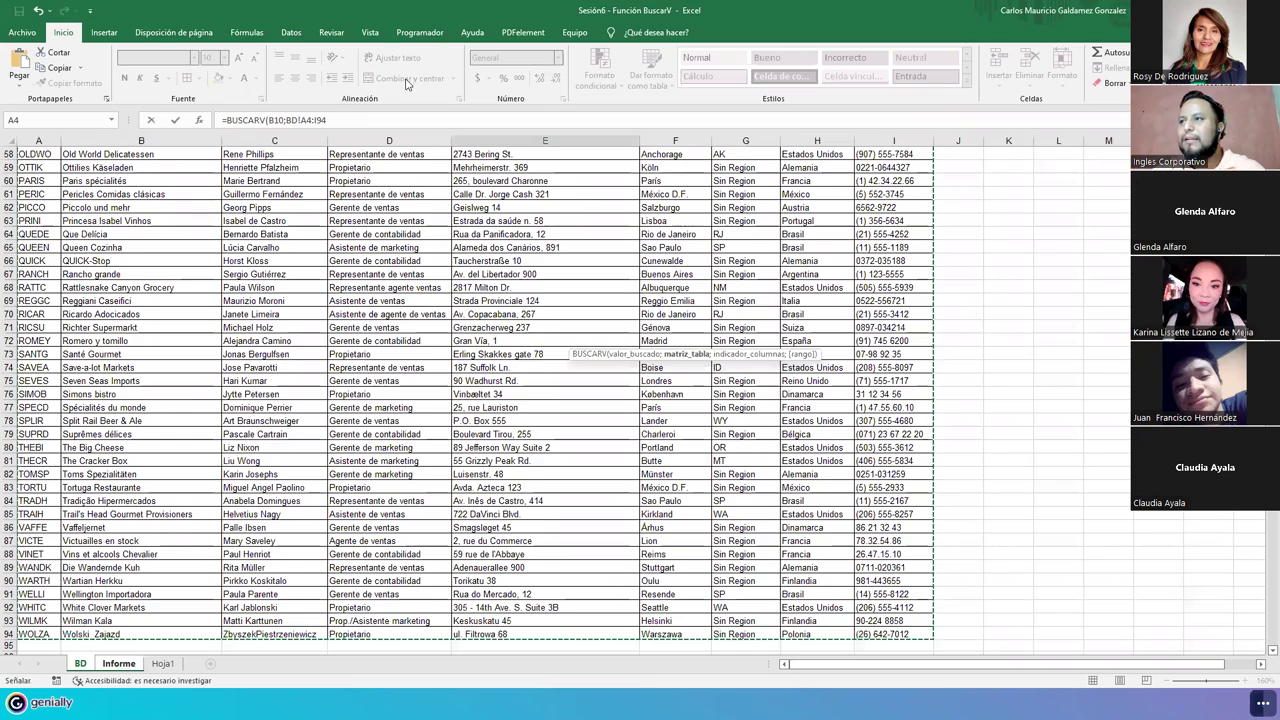
pyautogui.click(365, 117)
pyautogui.write(';')
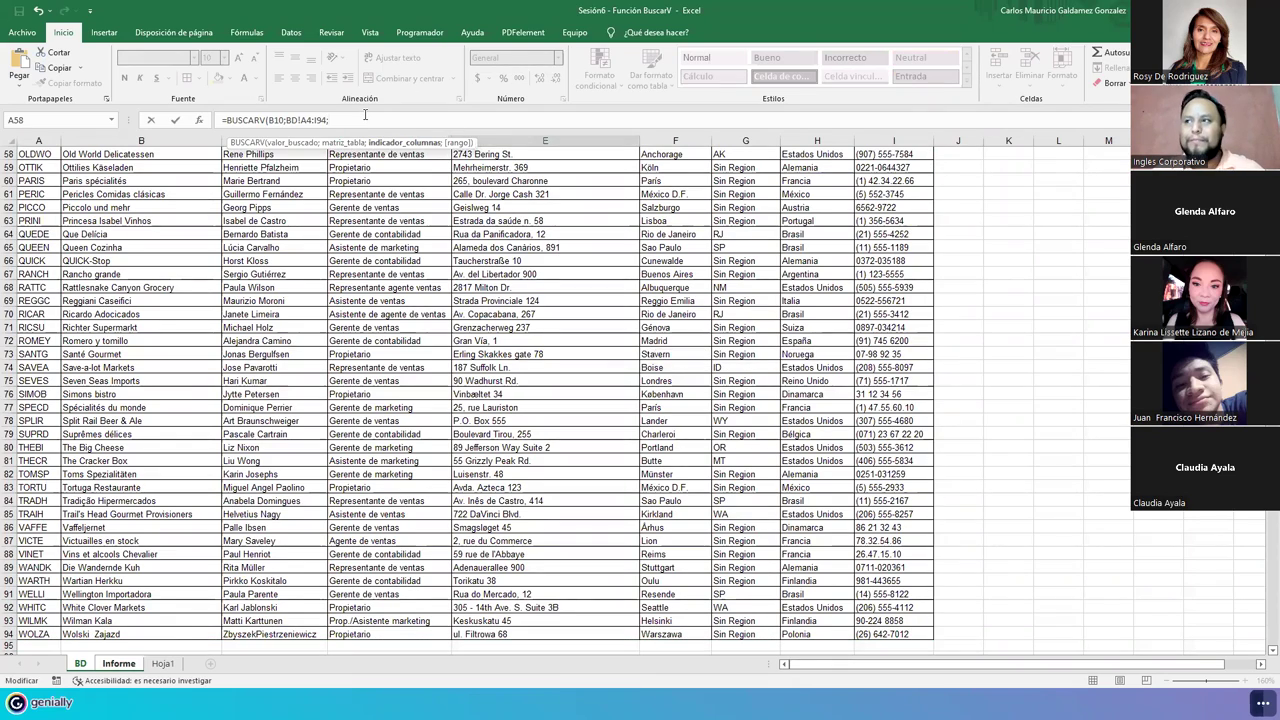
# Step: Complete the E10 formula with column index 4 and exact match FALSO
pyautogui.scroll(19, 383, 154)
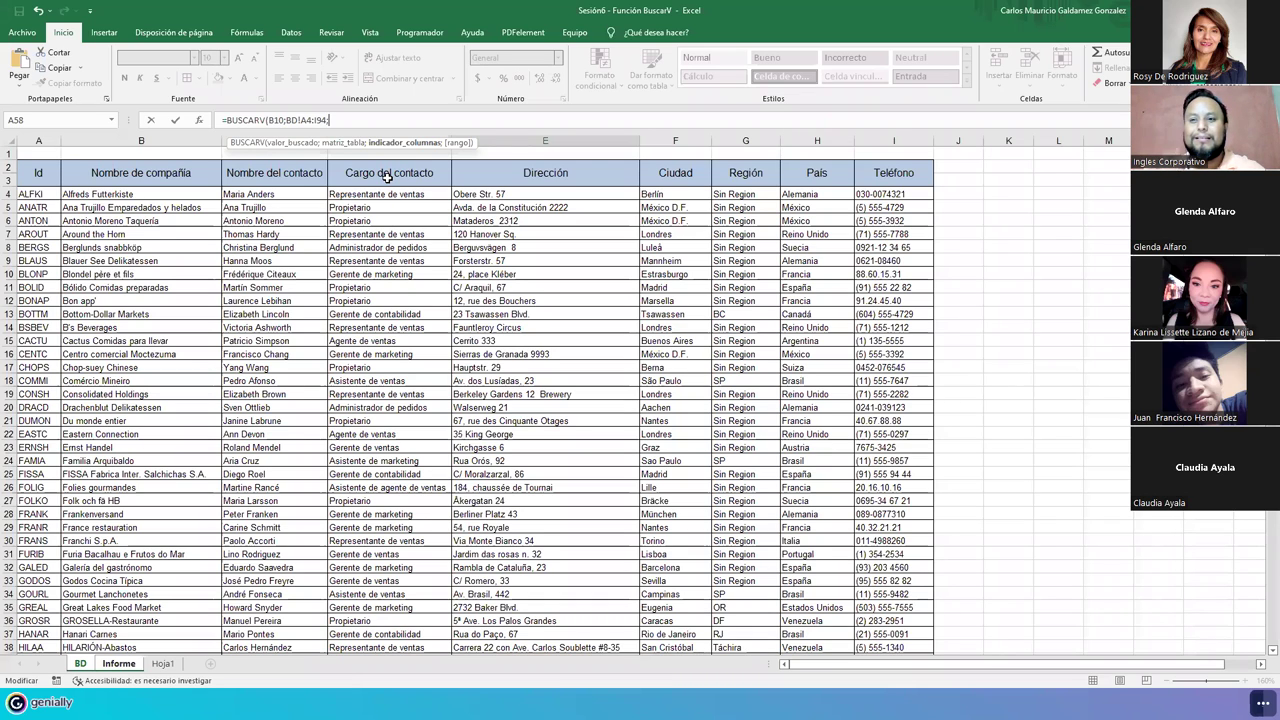
pyautogui.write('4;')
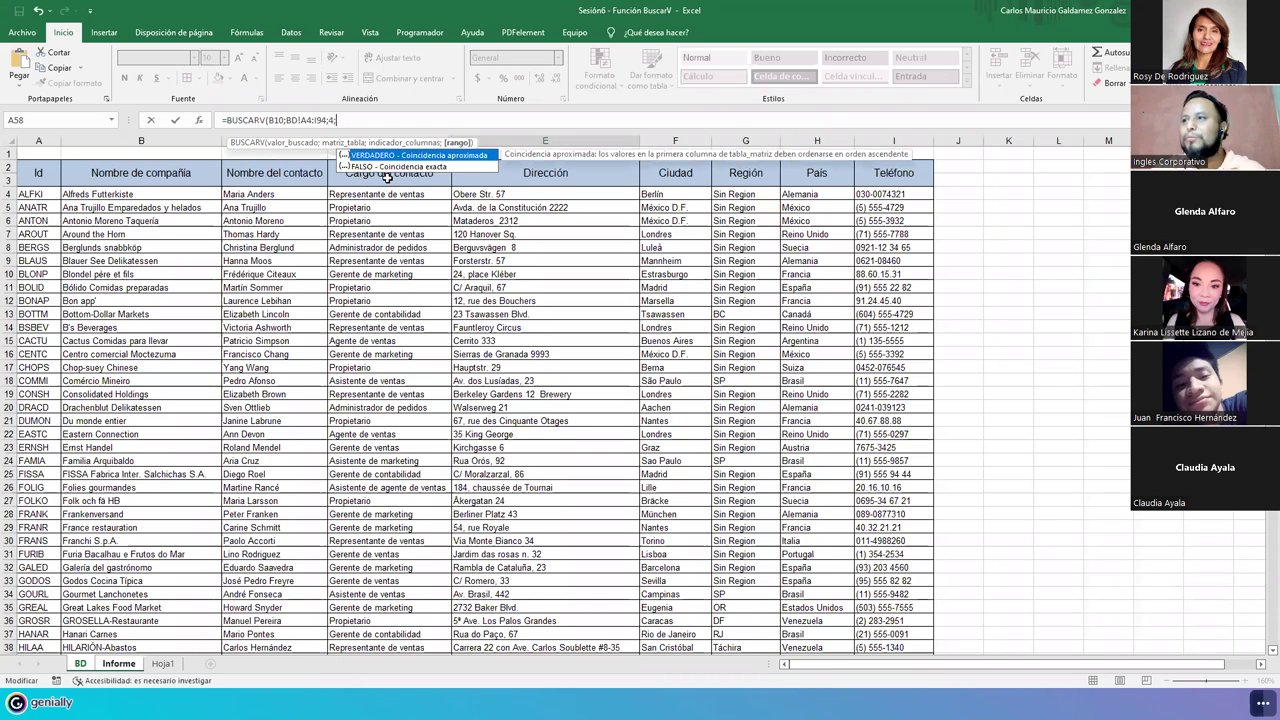
pyautogui.press('Down')
pyautogui.press('Tab')
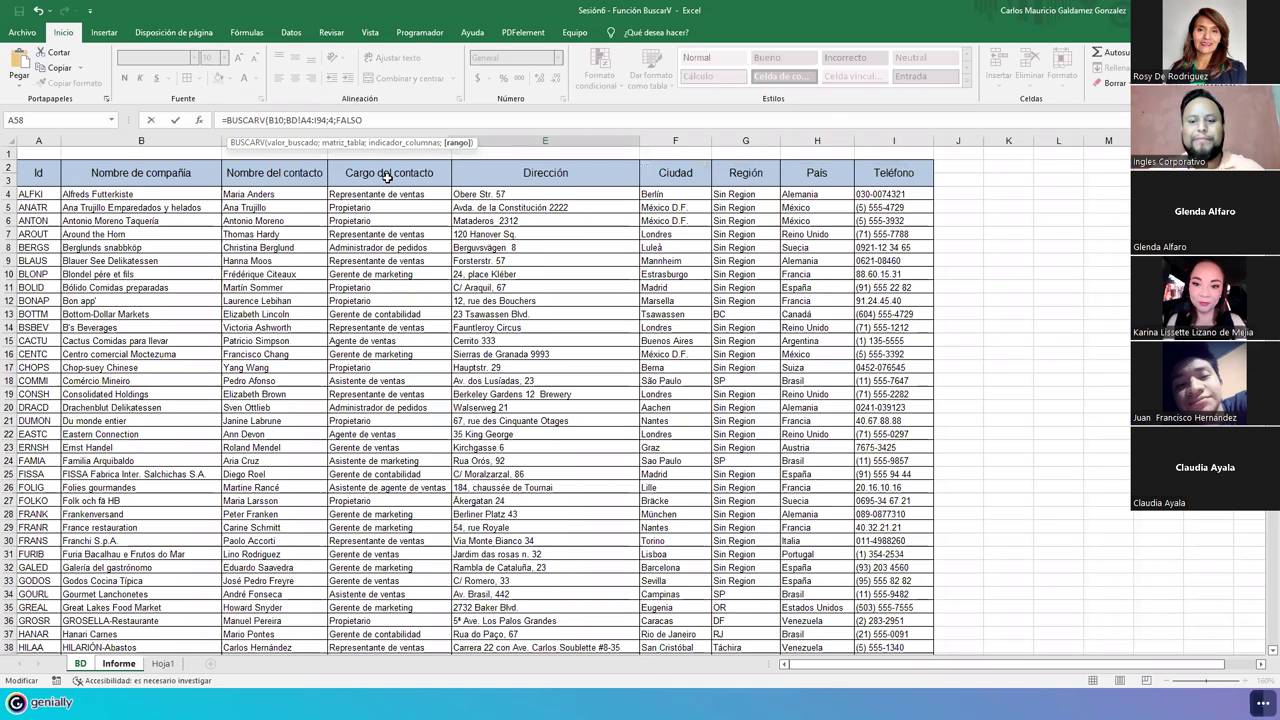
pyautogui.write(')')
pyautogui.press('Return')
pyautogui.press('Up')
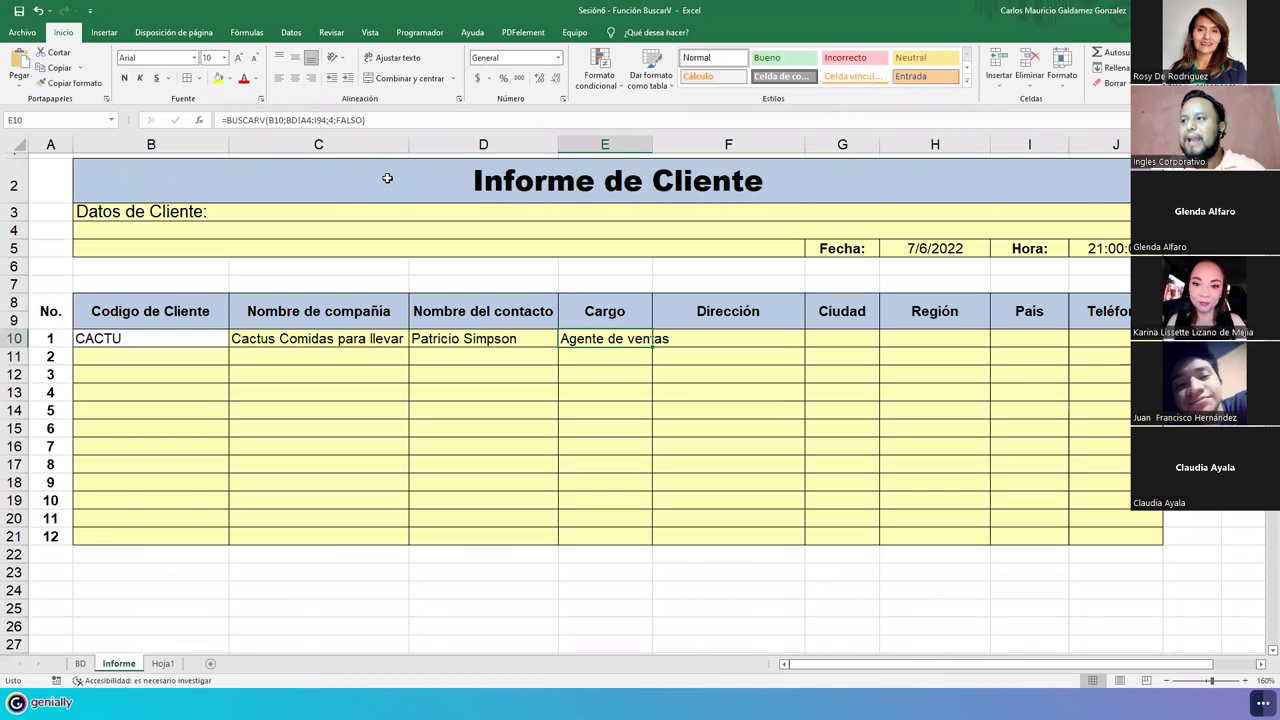
# Step: Fit column E's width to its content and narrow the Codigo de Cliente column B on Informe
pyautogui.doubleClick(653, 152)
pyautogui.moveTo(228, 144); pyautogui.dragTo(188, 146)
pyautogui.click(763, 339)
pyautogui.moveTo(763, 339); pyautogui.dragTo(1085, 339)
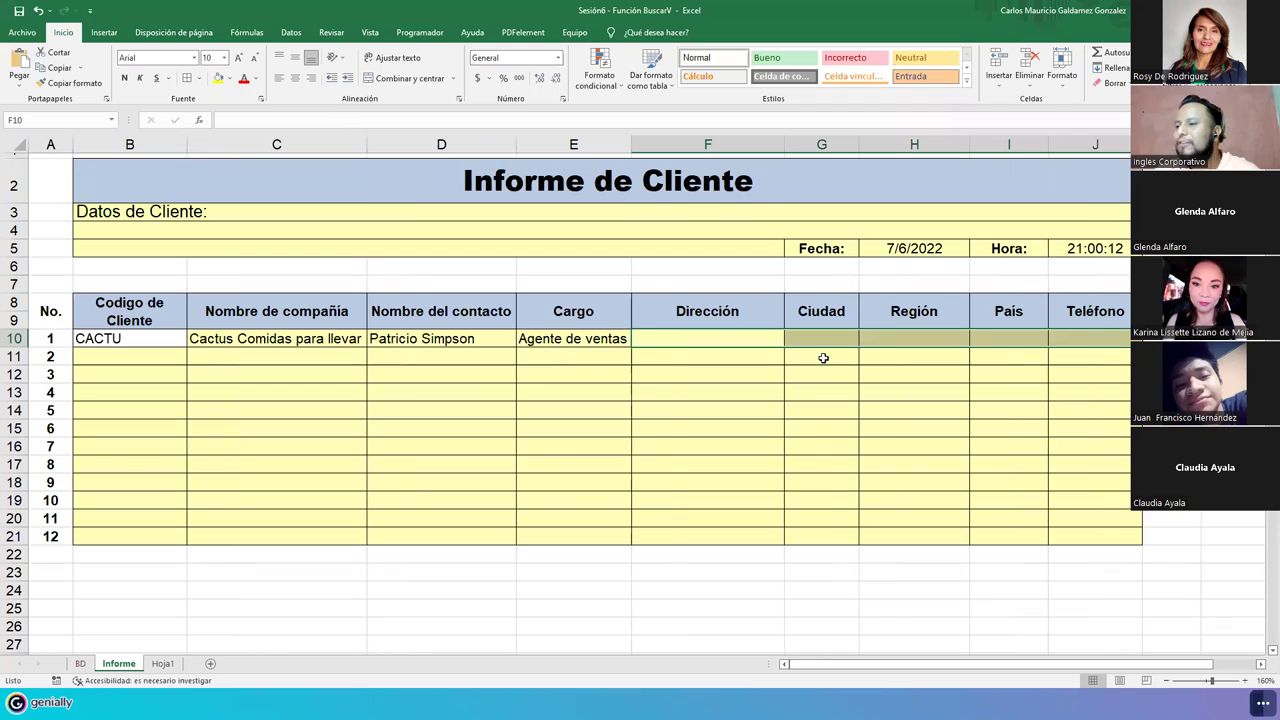
# Step: Copy the full text of the BUSCARV formula in E10, leaving the cell itself unchanged
pyautogui.click(572, 345)
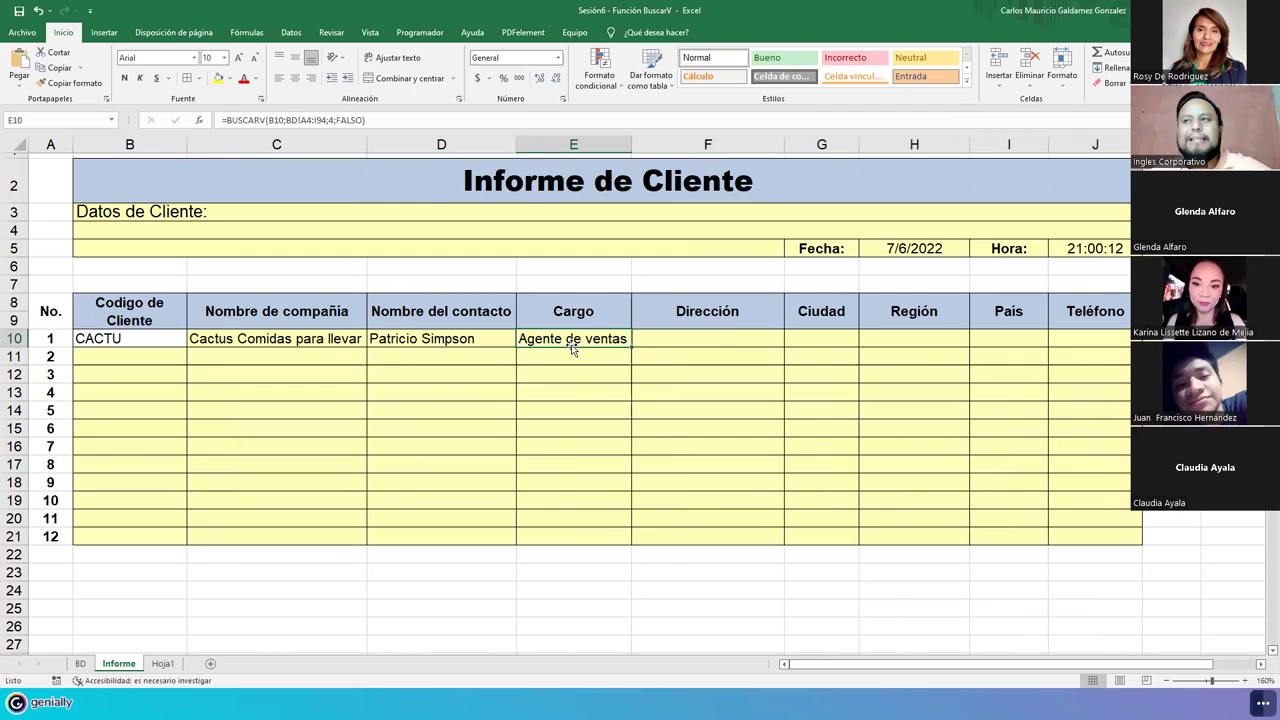
pyautogui.click(329, 119)
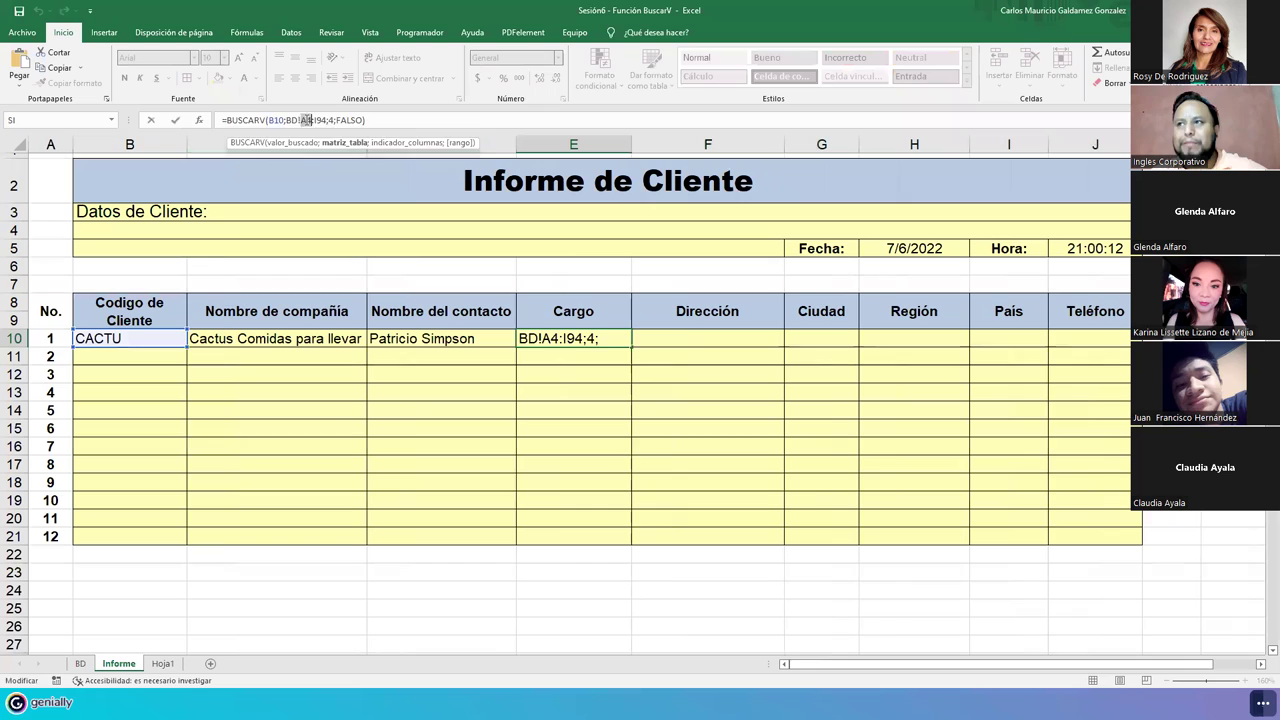
pyautogui.write('4')
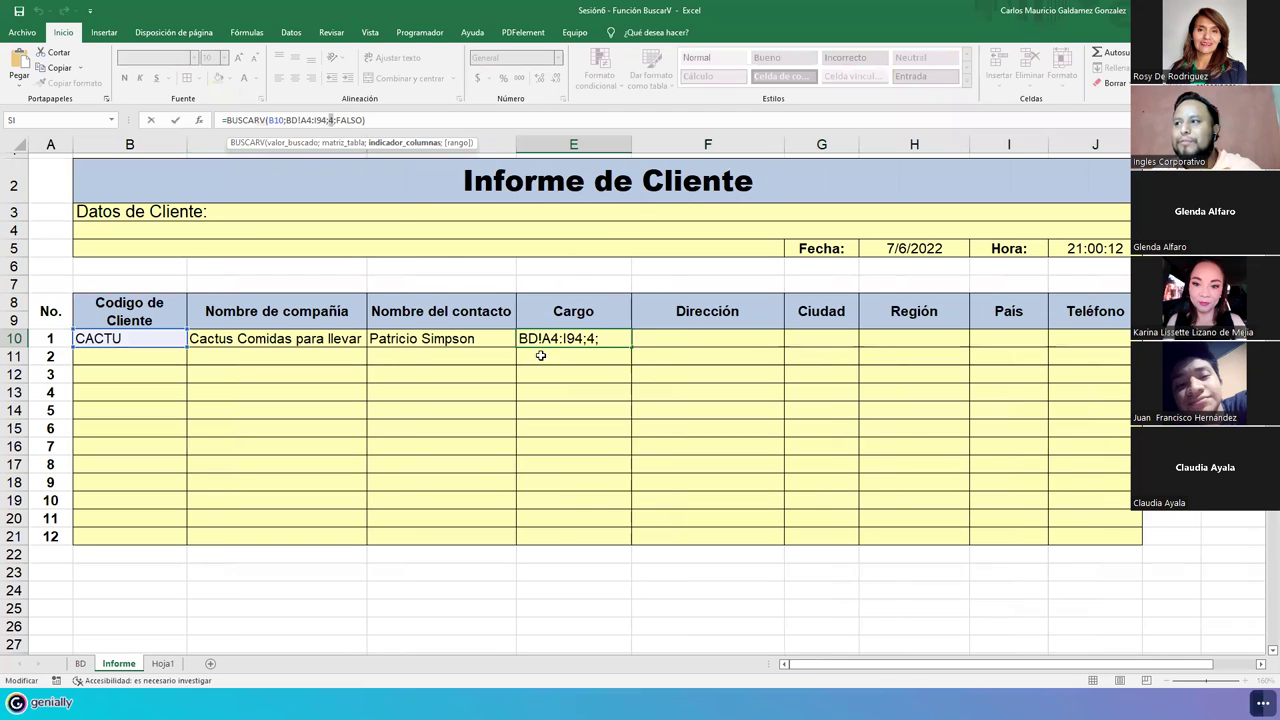
pyautogui.click(568, 338)
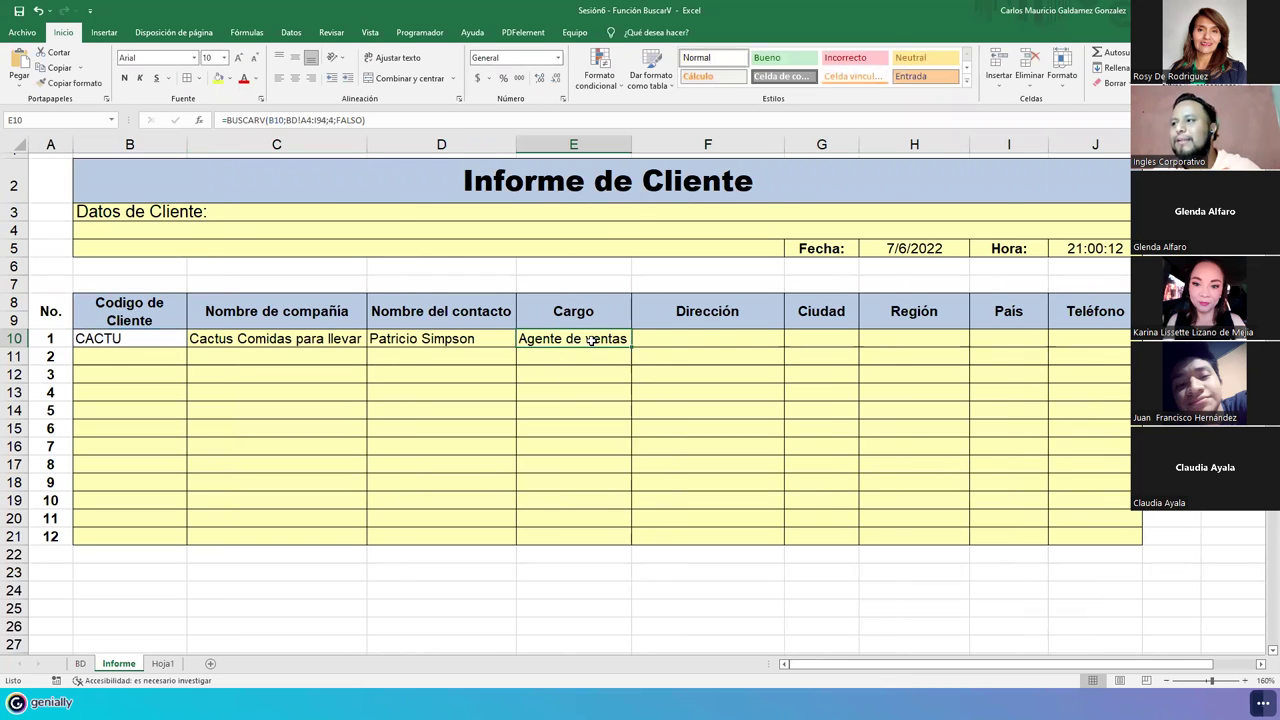
pyautogui.doubleClick(591, 340)
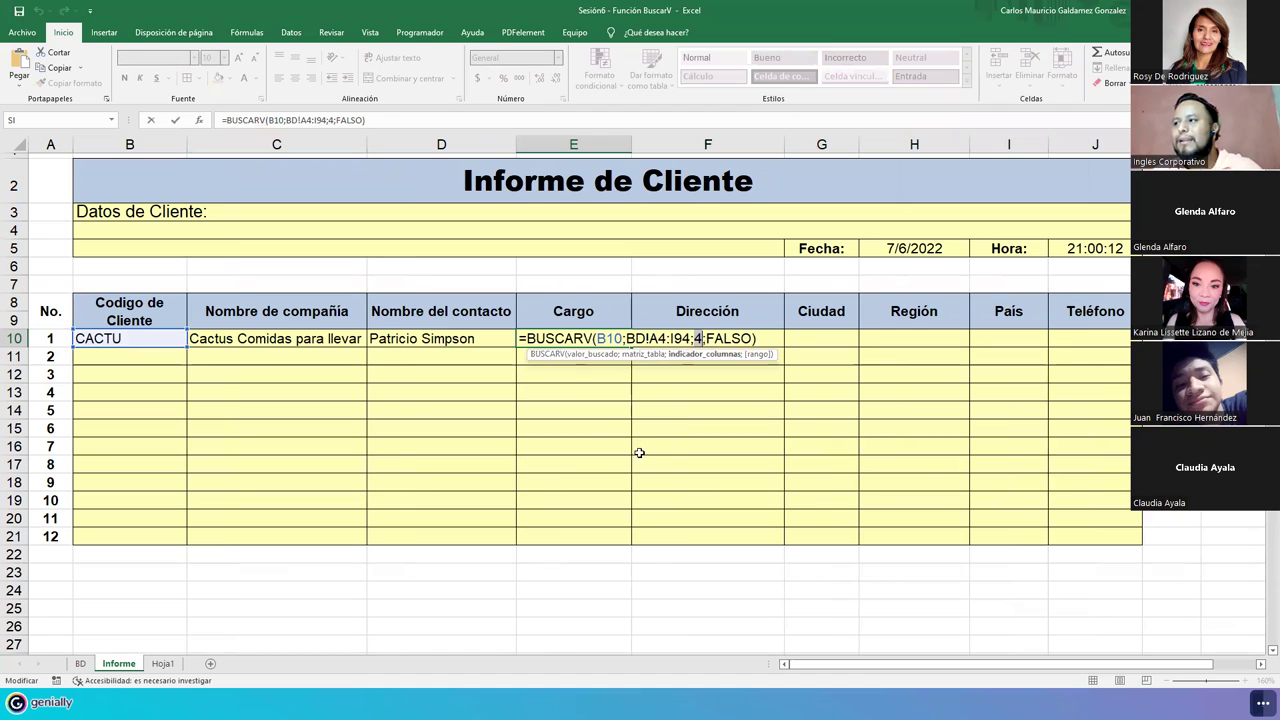
pyautogui.moveTo(521, 340); pyautogui.dragTo(757, 340)
pyautogui.hotkey('ctrl', 'c')
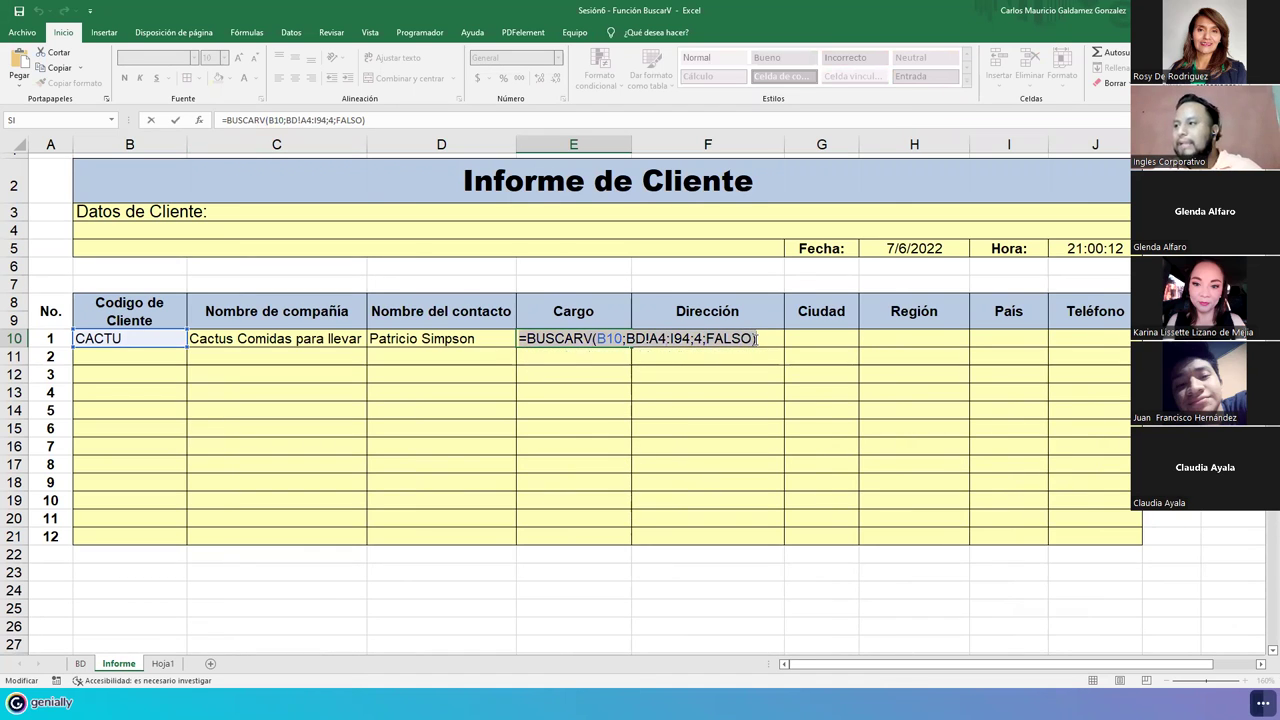
pyautogui.press('Escape')
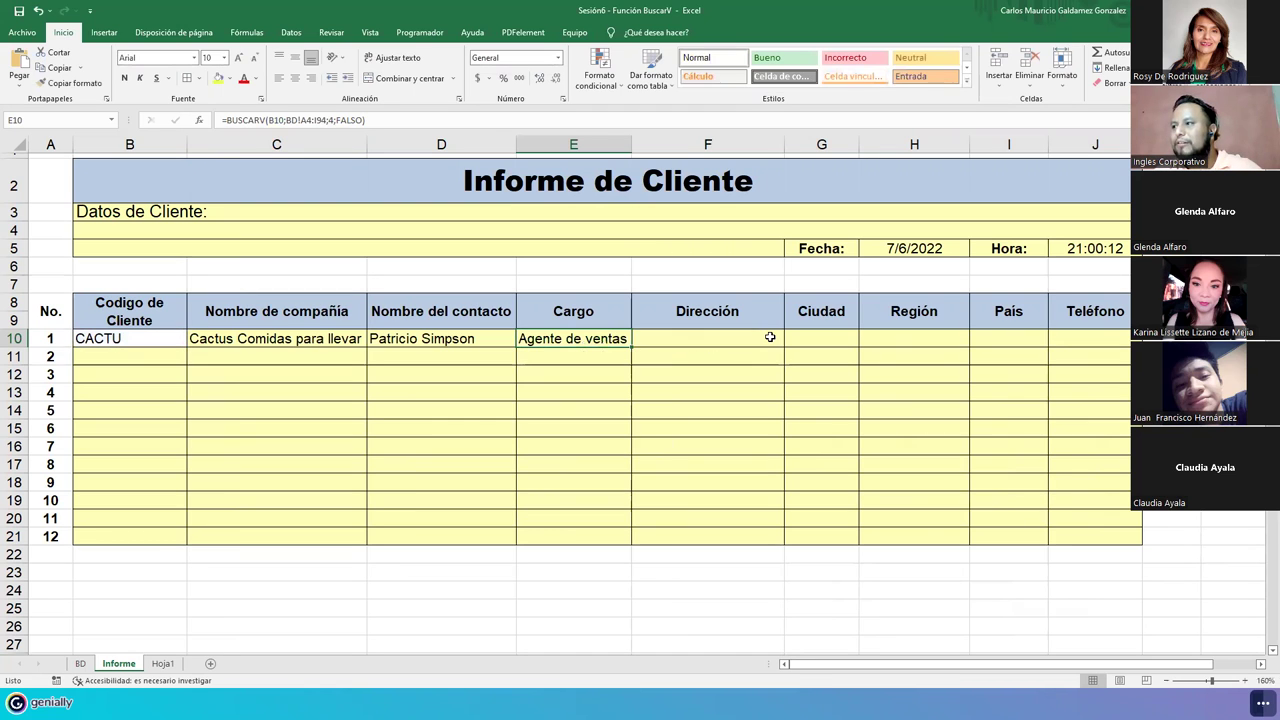
# Step: Paste the copied BUSCARV formula into the Dirección cell F10 and set its column index to 5
pyautogui.click(770, 337)
pyautogui.doubleClick(745, 340)
pyautogui.hotkey('ctrl', 'v')
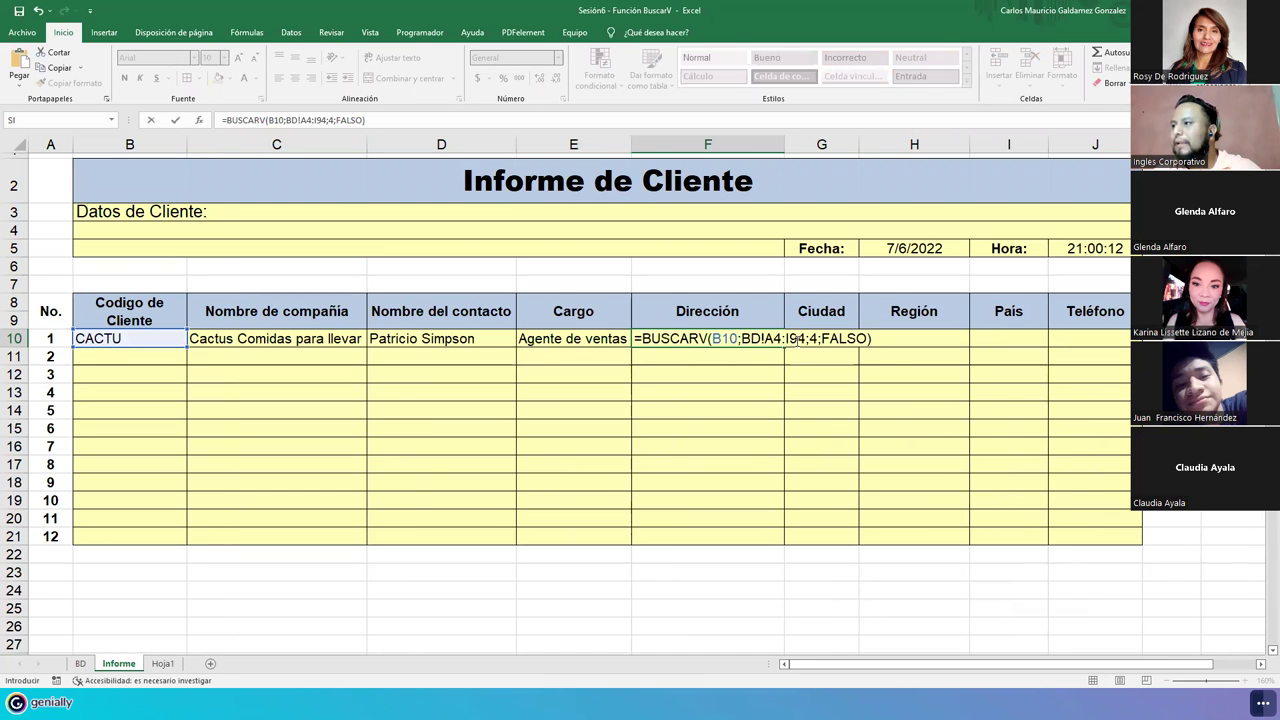
pyautogui.click(813, 338)
pyautogui.press('BackSpace')
pyautogui.write('5')
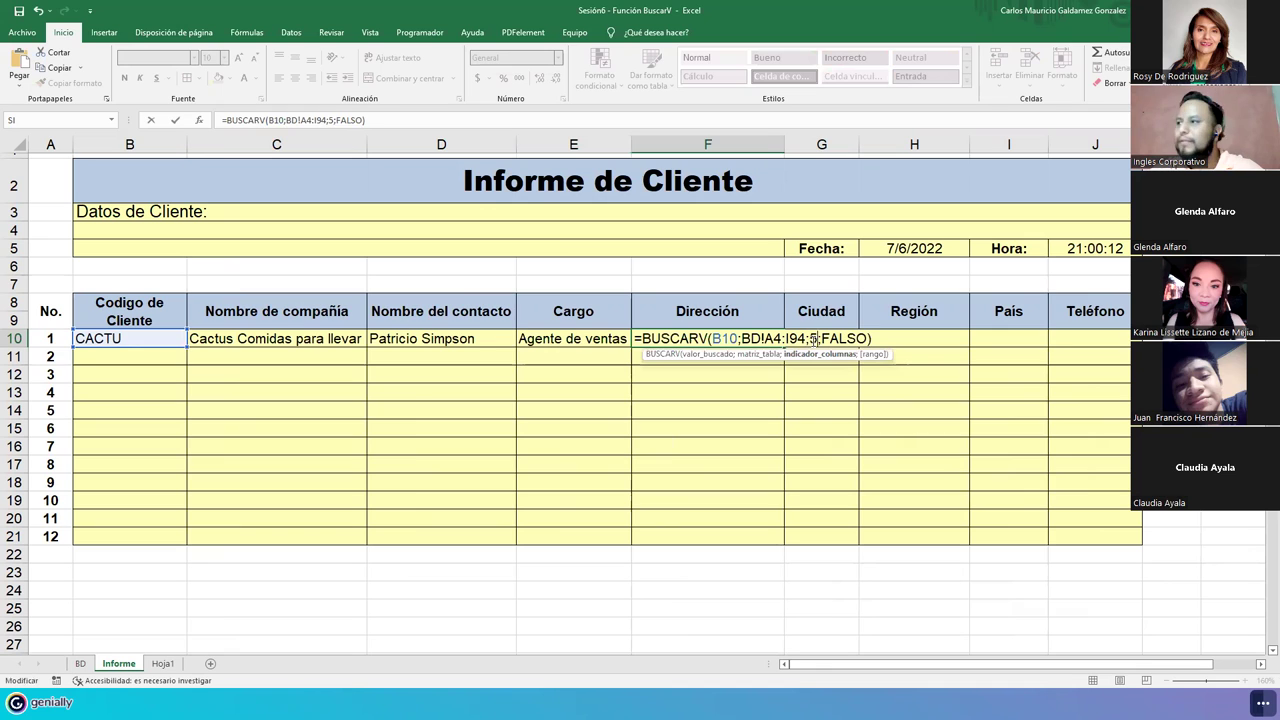
pyautogui.click(812, 340)
# Step: Paste the BUSCARV formula into the Ciudad cell G10 and set its column index to 6
pyautogui.doubleClick(812, 340)
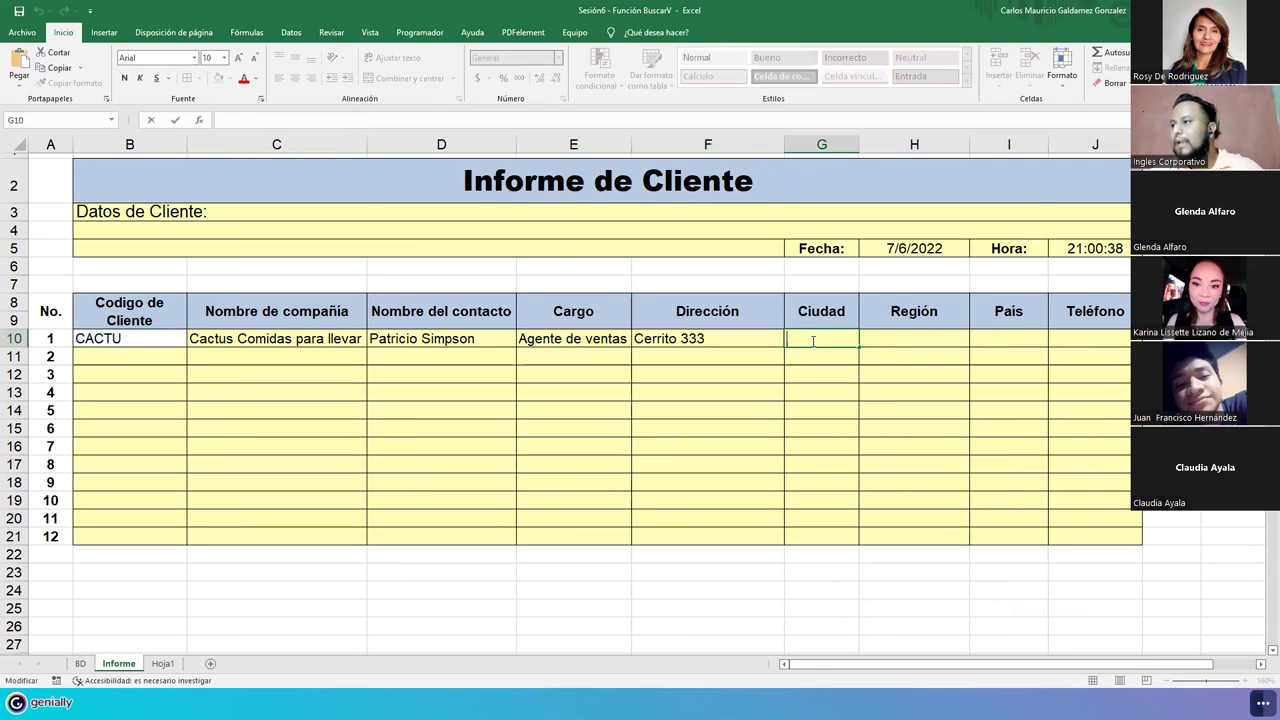
pyautogui.hotkey('ctrl', 'v')
pyautogui.click(812, 338)
pyautogui.press('Left')
pyautogui.press('Left')
pyautogui.press('Left')
pyautogui.press('Left')
pyautogui.press('Left')
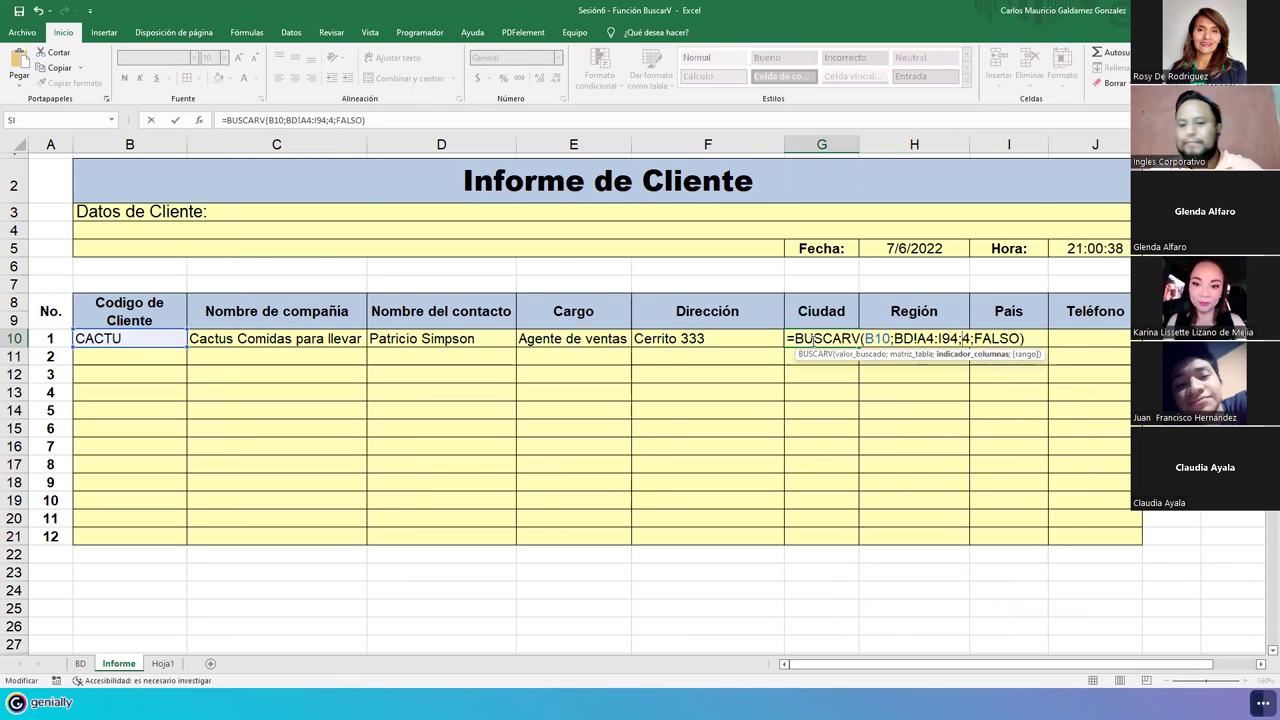
pyautogui.press('Delete')
pyautogui.write('6')
pyautogui.press('Tab')
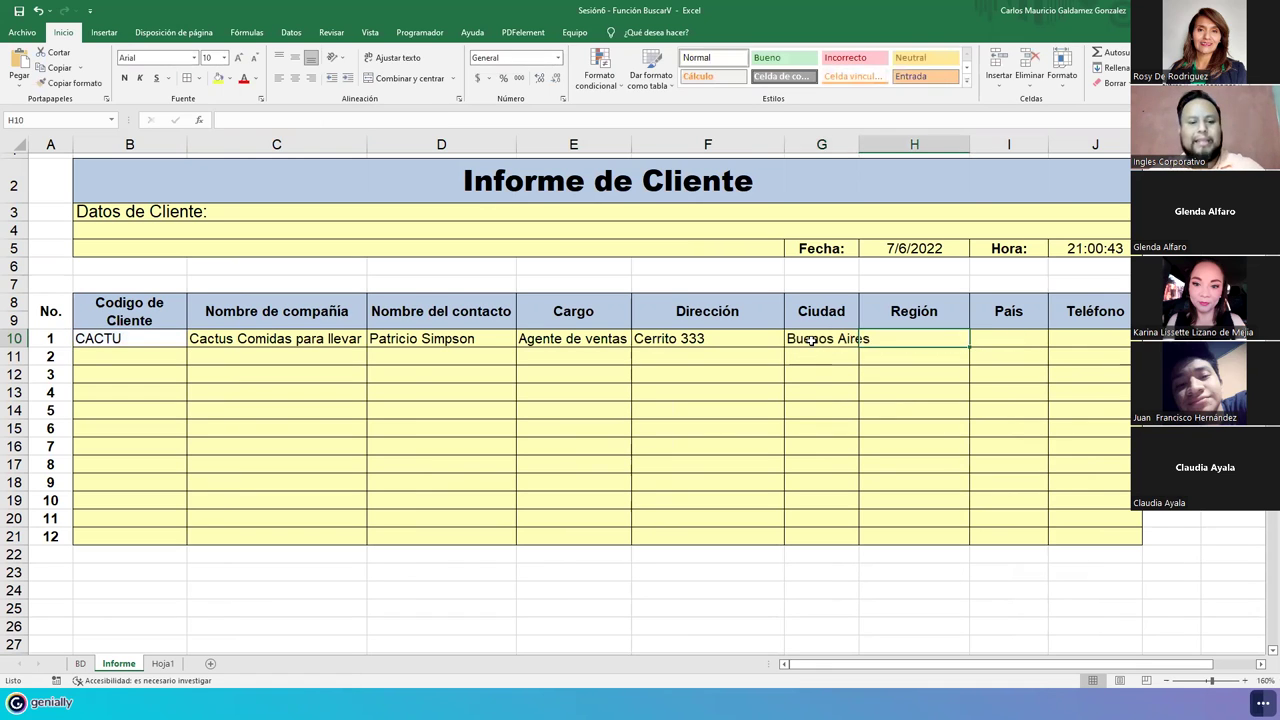
# Step: Paste the BUSCARV formula into the Región cell H10 and set its column index to 7
pyautogui.press('F2')
pyautogui.hotkey('ctrl', 'v')
pyautogui.press('Left')
pyautogui.press('Left')
pyautogui.press('Left')
pyautogui.press('Left')
pyautogui.press('Left')
pyautogui.press('Left')
pyautogui.press('Left')
pyautogui.press('Delete')
pyautogui.write('7')
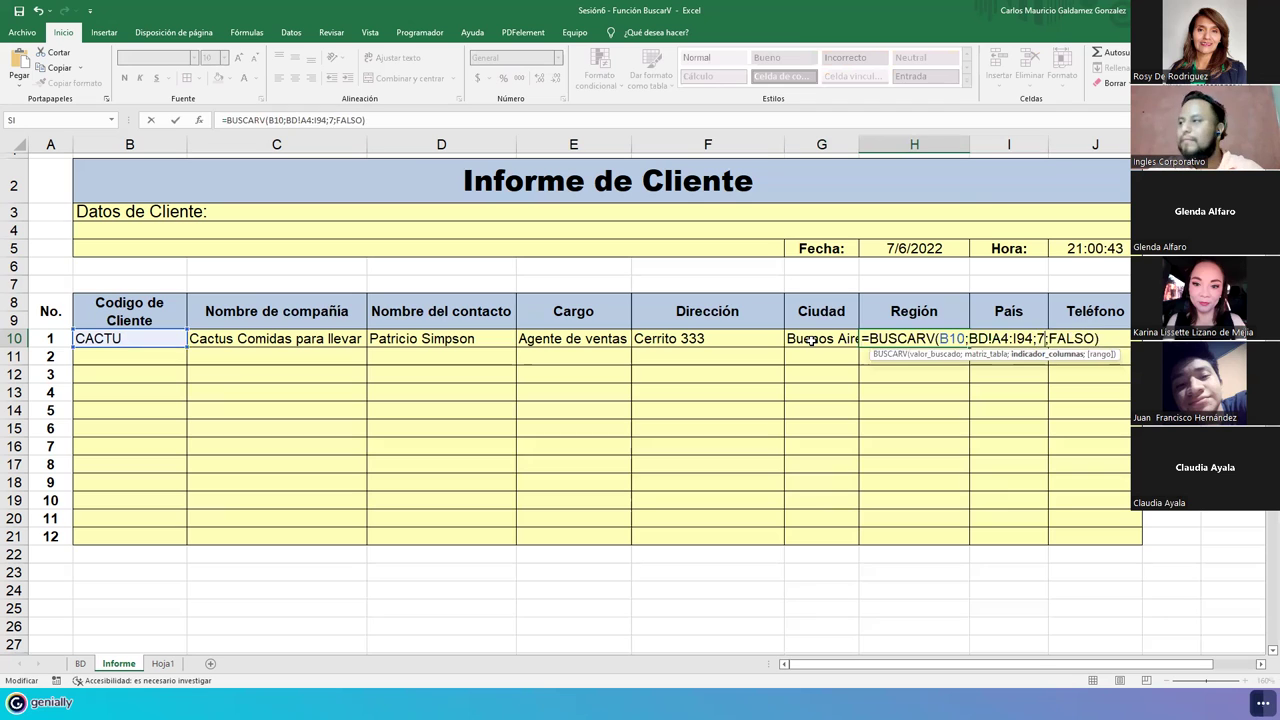
pyautogui.press('Tab')
# Step: Paste the BUSCARV formula into the País cell I10 and point its column index to the País column of BD
pyautogui.press('F2')
pyautogui.hotkey('ctrl', 'v')
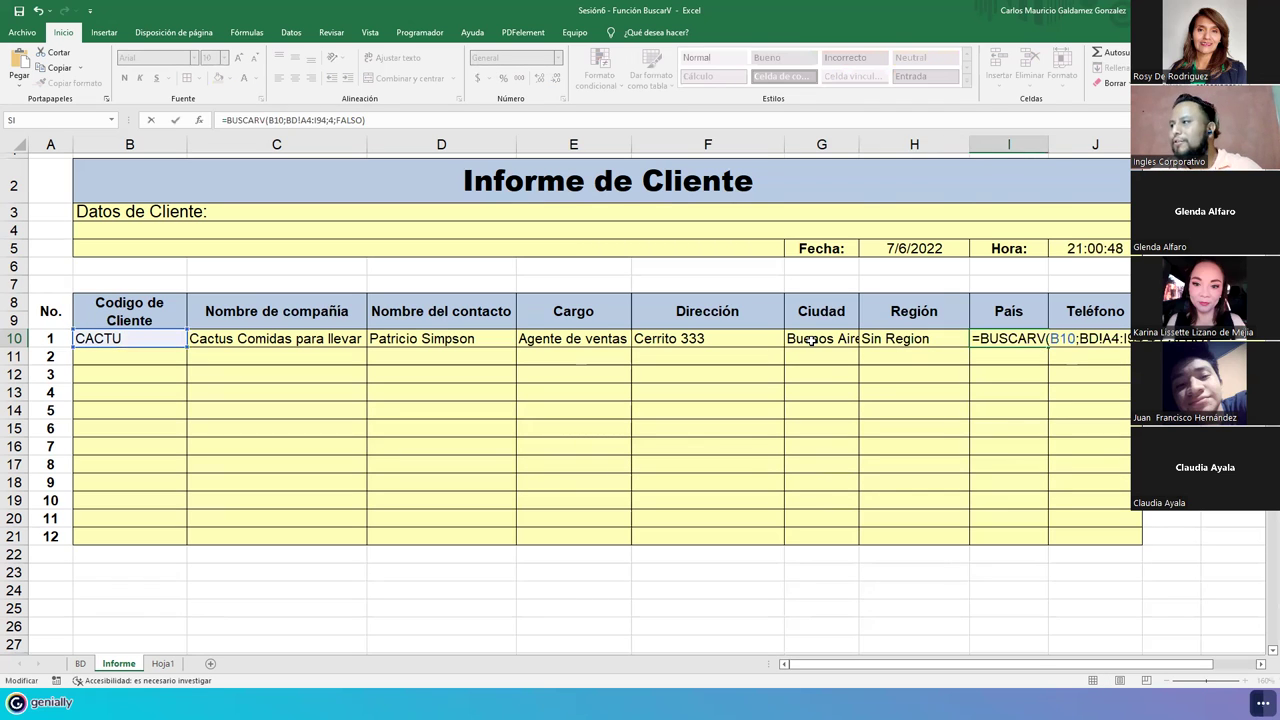
pyautogui.press('Left')
pyautogui.press('Left')
pyautogui.press('Left')
pyautogui.press('Left')
pyautogui.press('Left')
pyautogui.press('Left')
pyautogui.press('Left')
pyautogui.press('Delete')
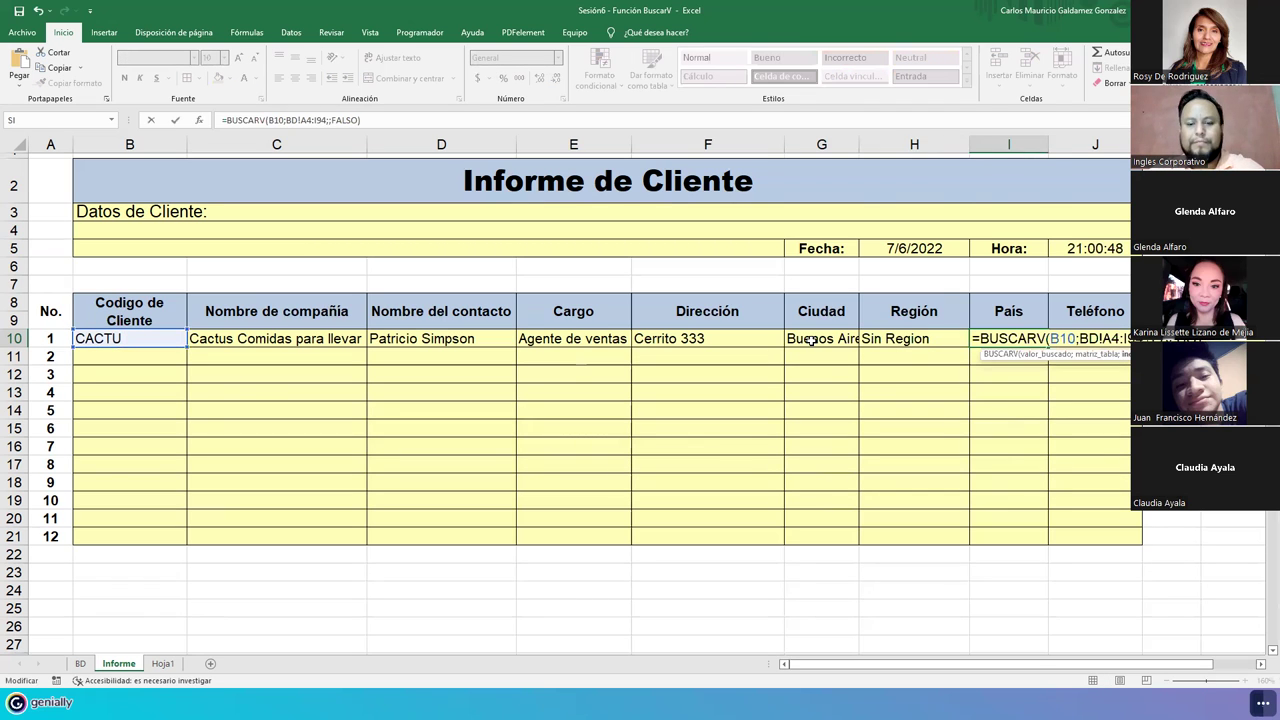
pyautogui.write('9')
pyautogui.press('Tab')
# Step: Paste the BUSCARV formula into the Teléfono cell J10 and point its column index to the Teléfono column of BD
pyautogui.write('2')
pyautogui.press('BackSpace')
pyautogui.press('F2')
pyautogui.hotkey('ctrl', 'v')
pyautogui.press('Left')
pyautogui.press('Left')
pyautogui.press('Left')
pyautogui.press('Left')
pyautogui.press('Left')
pyautogui.press('Left')
pyautogui.press('Left')
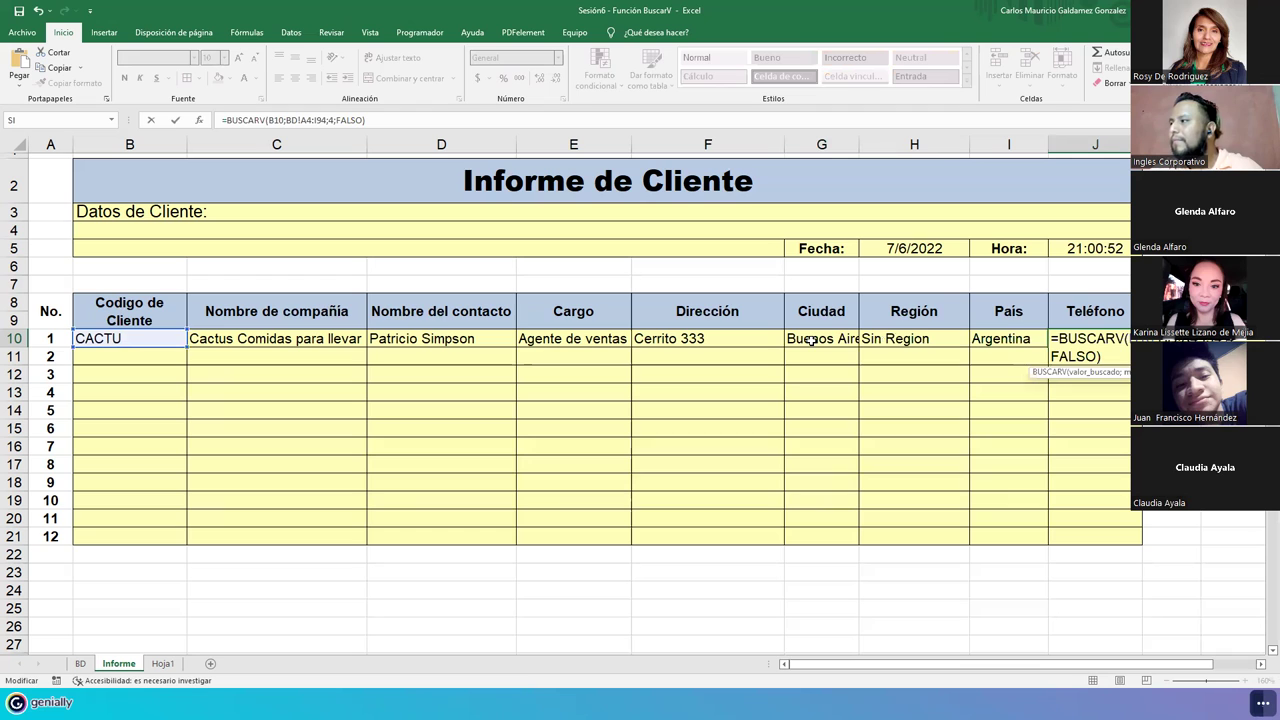
# Step: Fill the row 10 formulas in C10:J10 down to row 21 of the Informe table
pyautogui.click(720, 356)
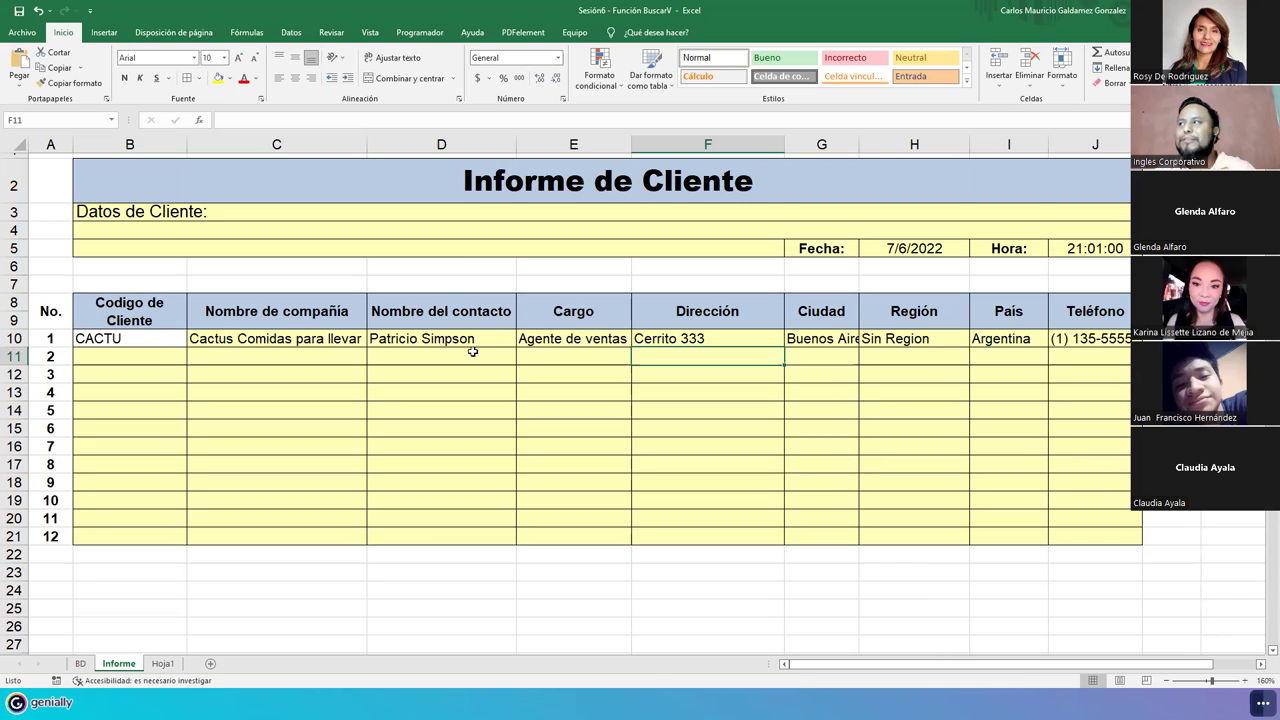
pyautogui.moveTo(226, 340); pyautogui.dragTo(1051, 530)
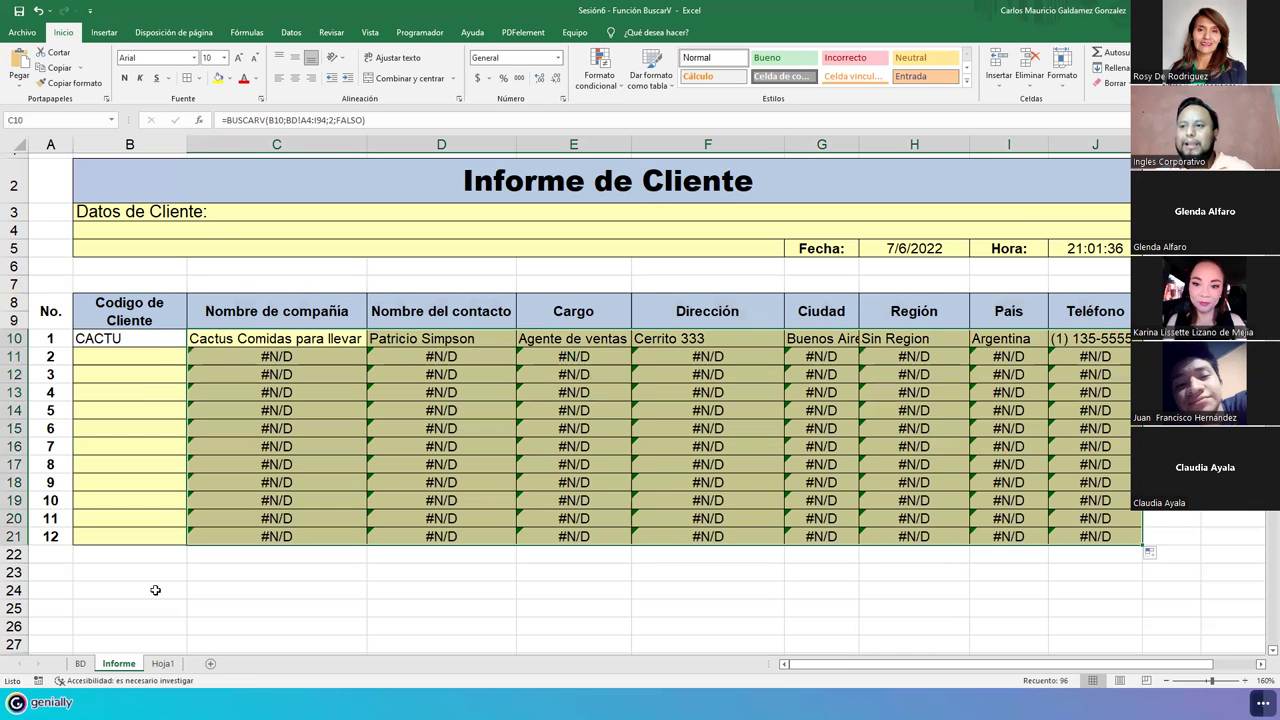
# Step: Copy the client codes in cells A5, A9, A11, A13, A17, A20, A23, A26, A27, A31 and A36 of the BD sheet
pyautogui.click(80, 664)
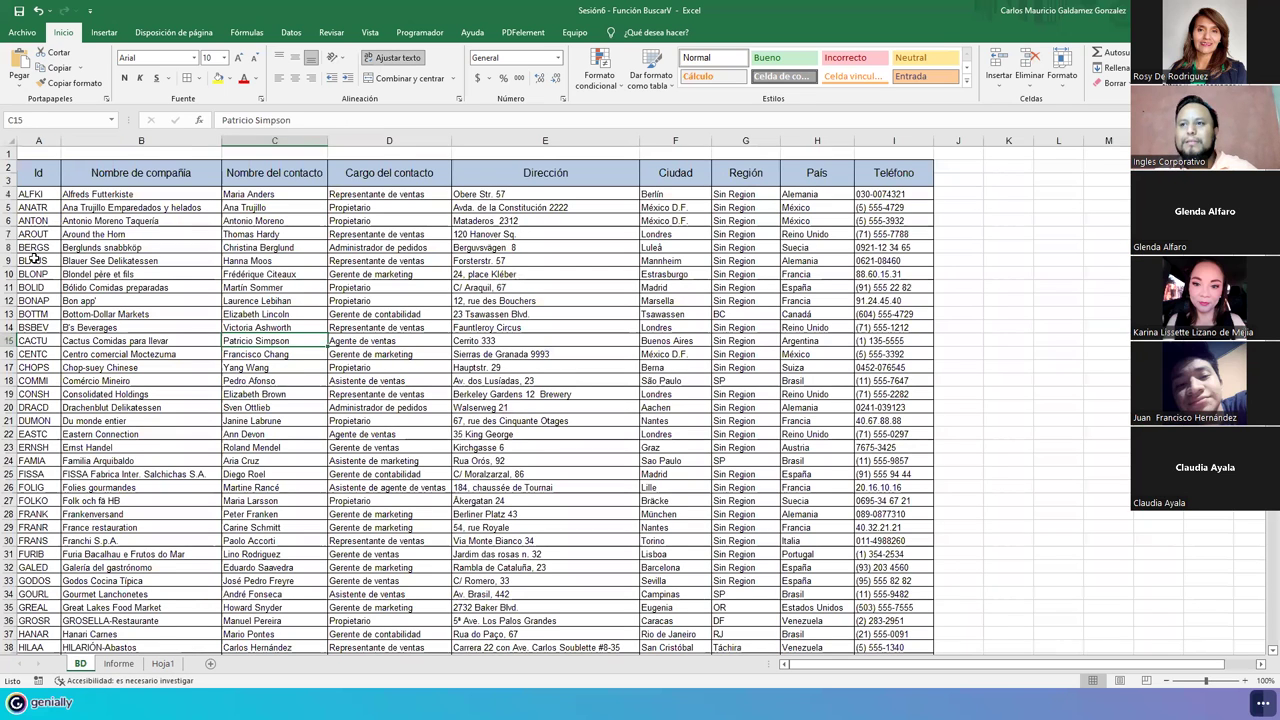
pyautogui.keyDown('ctrl'); pyautogui.click(30, 447); pyautogui.keyUp('ctrl')
pyautogui.keyDown('ctrl'); pyautogui.click(38, 552); pyautogui.keyUp('ctrl')
pyautogui.keyDown('ctrl'); pyautogui.click(42, 366); pyautogui.keyUp('ctrl')
pyautogui.keyDown('ctrl'); pyautogui.click(40, 312); pyautogui.keyUp('ctrl')
pyautogui.keyDown('ctrl'); pyautogui.click(38, 620); pyautogui.keyUp('ctrl')
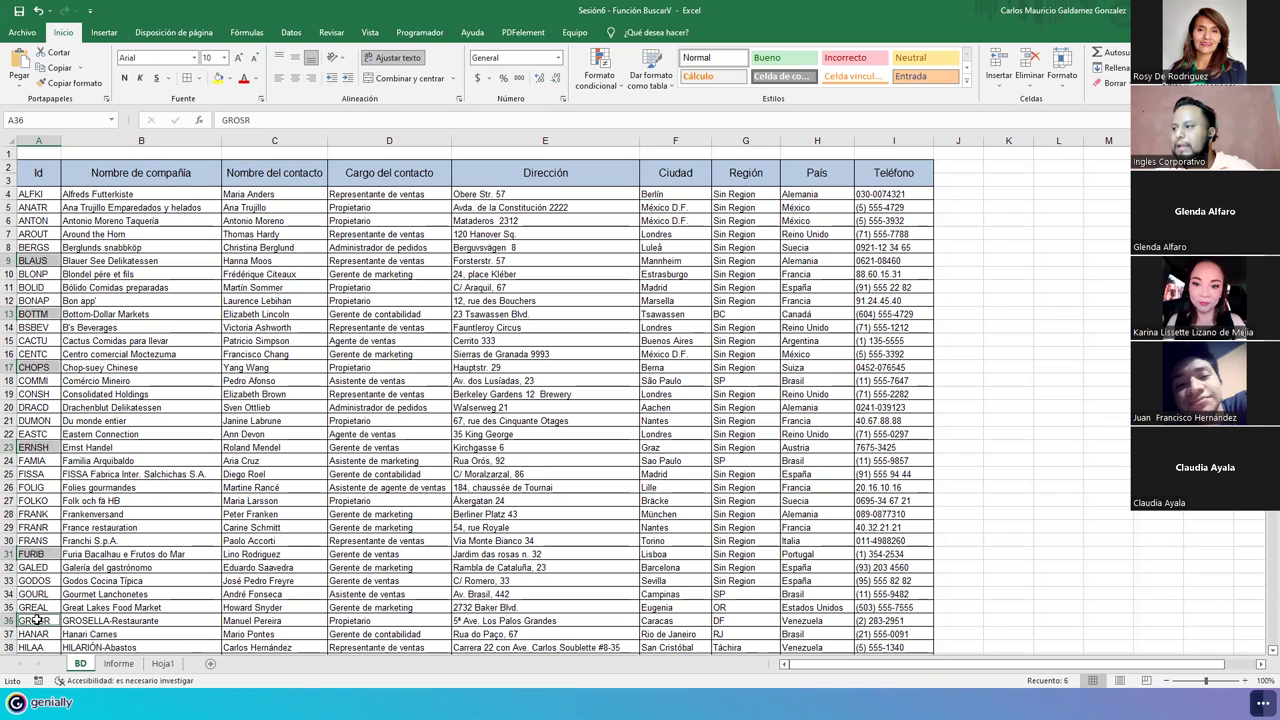
pyautogui.keyDown('ctrl'); pyautogui.click(36, 407); pyautogui.keyUp('ctrl')
pyautogui.keyDown('ctrl'); pyautogui.click(38, 208); pyautogui.keyUp('ctrl')
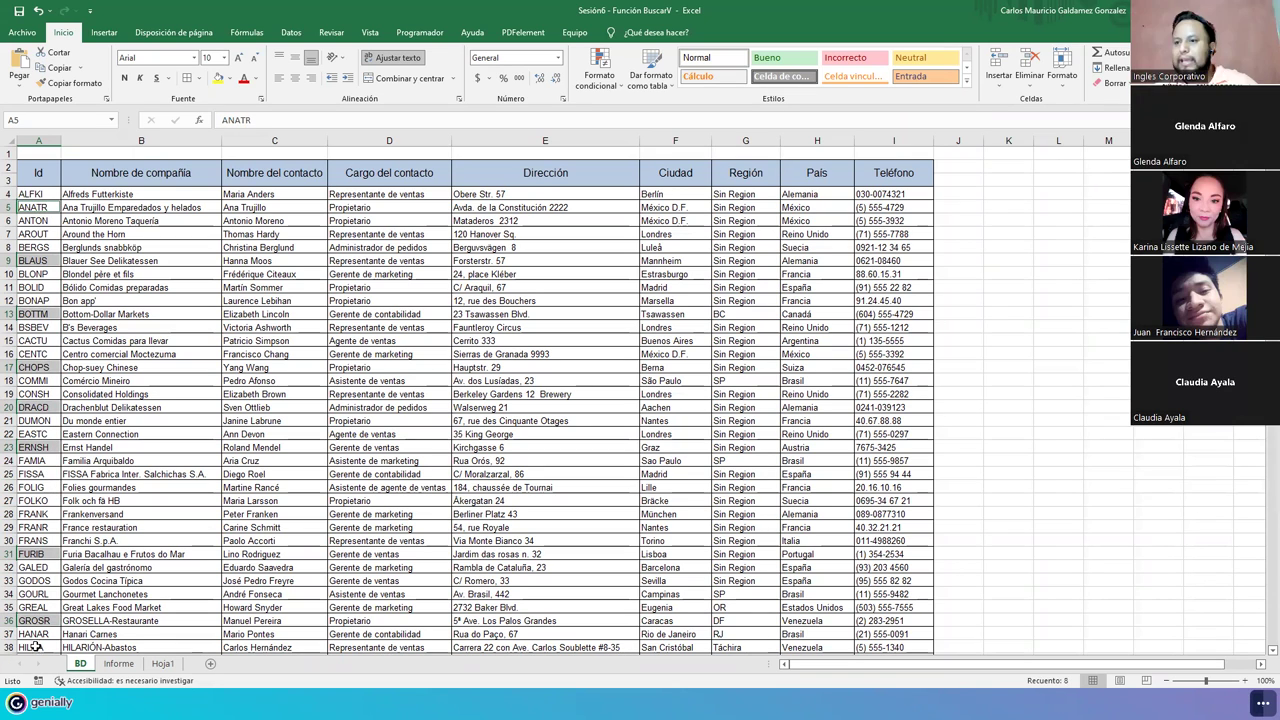
pyautogui.keyDown('ctrl'); pyautogui.click(38, 487); pyautogui.keyUp('ctrl')
pyautogui.keyDown('ctrl'); pyautogui.click(36, 500); pyautogui.keyUp('ctrl')
pyautogui.keyDown('ctrl'); pyautogui.click(36, 287); pyautogui.keyUp('ctrl')
pyautogui.scroll(-2, 38, 420)
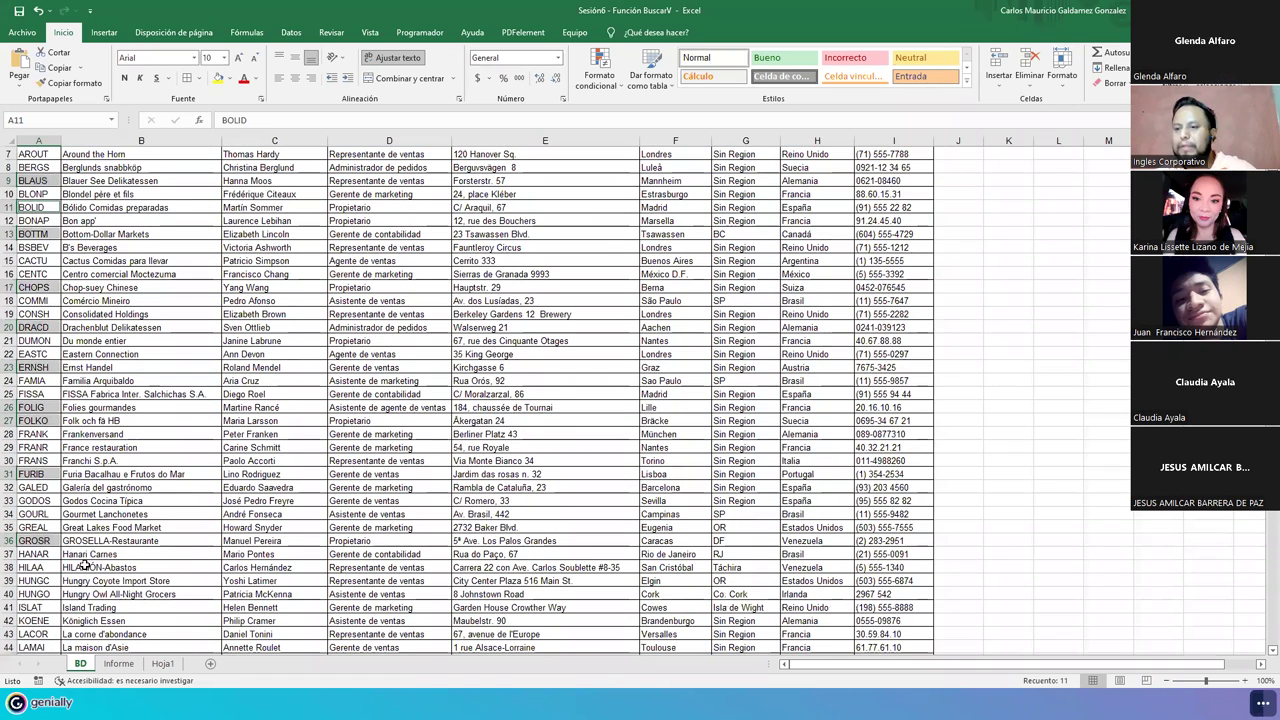
pyautogui.hotkey('ctrl', 'c')
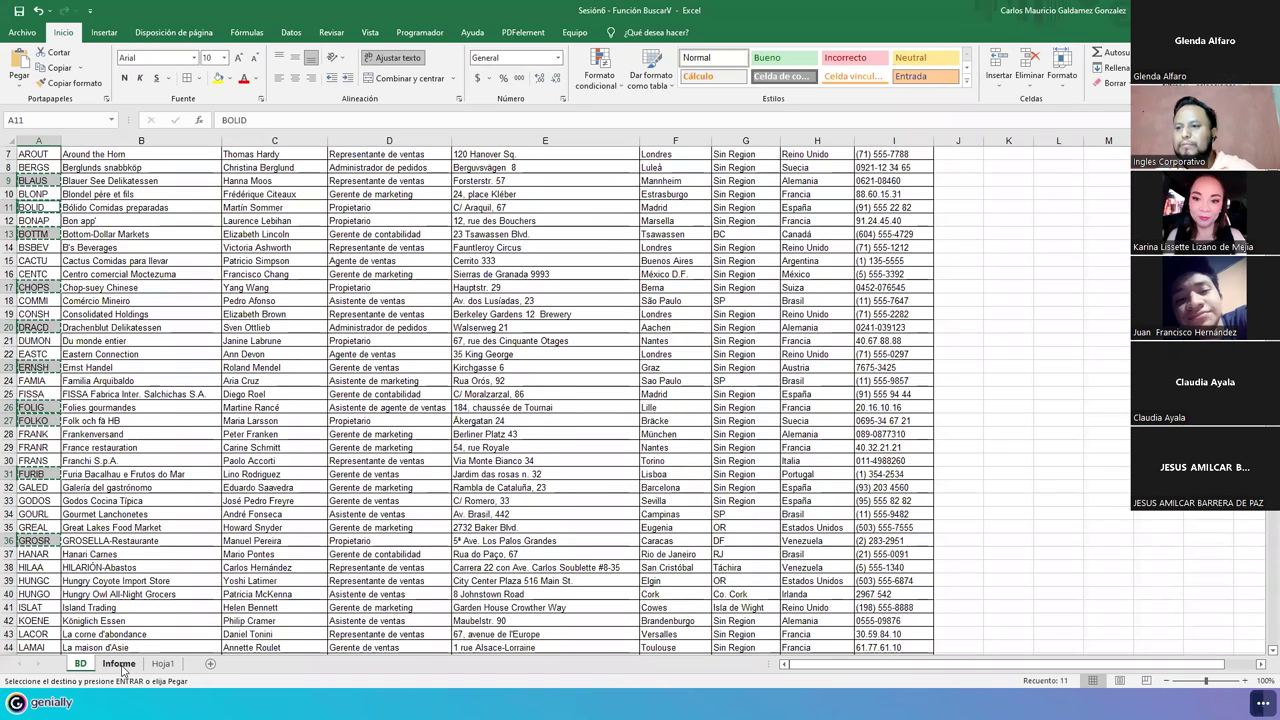
# Step: Paste the copied client codes into the Codigo de Cliente column of Informe, starting at B11
pyautogui.click(118, 663)
pyautogui.click(103, 357)
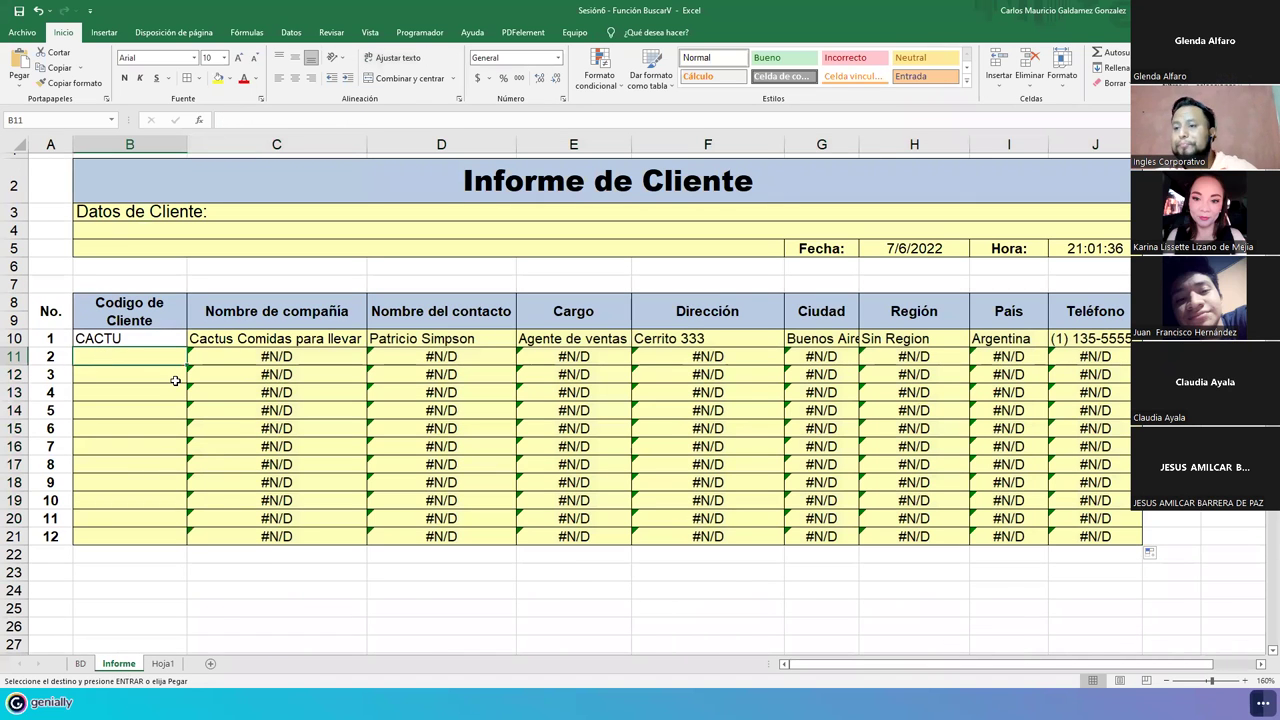
pyautogui.hotkey('ctrl', 'v')
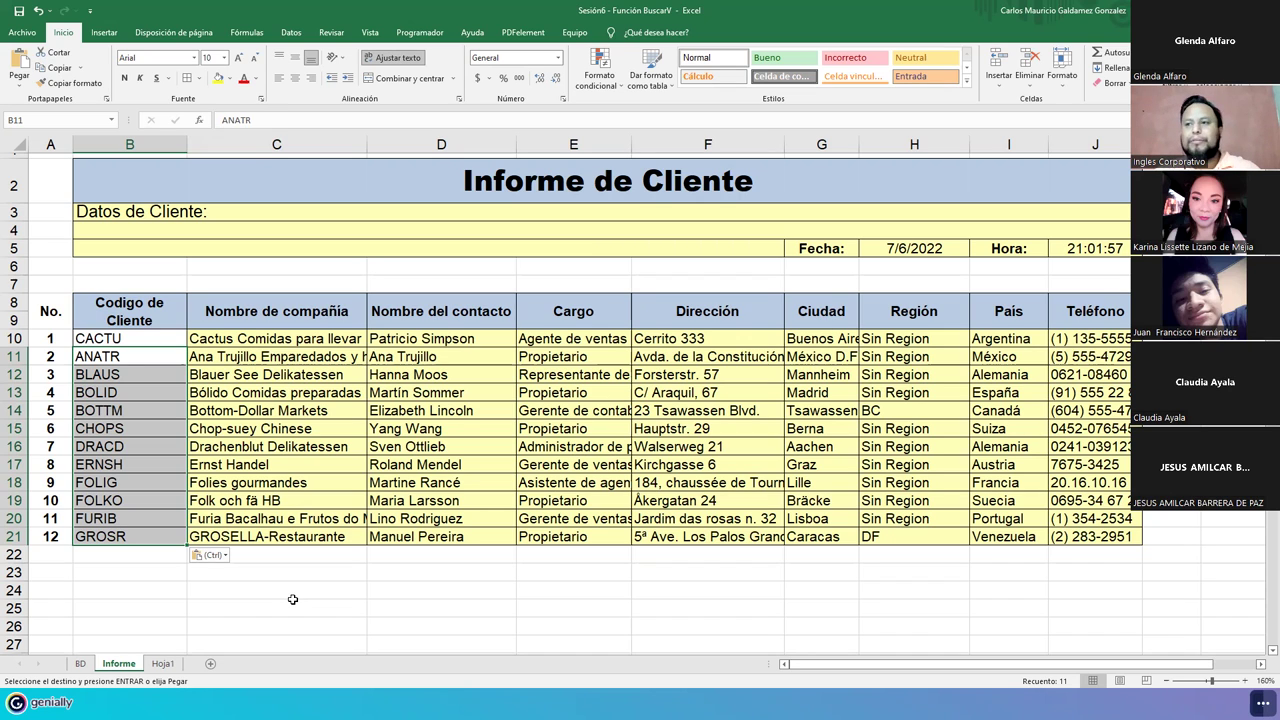
# Step: Fit the widths of column C and columns E through I on Informe to their content
pyautogui.doubleClick(366, 145)
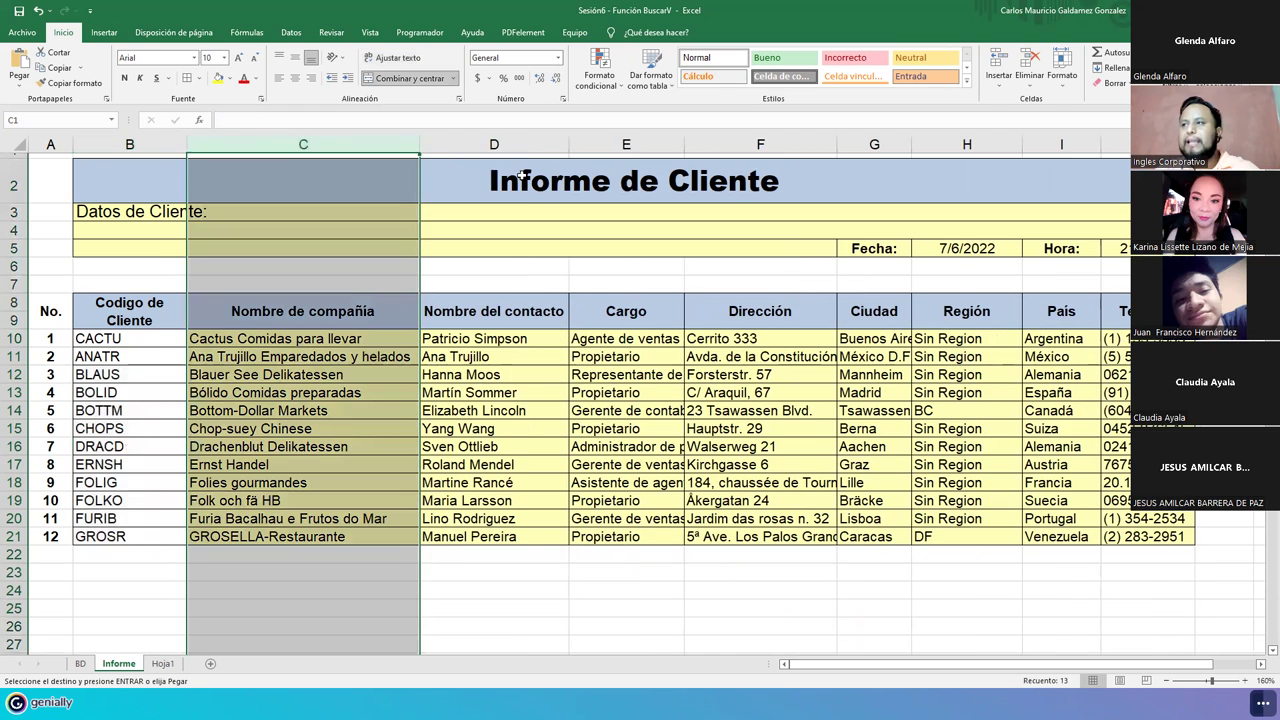
pyautogui.doubleClick(684, 145)
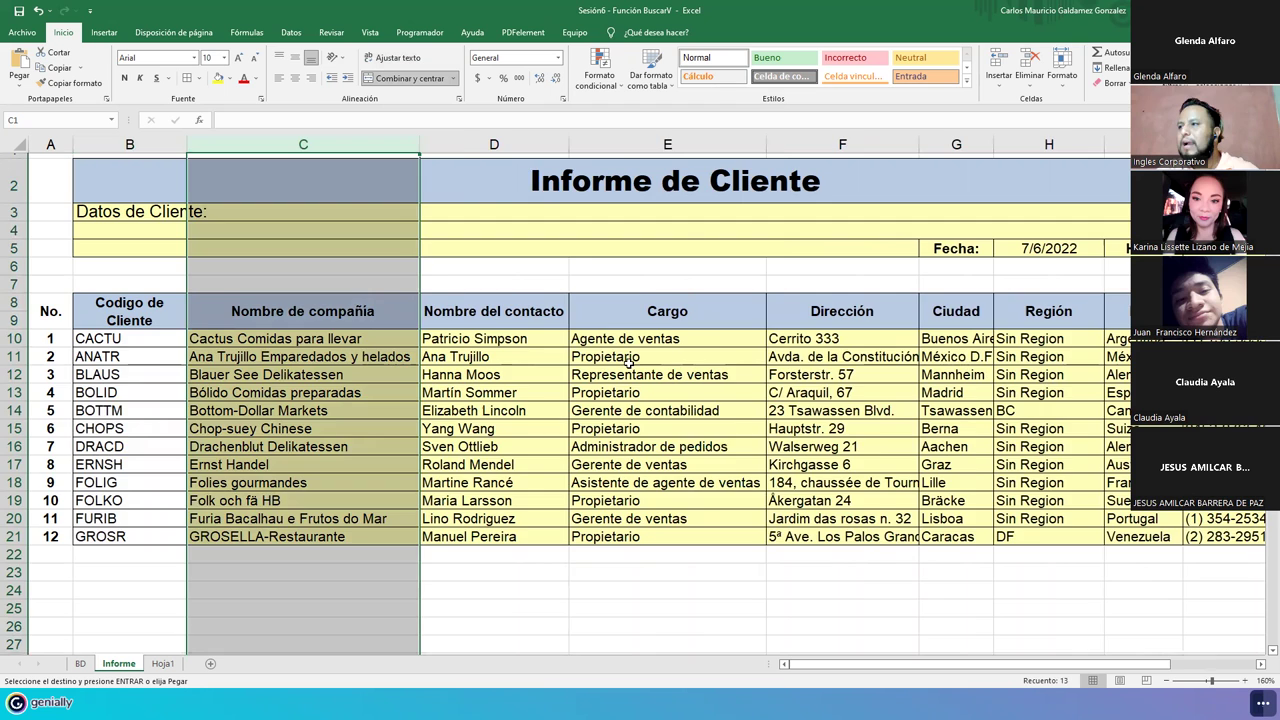
pyautogui.scroll(-2, 630, 362)
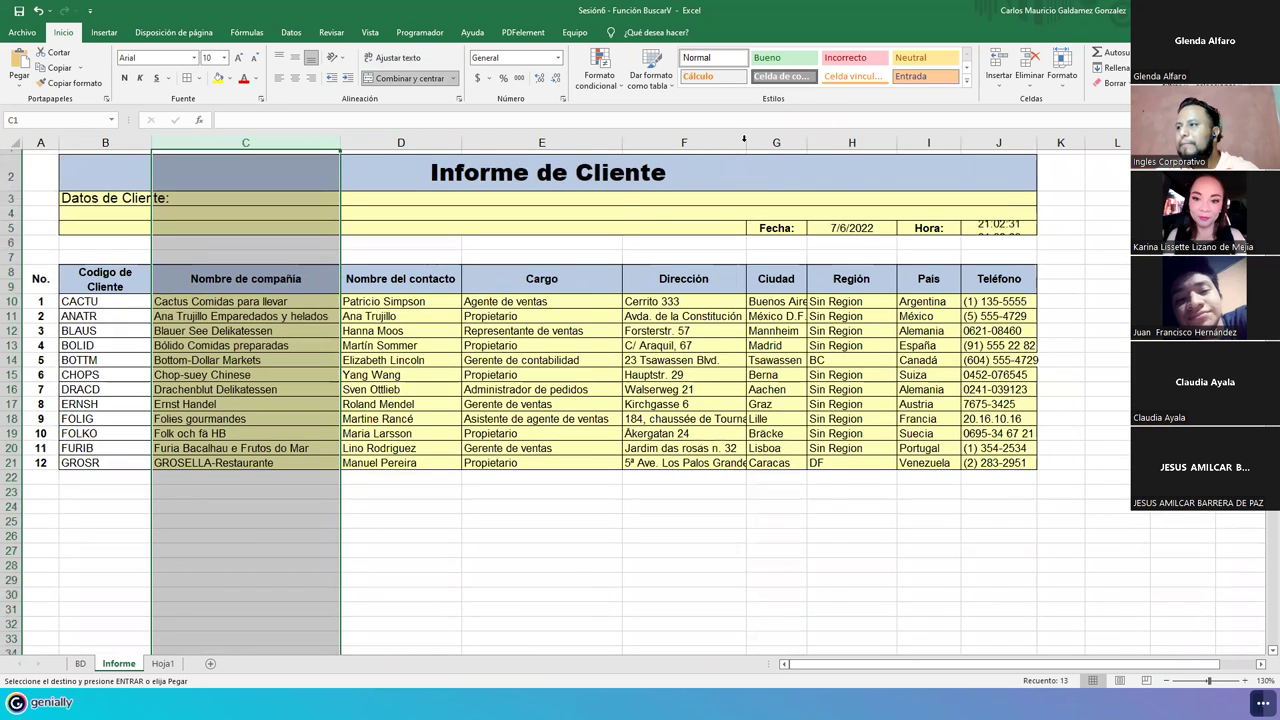
pyautogui.doubleClick(745, 142)
pyautogui.doubleClick(839, 145)
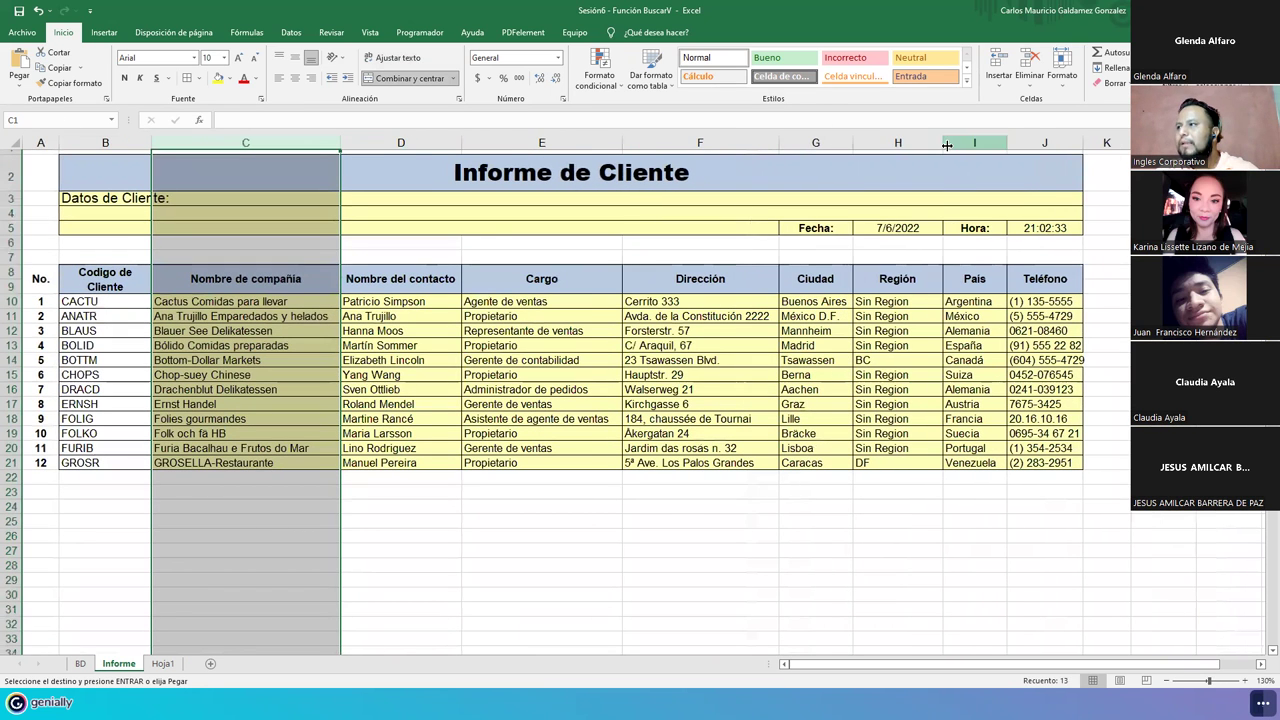
pyautogui.doubleClick(946, 145)
pyautogui.doubleClick(976, 145)
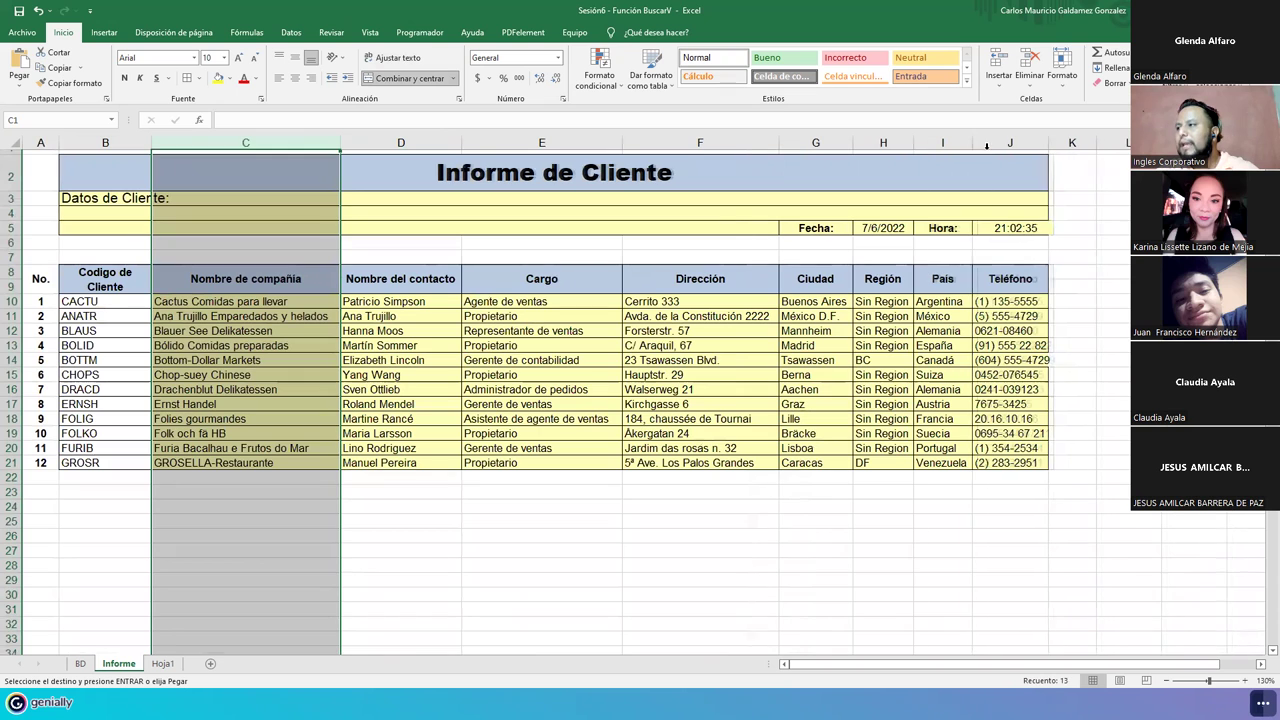
# Step: Fit the width of column J on Informe to its content and clear the column selection
pyautogui.doubleClick(1048, 142)
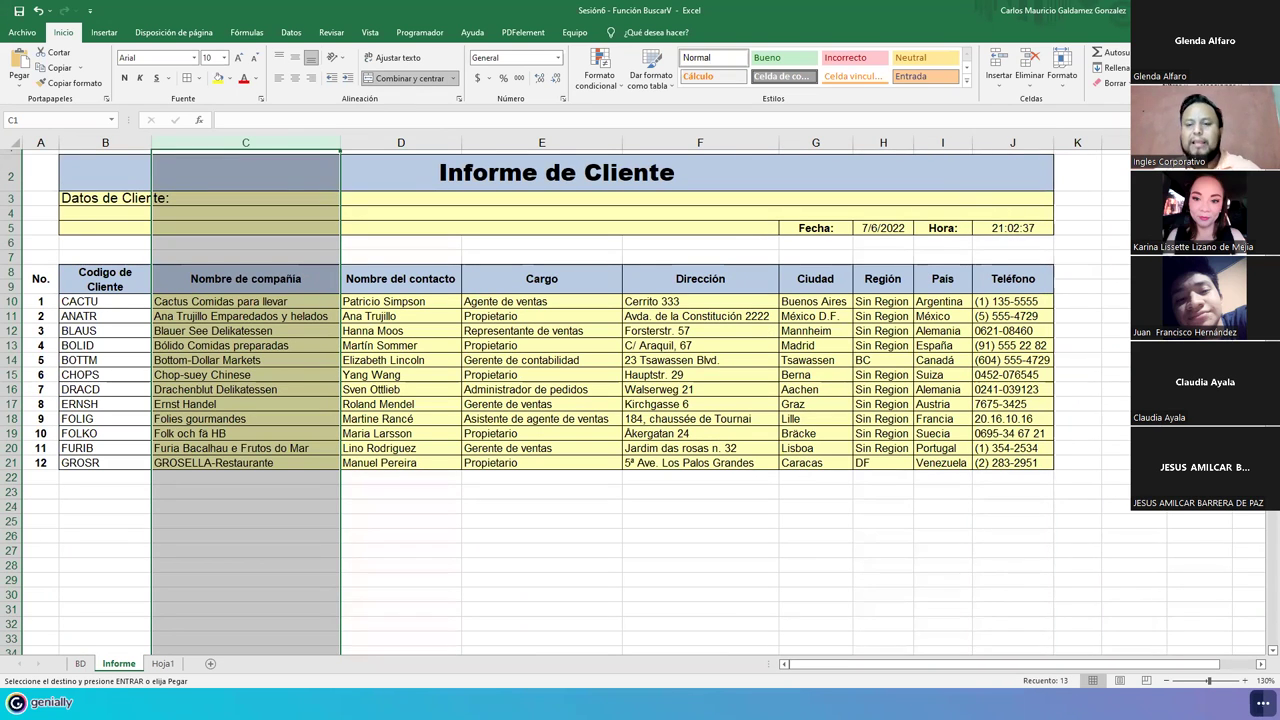
pyautogui.press('Escape')
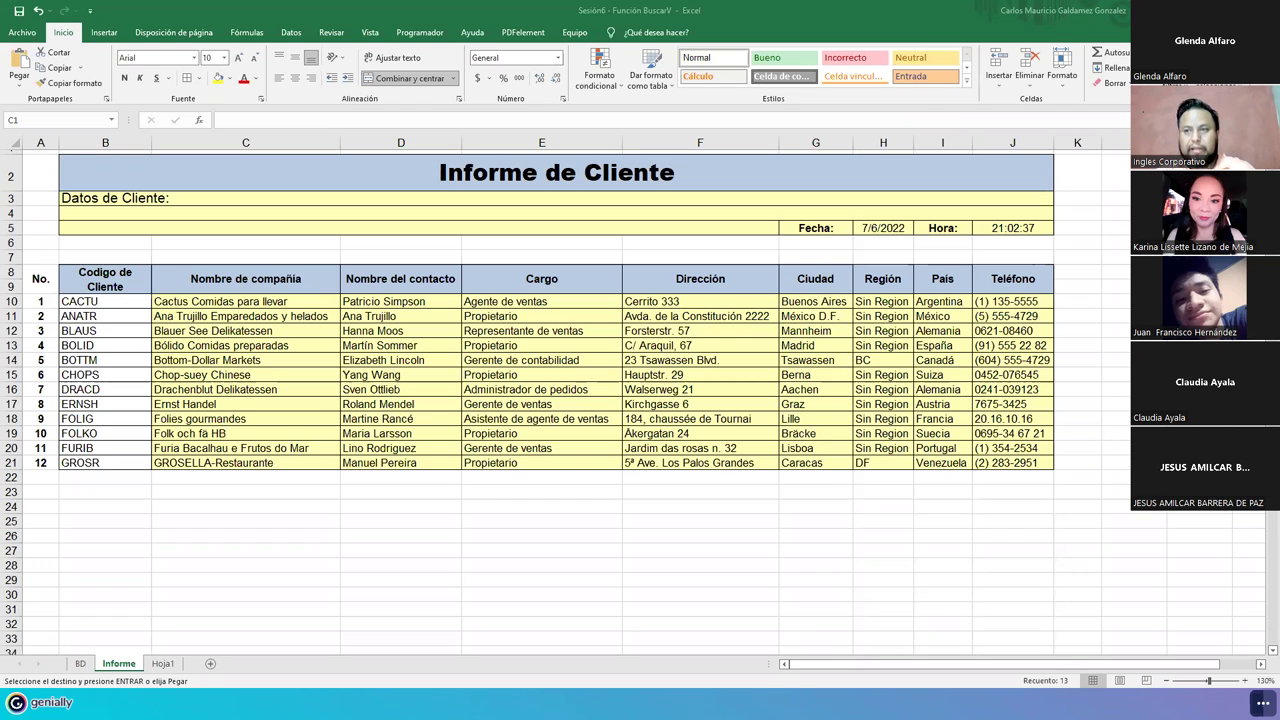
pyautogui.hotkey('ctrl', 'space')
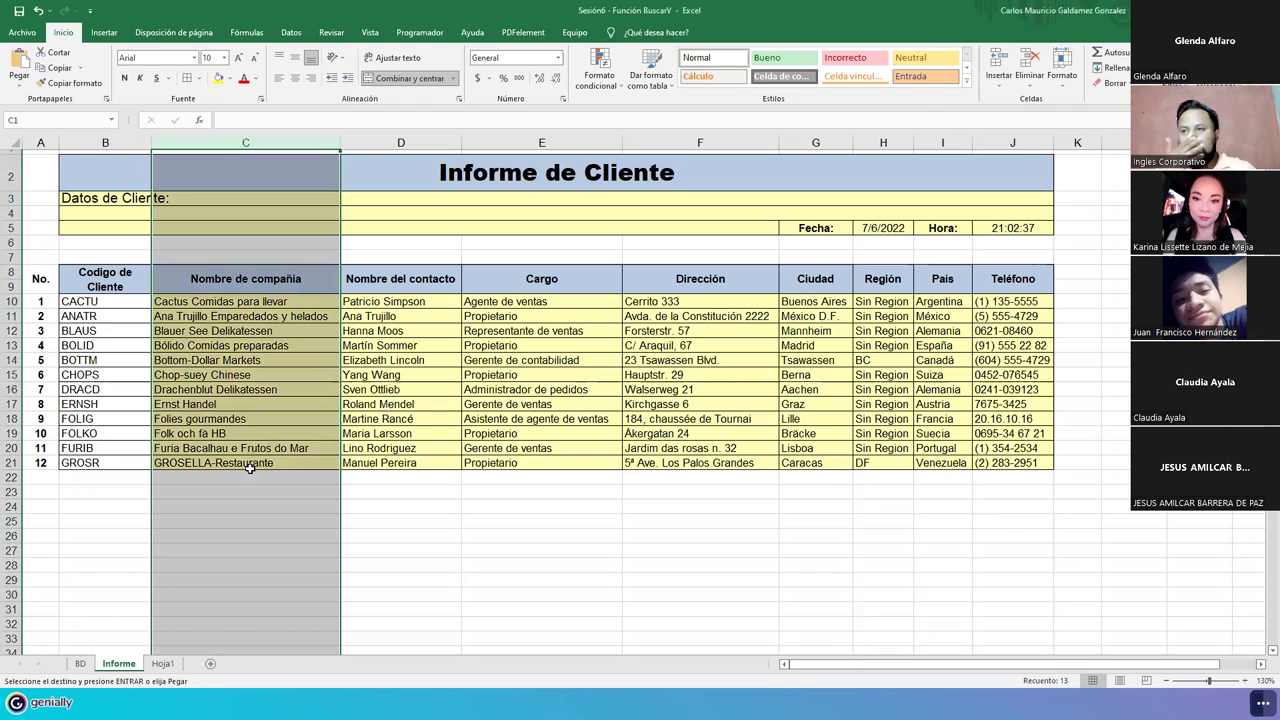
pyautogui.click(291, 418)
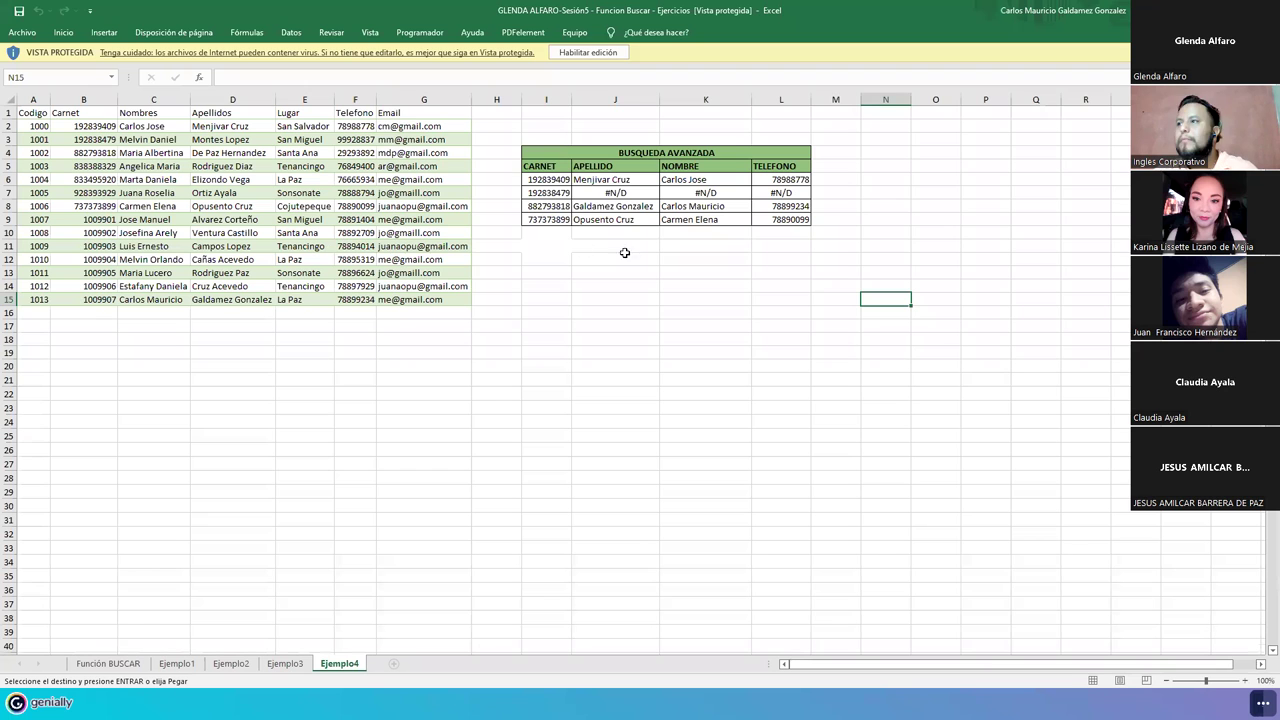
# Step: Enable editing in the protected Sesión5 Funcion Buscar exercise workbook and fit column I of Ejemplo4 to its content
pyautogui.click(587, 52)
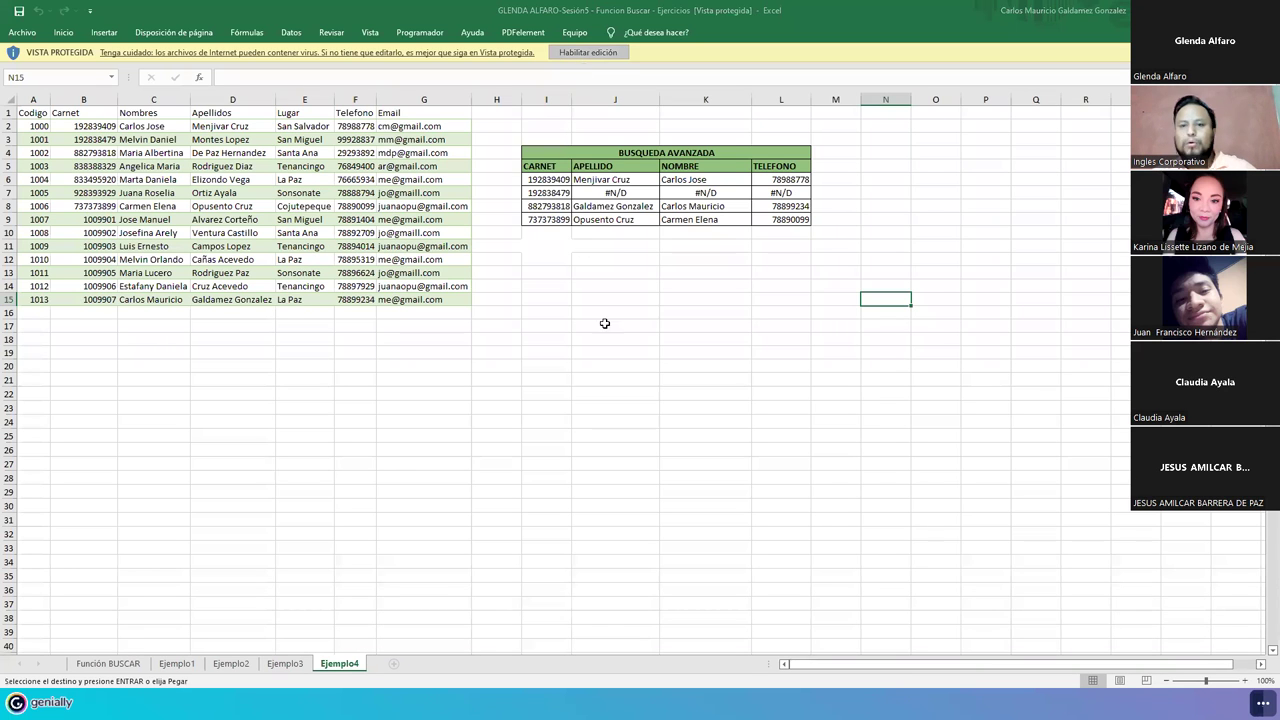
pyautogui.keyDown('ctrl'); pyautogui.scroll(1, 410, 392); pyautogui.keyUp('ctrl')
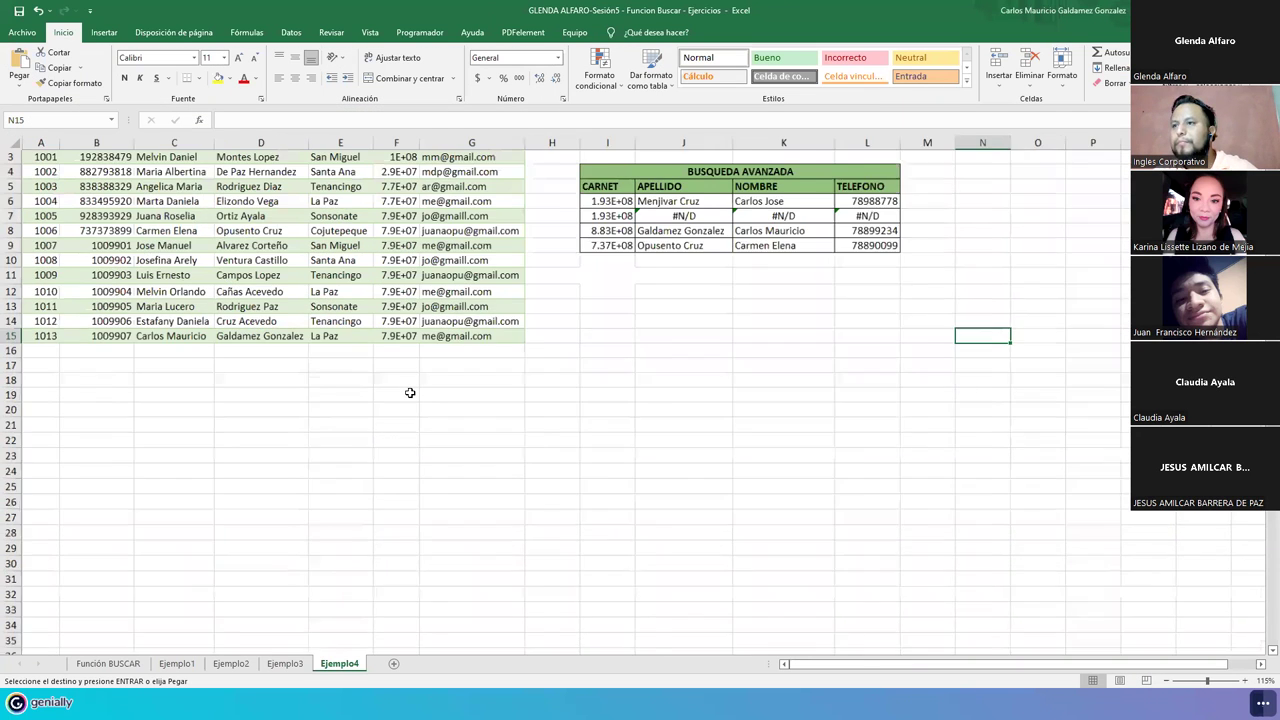
pyautogui.scroll(1, 457, 389)
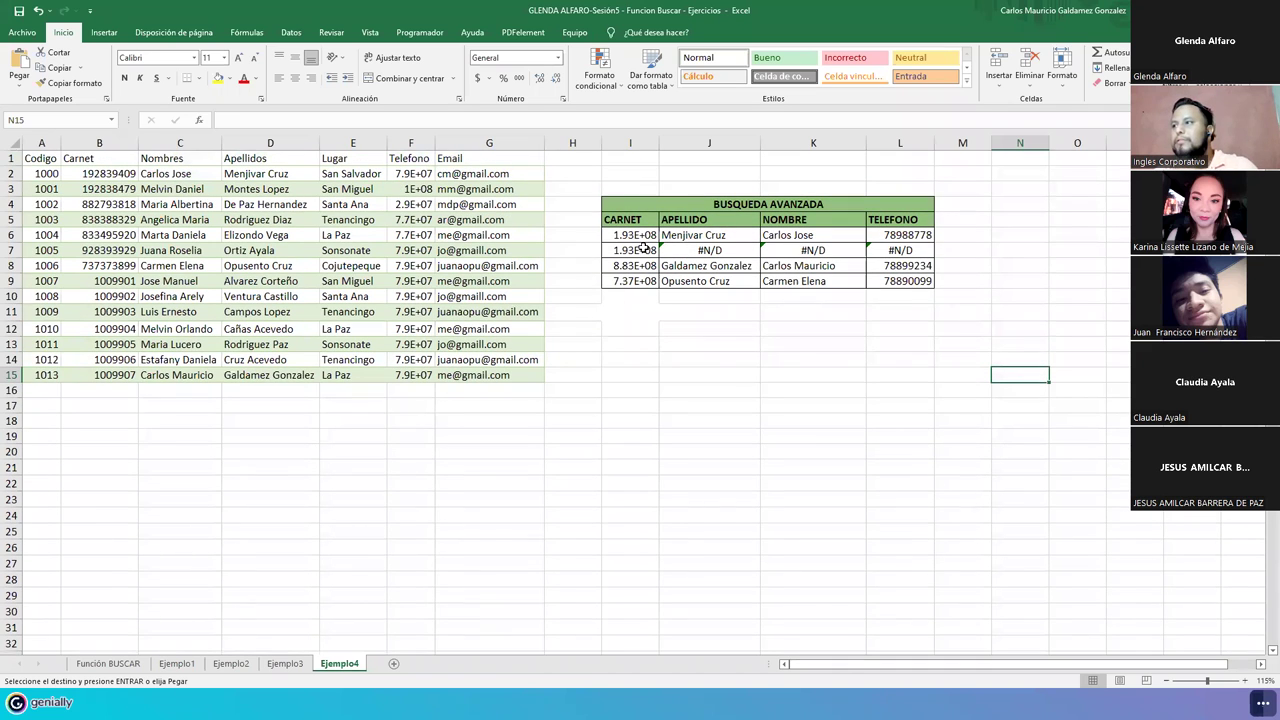
pyautogui.doubleClick(660, 143)
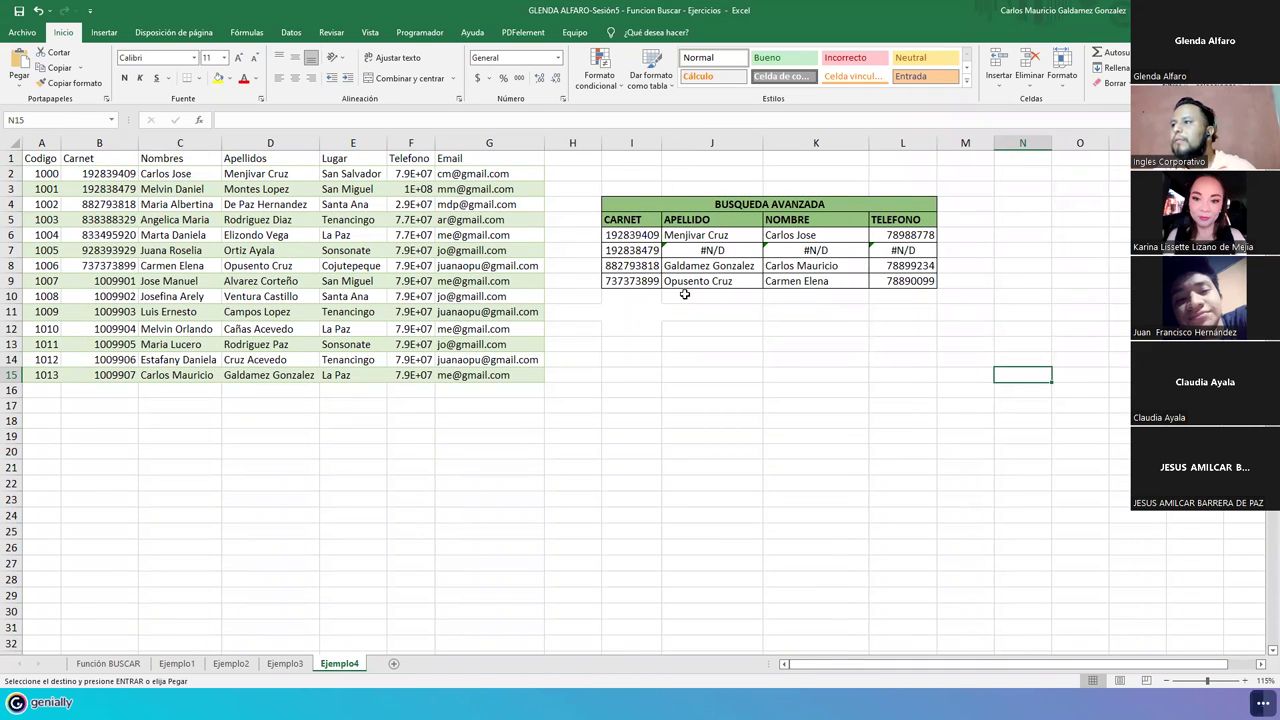
# Step: Compare the BUSCAR formulas in J6 and J7 of the BUSQUEDA AVANZADA table, including their highlighted reference ranges
pyautogui.doubleClick(706, 251)
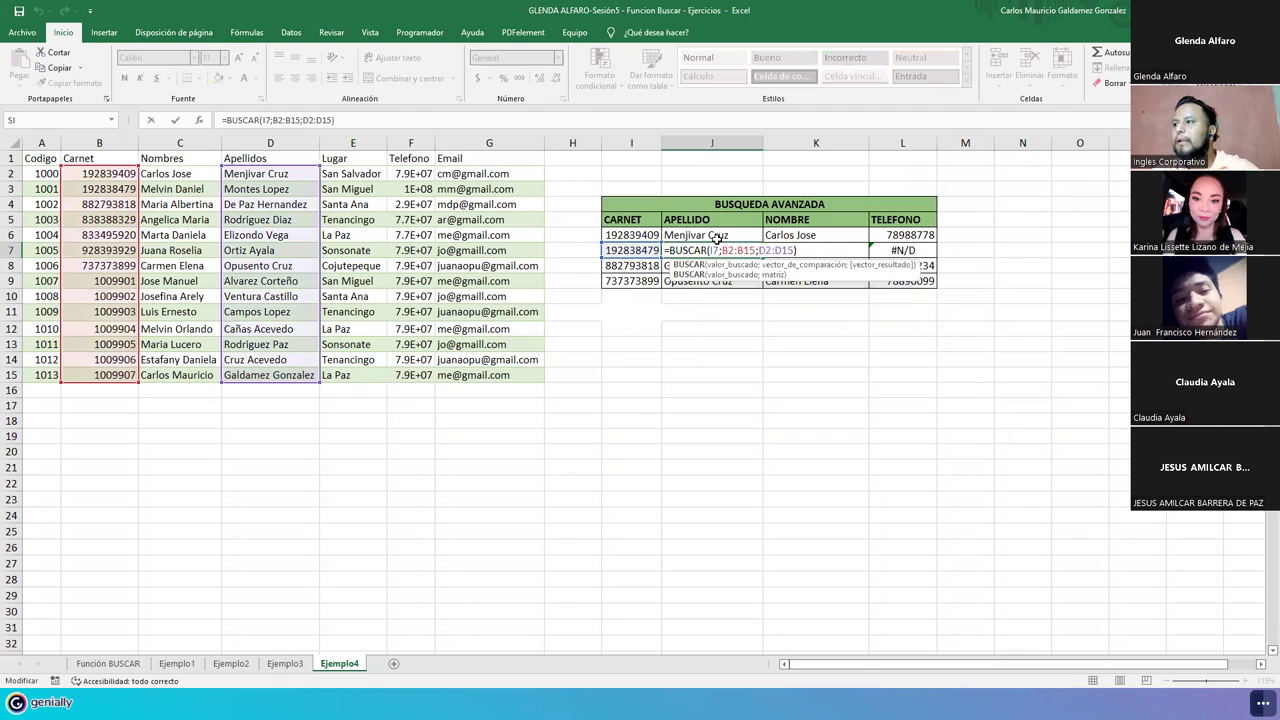
pyautogui.press('Escape')
pyautogui.doubleClick(713, 235)
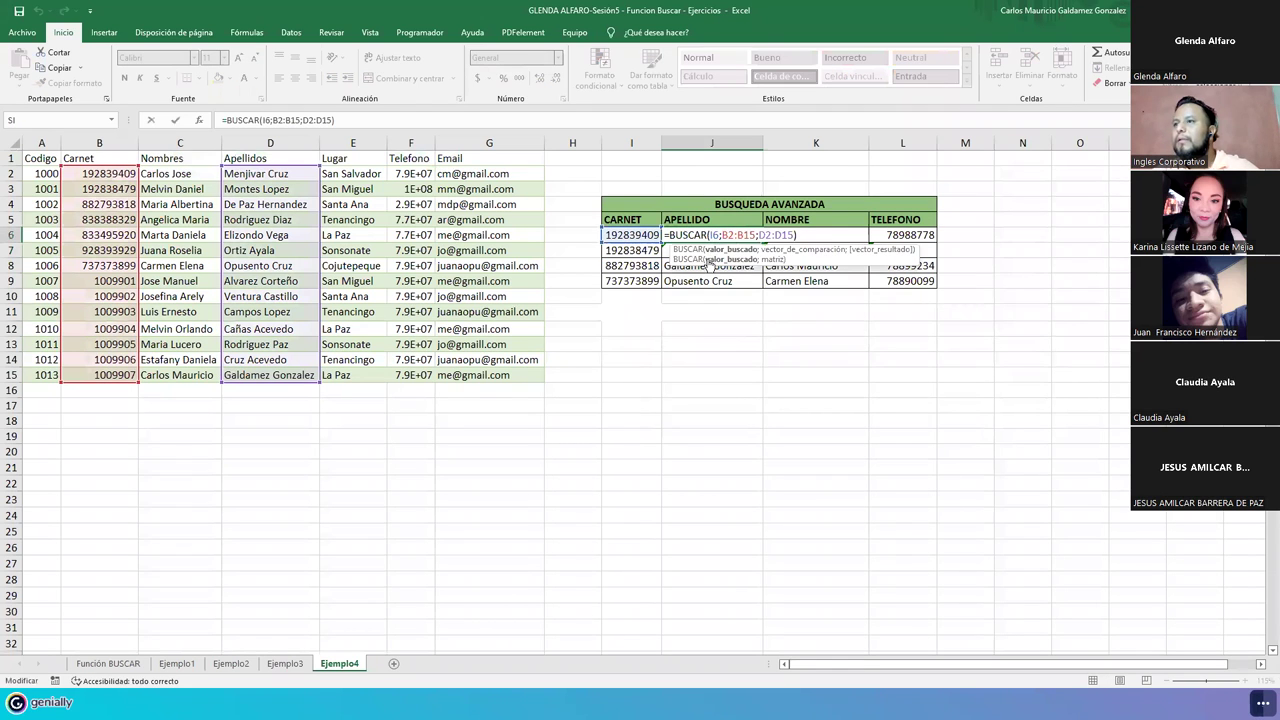
pyautogui.press('Escape')
pyautogui.doubleClick(676, 250)
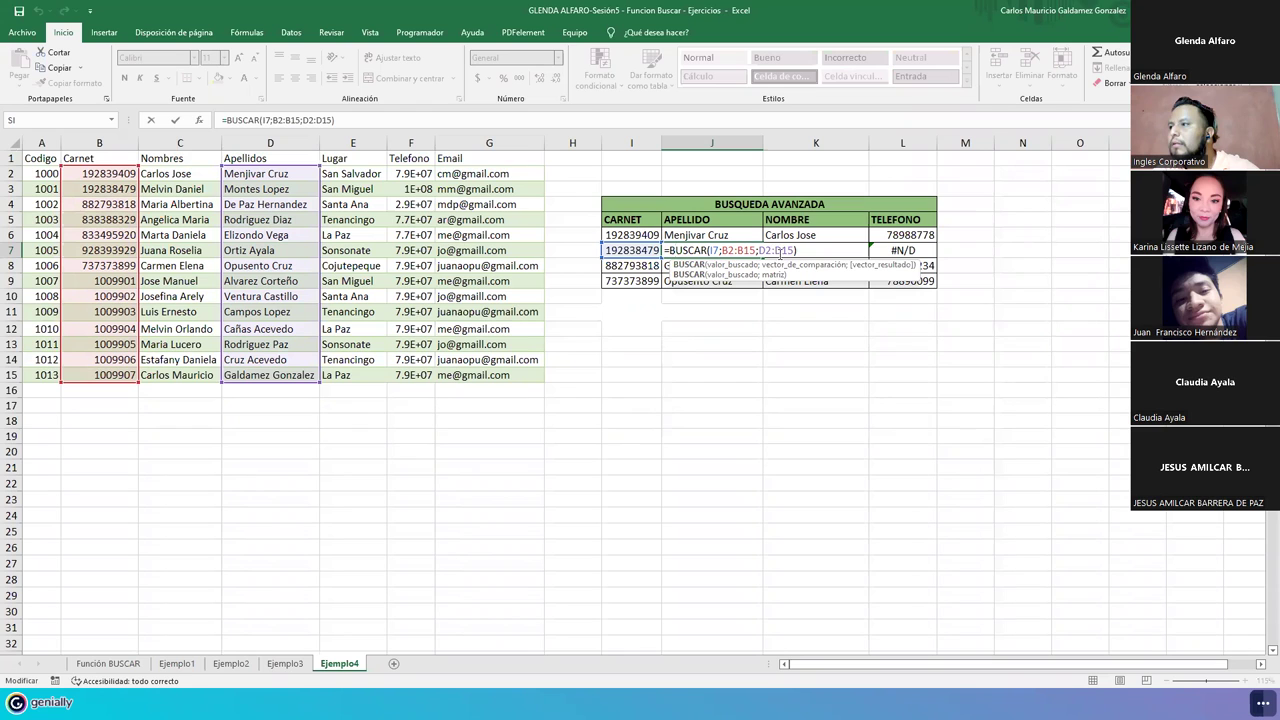
pyautogui.click(745, 250)
pyautogui.click(714, 234)
pyautogui.doubleClick(722, 235)
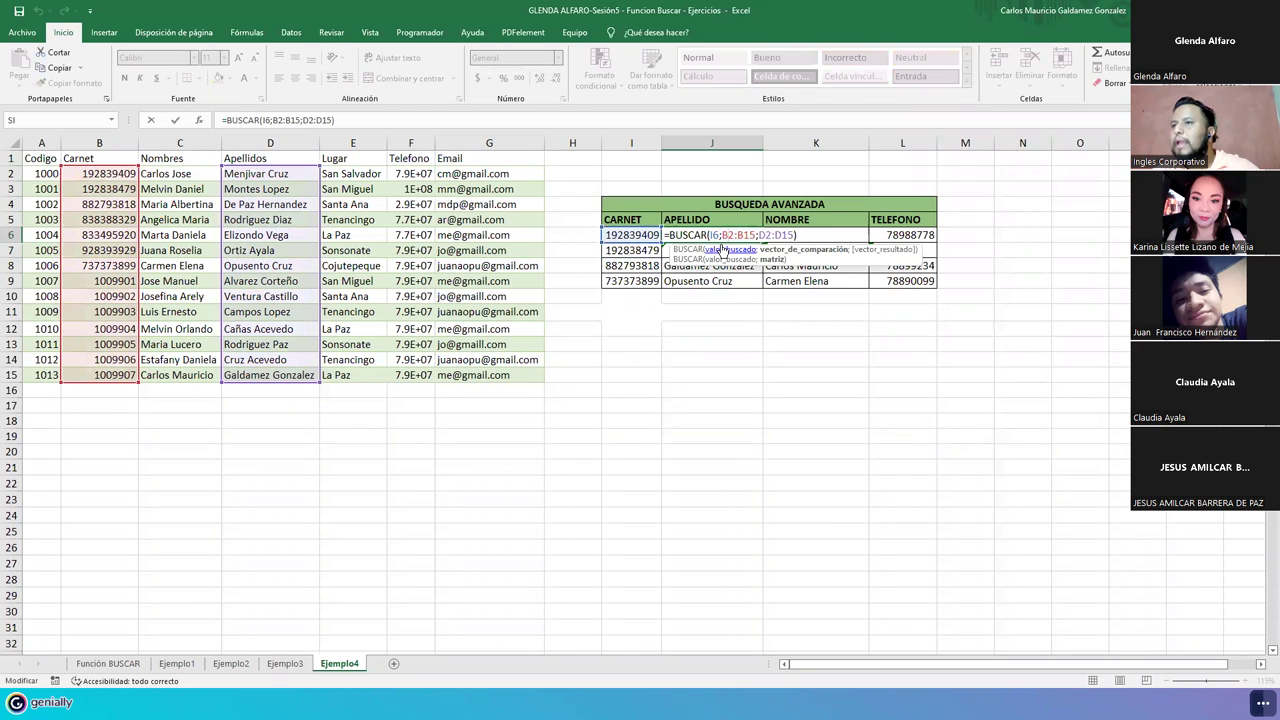
pyautogui.click(669, 250)
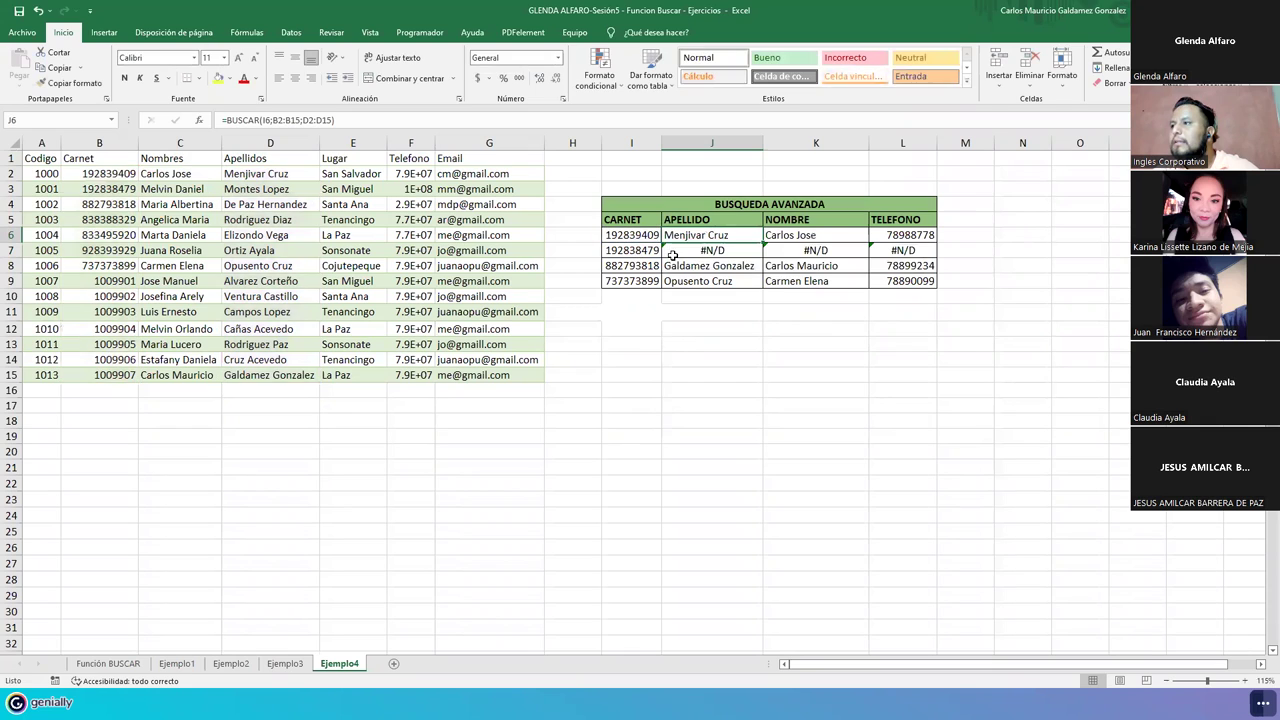
pyautogui.doubleClick(669, 250)
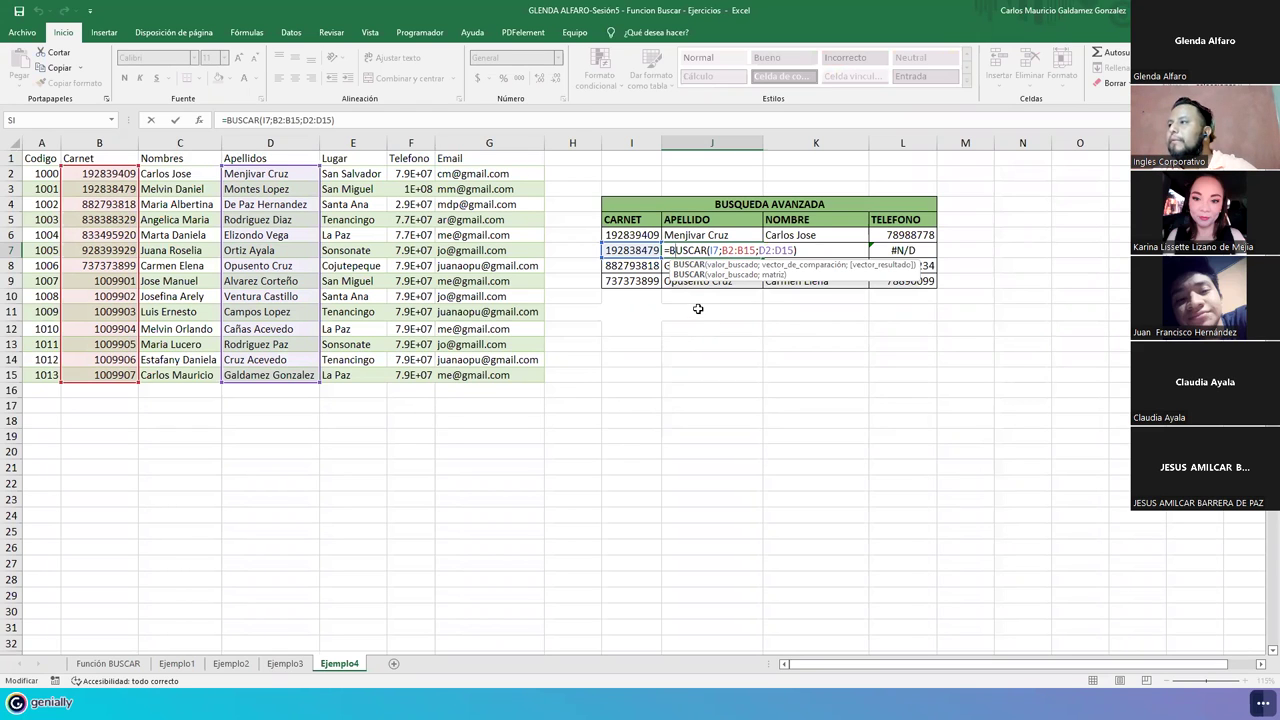
pyautogui.press('Return')
# Step: Examine the NOMBRE and TELEFONO formulas in K7 and L7 and the carnet in I7 they look up
pyautogui.click(816, 252)
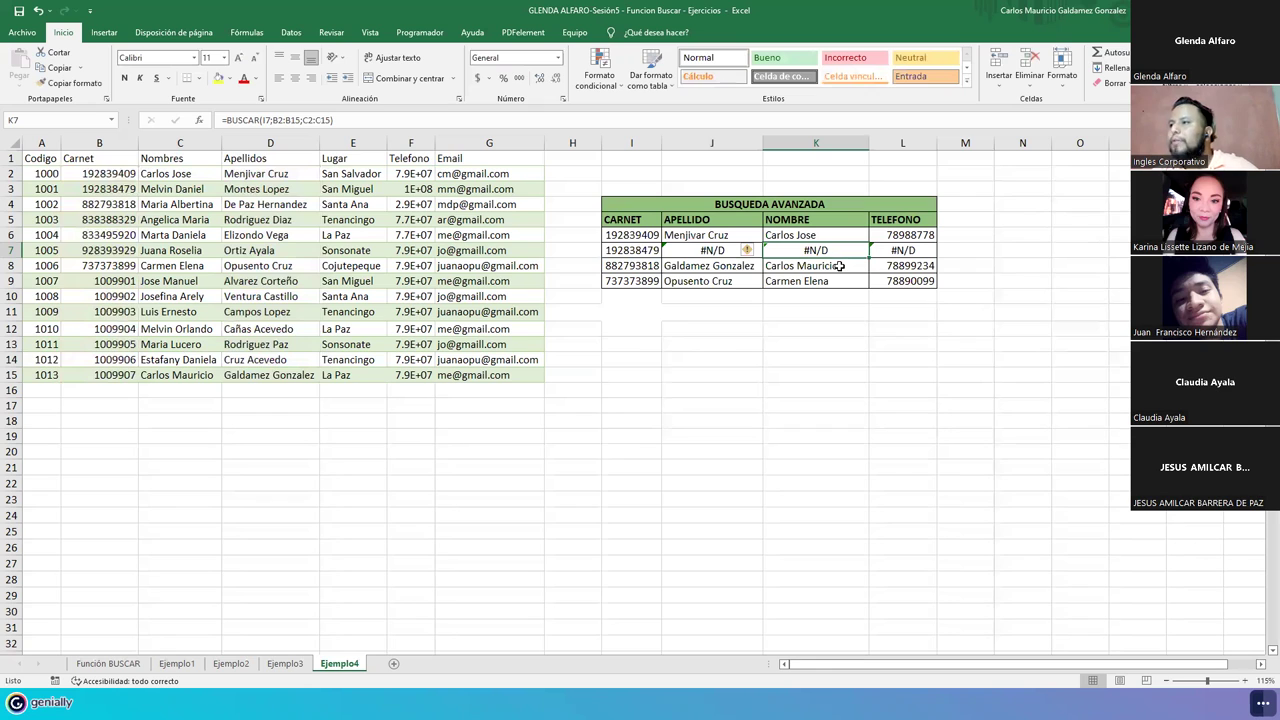
pyautogui.click(634, 252)
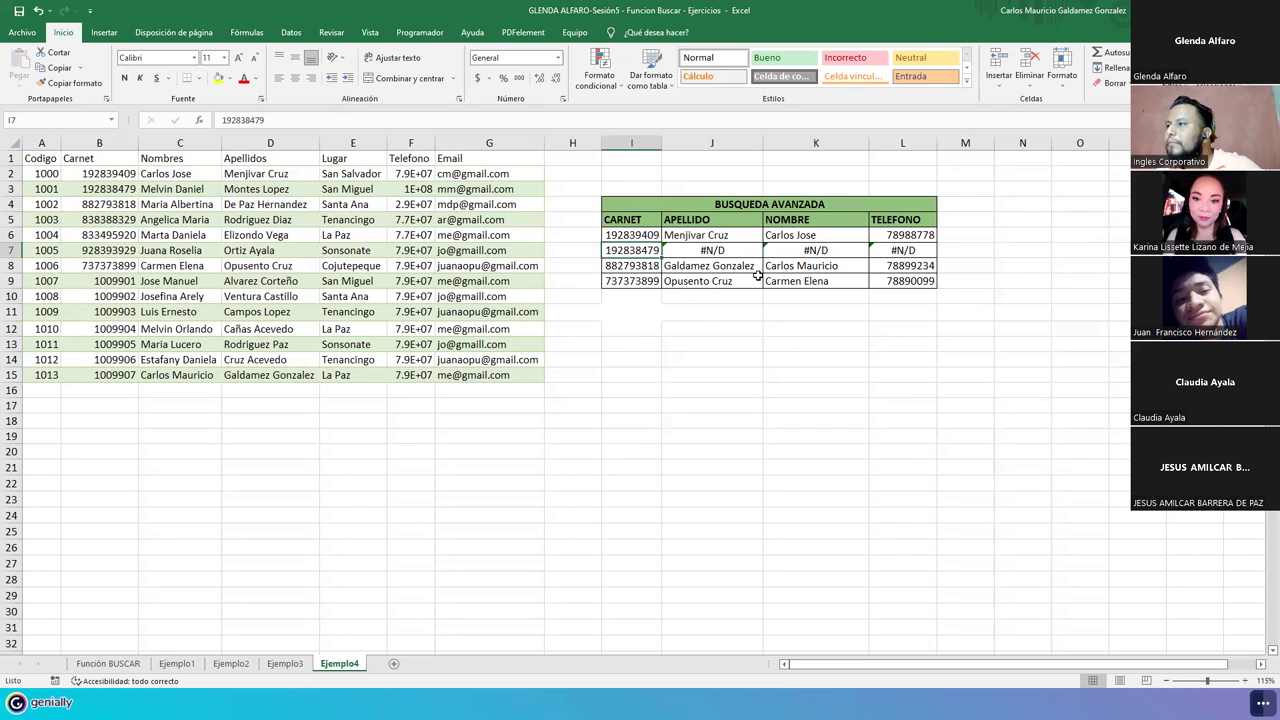
pyautogui.click(905, 249)
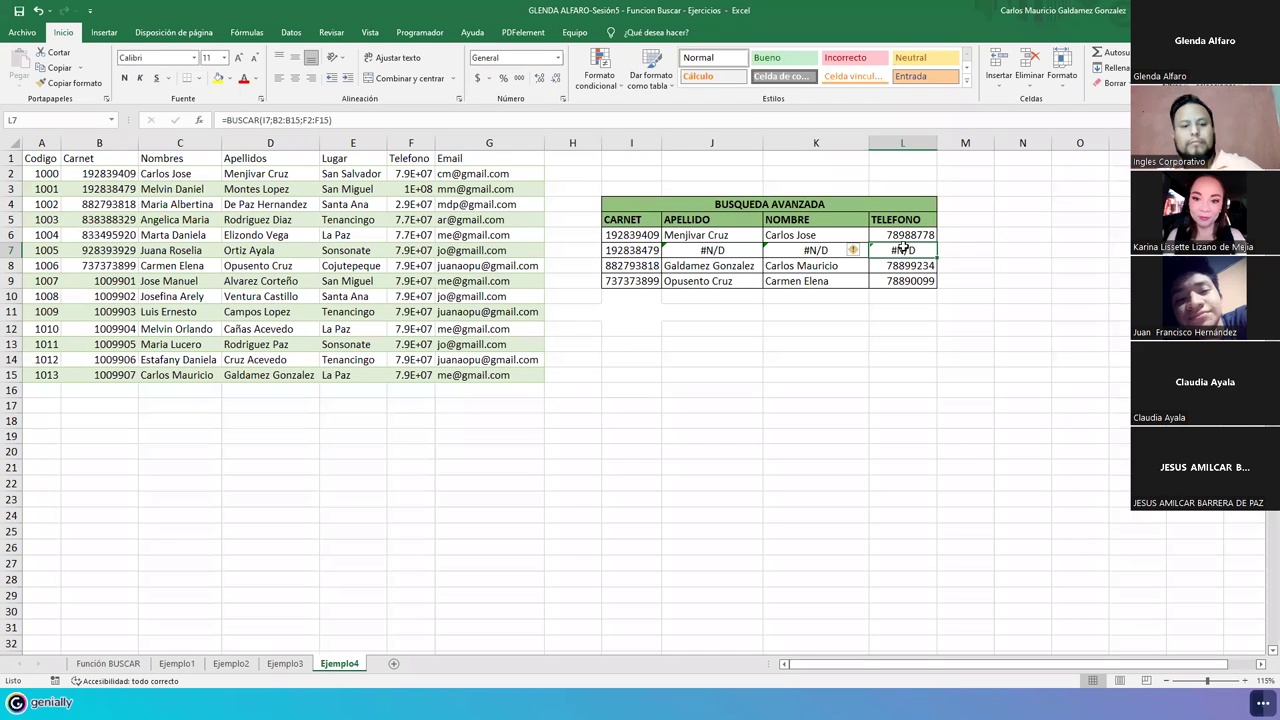
pyautogui.doubleClick(903, 249)
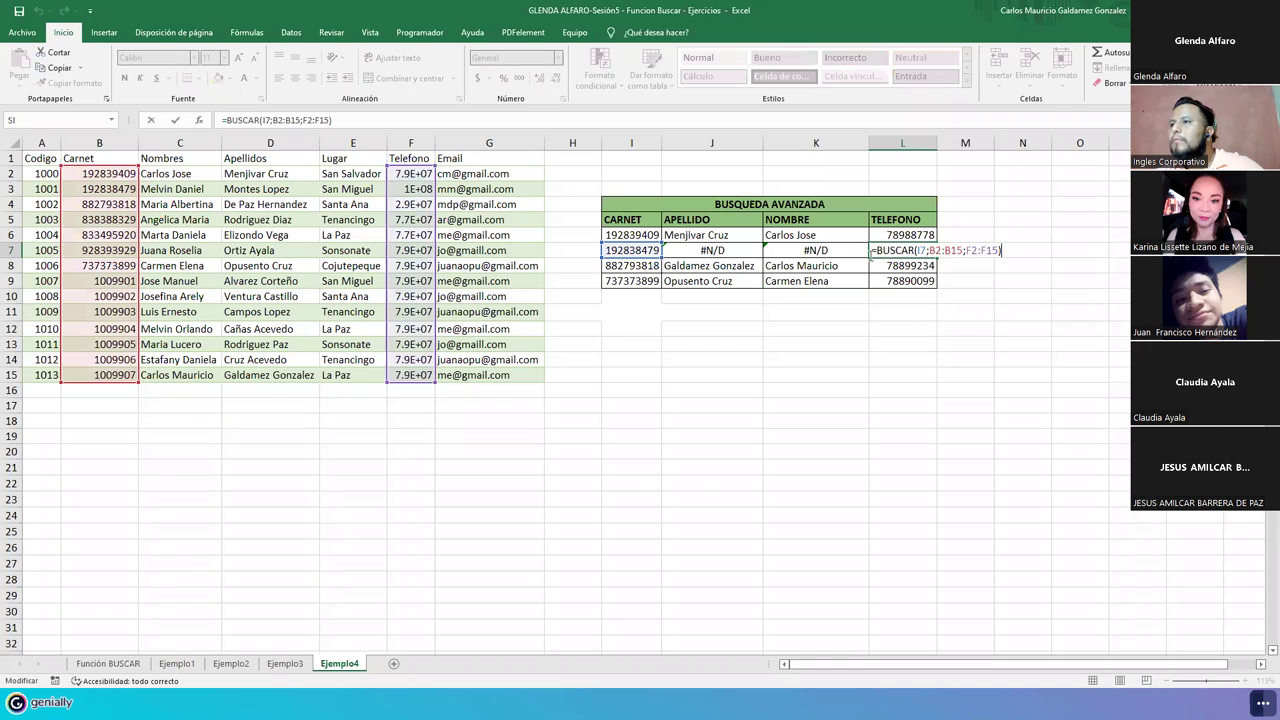
# Step: Fit the width of the Telefono column F to its content
pyautogui.click(427, 143)
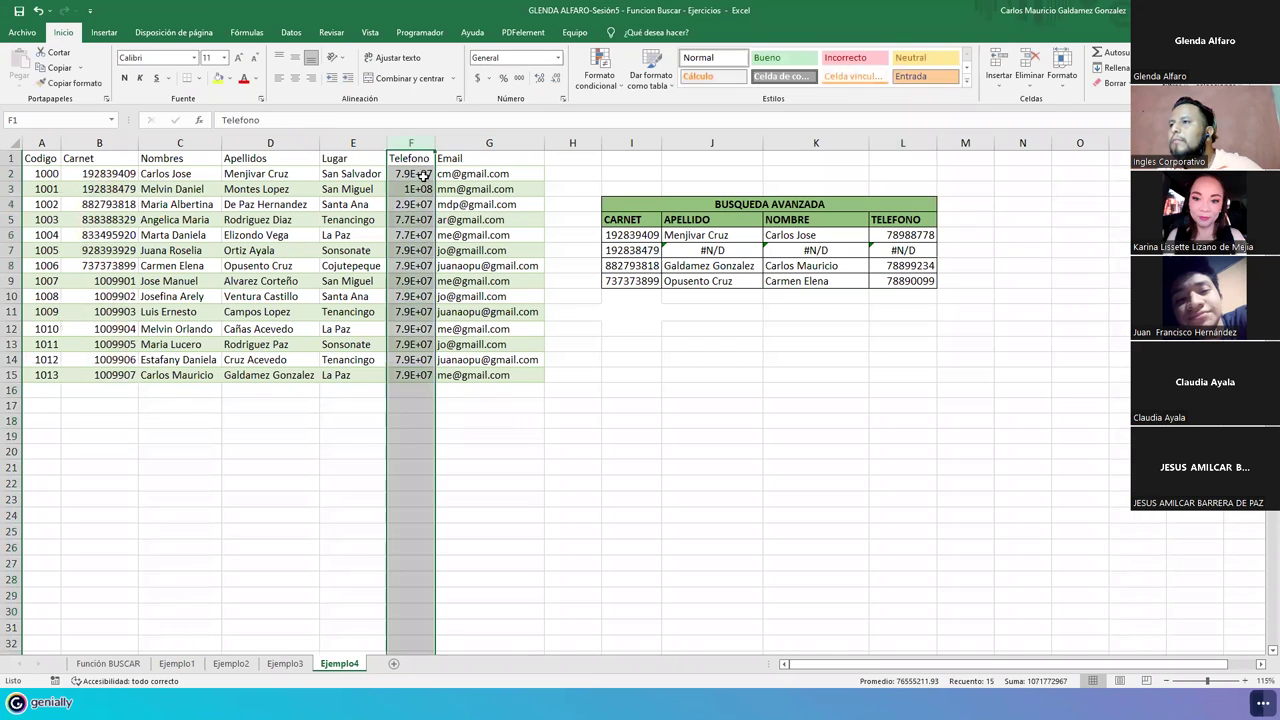
pyautogui.click(424, 174)
pyautogui.doubleClick(435, 143)
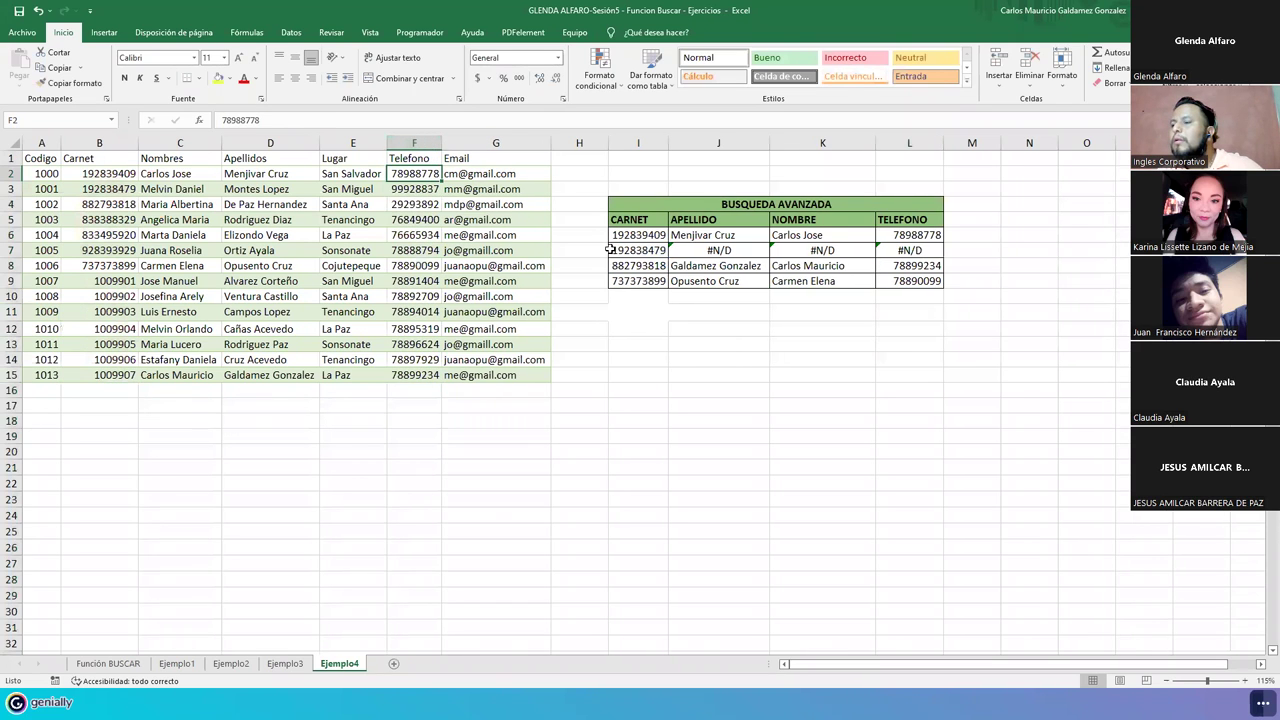
# Step: Check the BUSCAR formulas in L7 and J7 and the ranges they reference
pyautogui.click(885, 249)
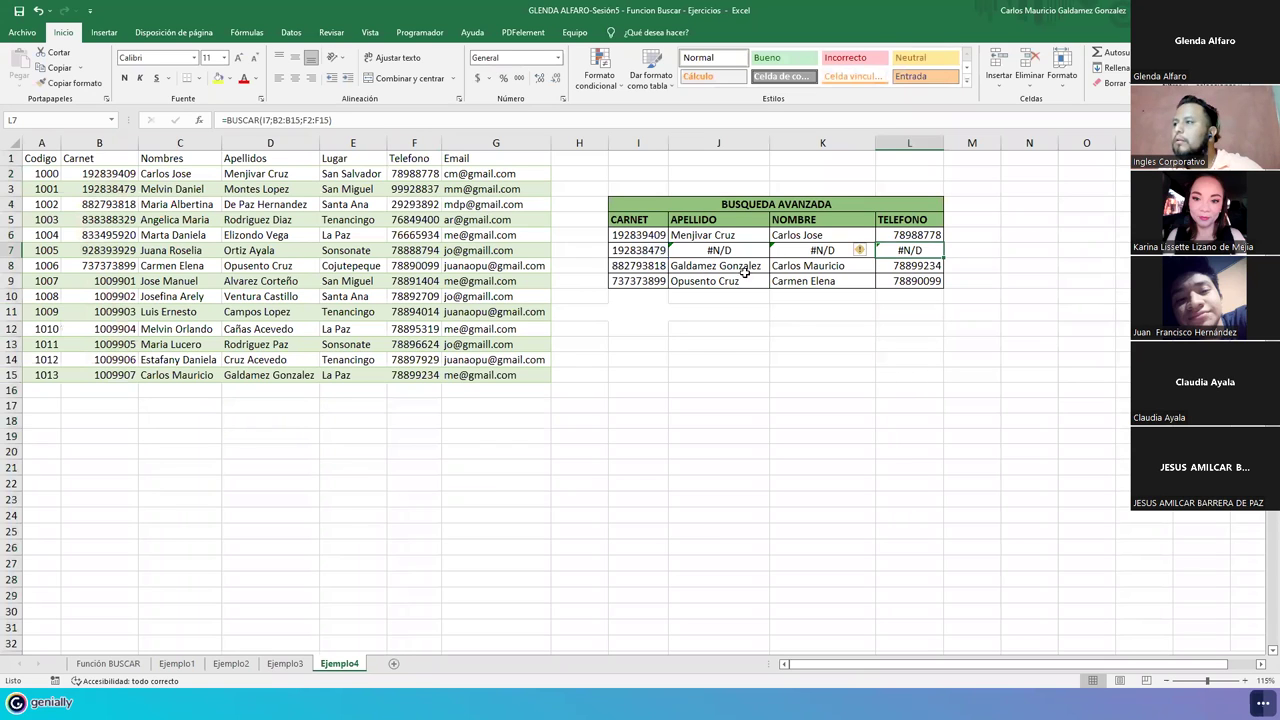
pyautogui.click(704, 250)
pyautogui.doubleClick(704, 250)
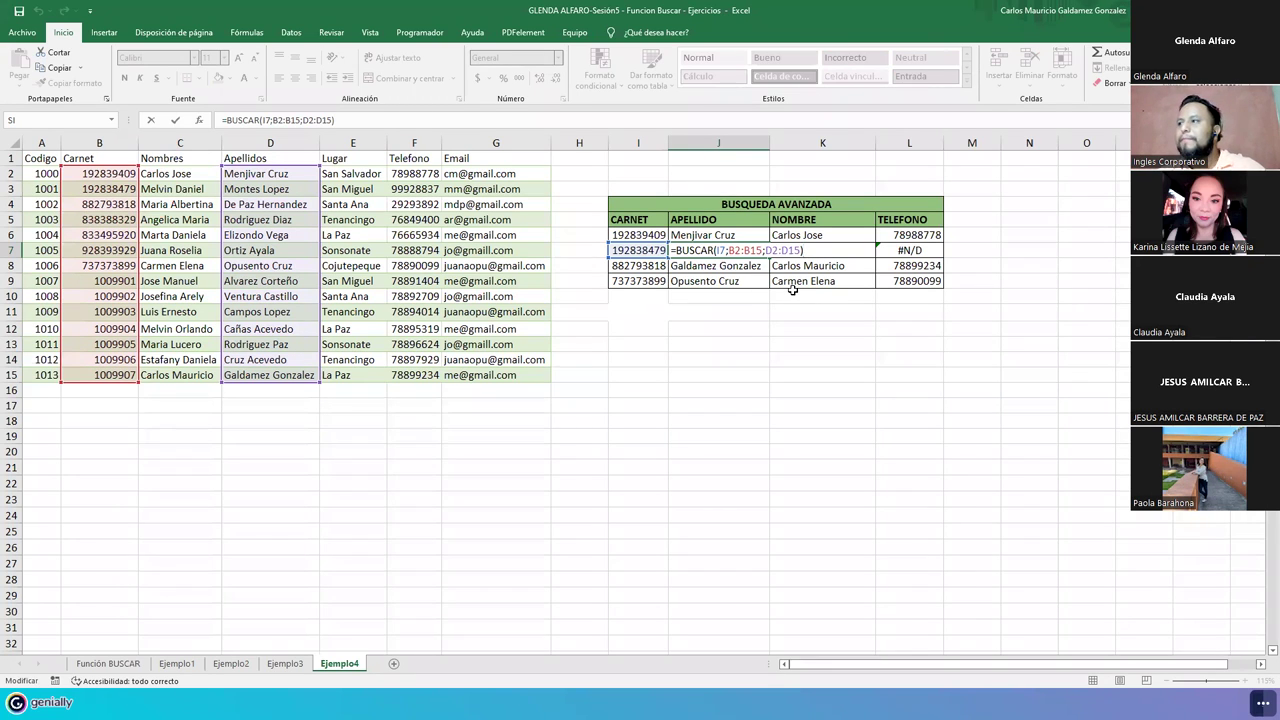
pyautogui.click(804, 250)
pyautogui.doubleClick(728, 250)
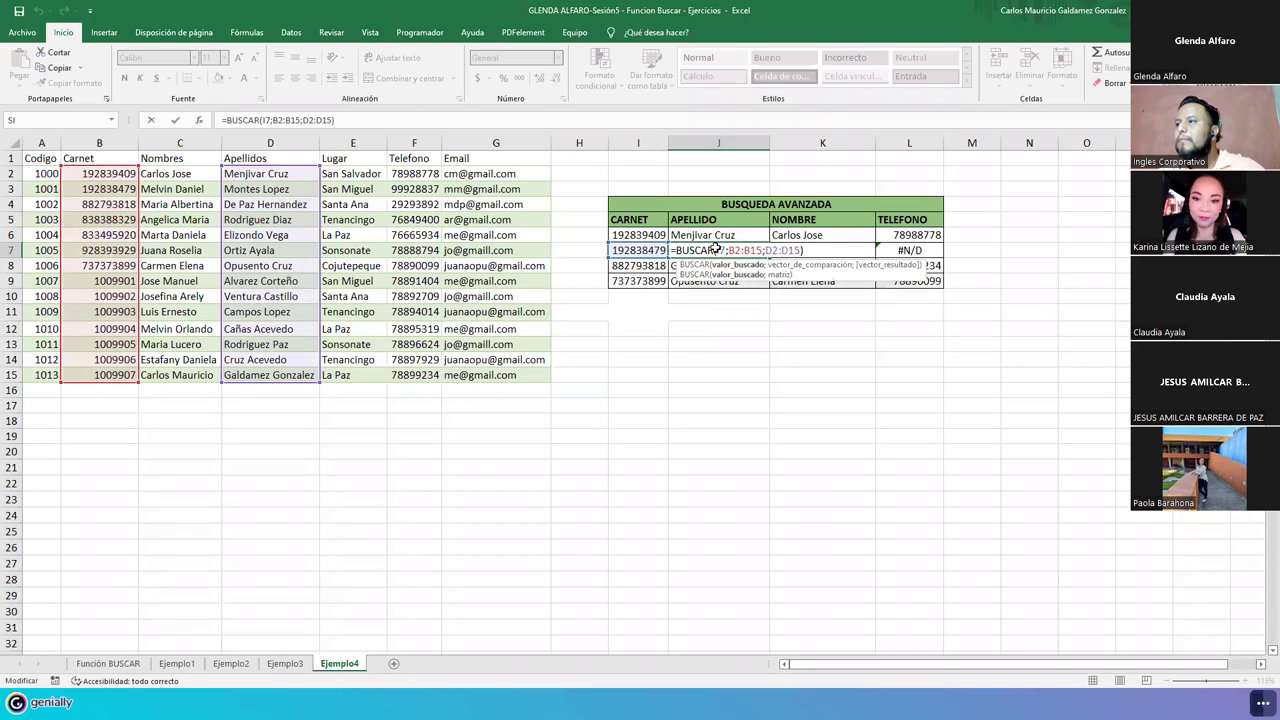
# Step: Replace the BUSCAR arguments in J7 with I6;B2:B15;D2:D15 copied from the formula in J6
pyautogui.click(698, 238)
pyautogui.doubleClick(698, 238)
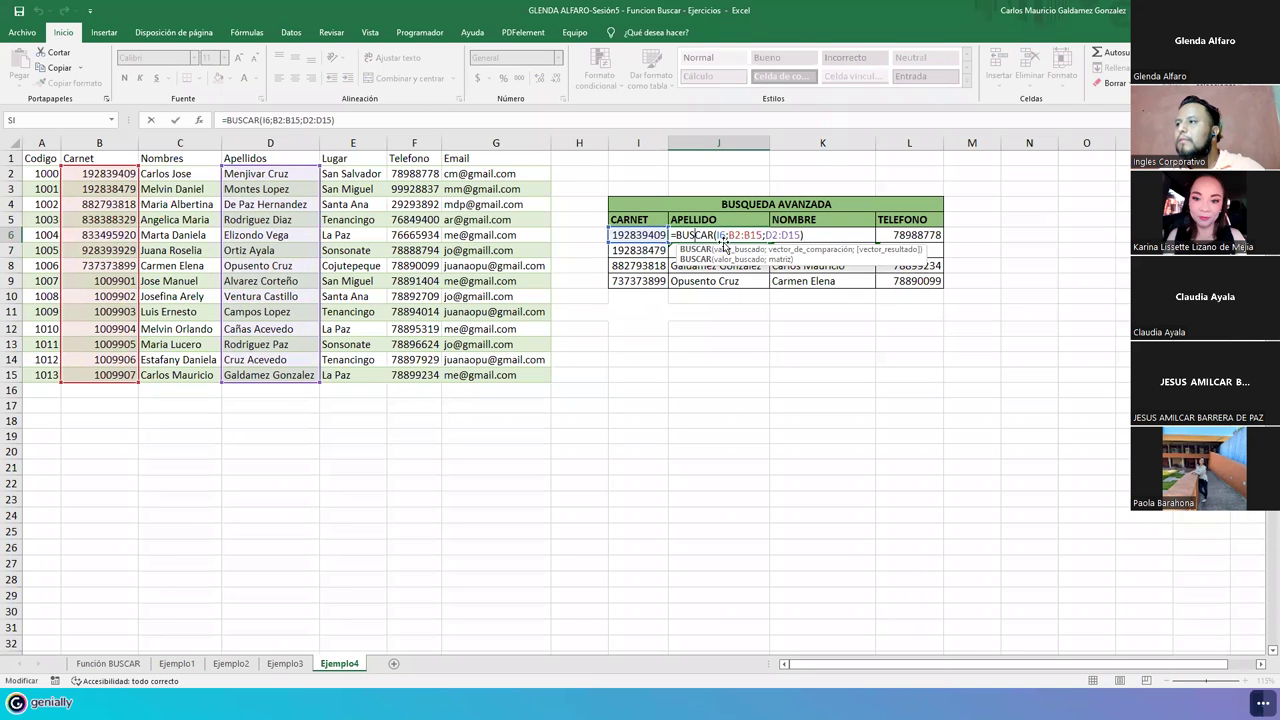
pyautogui.moveTo(716, 235); pyautogui.dragTo(800, 237)
pyautogui.hotkey('ctrl', 'c')
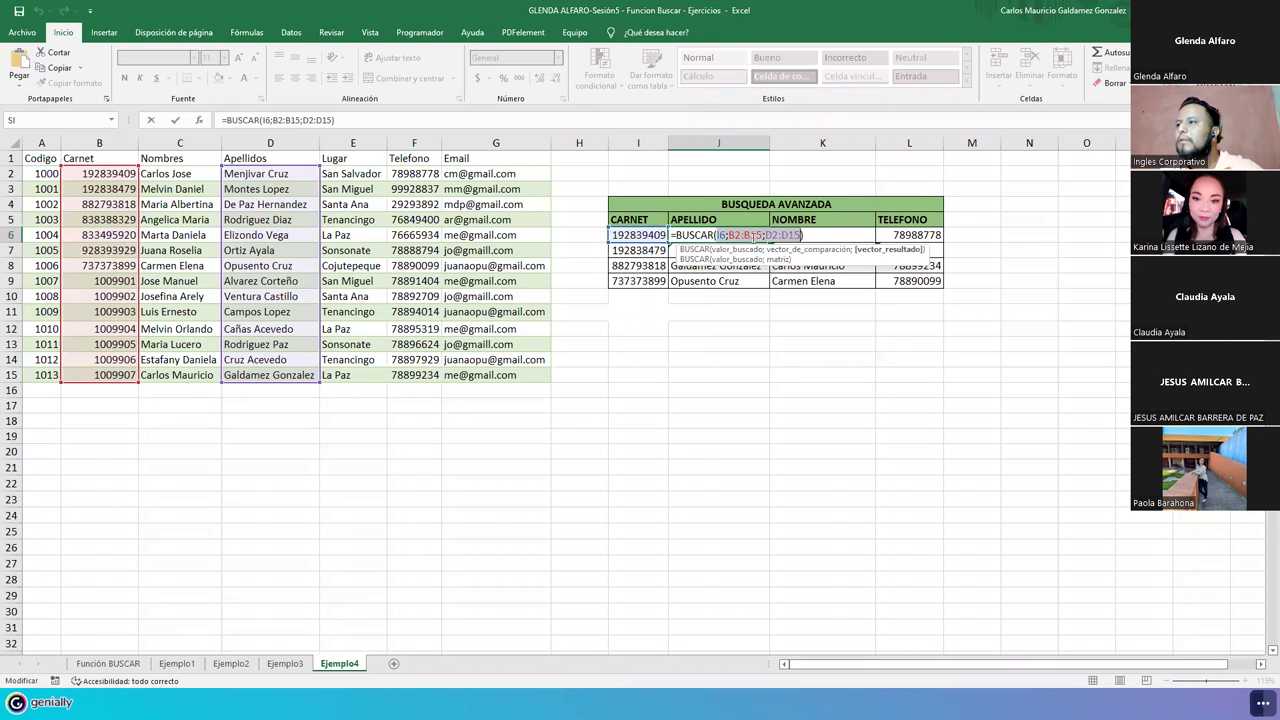
pyautogui.press('Return')
pyautogui.doubleClick(715, 250)
pyautogui.moveTo(715, 250); pyautogui.dragTo(800, 251)
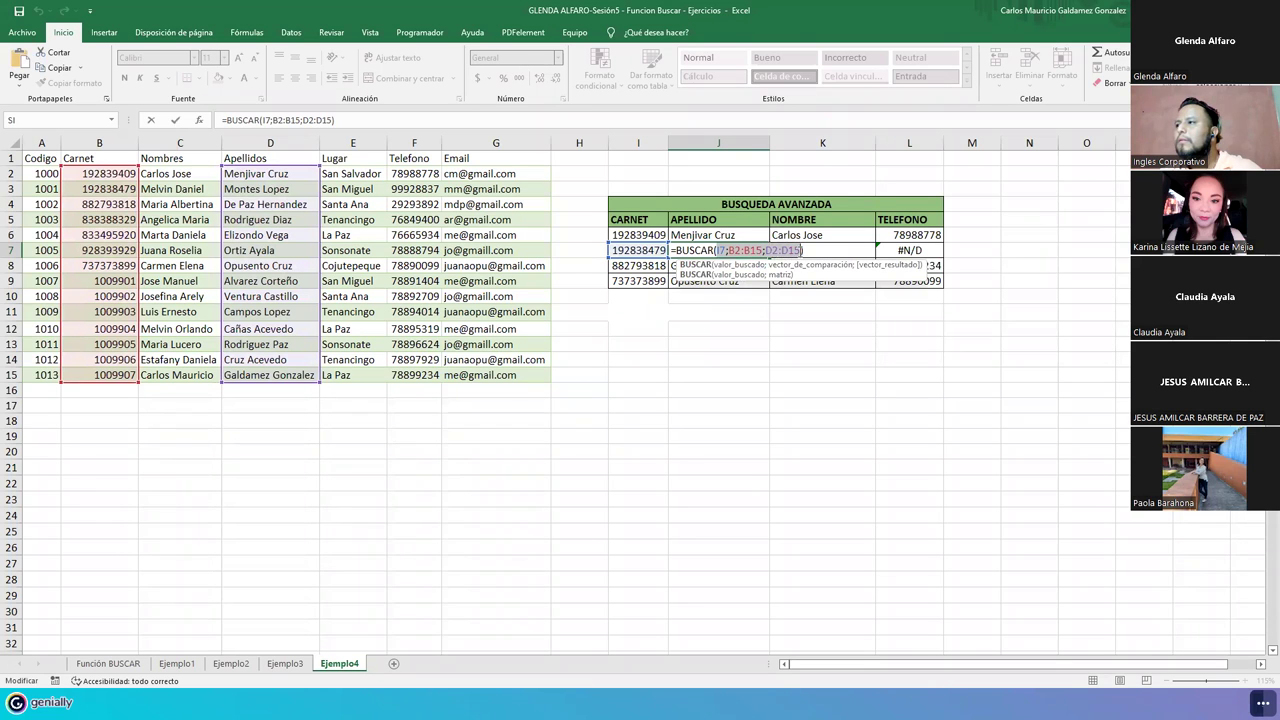
pyautogui.hotkey('ctrl', 'v')
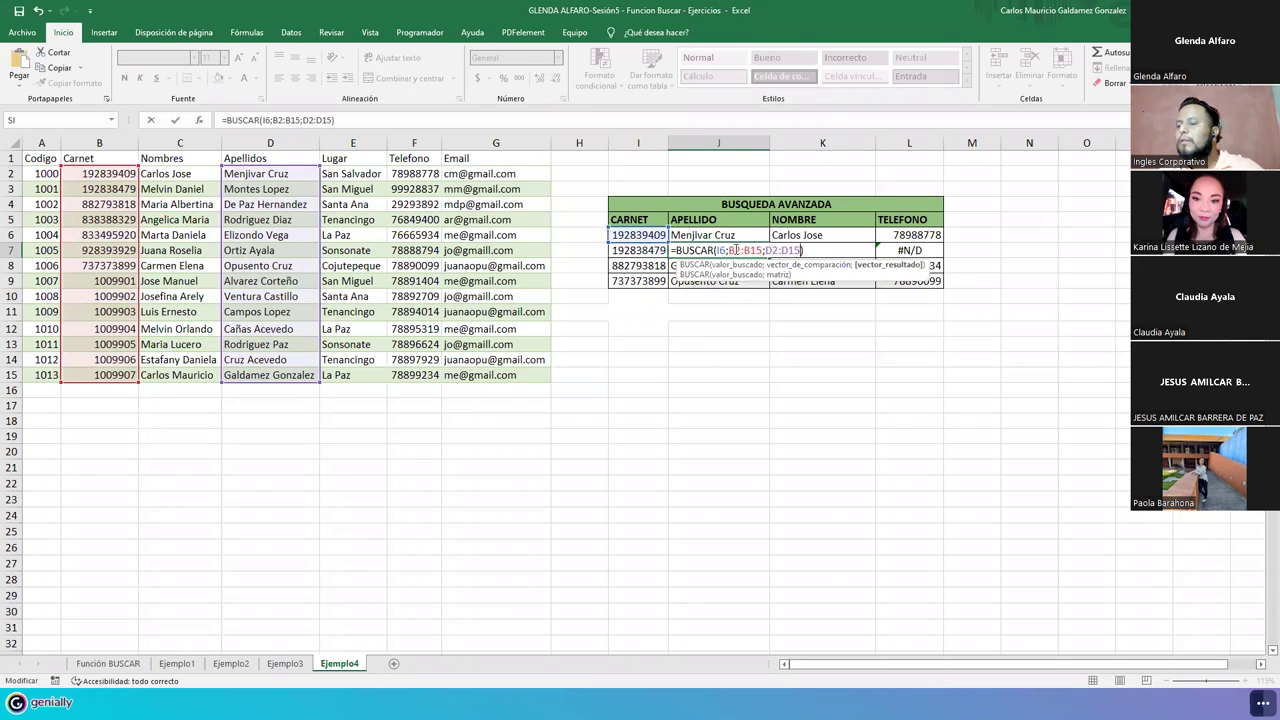
pyautogui.press('Return')
# Step: Change the lookup value reference in the J7 BUSCAR formula to I7
pyautogui.doubleClick(706, 250)
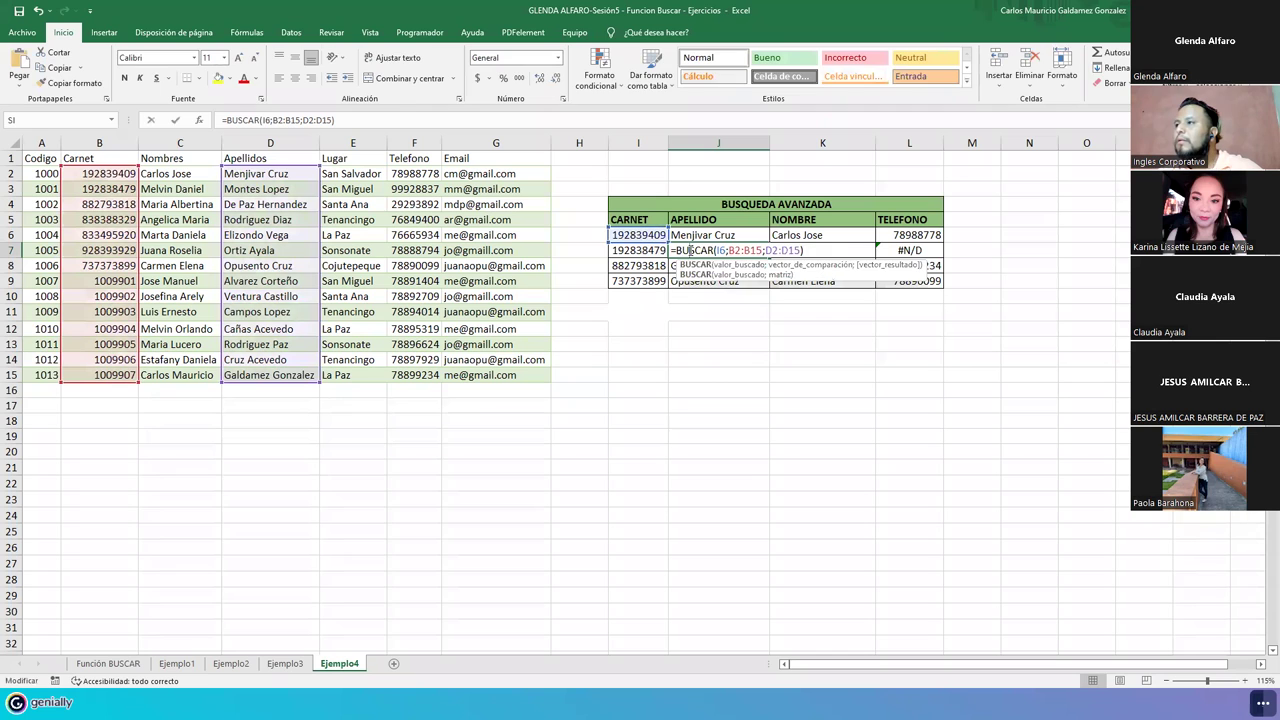
pyautogui.click(720, 251)
pyautogui.press('BackSpace')
pyautogui.write('7')
pyautogui.press('Return')
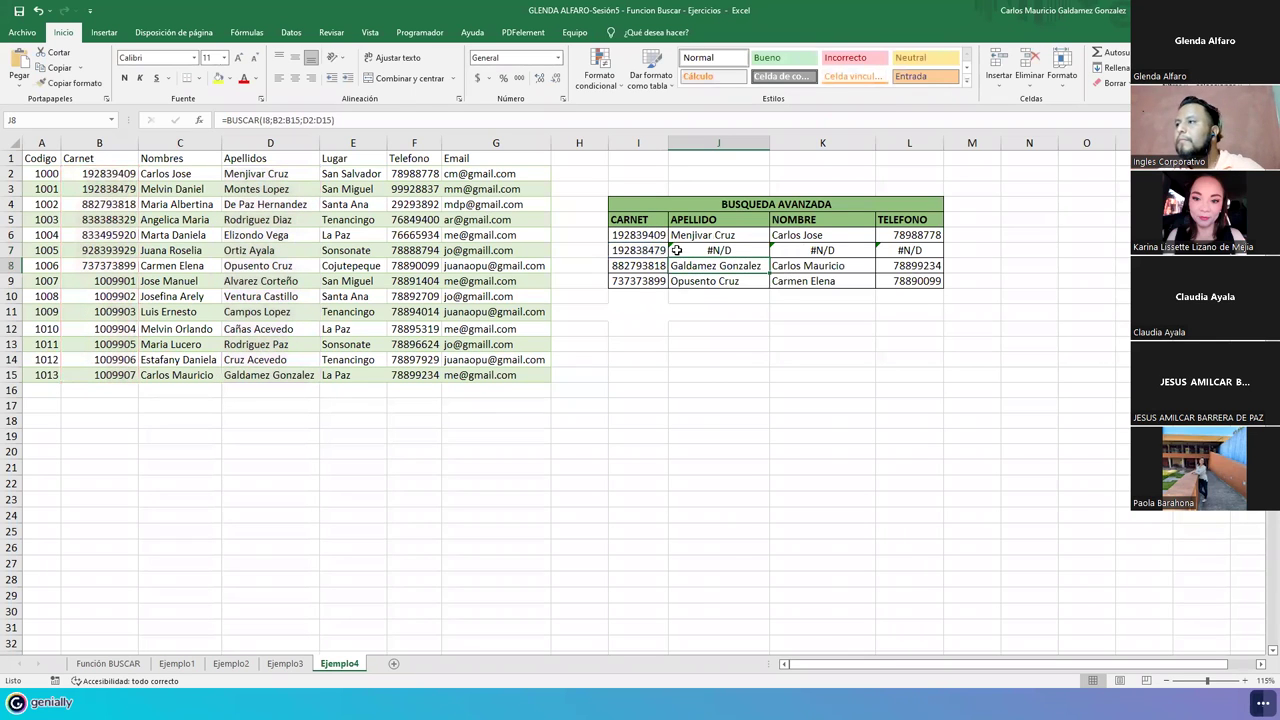
# Step: Copy the carnet number from B4 into I7 of the BUSQUEDA AVANZADA table
pyautogui.doubleClick(617, 250)
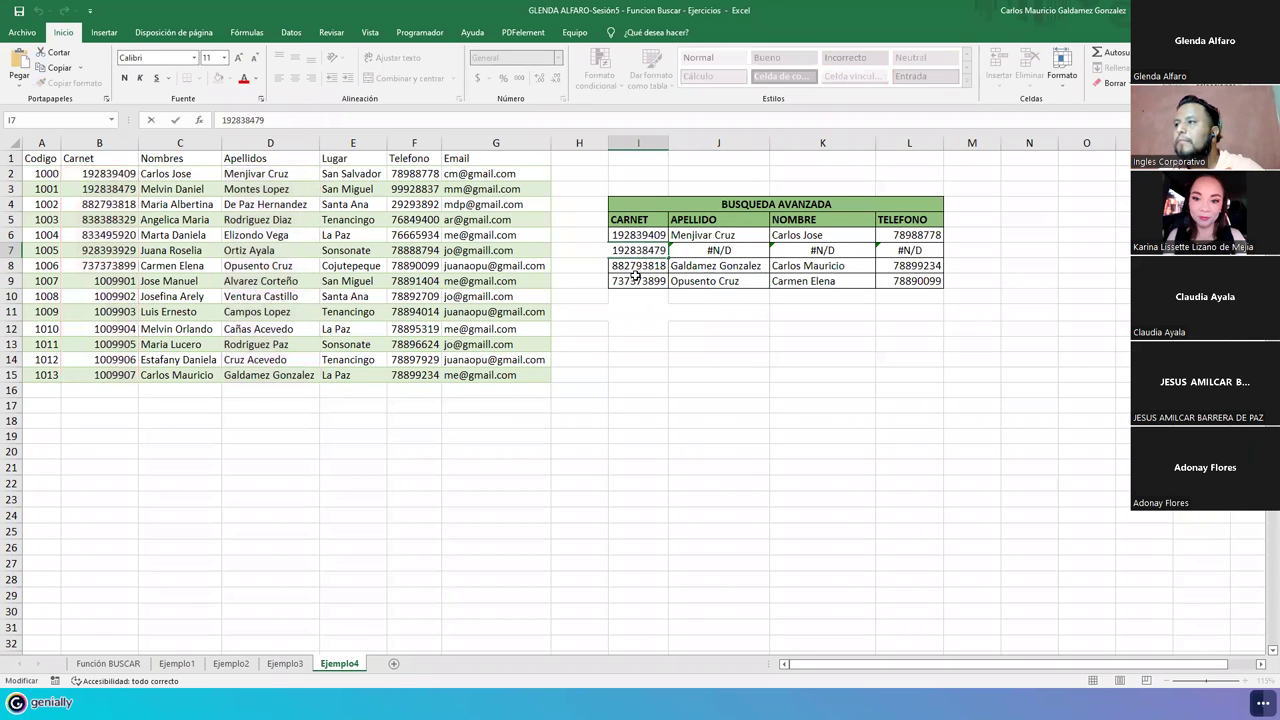
pyautogui.click(93, 205)
pyautogui.hotkey('ctrl', 'c')
pyautogui.click(617, 251)
pyautogui.hotkey('ctrl', 'v')
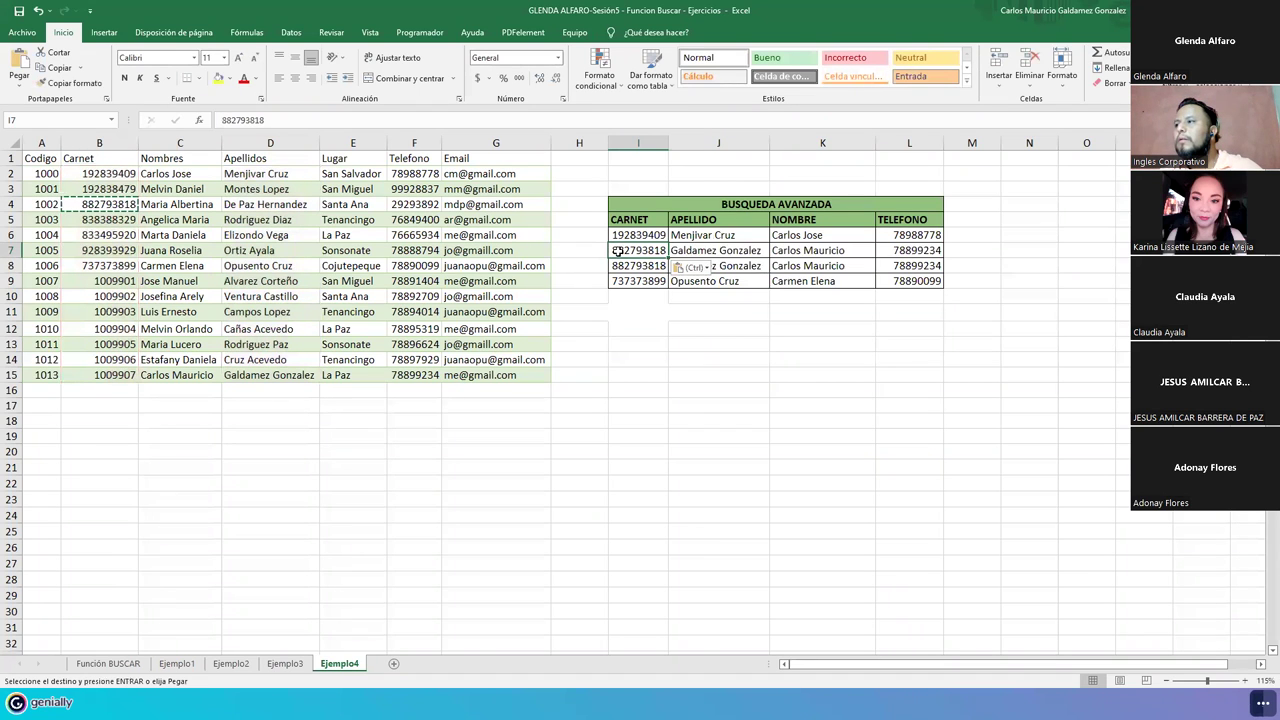
# Step: Replace the carnet in I7 with the carnet number copied from B5
pyautogui.click(105, 219)
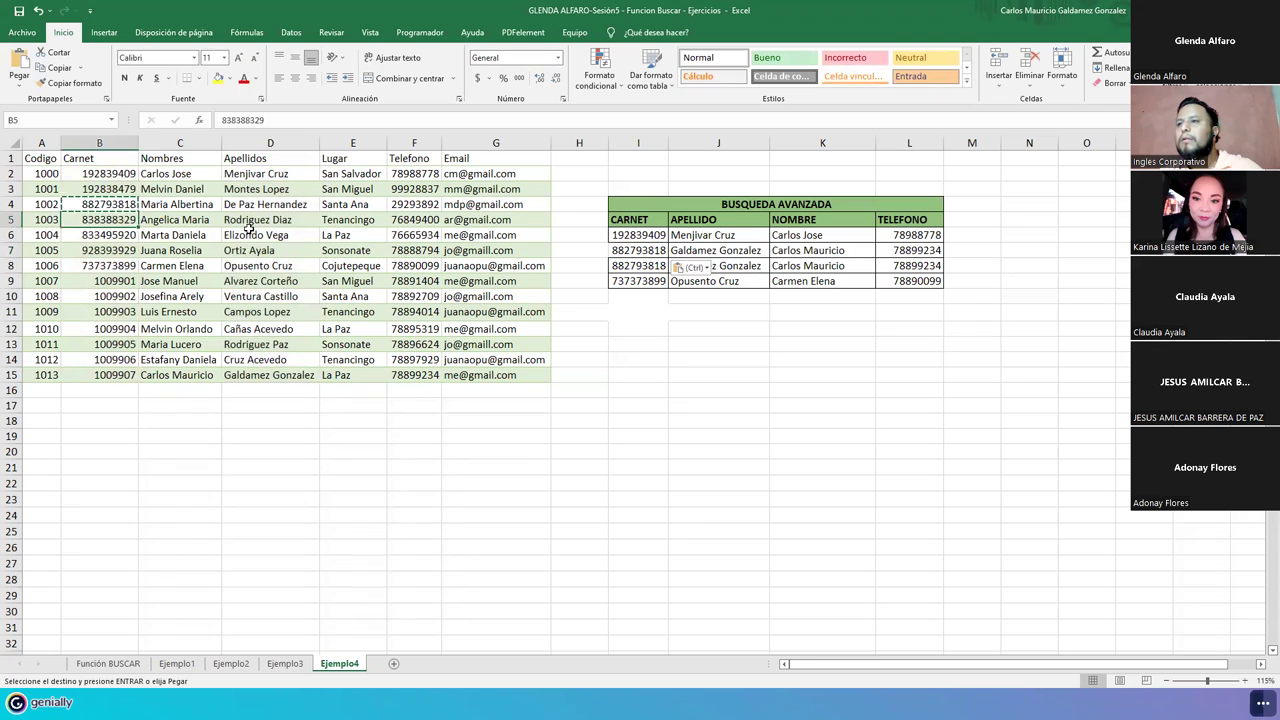
pyautogui.hotkey('ctrl', 'c')
pyautogui.click(617, 251)
pyautogui.hotkey('ctrl', 'v')
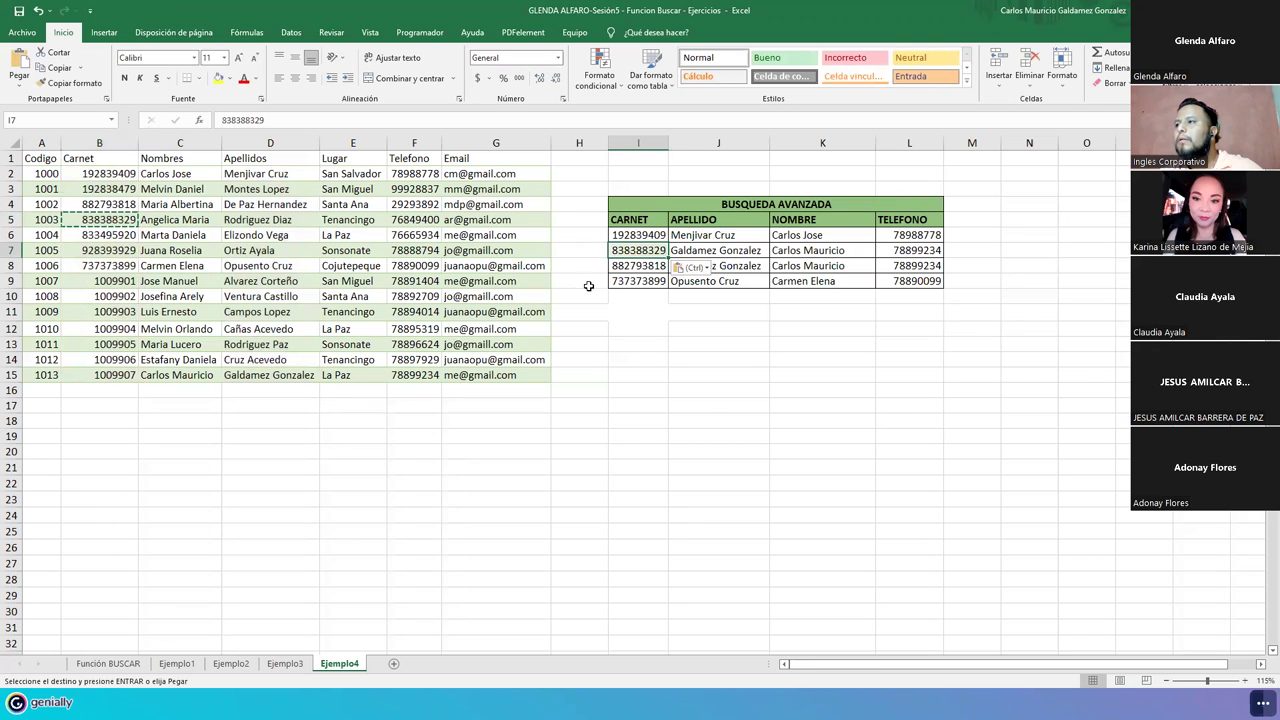
pyautogui.press('Escape')
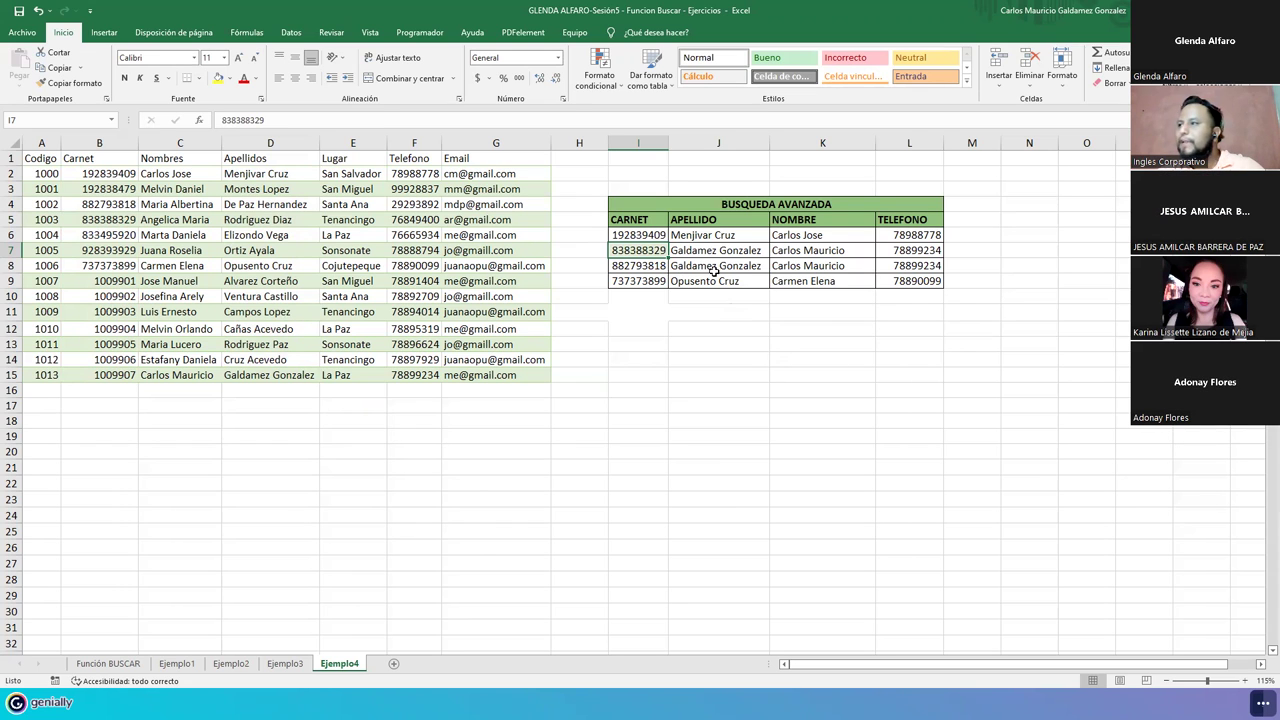
# Step: Inspect the BUSCAR formulas in J7, K6 and K7 to compare their lookup cells and ranges
pyautogui.click(714, 251)
pyautogui.doubleClick(714, 252)
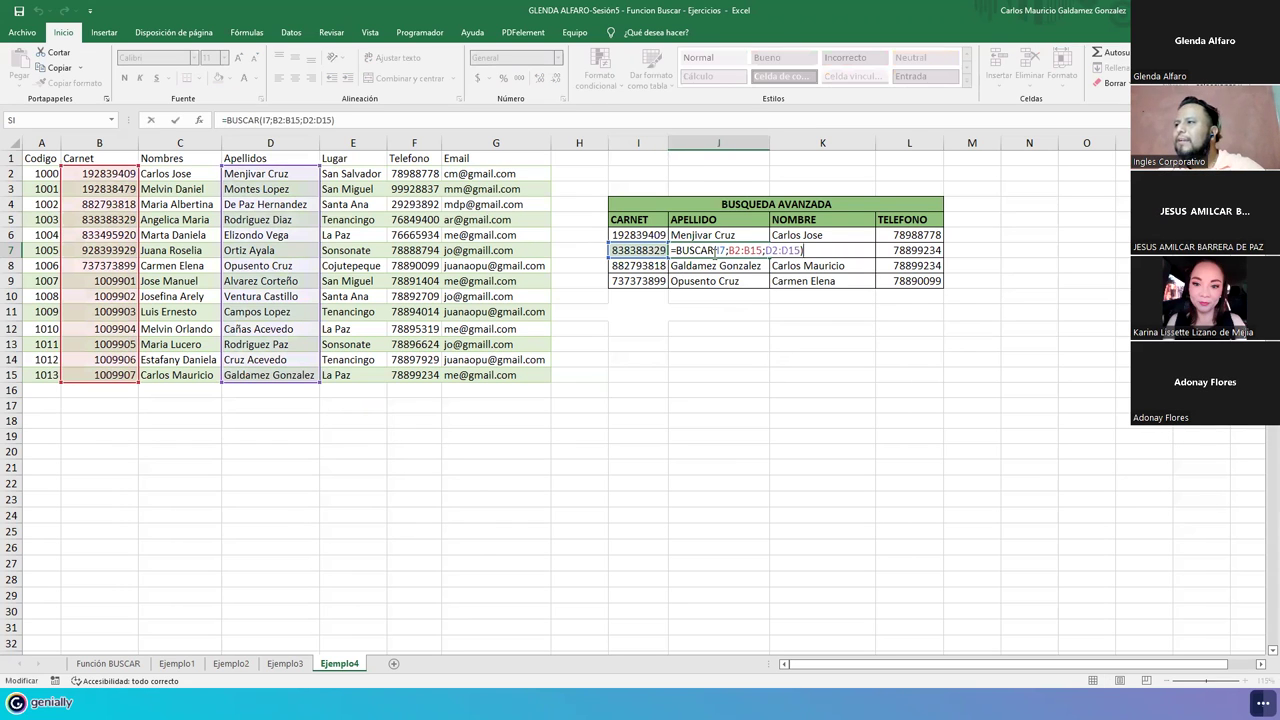
pyautogui.click(808, 236)
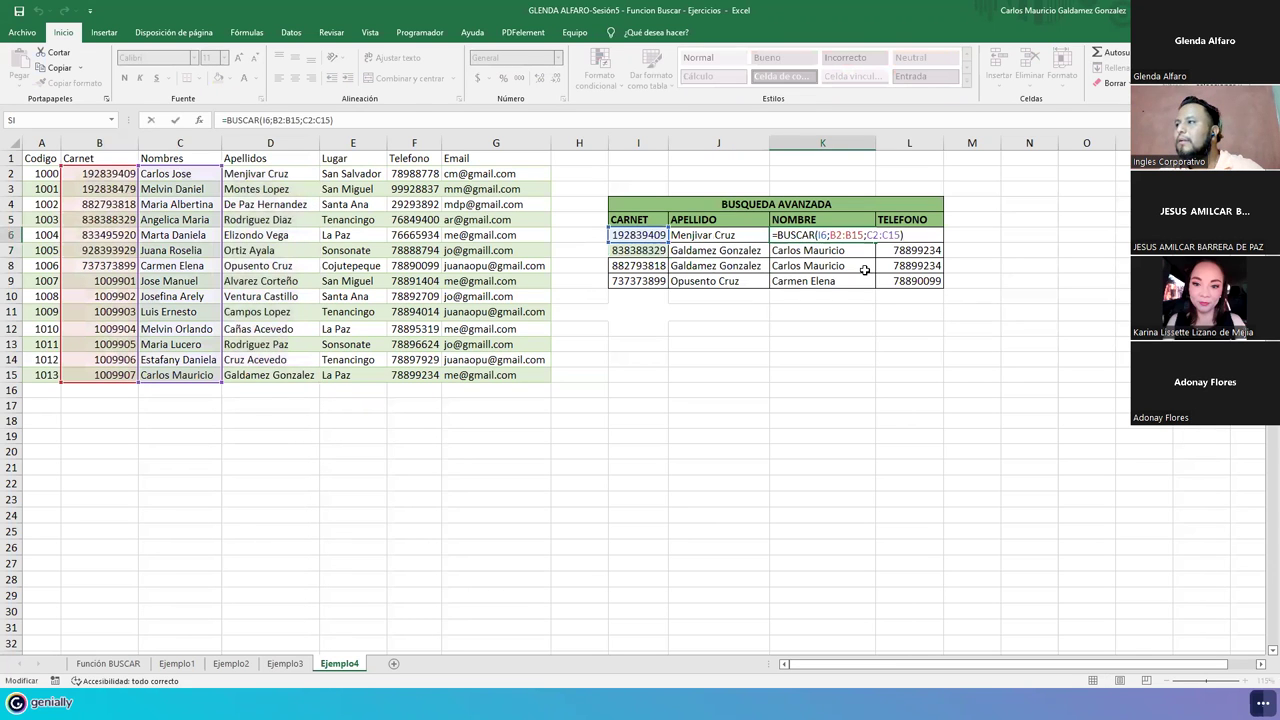
pyautogui.press('Return')
pyautogui.doubleClick(808, 251)
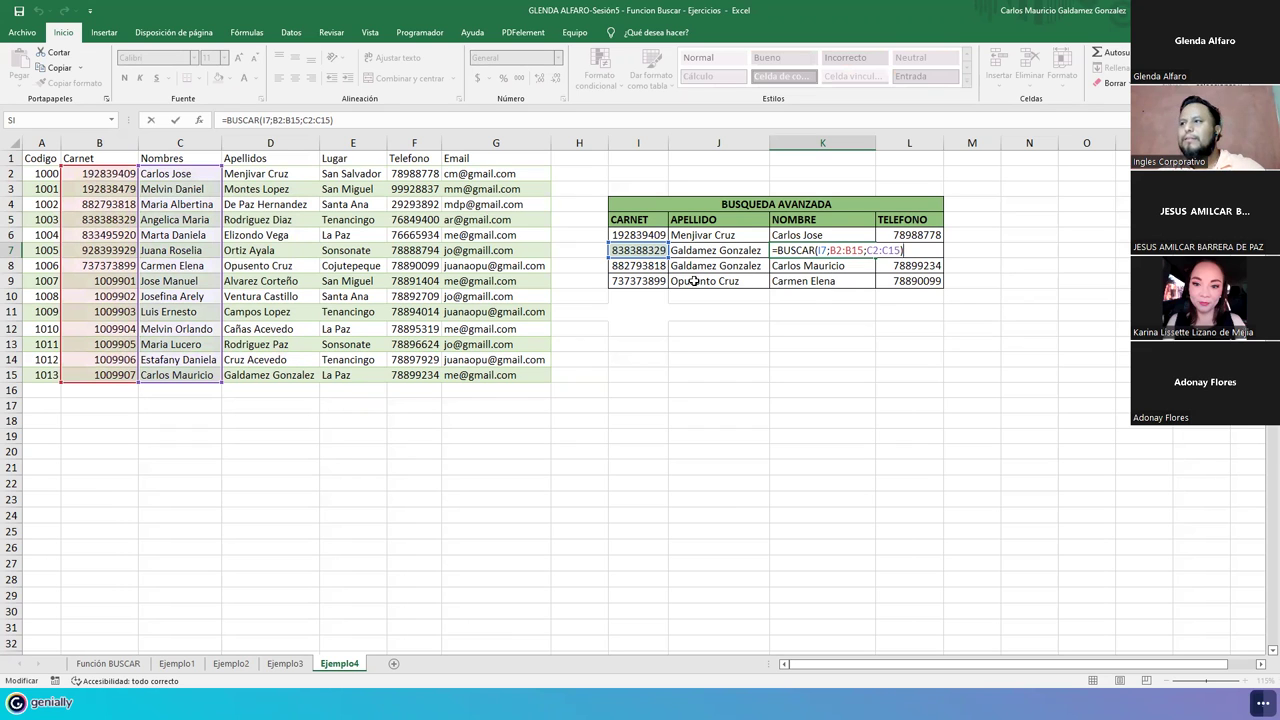
pyautogui.press('Escape')
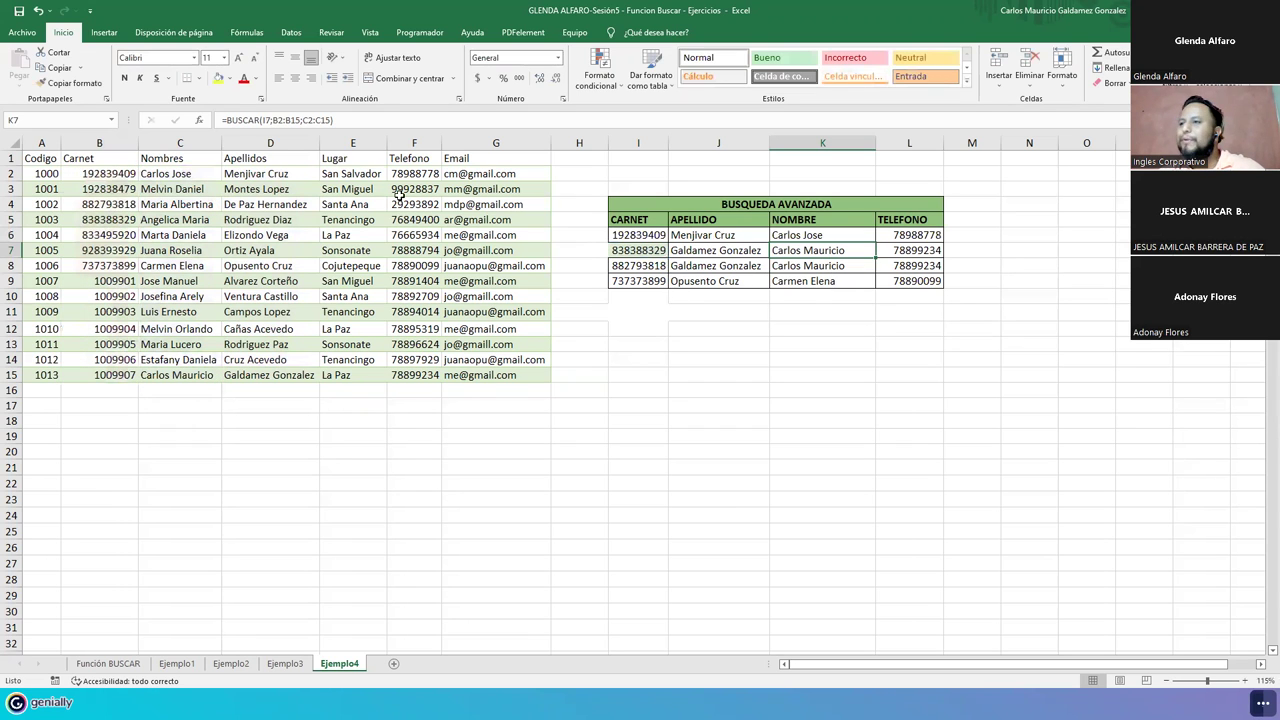
# Step: Replace the carnet in I7 of the BUSQUEDA AVANZADA table with the carnet number copied from B10
pyautogui.click(97, 296)
pyautogui.hotkey('ctrl', 'c')
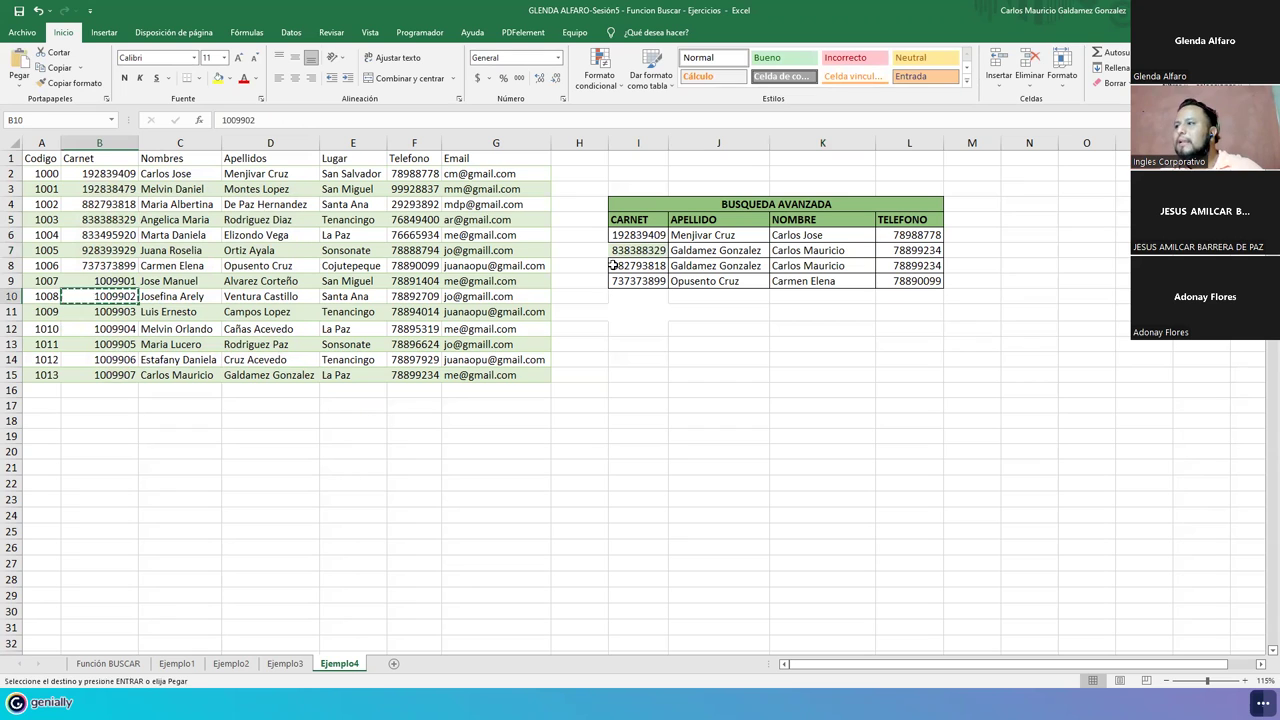
pyautogui.click(628, 250)
pyautogui.hotkey('ctrl', 'v')
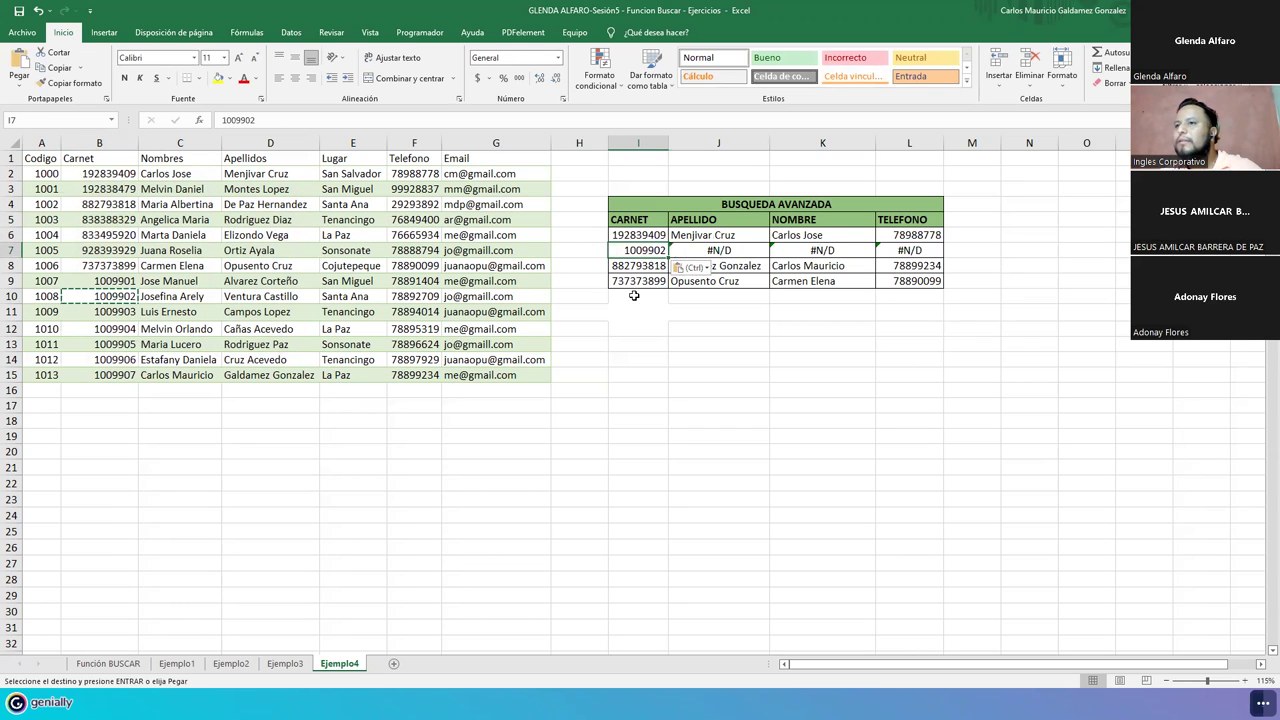
# Step: Check the arguments of the BUSCAR formula in J7 and the carnet cell I8 below its lookup cell
pyautogui.click(695, 250)
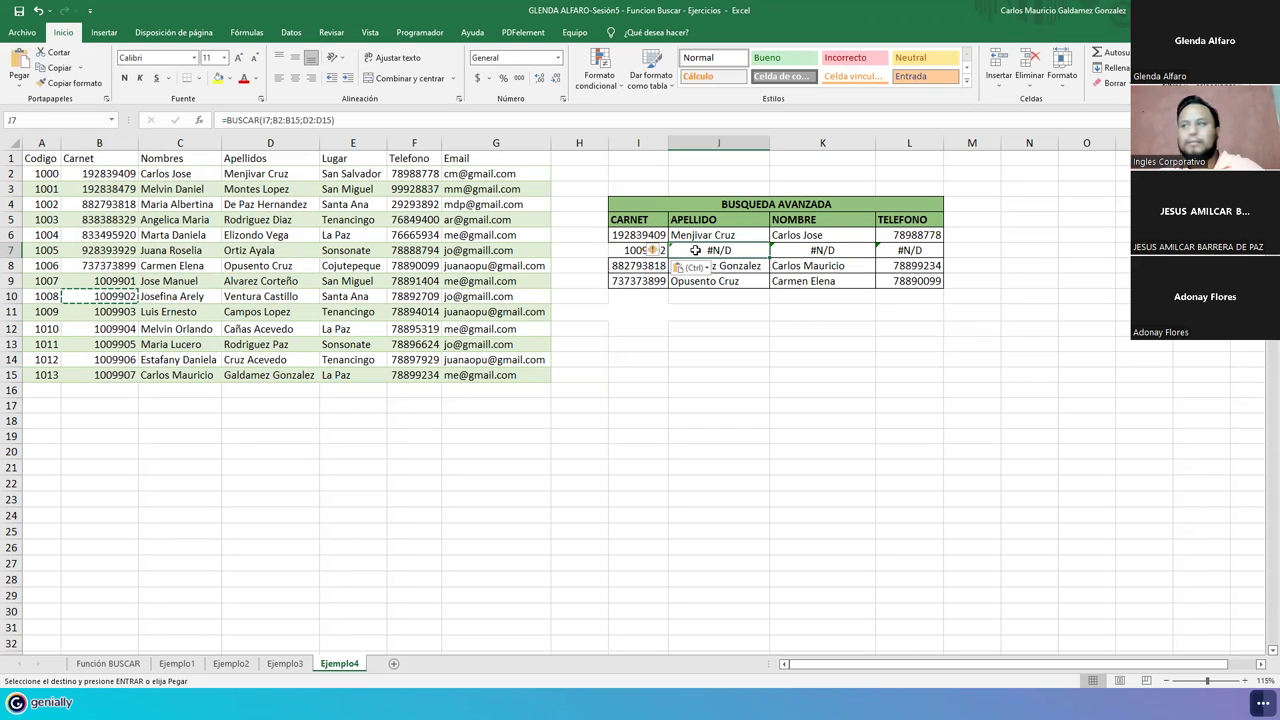
pyautogui.doubleClick(695, 250)
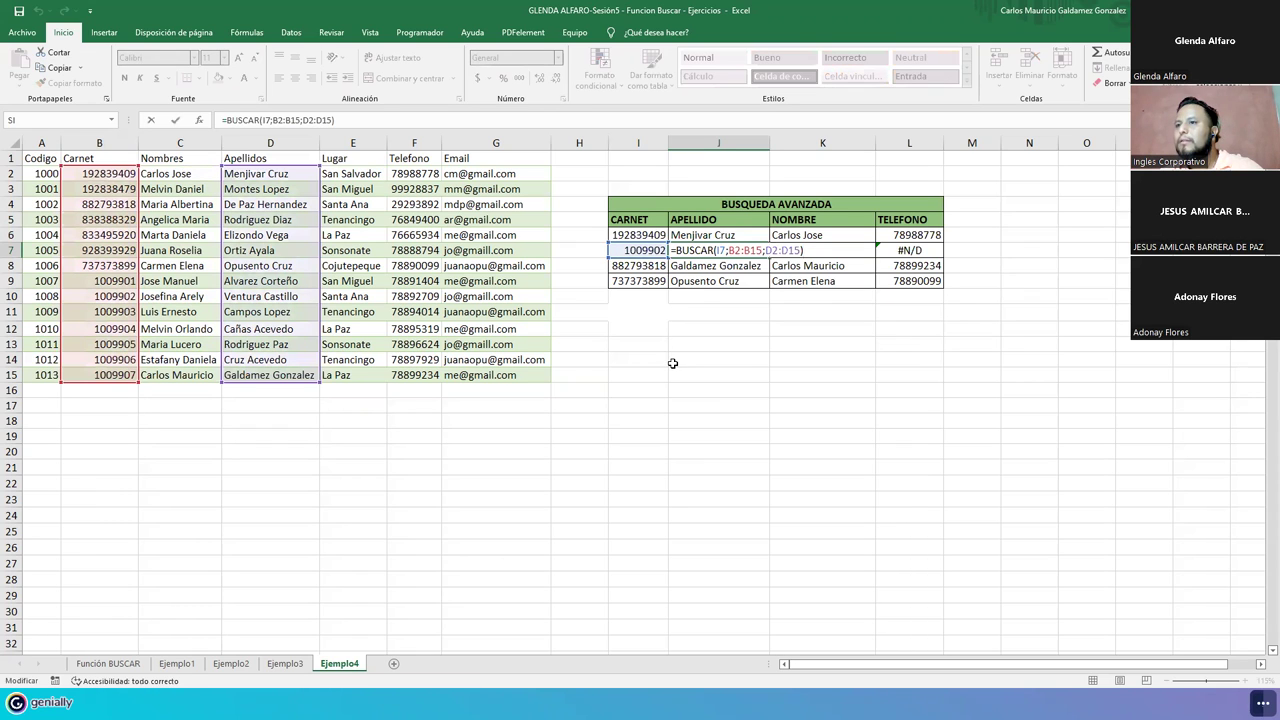
pyautogui.click(734, 251)
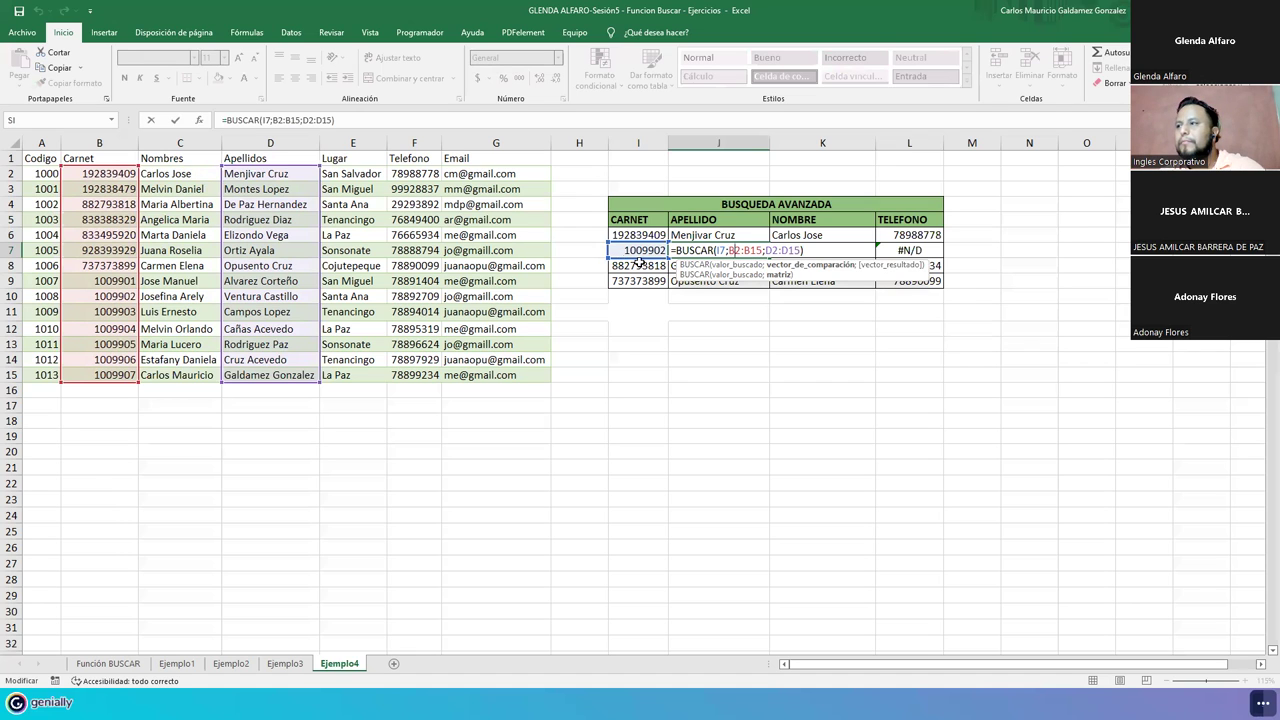
pyautogui.press('Escape')
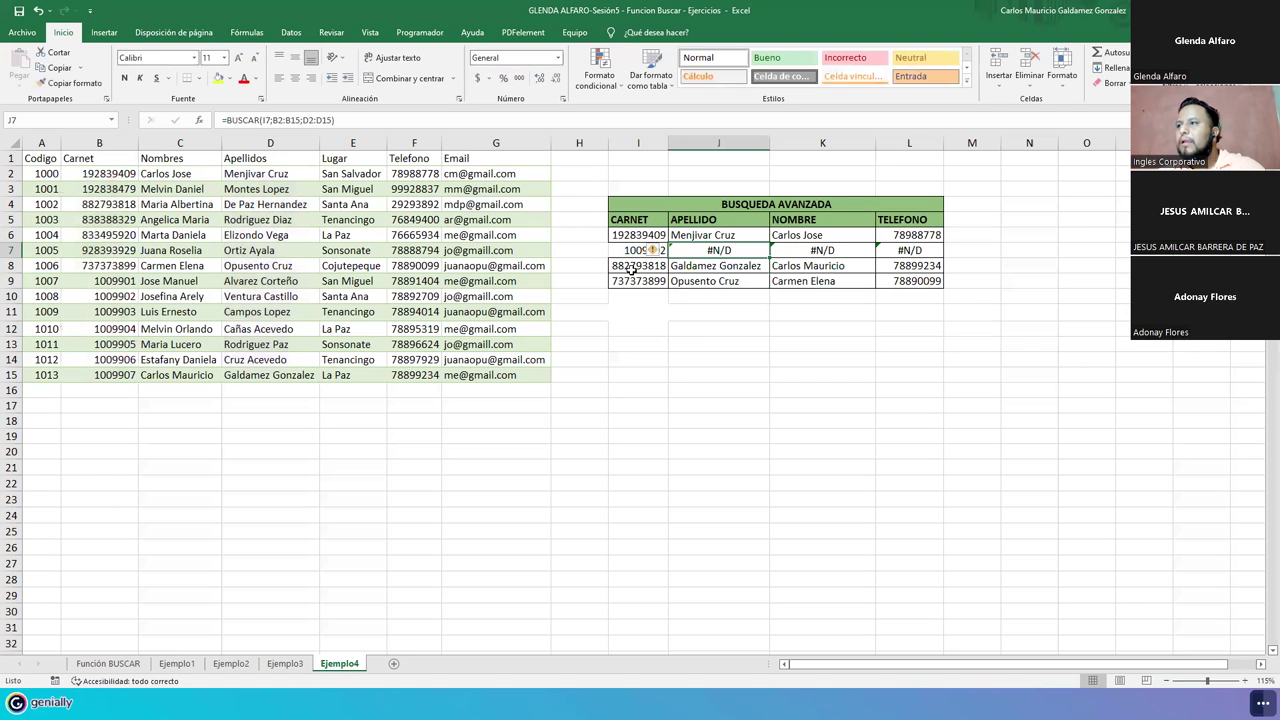
pyautogui.click(632, 270)
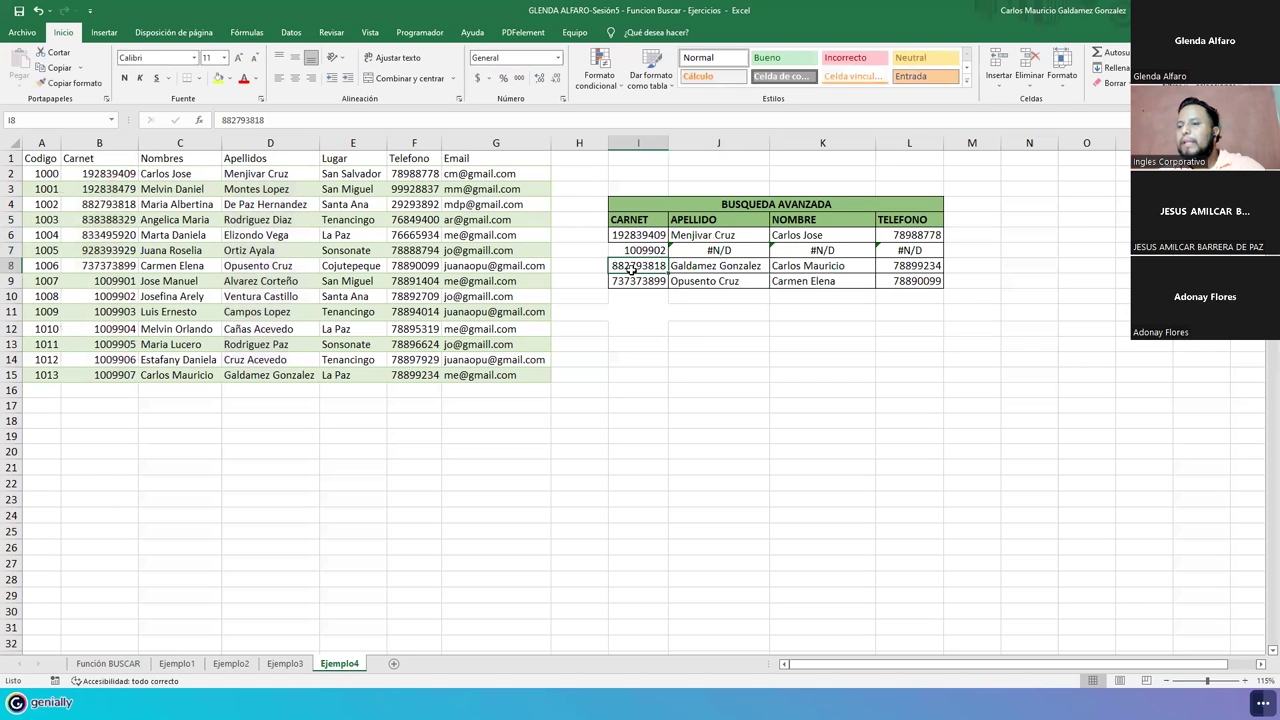
pyautogui.click(713, 252)
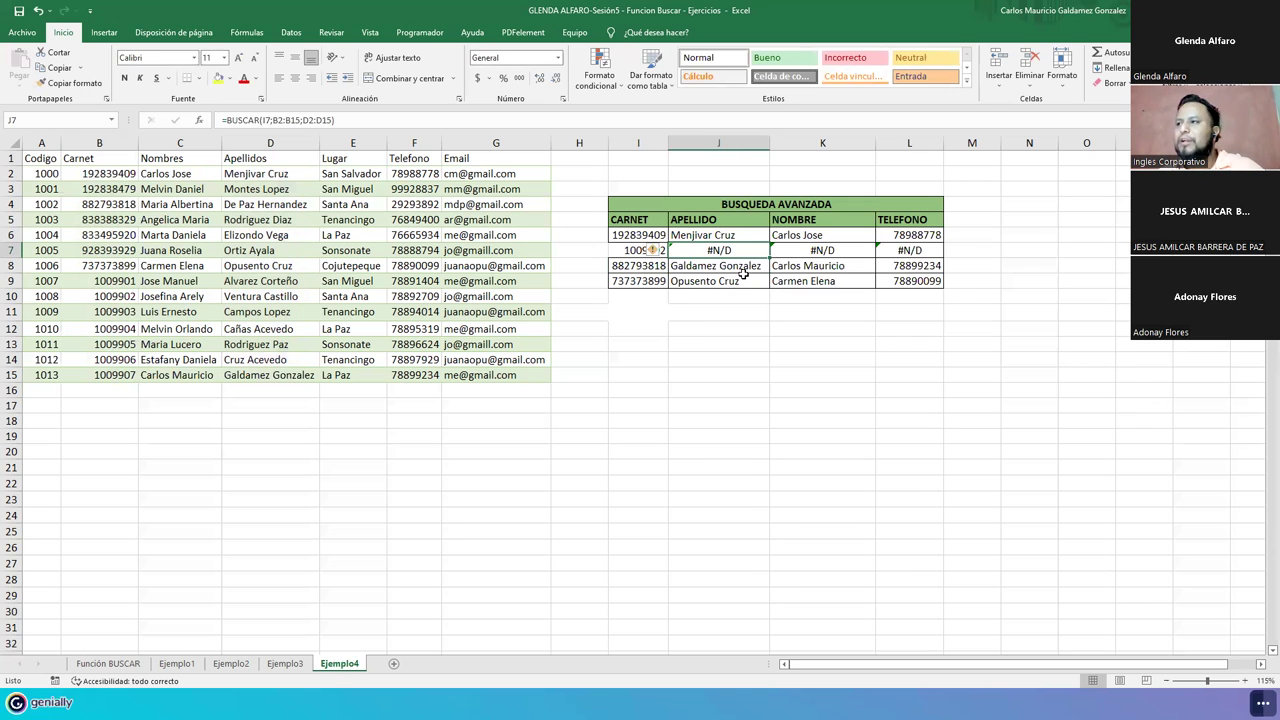